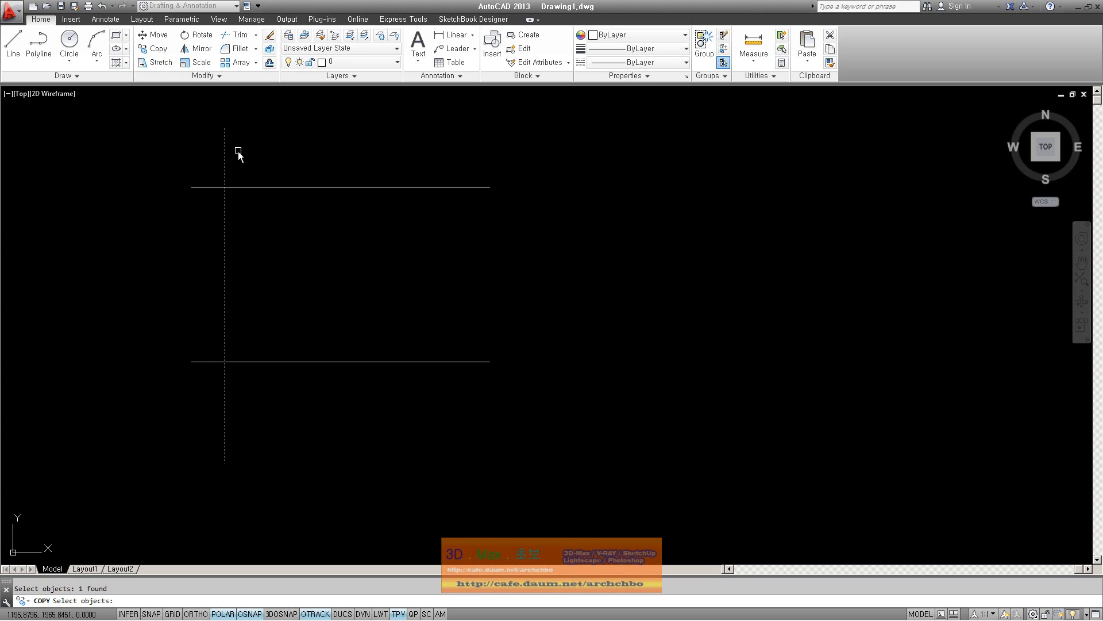
- Copy the vertical line horizontally to near the other ends of the two horizontal lines and finish the copy
click(224, 128)
click(448, 129)
right_click(455, 140)
click(493, 148)
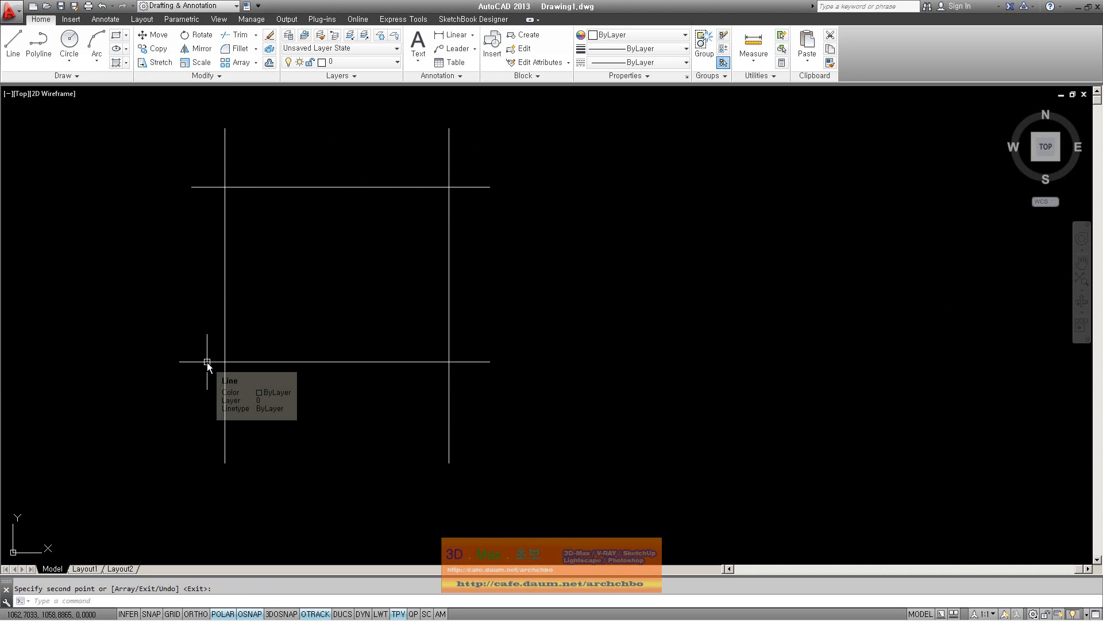
- Start the Trim command for the four crossing lines
middle_drag(302, 266, 298, 271)
text(tr)
key(Return)
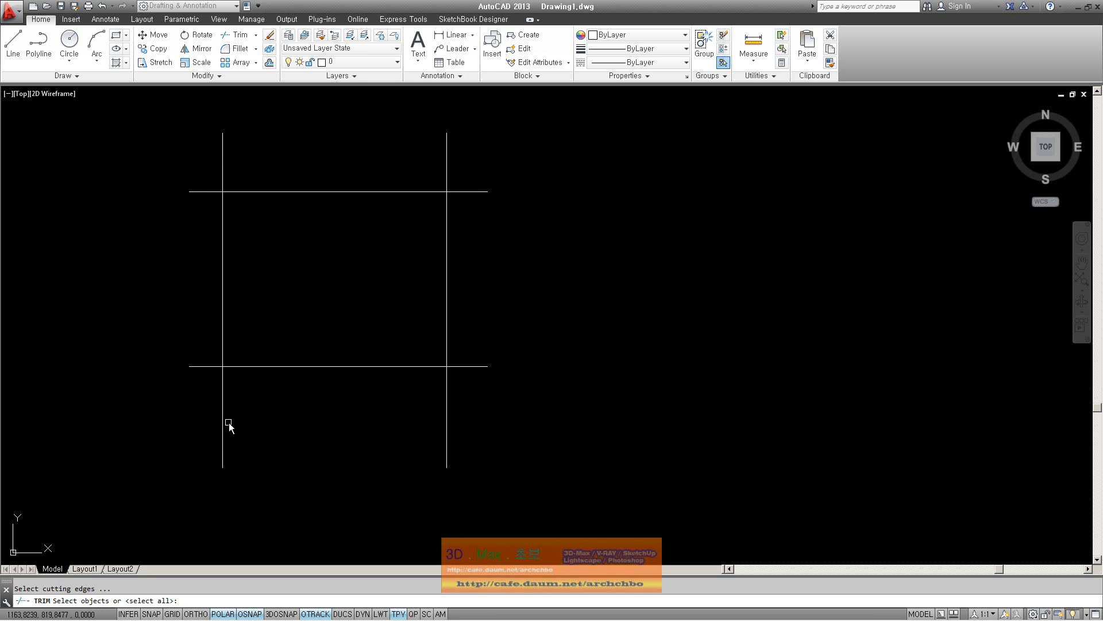
- Launch Ink-Squared Deluxe from the desktop for on-screen annotation and return to the AutoCAD drawing
click(1078, 7)
double_click(942, 24)
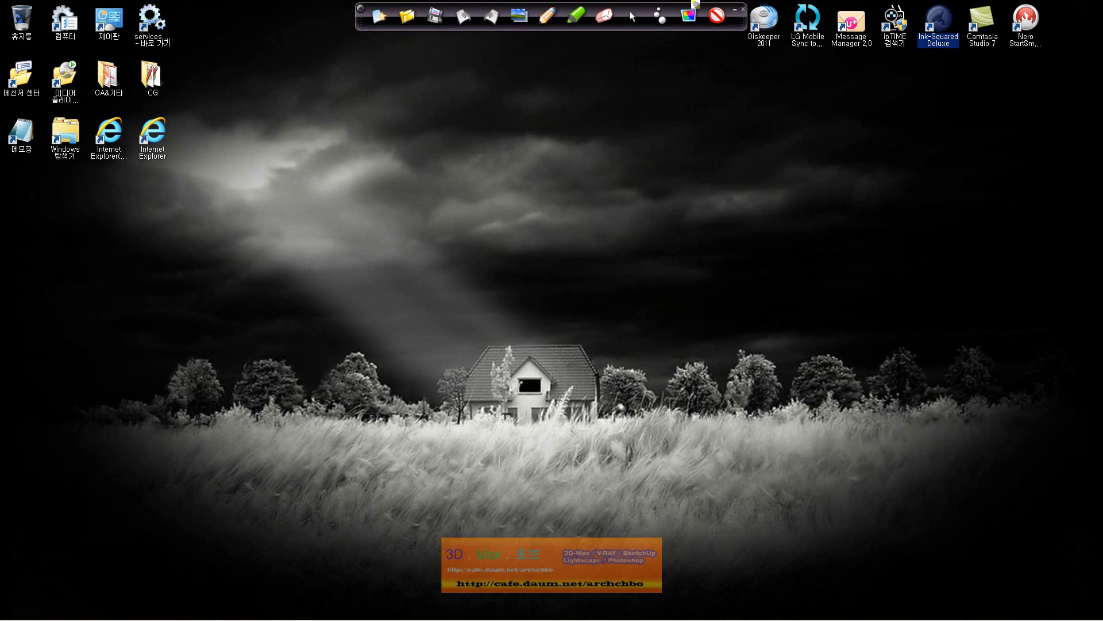
click(631, 18)
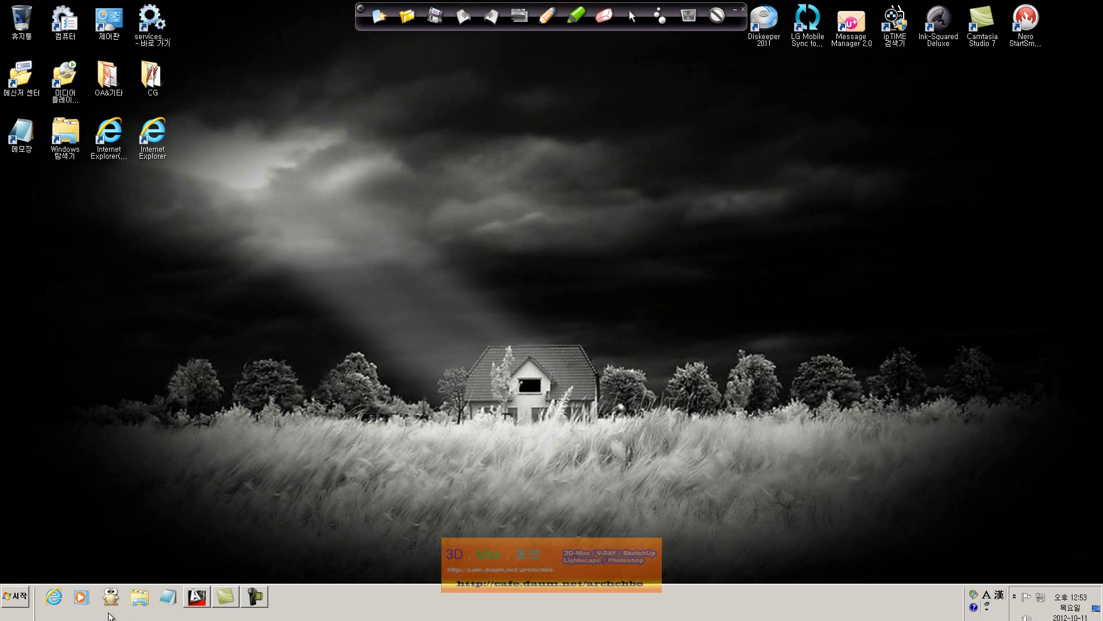
click(185, 589)
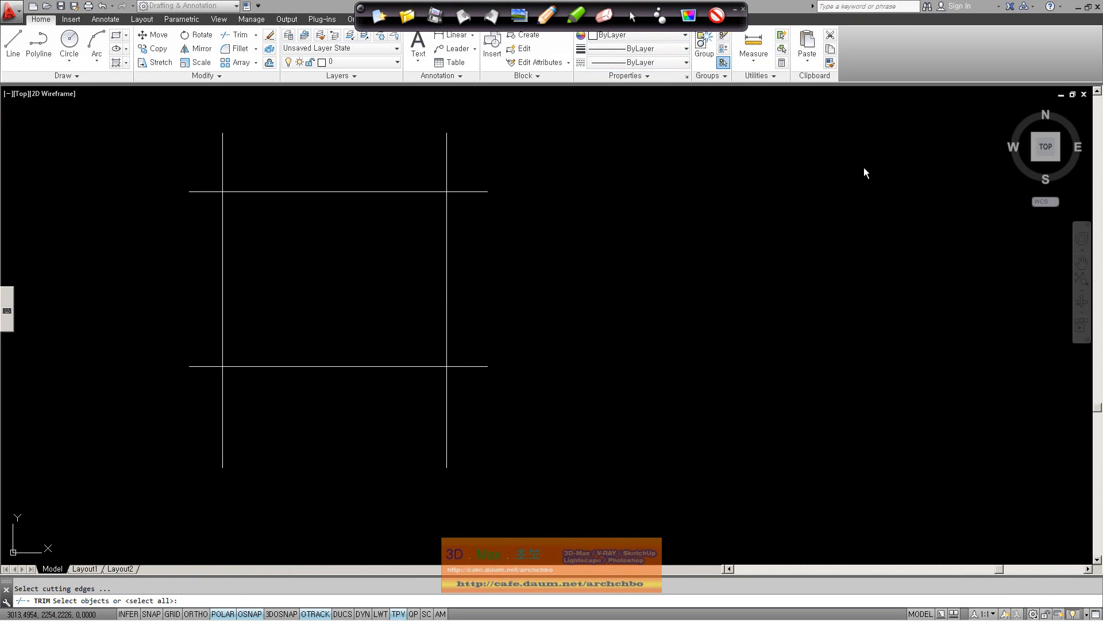
- Sketch two horizontal lines crossed by a vertical line in yellow ink, thickening the overhanging ends at both corners
drag(592, 188, 860, 182)
drag(563, 339, 866, 322)
drag(630, 124, 652, 442)
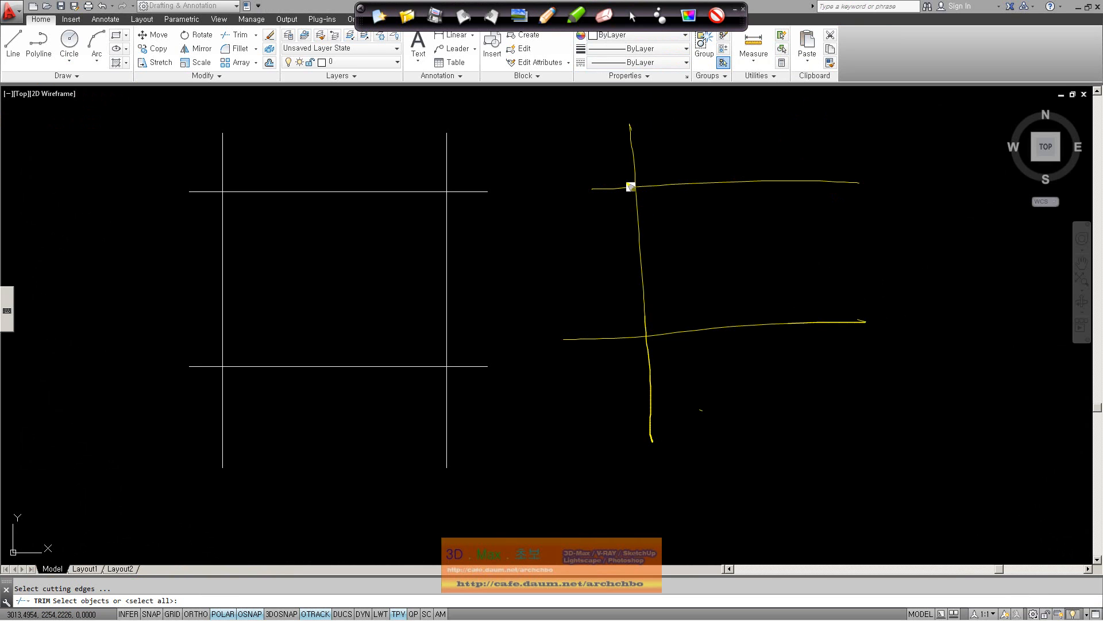
mouse_move(638, 200)
mouse_down()
mouse_move(633, 184)
mouse_move(609, 192)
mouse_move(633, 165)
mouse_up()
mouse_move(615, 335)
mouse_down()
mouse_move(644, 338)
mouse_move(656, 428)
mouse_up()
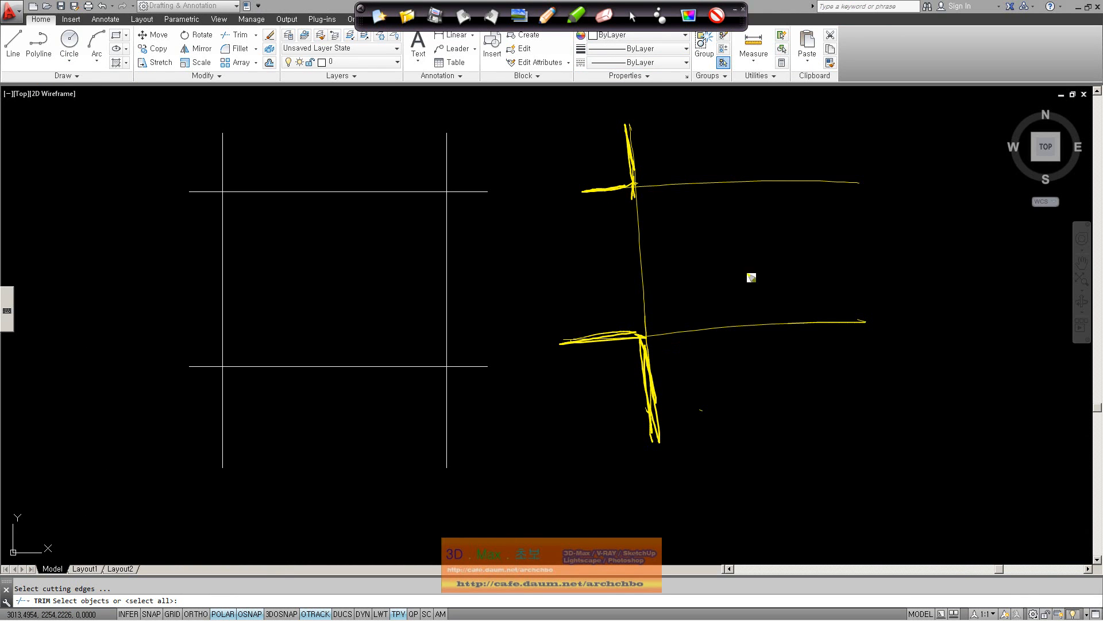
- Handwrite "Trim" and "① 기준선 (Base Line)" below the sketch and retrace its upper horizontal line
mouse_move(764, 396)
mouse_down()
mouse_move(795, 364)
mouse_move(841, 382)
mouse_up()
mouse_move(758, 442)
mouse_down()
mouse_move(793, 431)
mouse_move(909, 438)
mouse_move(958, 389)
mouse_move(977, 395)
mouse_move(1005, 374)
mouse_move(1084, 360)
mouse_move(1003, 376)
mouse_up()
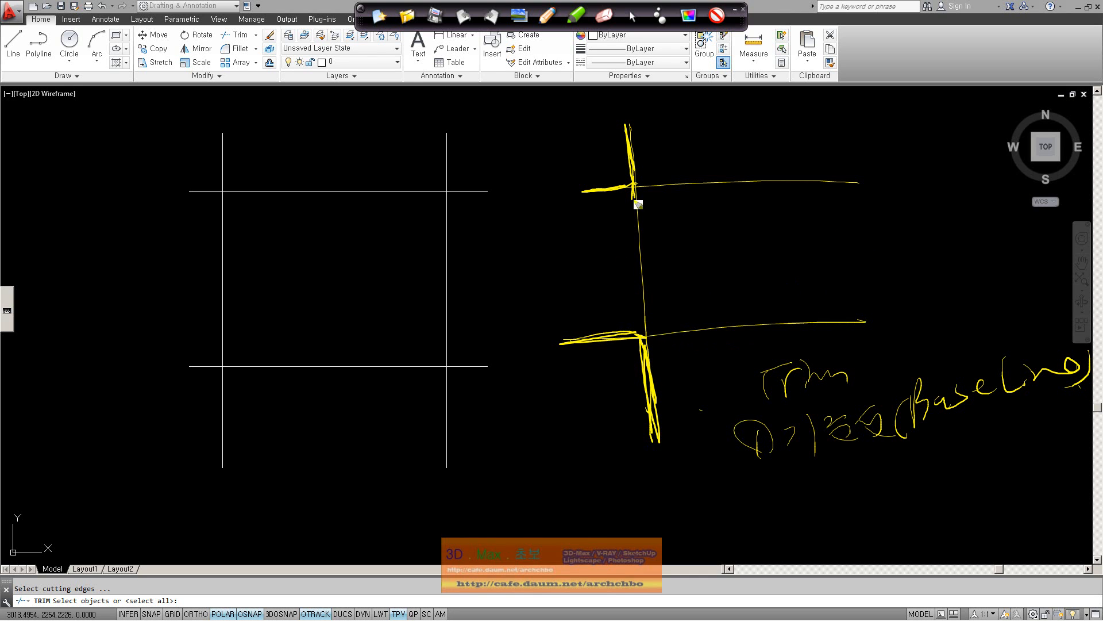
drag(633, 127, 625, 151)
drag(592, 197, 863, 174)
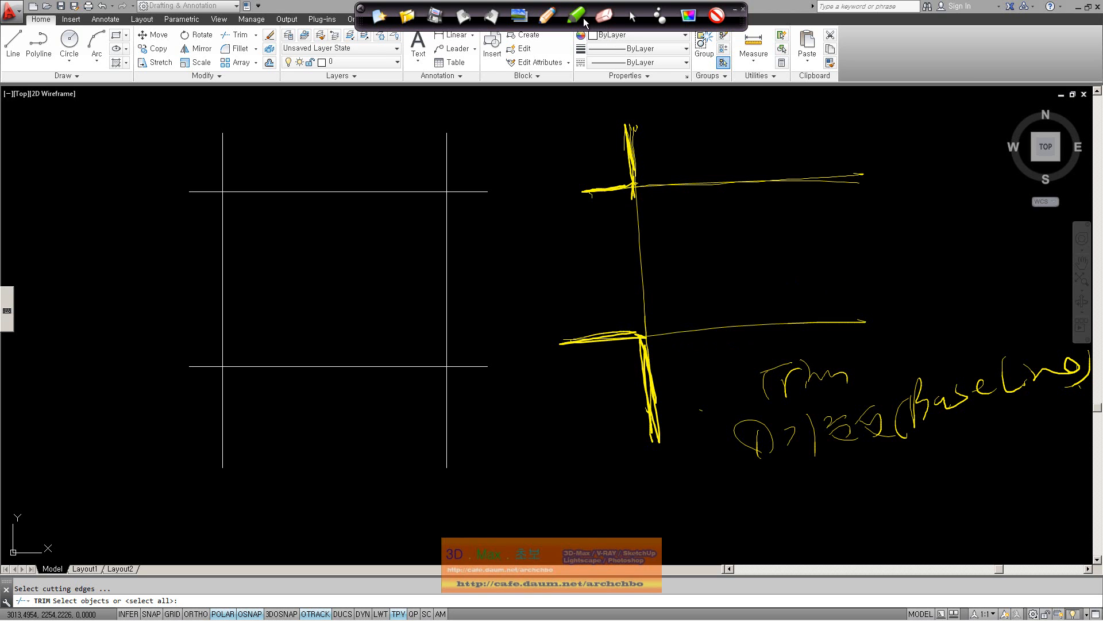
- Set the ink colour to red and mark the sketched vertical line's upper overhang with an X
click(686, 14)
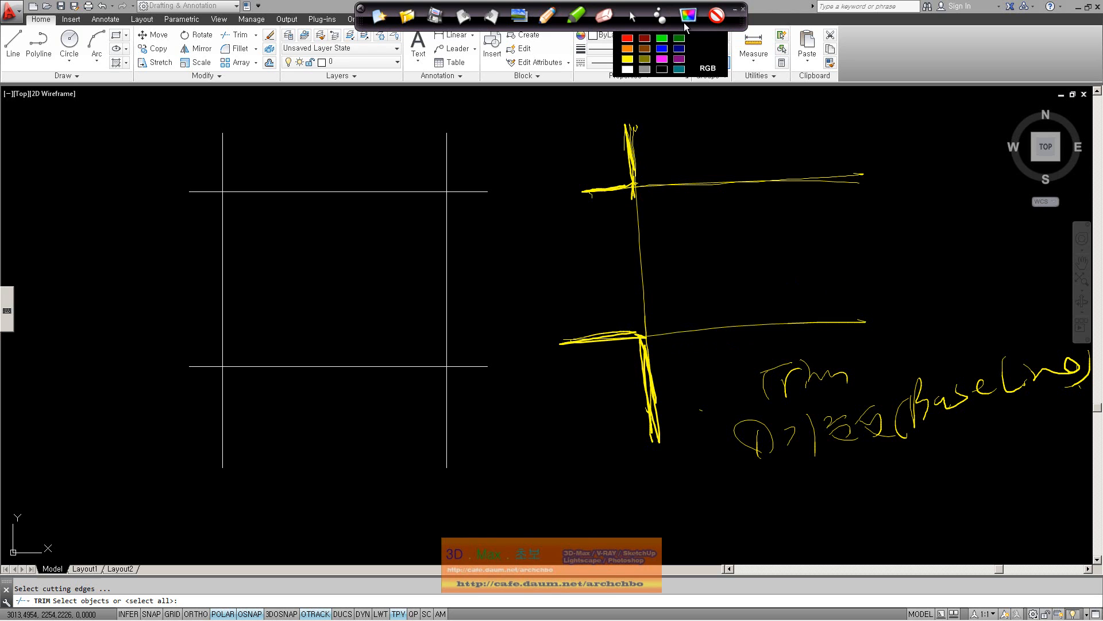
click(629, 38)
mouse_move(626, 144)
mouse_down()
mouse_move(626, 126)
mouse_move(632, 164)
mouse_move(630, 125)
mouse_move(633, 172)
mouse_up()
drag(654, 130, 642, 152)
drag(641, 133, 650, 144)
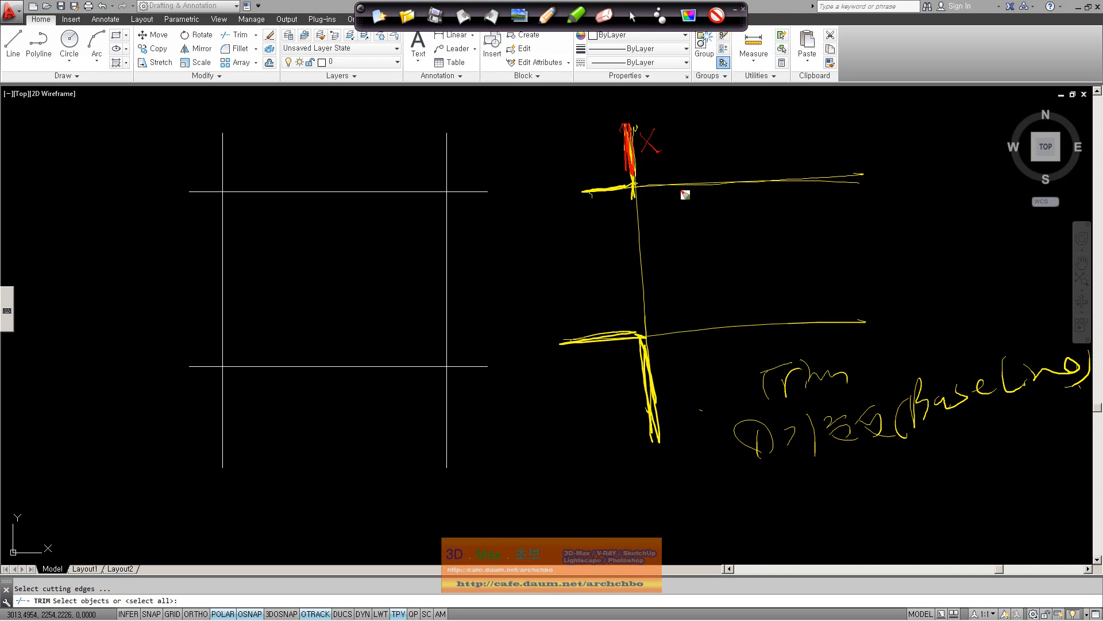
- Trace the sketch's upper horizontal and vertical lines in red, adding a second X and a circle around the upper overhang
drag(577, 192, 877, 173)
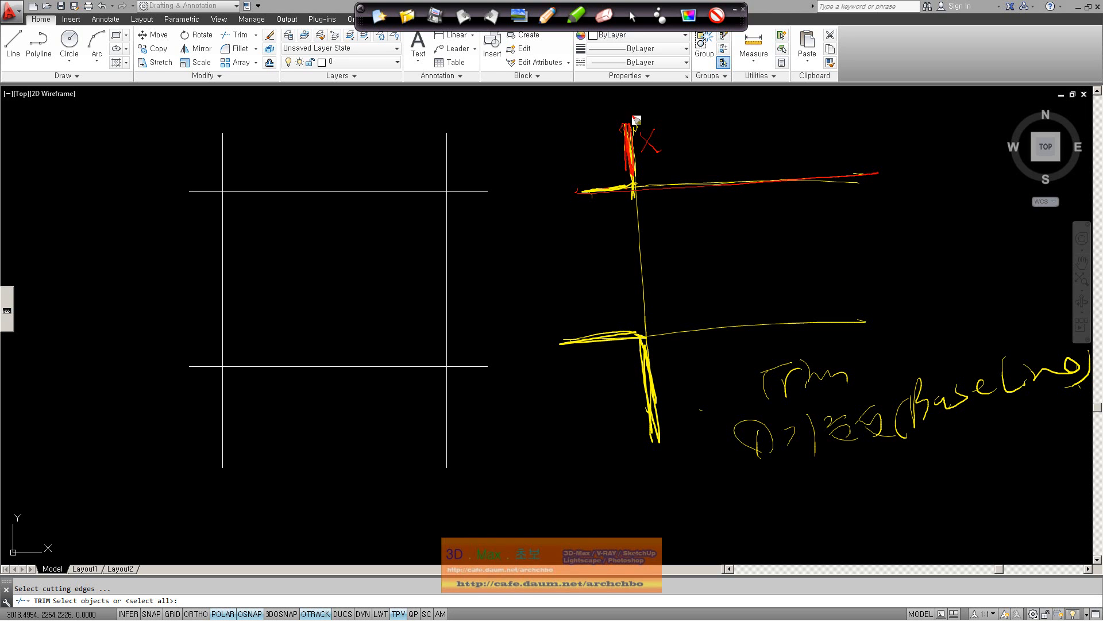
mouse_move(693, 125)
mouse_down()
mouse_move(677, 152)
mouse_move(701, 150)
mouse_up()
drag(628, 141, 639, 223)
mouse_move(598, 186)
mouse_down()
mouse_move(637, 179)
mouse_move(650, 162)
mouse_move(641, 163)
mouse_move(653, 174)
mouse_move(645, 187)
mouse_up()
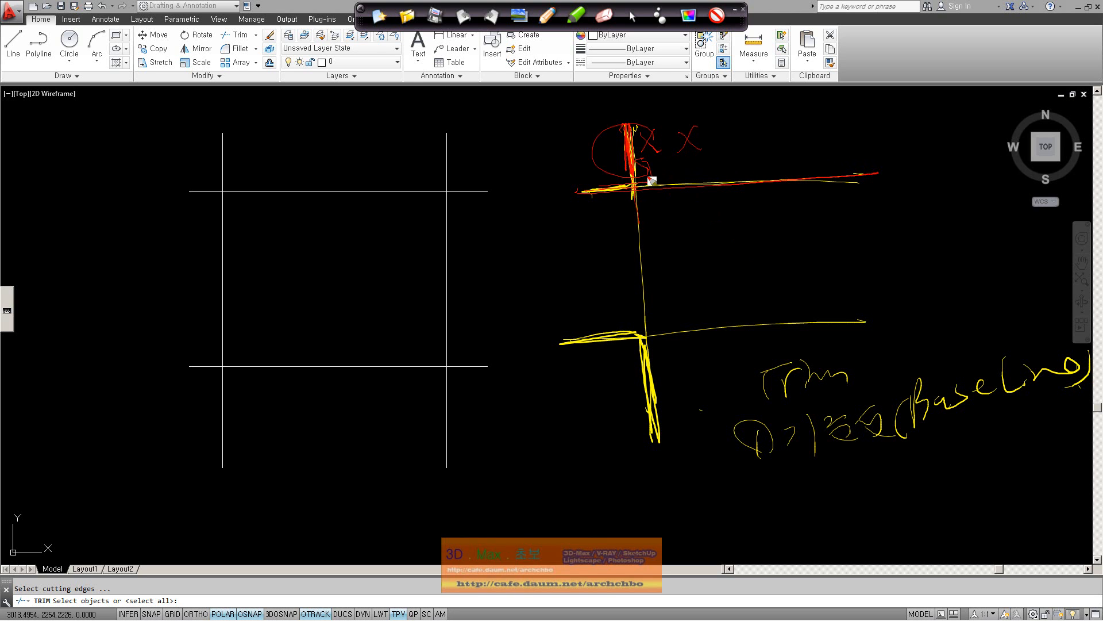
mouse_move(656, 187)
mouse_down()
mouse_move(585, 189)
mouse_move(602, 188)
mouse_move(667, 278)
mouse_move(682, 404)
mouse_up()
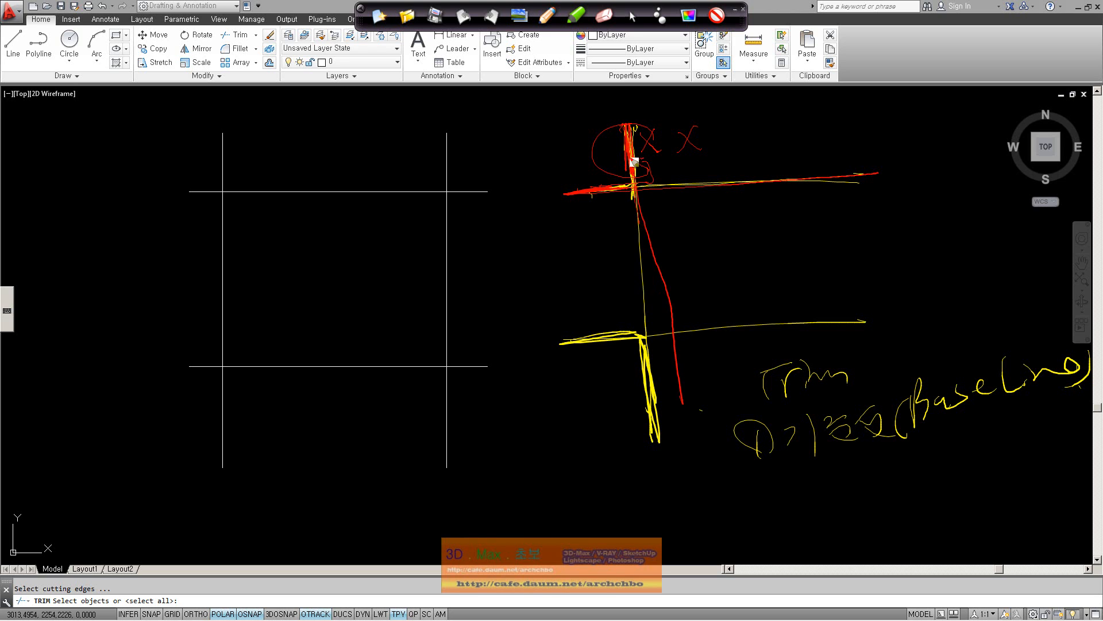
drag(634, 216, 658, 453)
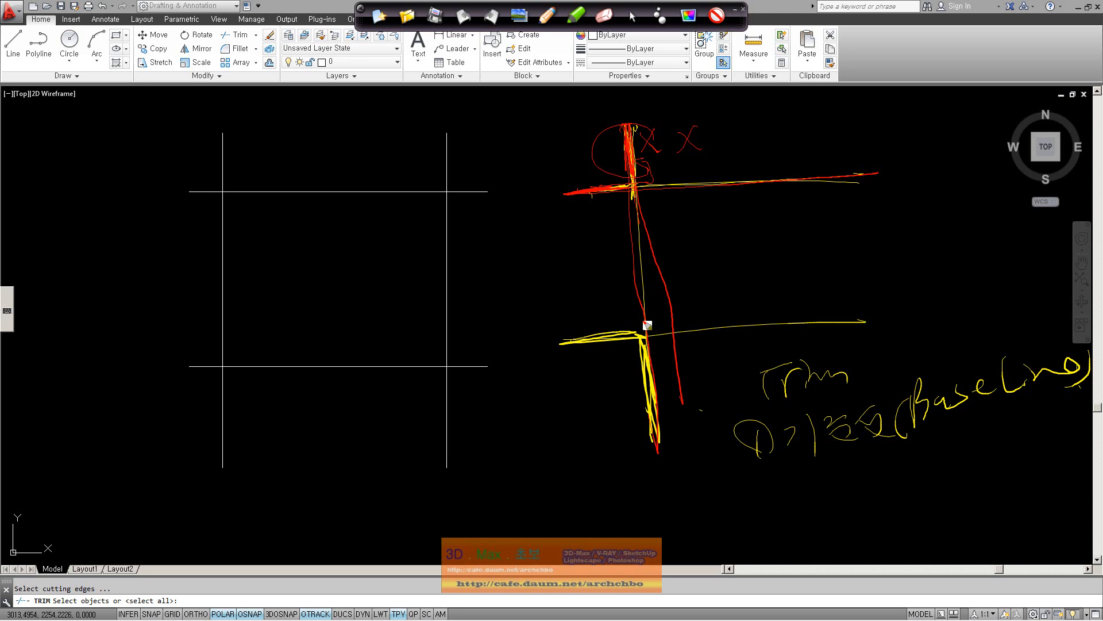
- Trace the sketch's lower horizontal line and add a second vertical line in red, and clear all the ink
mouse_move(648, 323)
mouse_down()
mouse_move(586, 338)
mouse_move(609, 342)
mouse_up()
drag(638, 239, 672, 433)
drag(649, 351, 651, 374)
mouse_move(533, 335)
mouse_down()
mouse_move(945, 325)
mouse_move(912, 296)
mouse_up()
drag(794, 98, 831, 470)
mouse_move(801, 103)
mouse_down()
mouse_move(802, 182)
mouse_move(793, 143)
mouse_move(780, 164)
mouse_up()
mouse_move(571, 190)
mouse_down()
mouse_move(913, 172)
mouse_move(857, 179)
mouse_move(839, 430)
mouse_up()
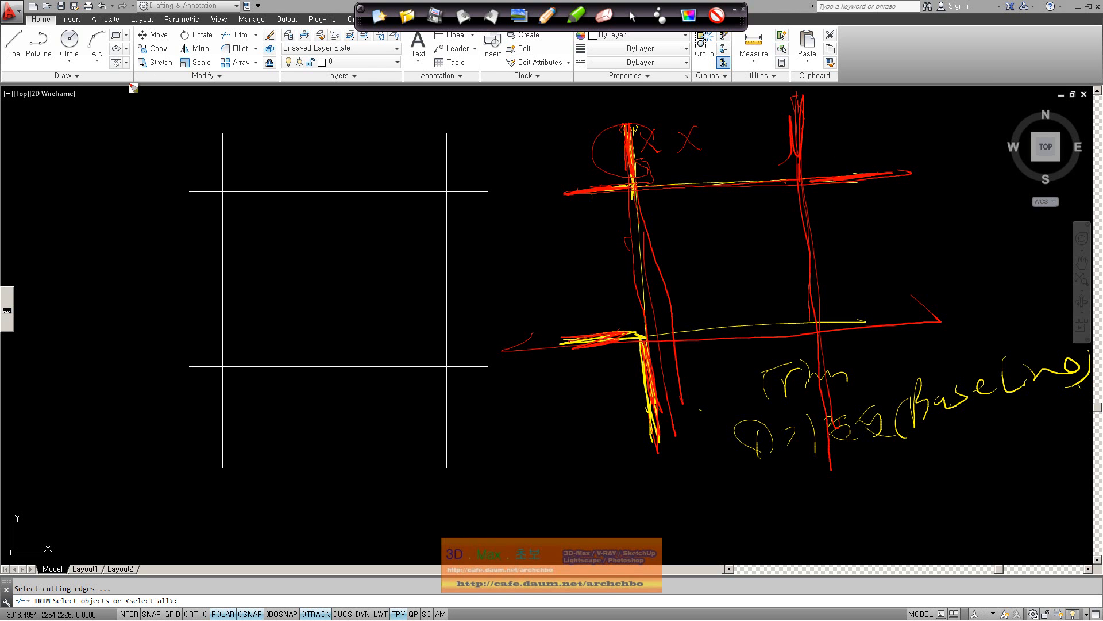
click(380, 17)
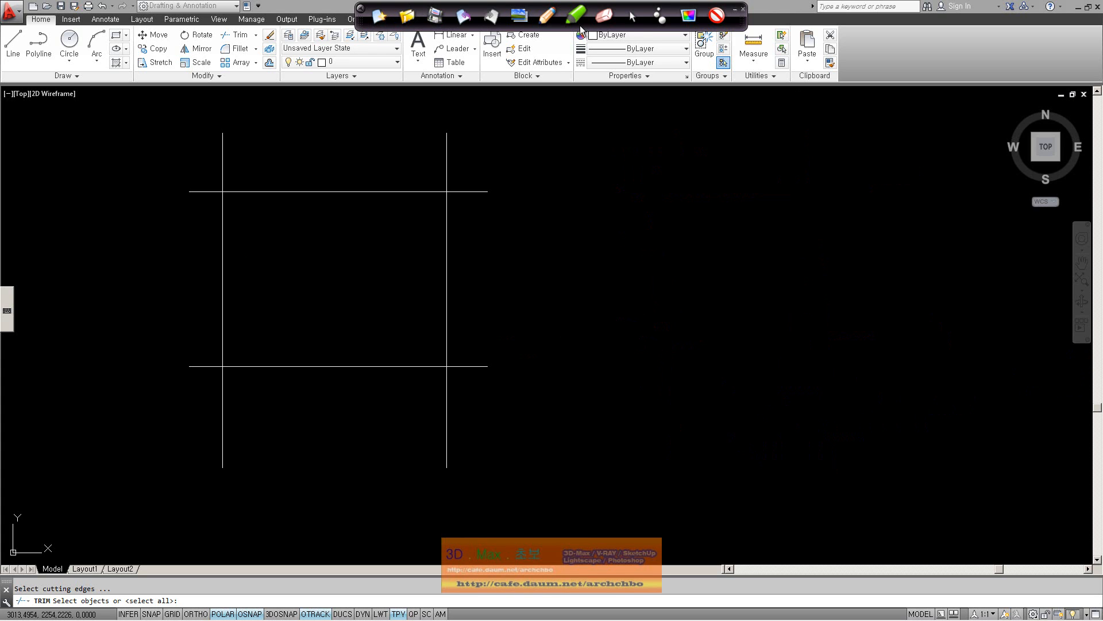
click(631, 19)
- Select all four crossing lines as the cutting edges for Trim
click(511, 461)
click(170, 131)
click(169, 129)
click(140, 215)
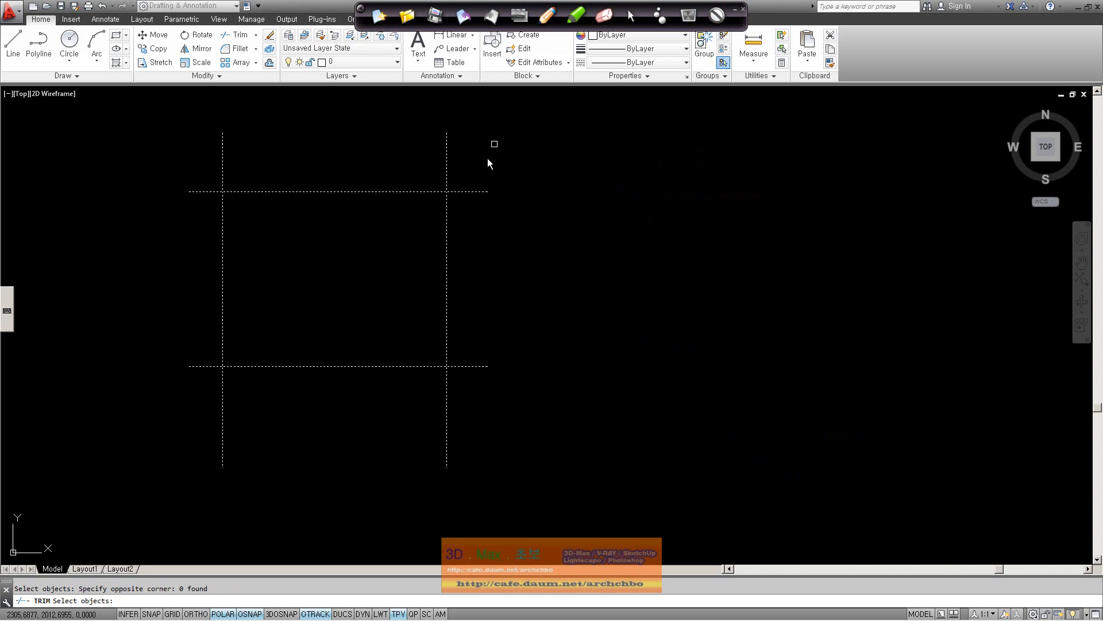
click(223, 159)
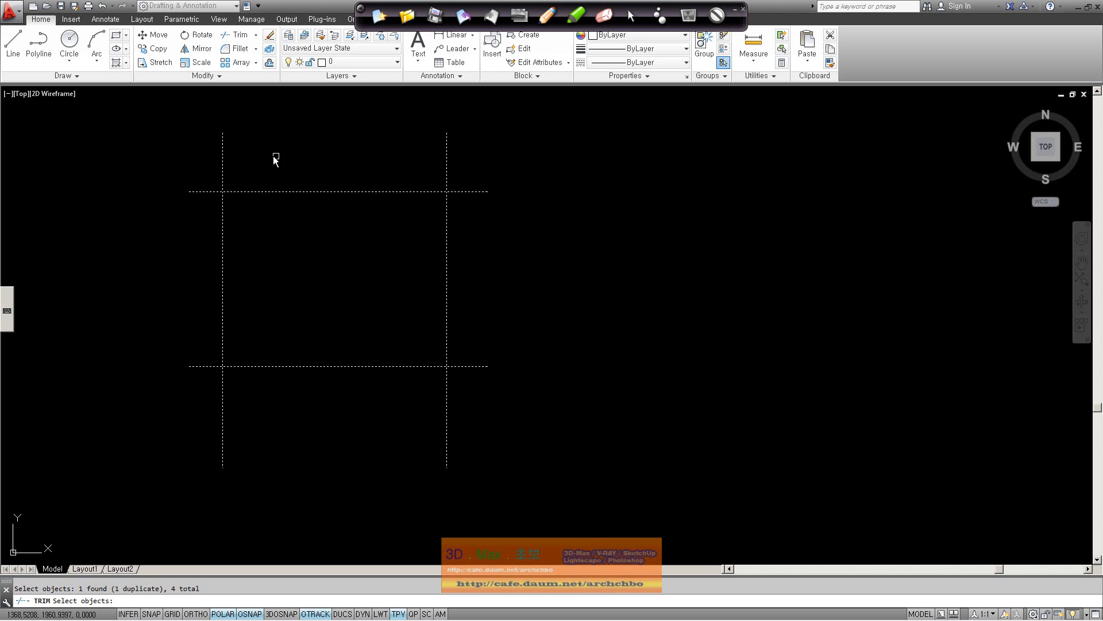
key(Return)
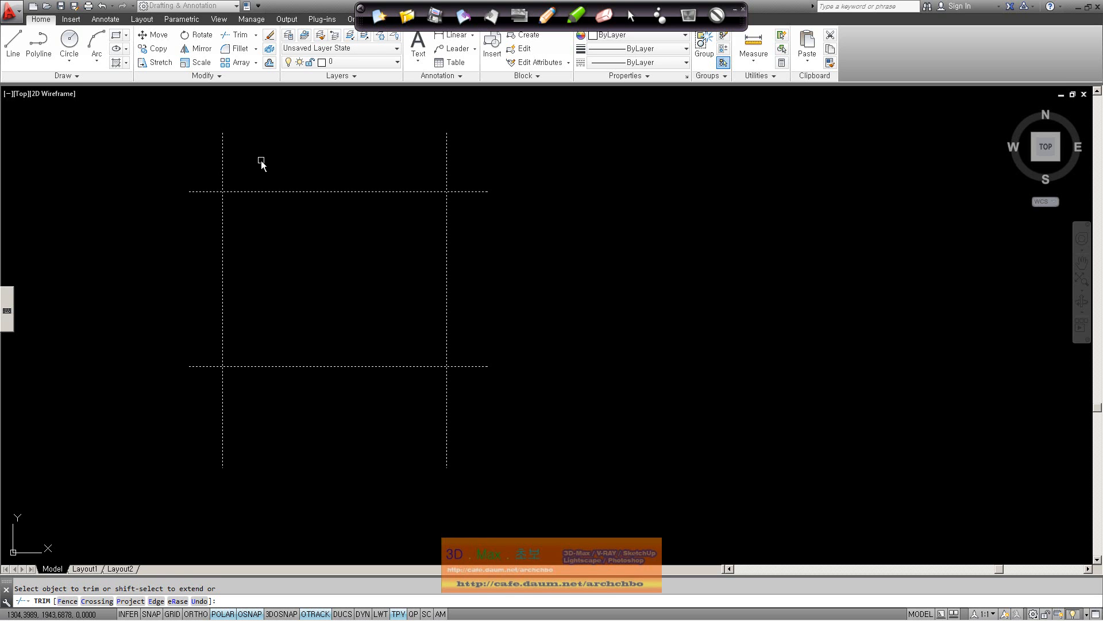
- Trim off all the line ends that overhang the four intersections, leaving a closed rectangle
click(223, 177)
click(211, 192)
click(202, 368)
click(222, 391)
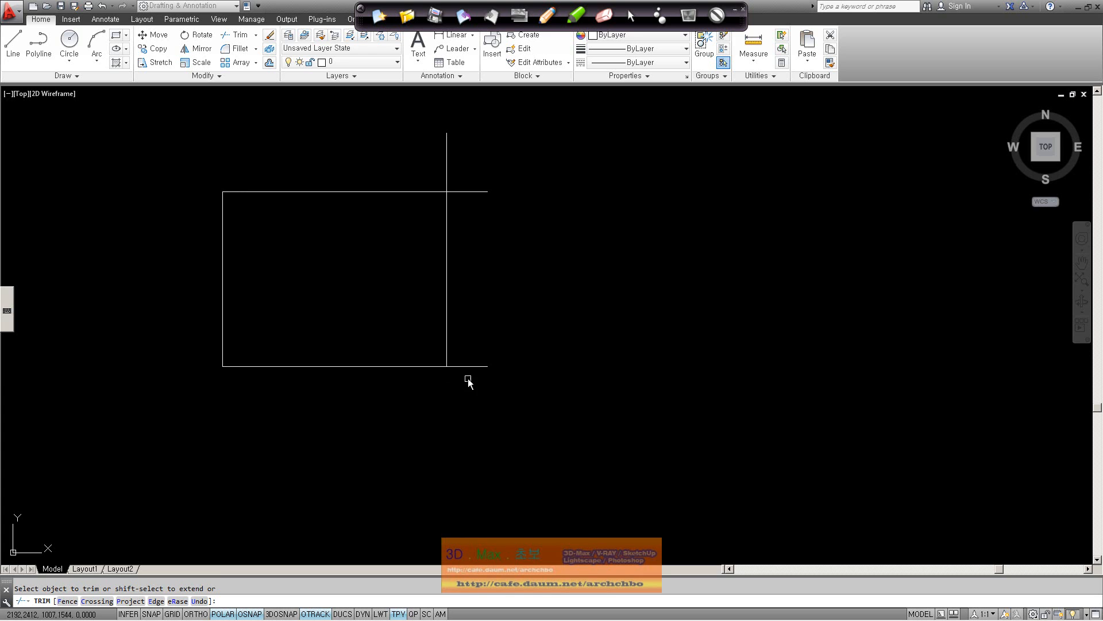
click(469, 191)
click(446, 172)
key(Return)
- Draw a horizontal line in the empty area beside the rectangle, near the height of its upper edge
click(13, 45)
click(528, 198)
click(806, 198)
right_click(781, 217)
click(803, 222)
- Draw a gently rising slanted line below the new horizontal line
right_click(632, 306)
click(666, 315)
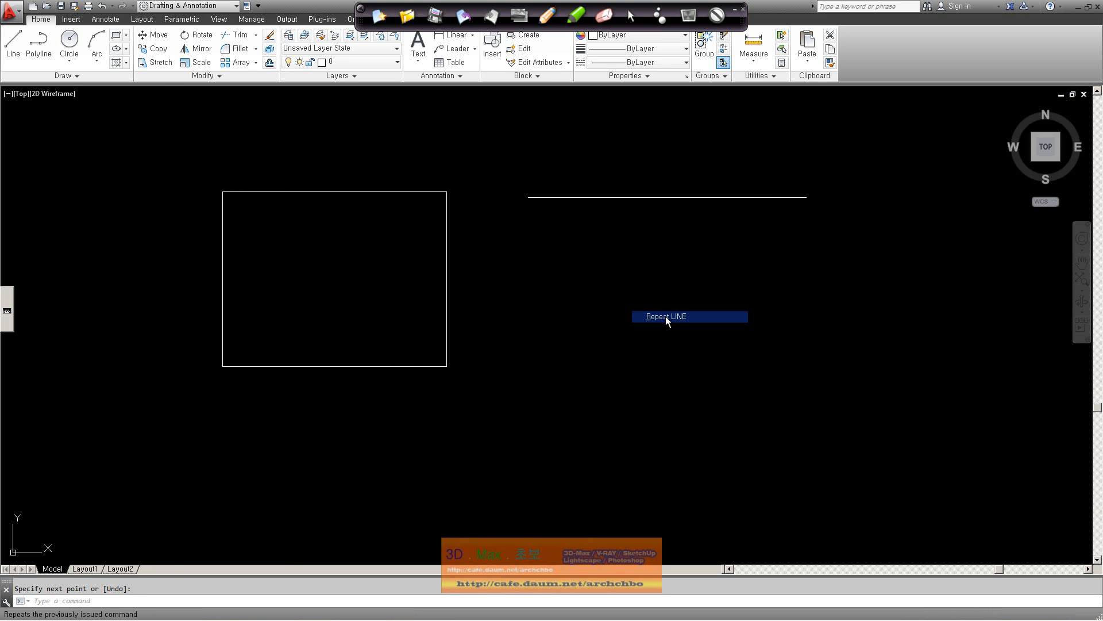
click(519, 368)
click(882, 290)
key(Return)
- Draw a steep slanted line crossing both the horizontal line and the gently rising line
right_click(866, 217)
click(900, 224)
click(655, 103)
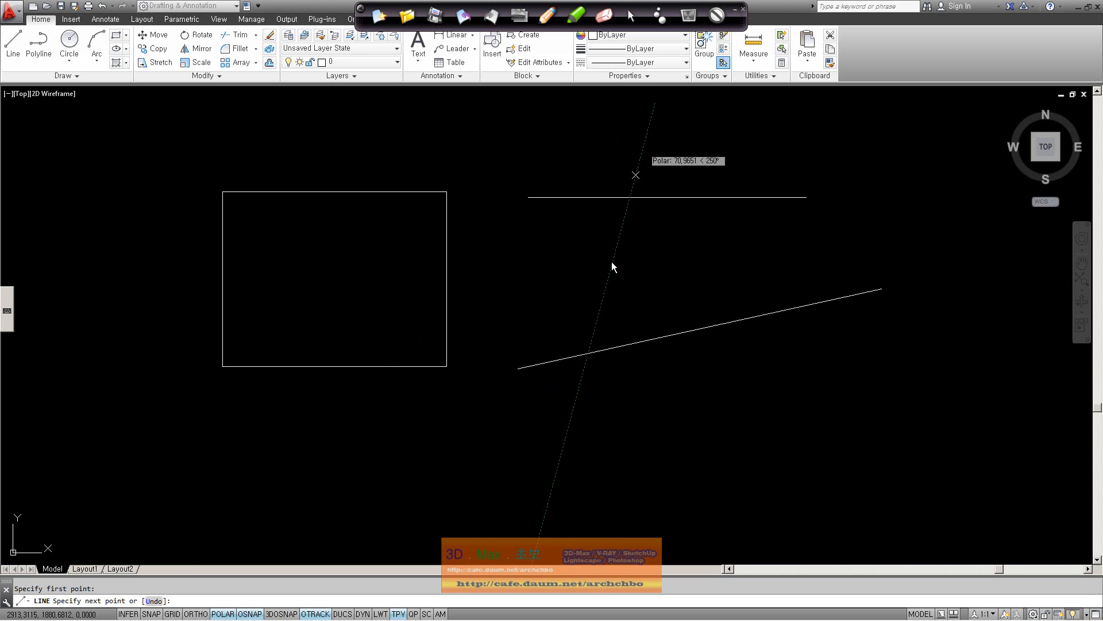
click(527, 476)
right_click(528, 476)
click(567, 479)
- Draw a descending diagonal line that crosses the horizontal, steep and gently rising lines
right_click(602, 217)
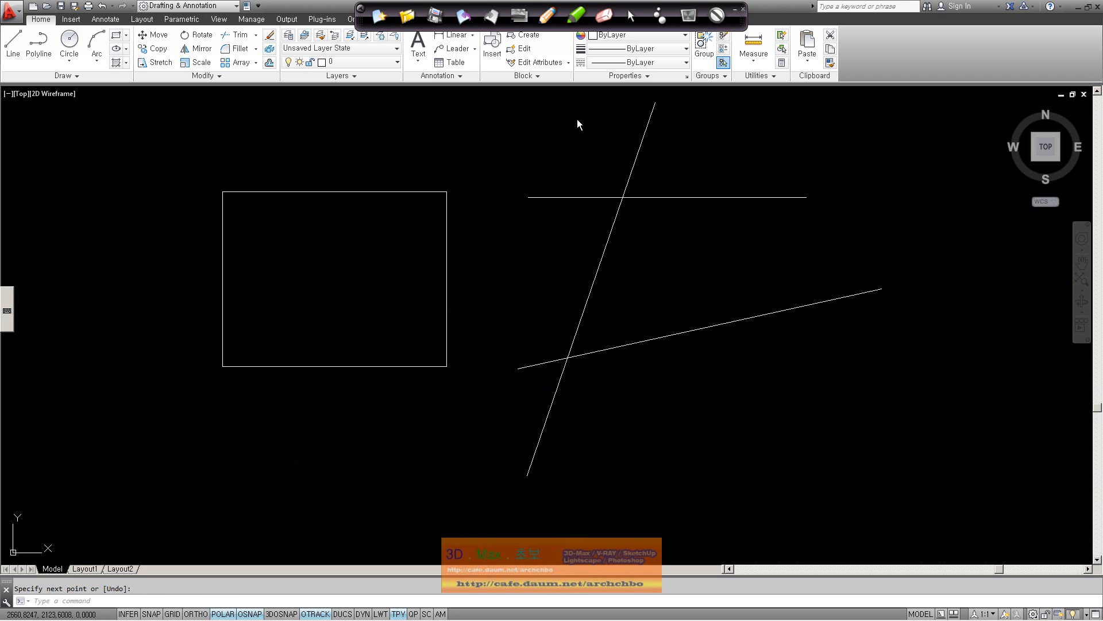
click(577, 118)
right_click(585, 138)
click(612, 145)
click(568, 114)
click(855, 416)
right_click(856, 418)
click(891, 435)
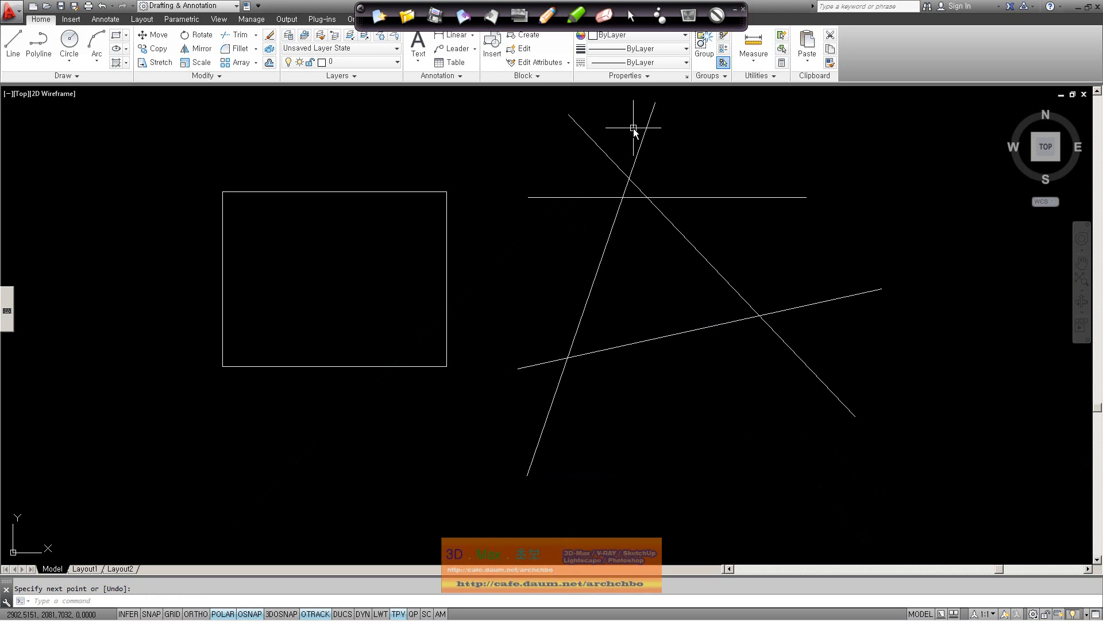
- Using the descending diagonal as cutting edge, trim the parts of the other three lines that extend above or right of it
text(tr)
key(Return)
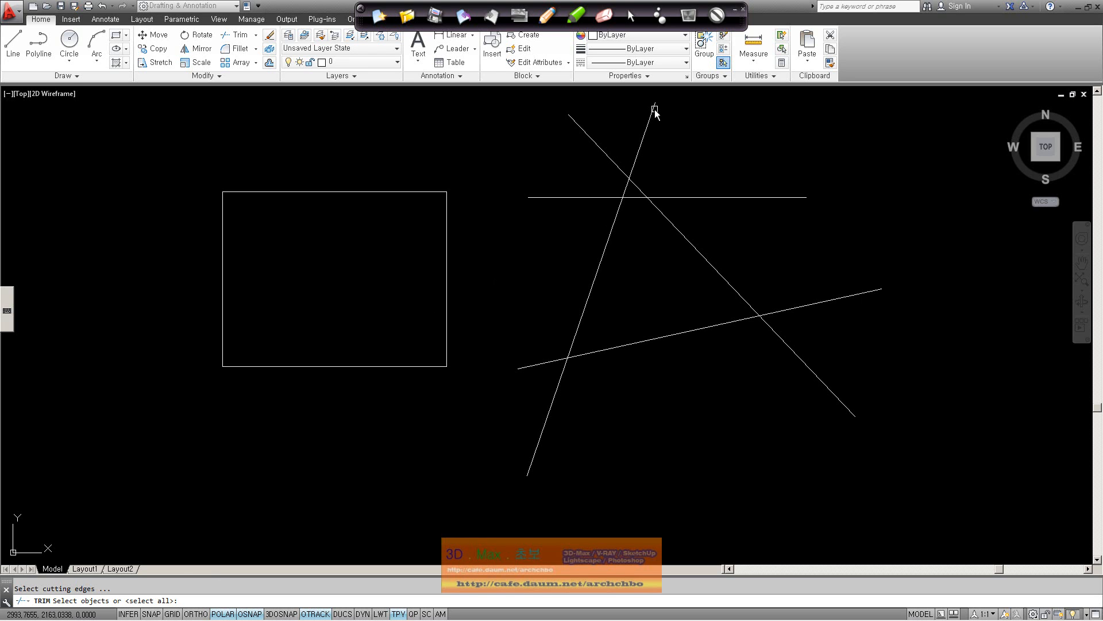
click(641, 192)
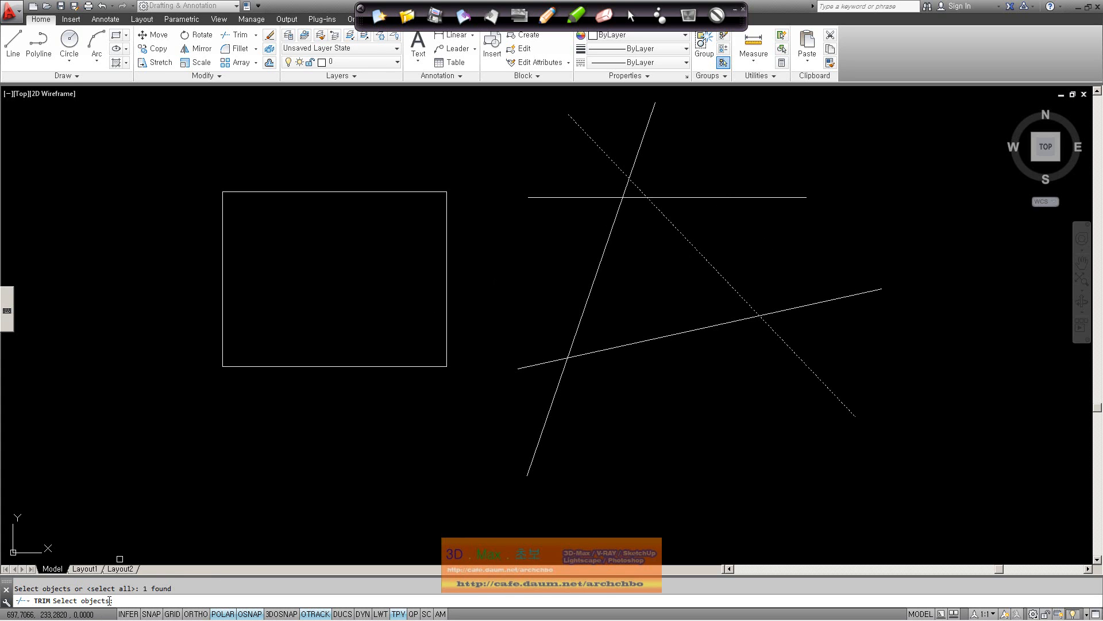
key(Return)
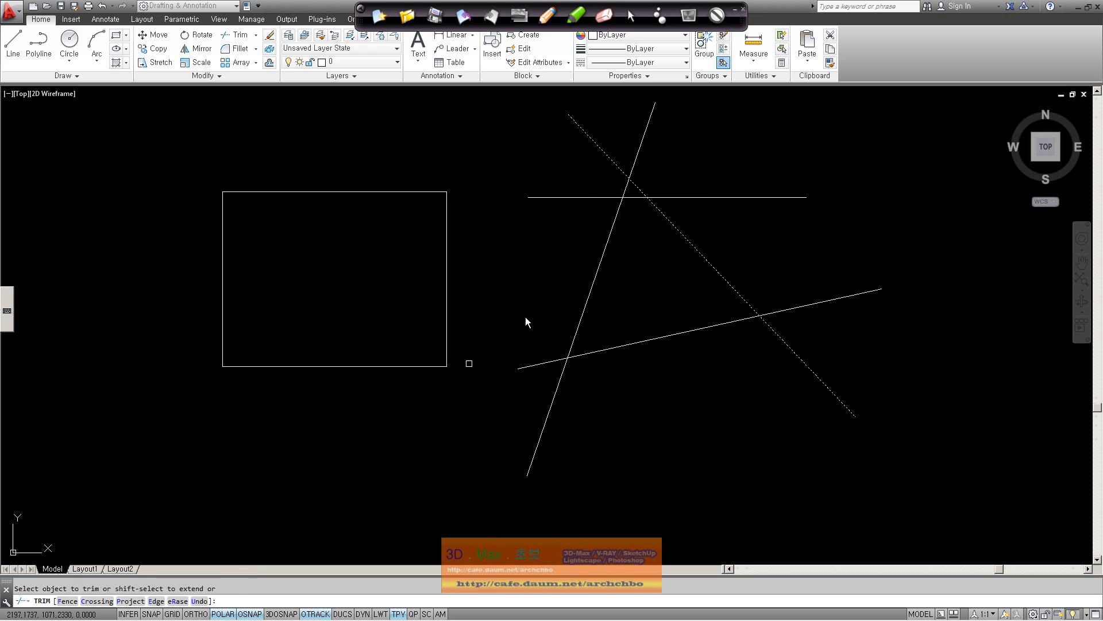
click(649, 133)
click(700, 197)
click(816, 308)
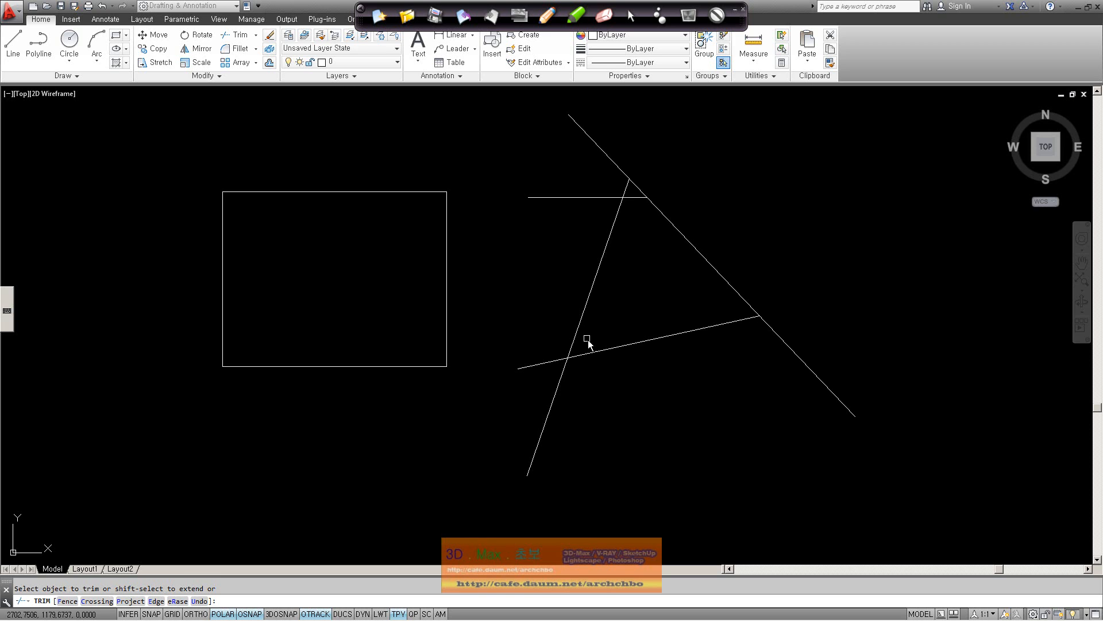
key(Return)
- Using the steep line as cutting edge, trim the diagonal's upper end and the left ends of the horizontal and gently rising lines
key(Return)
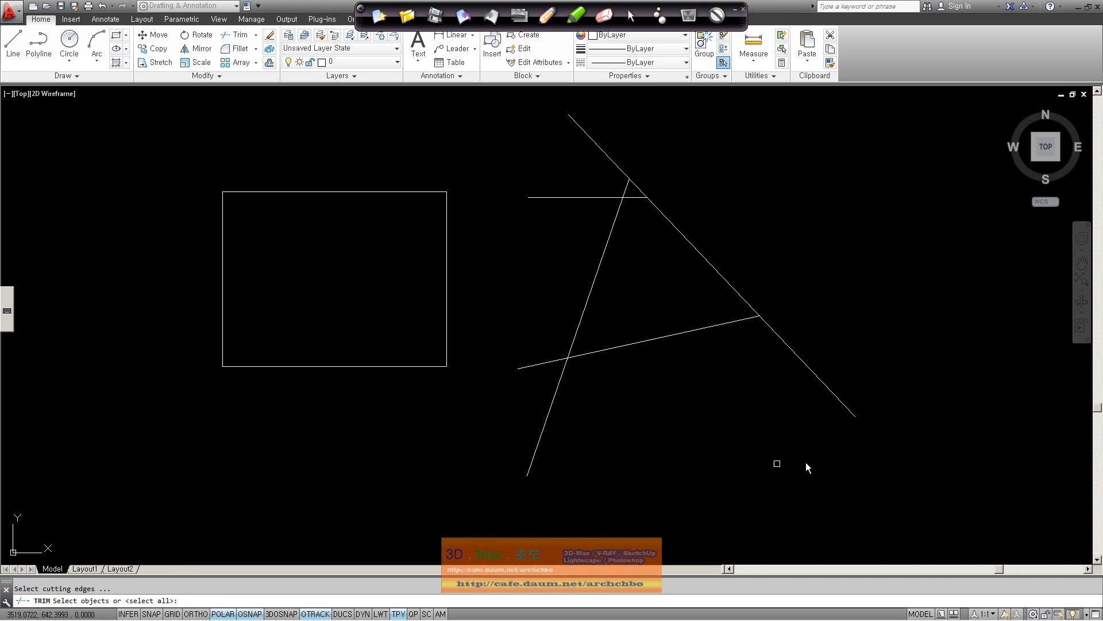
click(605, 246)
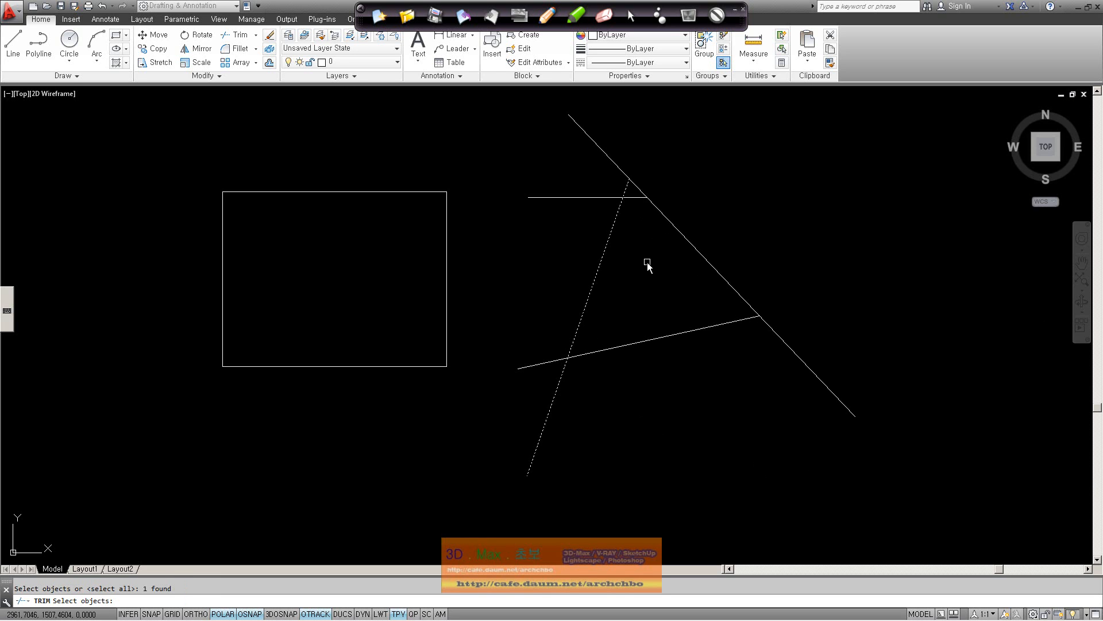
key(Return)
click(613, 162)
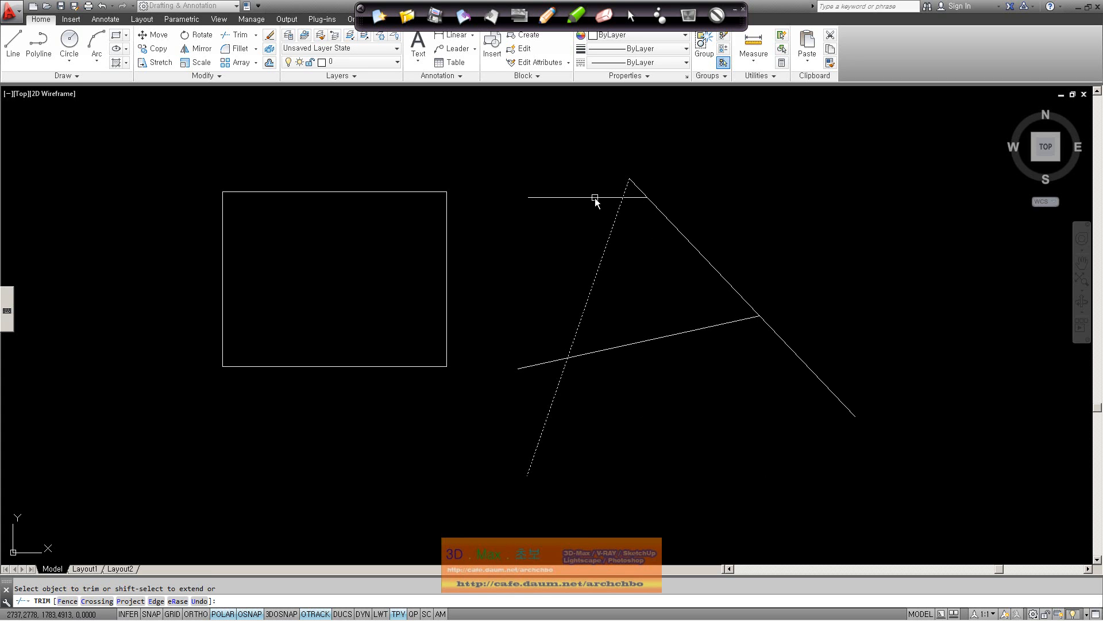
click(547, 363)
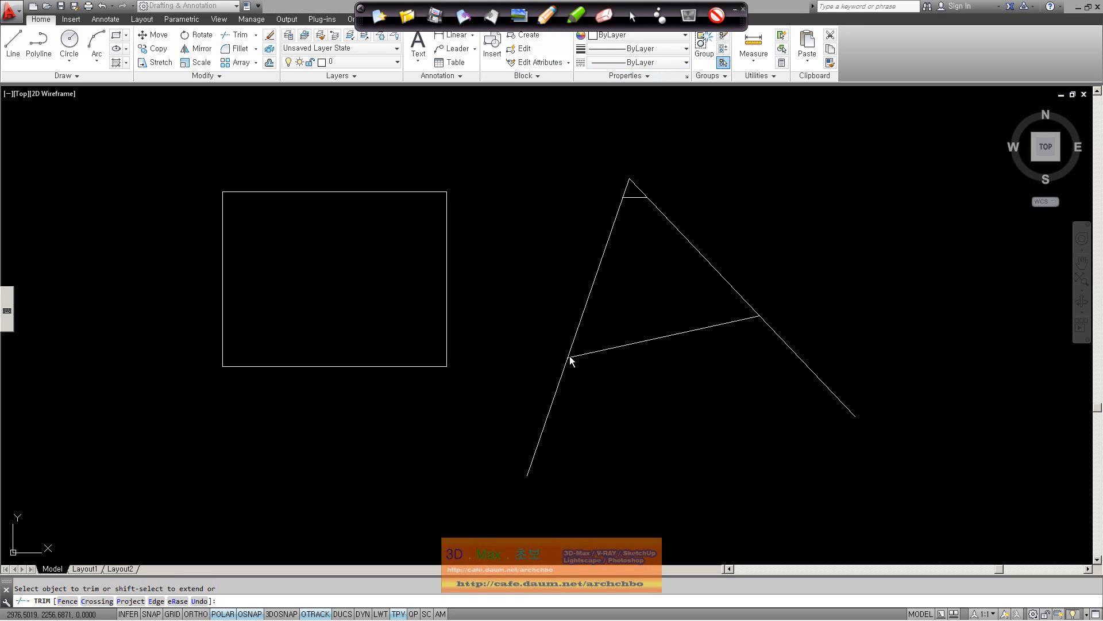
- Annotate the gently rising line and the steep line's lower leg in red ink, and sketch the bent outline below them
drag(572, 356, 530, 371)
mouse_move(757, 316)
mouse_down()
mouse_move(805, 298)
mouse_move(531, 371)
mouse_up()
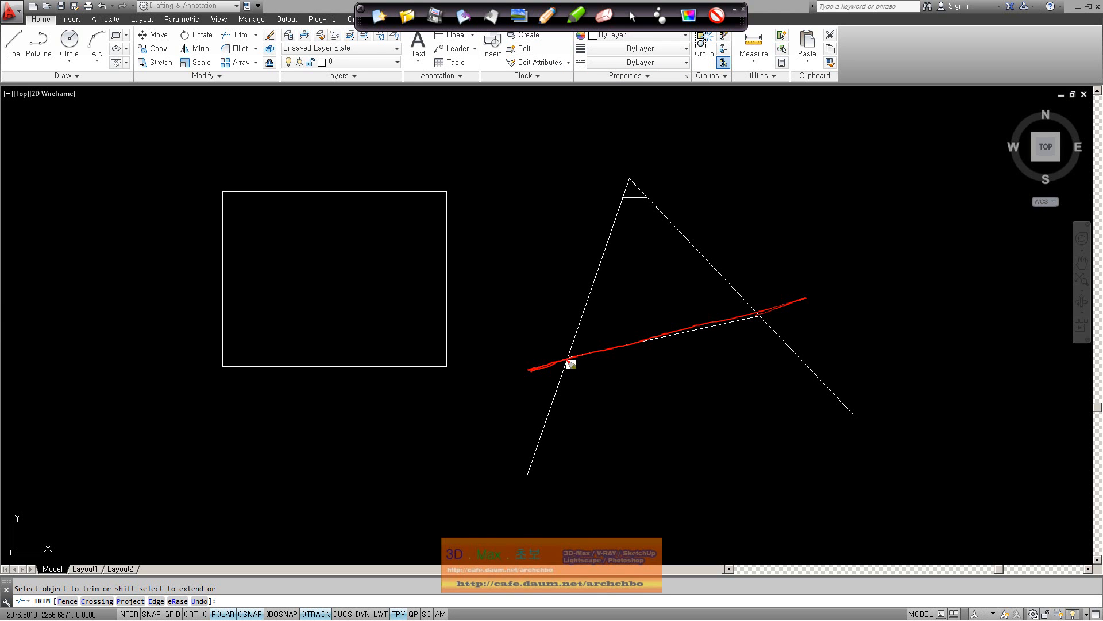
drag(569, 367, 545, 477)
mouse_move(570, 360)
mouse_down()
mouse_move(559, 362)
mouse_move(571, 359)
mouse_move(563, 426)
mouse_up()
mouse_move(609, 469)
mouse_down()
mouse_move(611, 389)
mouse_move(731, 351)
mouse_move(800, 412)
mouse_up()
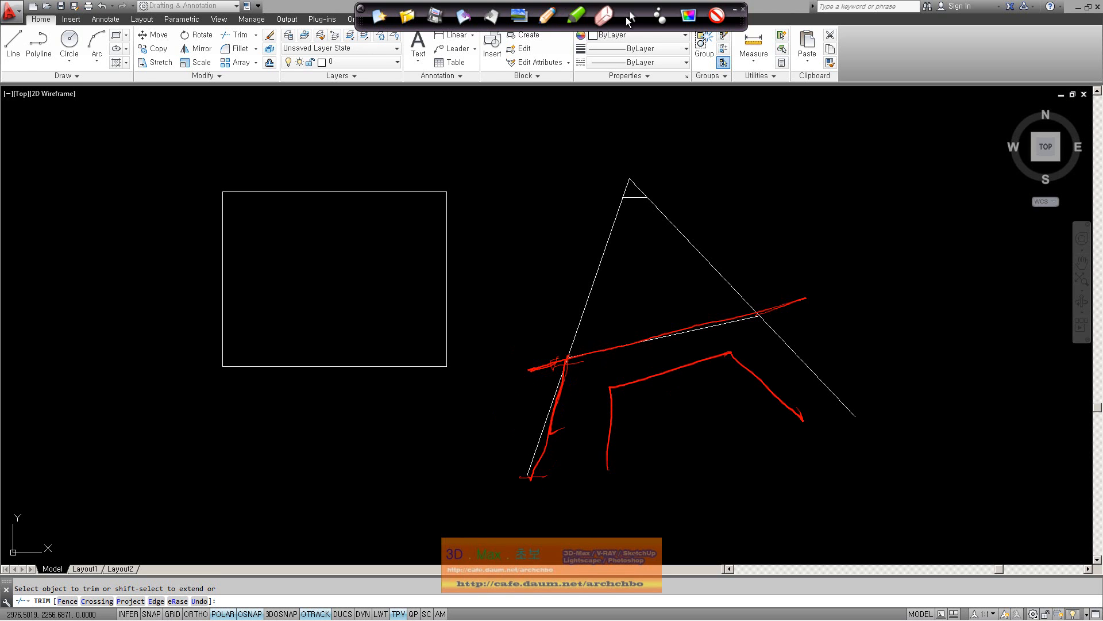
- Clear the red ink annotations and end the running Trim
click(631, 17)
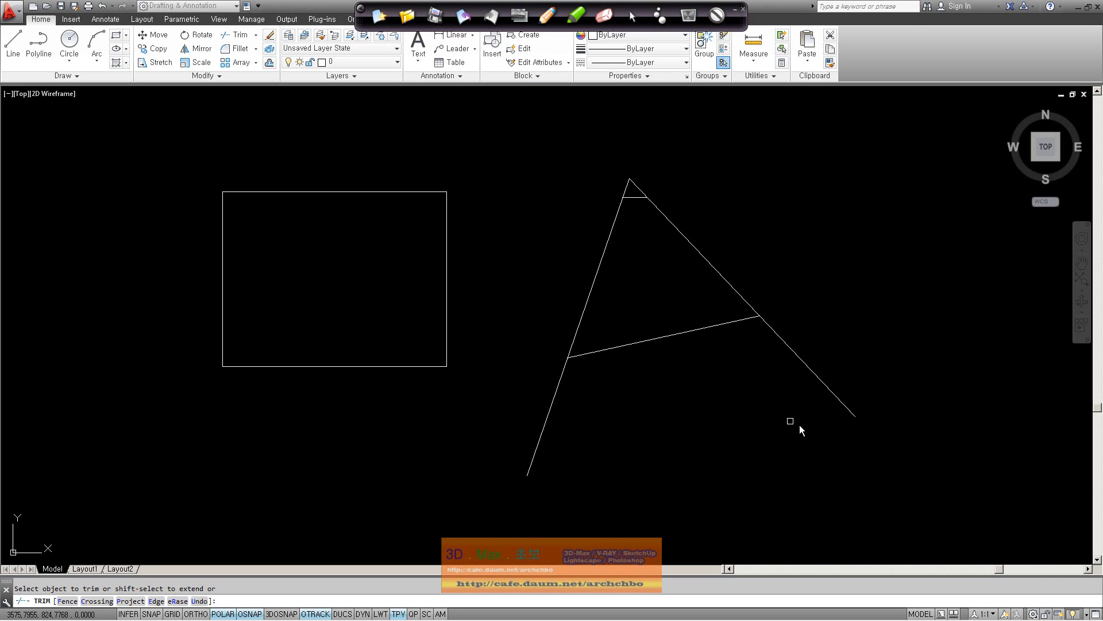
click(832, 443)
click(840, 468)
click(830, 450)
key(Escape)
- Using all lines of the A-shaped figure as cutting edges, trim both legs below the gently rising crossbar
text(tr)
key(space)
click(820, 448)
click(519, 142)
text(e)
key(space)
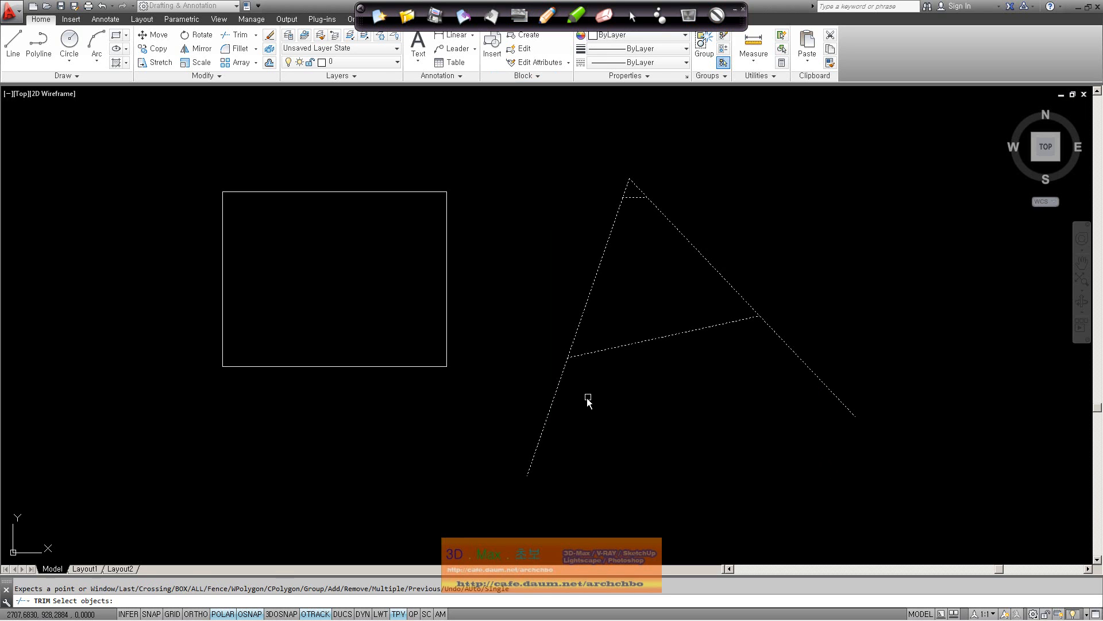
key(space)
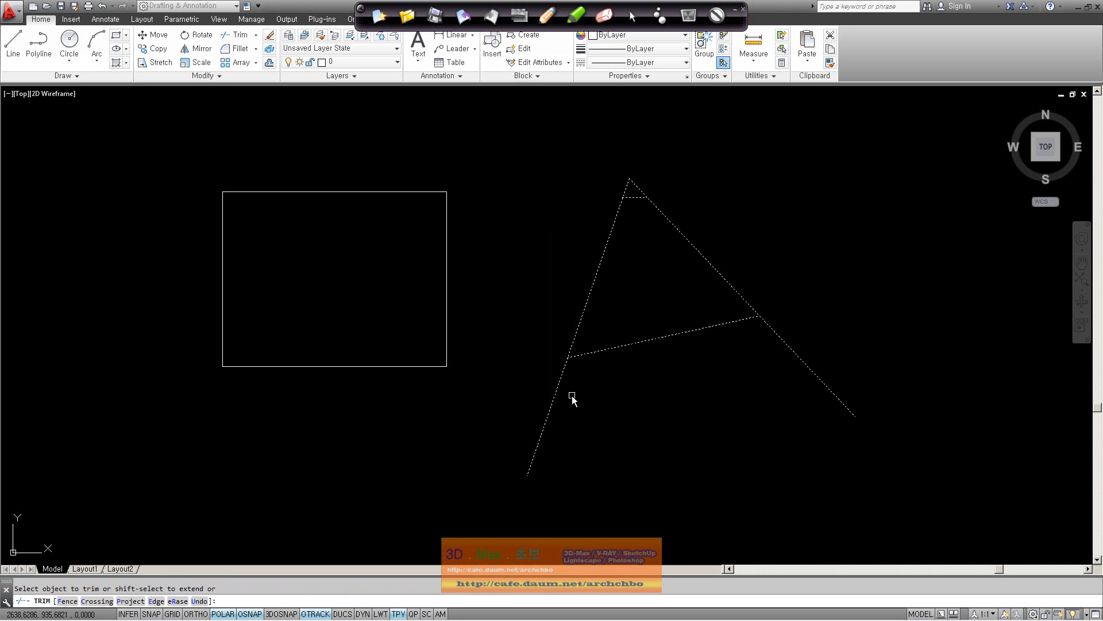
click(556, 398)
click(802, 362)
- Erase the rectangle and the A-shaped figure from the drawing
click(889, 416)
click(152, 121)
key(Delete)
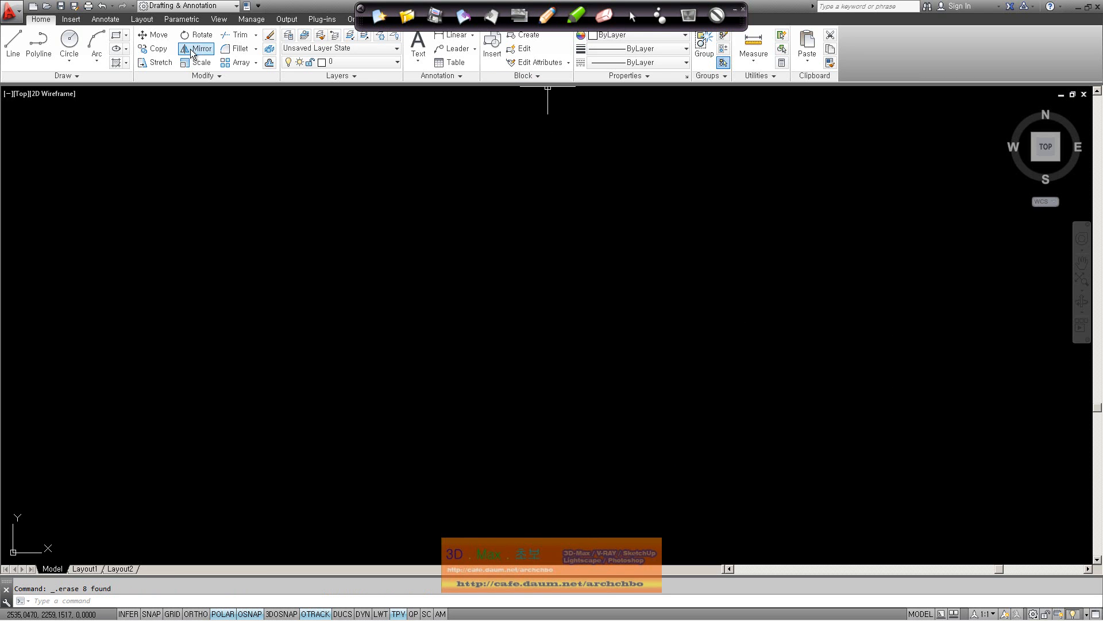
- Draw a long, gently rising line across the upper part of the empty drawing
click(14, 43)
click(201, 253)
click(631, 209)
right_click(632, 210)
click(658, 217)
- Draw a steep line descending to the right through the left part of the gently rising line
right_click(349, 394)
click(394, 401)
click(293, 184)
click(393, 419)
right_click(394, 418)
click(409, 428)
- Draw a steep rising line that crosses both the gently rising line and the descending line
key(Return)
click(494, 167)
click(319, 392)
right_click(319, 393)
click(344, 397)
- Draw a horizontal line across both steep lines, and a second rising diagonal to the right crossing the horizontal and gently rising lines
key(Return)
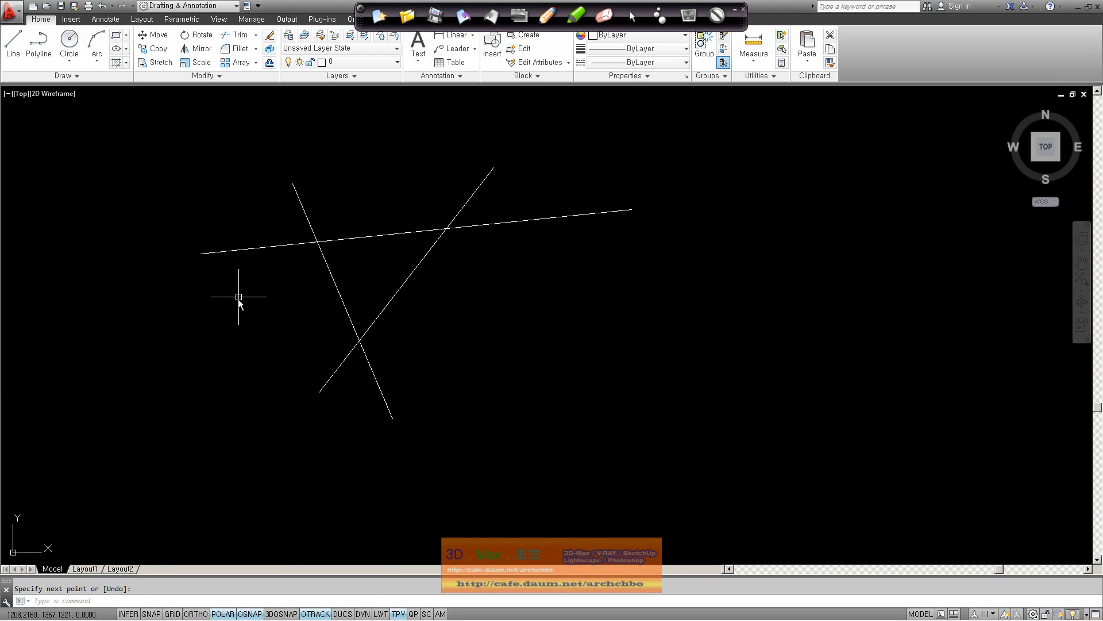
click(235, 305)
click(486, 305)
right_click(486, 306)
click(517, 311)
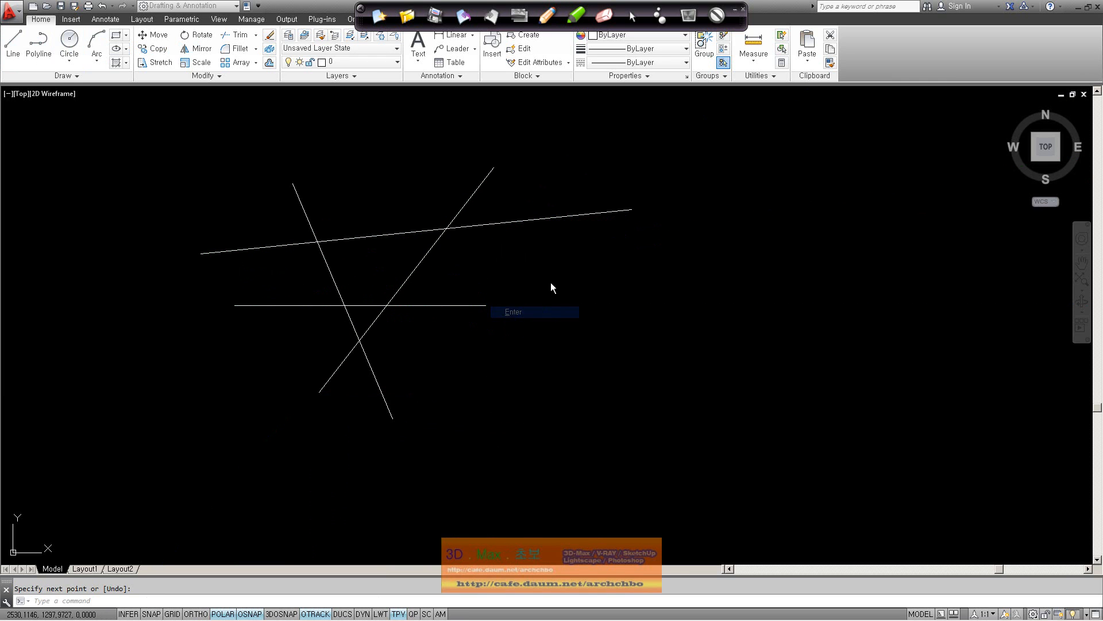
click(418, 345)
key(Return)
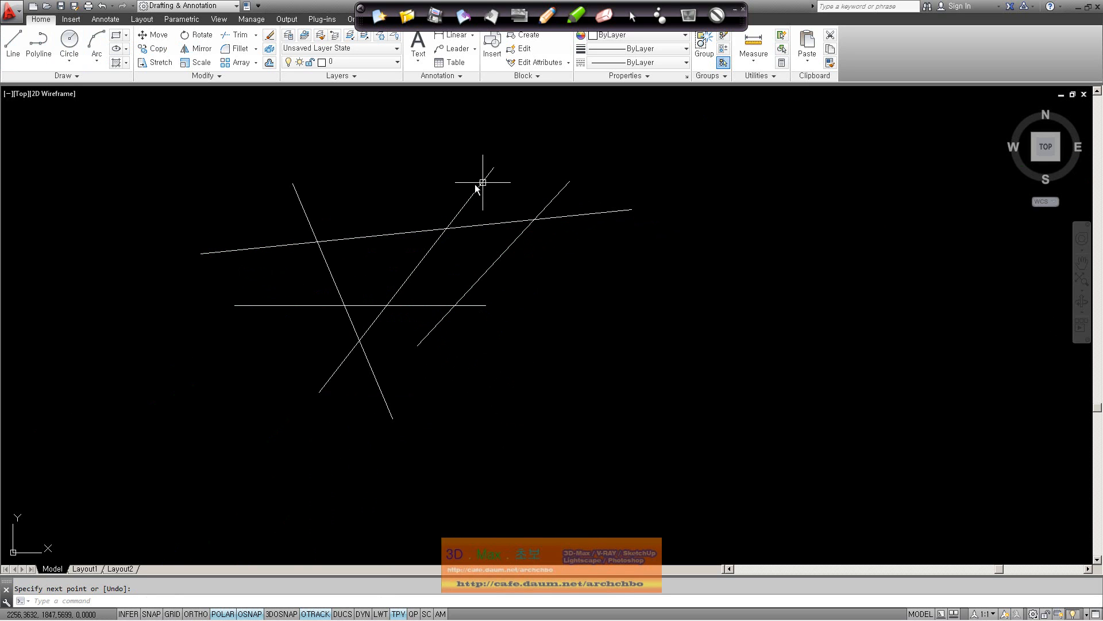
- With all five lines as cutting edges, trim the gently rising line's right end and the upper ends of the three steep lines
text(tr)
key(Return)
click(619, 434)
click(217, 153)
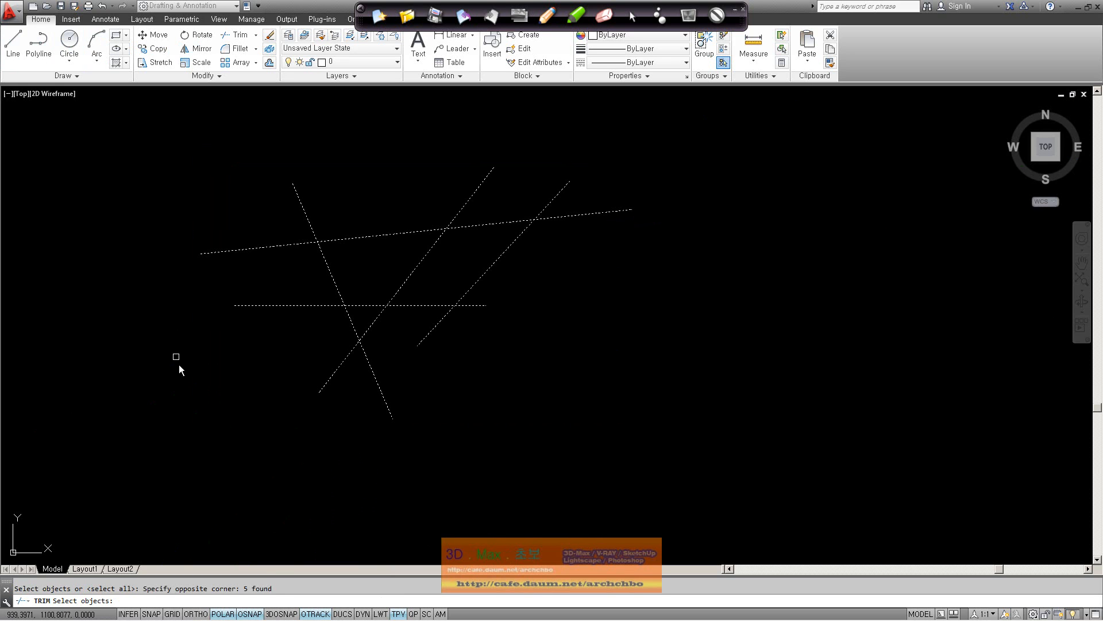
key(Return)
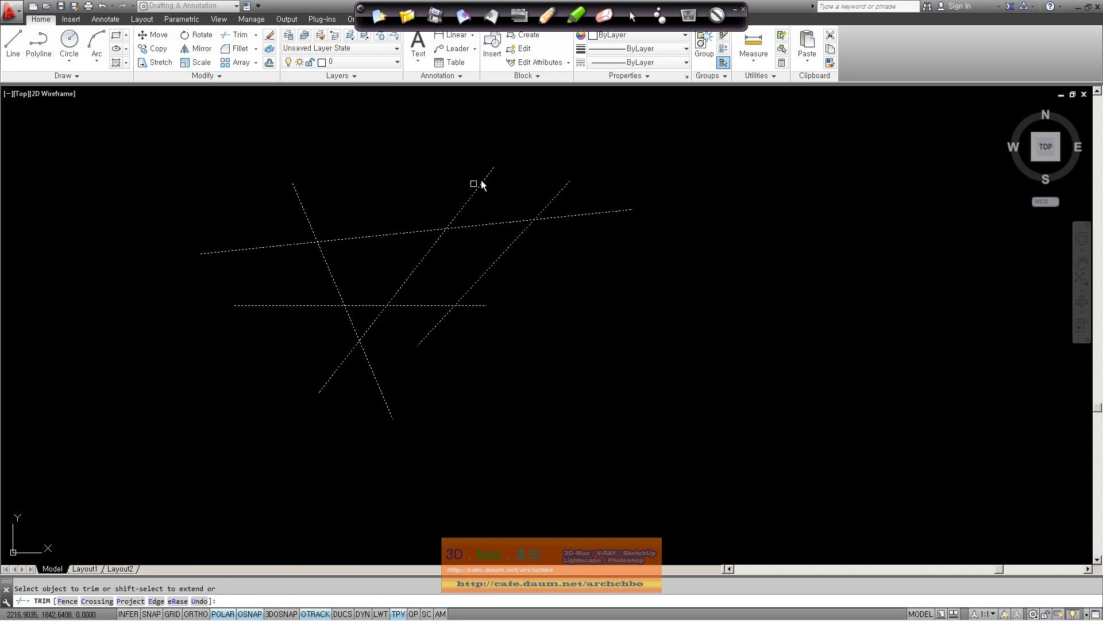
click(593, 212)
click(552, 198)
click(579, 193)
click(201, 173)
- Trim the left ends of the gently rising and horizontal lines, and the lower ends of the two crossing steep lines
click(305, 355)
click(180, 239)
click(456, 504)
click(257, 369)
- Trim the horizontal line's right end, the second diagonal's lower end and the pointed tip below the horizontal line, ending the Trim
click(494, 409)
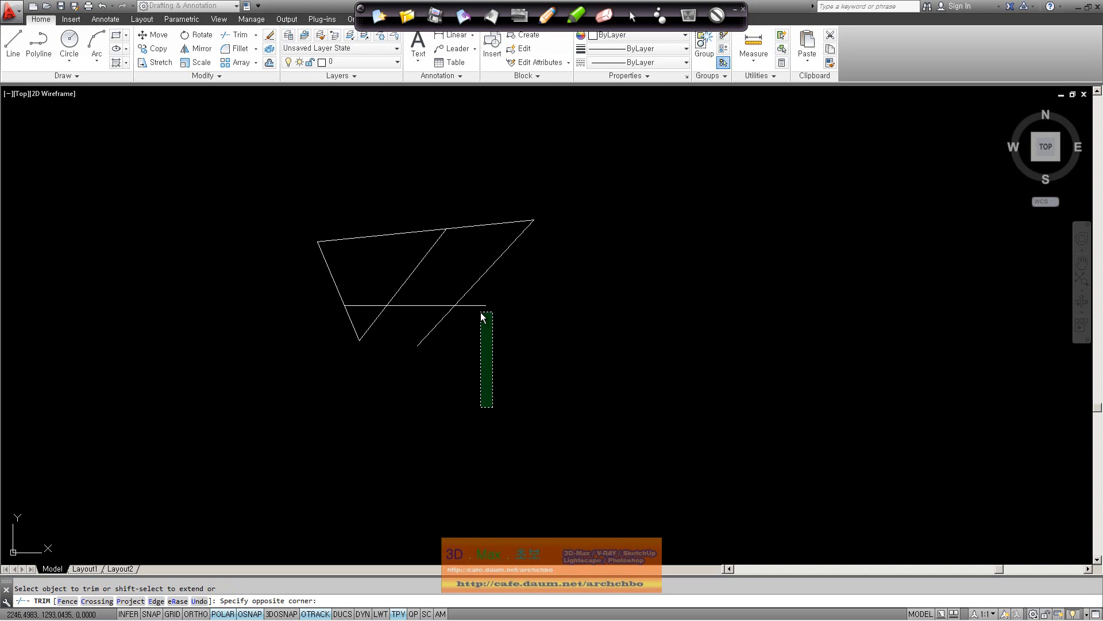
click(478, 304)
click(465, 380)
click(410, 335)
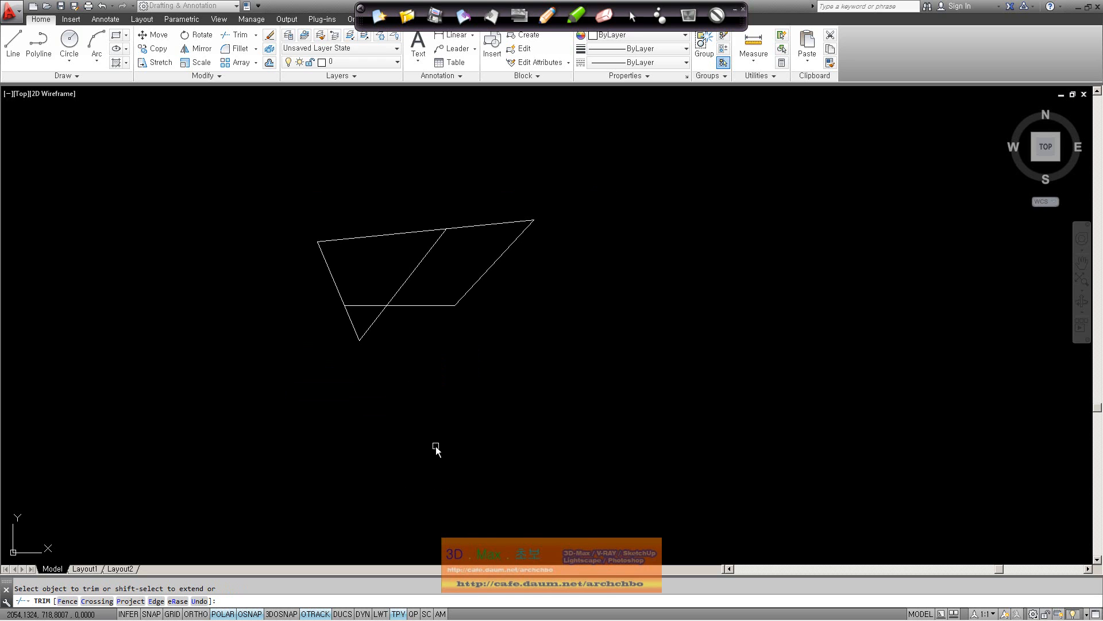
click(436, 446)
click(324, 318)
key(Escape)
- Erase all five trimmed lines
click(596, 393)
click(164, 145)
key(Delete)
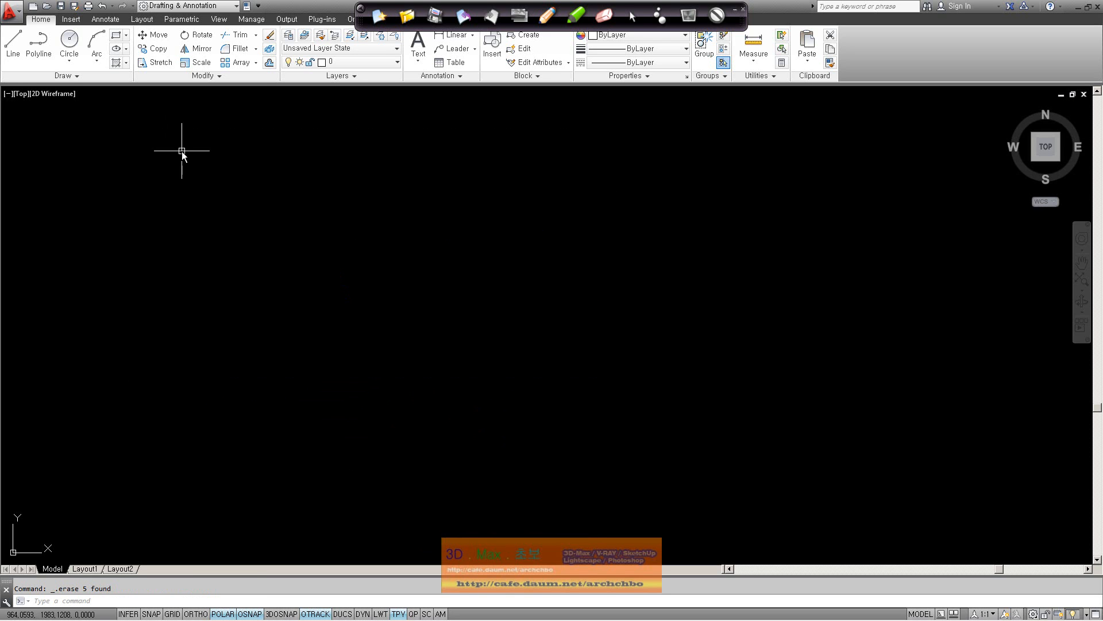
click(256, 35)
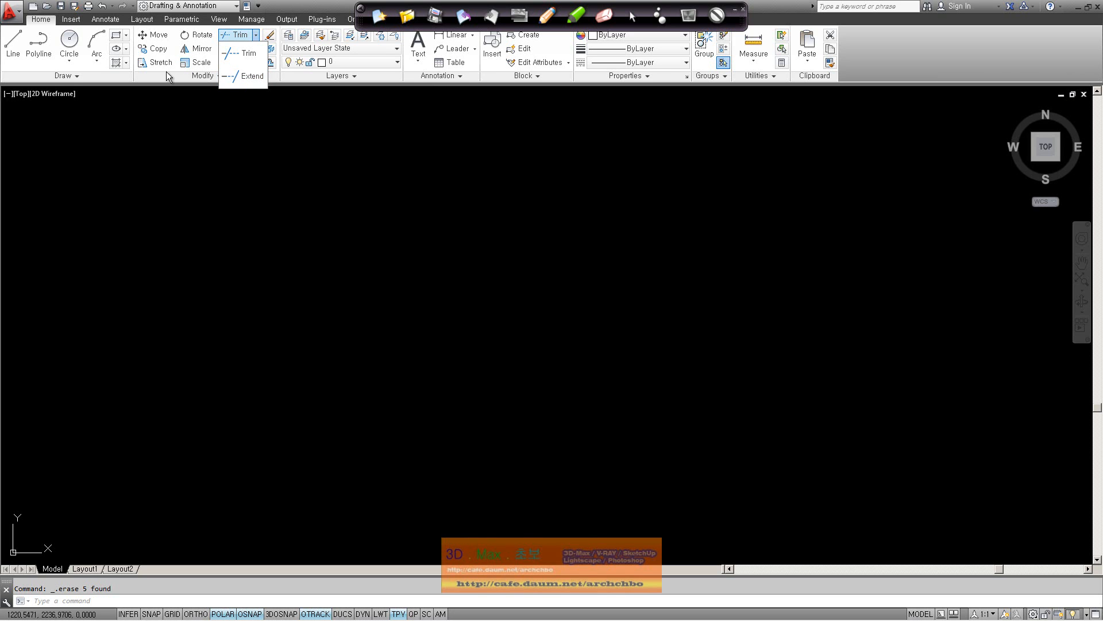
- Draw a long, nearly vertical line at the left side of the drawing
click(13, 43)
click(198, 135)
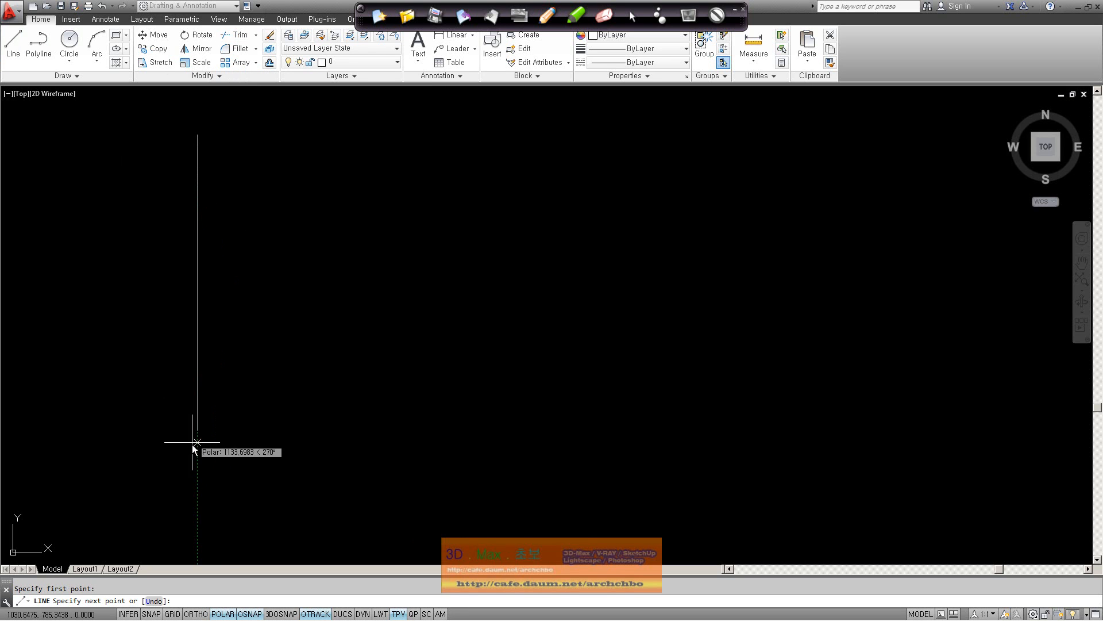
click(191, 443)
right_click(215, 446)
click(231, 456)
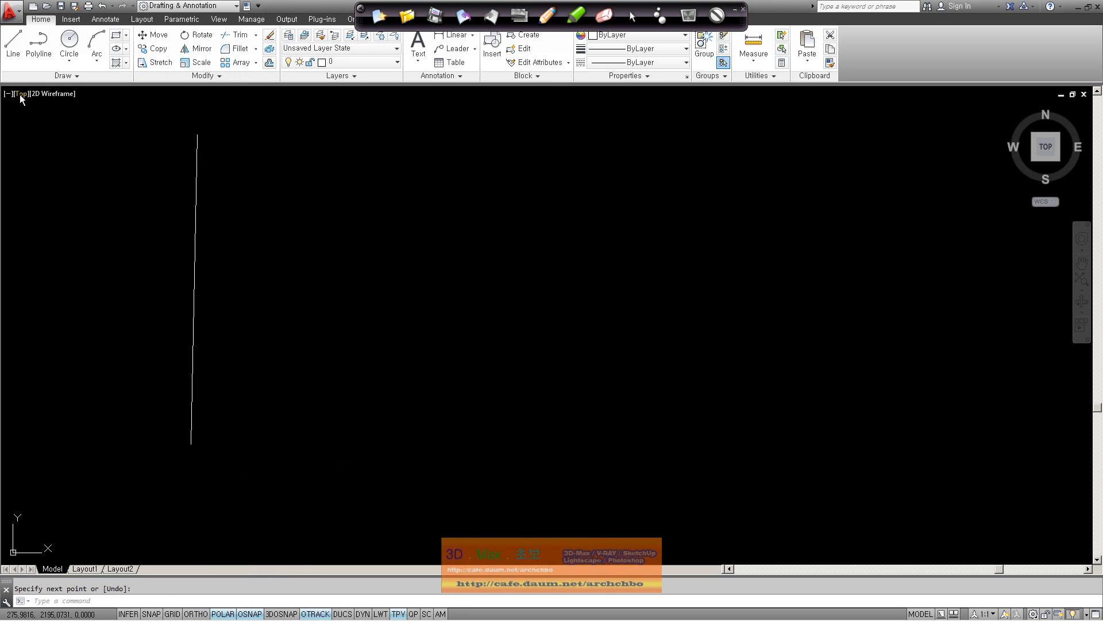
- Draw a short horizontal line to the right of the vertical line's upper part, leaving a gap between them
click(13, 46)
click(238, 174)
click(423, 175)
right_click(424, 175)
click(448, 182)
- Draw a longer horizontal line below the first one, starting farther from the vertical line
right_click(319, 248)
click(342, 254)
click(281, 284)
click(542, 284)
right_click(545, 287)
click(564, 294)
- Draw the longest horizontal line below the other two, starting close to the vertical line without touching it
right_click(303, 381)
click(328, 386)
click(230, 375)
click(660, 375)
right_click(661, 376)
click(684, 382)
- Draw a long diagonal line descending to the right, clear of the right ends of the three horizontal lines
click(12, 45)
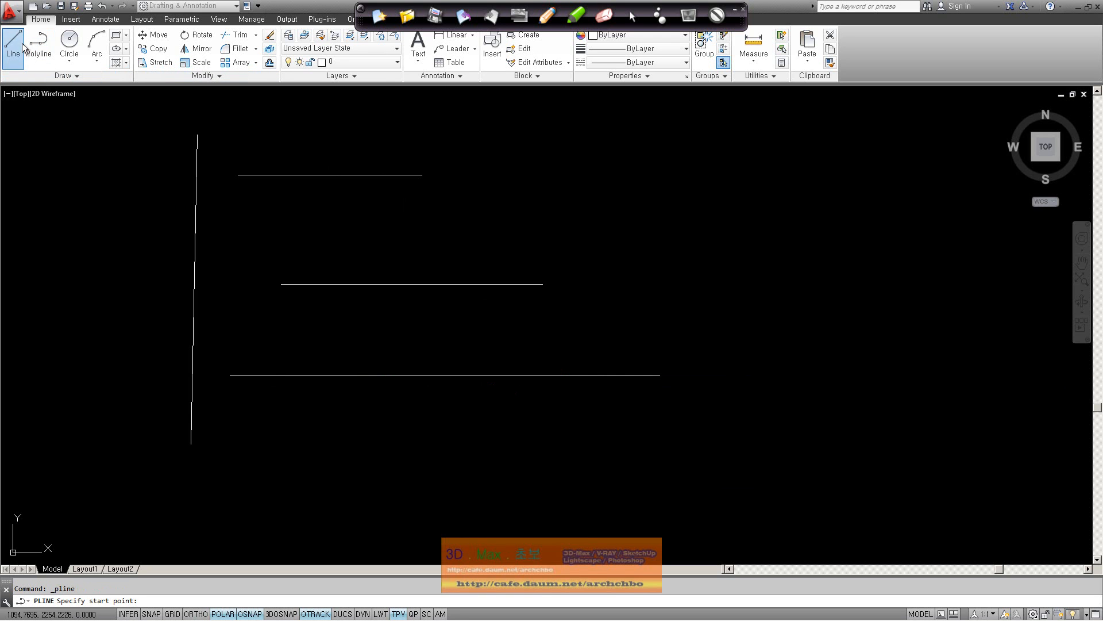
click(461, 108)
right_click(831, 420)
click(856, 428)
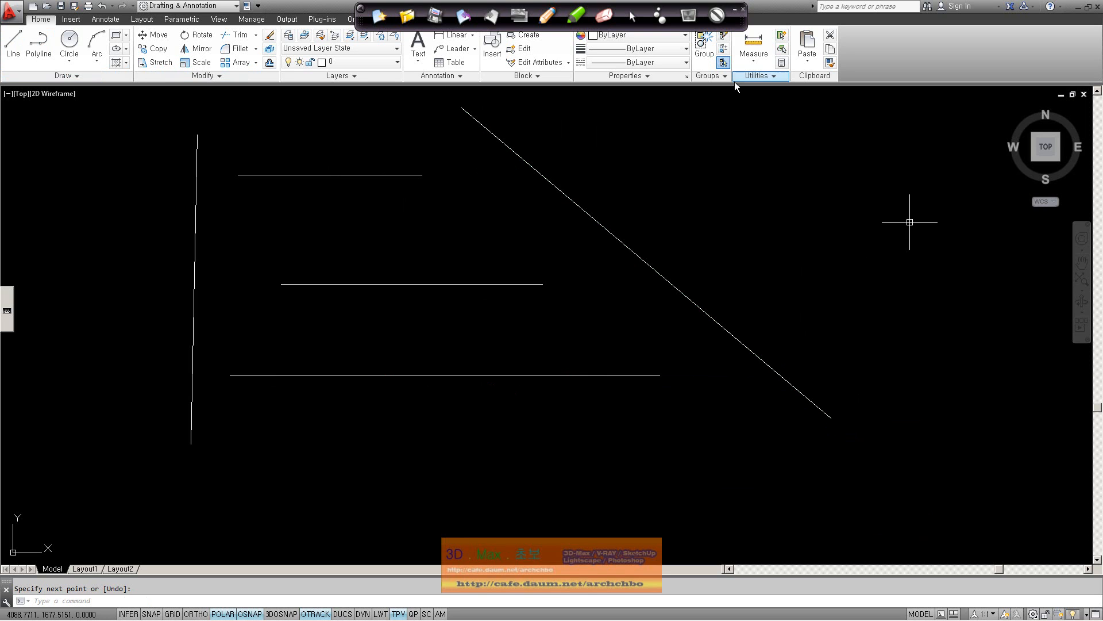
- Circle the left ends of the three horizontal lines in red ink and draw arrows from them to the vertical line
drag(244, 173, 246, 177)
drag(295, 282, 292, 293)
drag(237, 380, 245, 384)
mouse_move(237, 181)
mouse_down()
mouse_move(197, 180)
mouse_move(213, 194)
mouse_up()
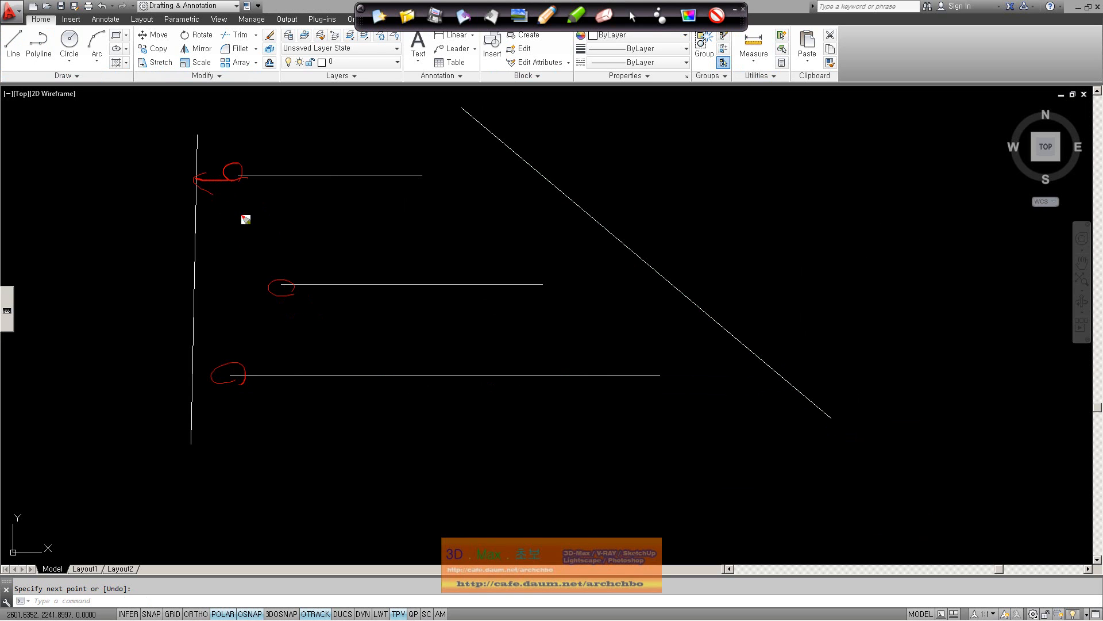
mouse_move(272, 290)
mouse_down()
mouse_move(205, 287)
mouse_move(208, 297)
mouse_up()
mouse_move(214, 379)
mouse_down()
mouse_move(202, 381)
mouse_move(208, 394)
mouse_up()
- Circle the right ends of the three horizontal lines in red ink and draw arrows from them to the diagonal line
mouse_move(427, 181)
mouse_down()
mouse_move(411, 174)
mouse_move(421, 194)
mouse_up()
drag(550, 277, 562, 309)
drag(638, 375, 643, 364)
mouse_move(436, 171)
mouse_down()
mouse_move(516, 164)
mouse_move(520, 184)
mouse_up()
mouse_move(549, 291)
mouse_down()
mouse_move(648, 281)
mouse_move(648, 293)
mouse_up()
mouse_move(664, 379)
mouse_down()
mouse_move(748, 370)
mouse_move(737, 389)
mouse_up()
drag(793, 419, 800, 416)
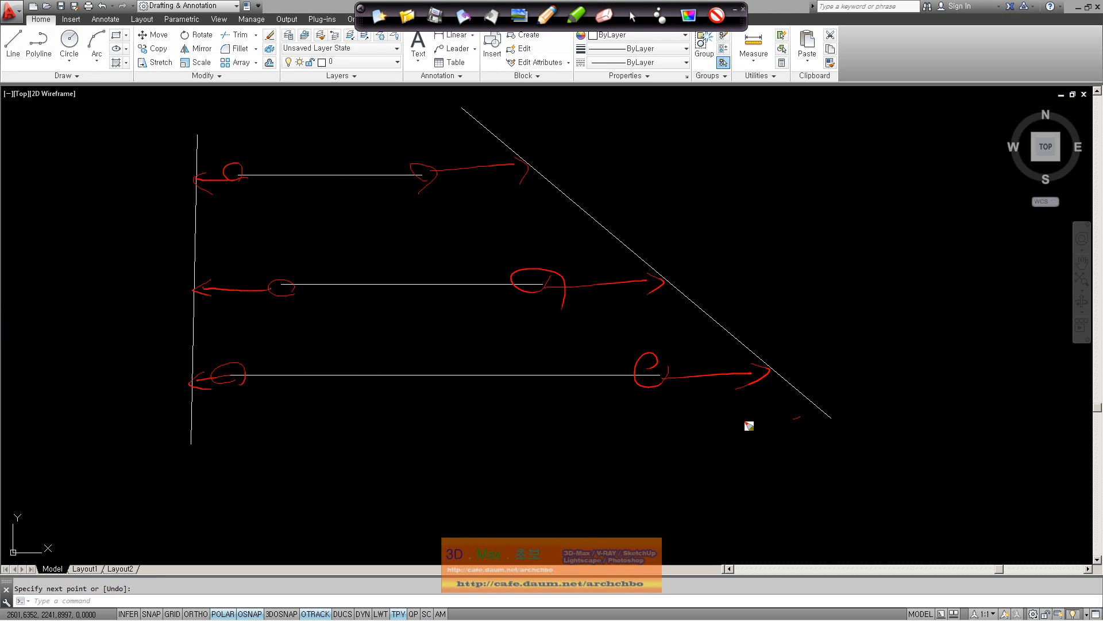
- Handwrite the note "Extend" with "Base Line" and its Korean term beneath it in red ink
mouse_move(729, 120)
mouse_down()
mouse_move(716, 147)
mouse_move(744, 151)
mouse_up()
mouse_move(741, 137)
mouse_down()
mouse_move(725, 149)
mouse_move(757, 147)
mouse_up()
mouse_move(741, 133)
mouse_down()
mouse_move(770, 130)
mouse_move(779, 143)
mouse_up()
drag(781, 144, 813, 144)
mouse_move(820, 109)
mouse_down()
mouse_move(820, 154)
mouse_move(762, 197)
mouse_move(786, 202)
mouse_up()
mouse_move(785, 167)
mouse_down()
mouse_move(797, 198)
mouse_move(840, 199)
mouse_up()
drag(858, 155, 874, 196)
drag(877, 195, 942, 185)
drag(958, 184, 967, 198)
mouse_move(982, 161)
mouse_down()
mouse_move(980, 196)
mouse_move(1015, 196)
mouse_move(1034, 214)
mouse_up()
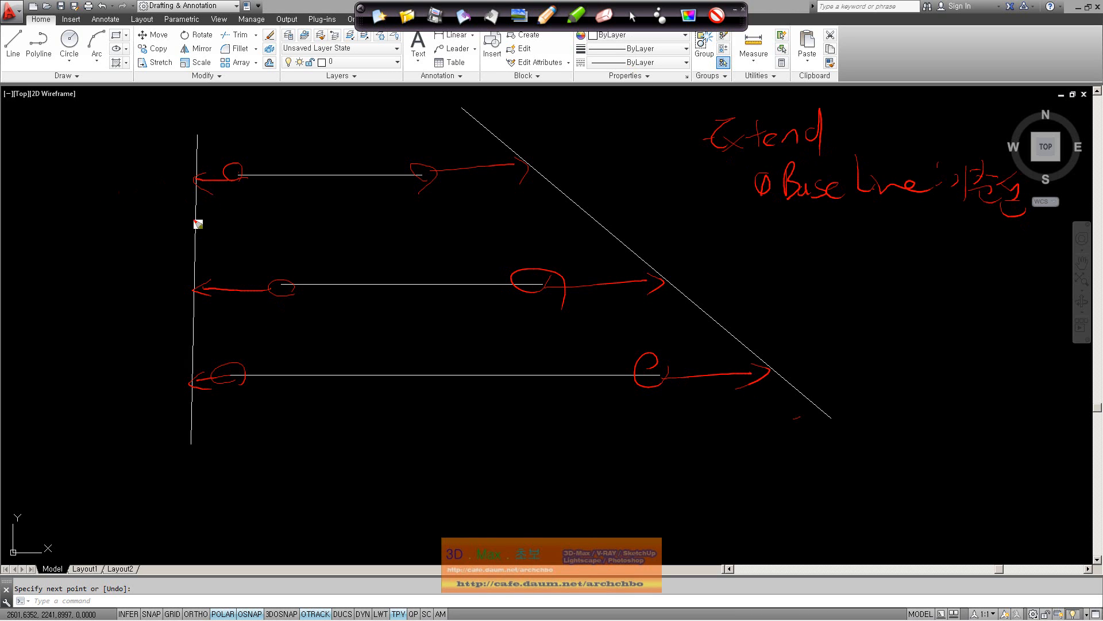
- Mark both boundary lines and the top horizontal line's left end in red ink, and clear all ink annotations
drag(210, 133, 201, 141)
mouse_move(846, 424)
mouse_down()
mouse_move(850, 443)
mouse_move(892, 442)
mouse_up()
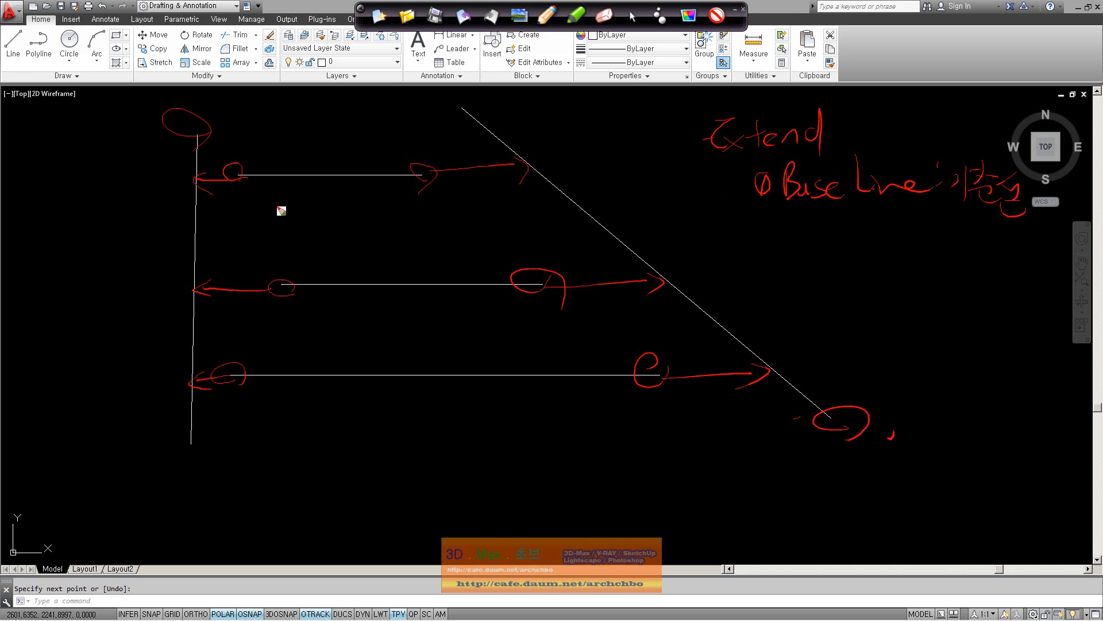
mouse_move(239, 177)
mouse_down()
mouse_move(234, 186)
mouse_move(239, 172)
mouse_up()
drag(382, 165, 382, 186)
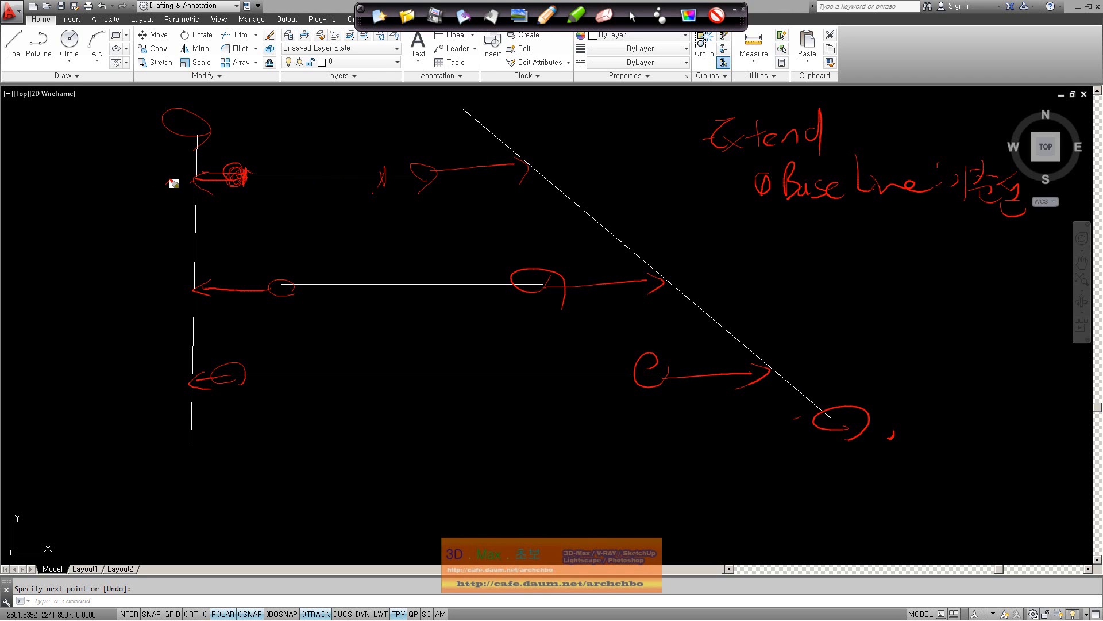
drag(231, 177, 165, 188)
click(382, 16)
click(632, 17)
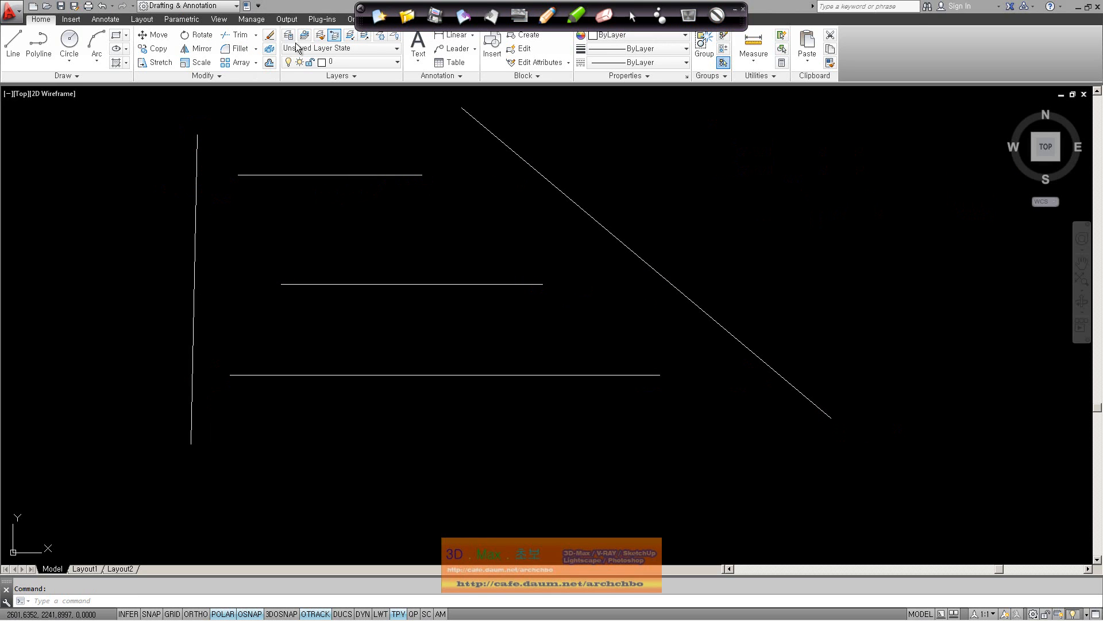
- Extend the left ends of the three horizontal lines to the nearly vertical line
click(255, 38)
click(255, 38)
click(249, 79)
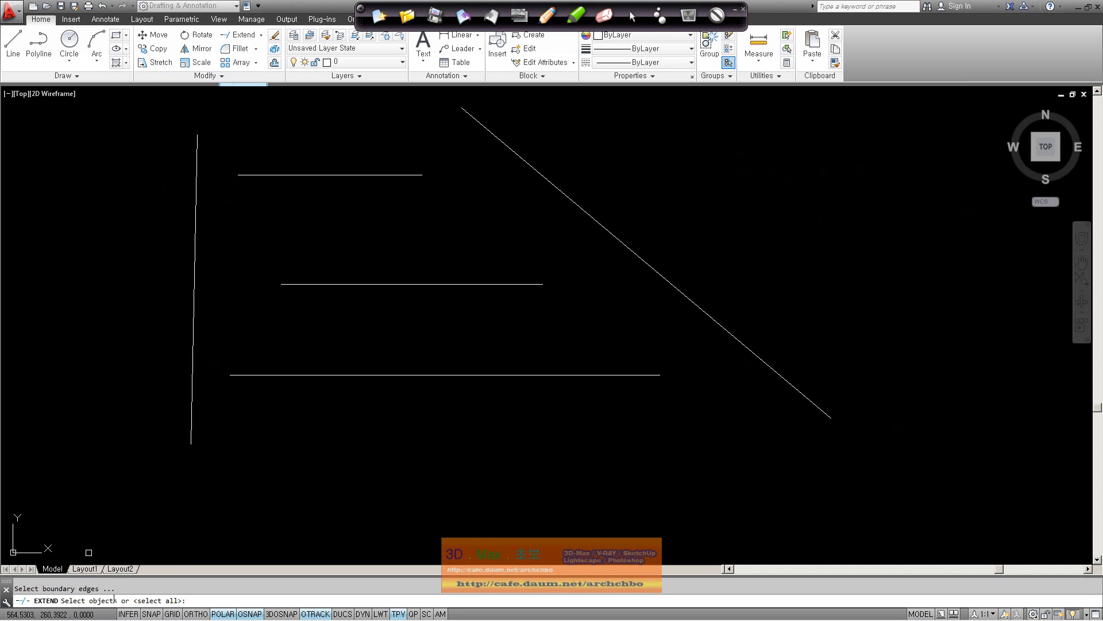
click(194, 284)
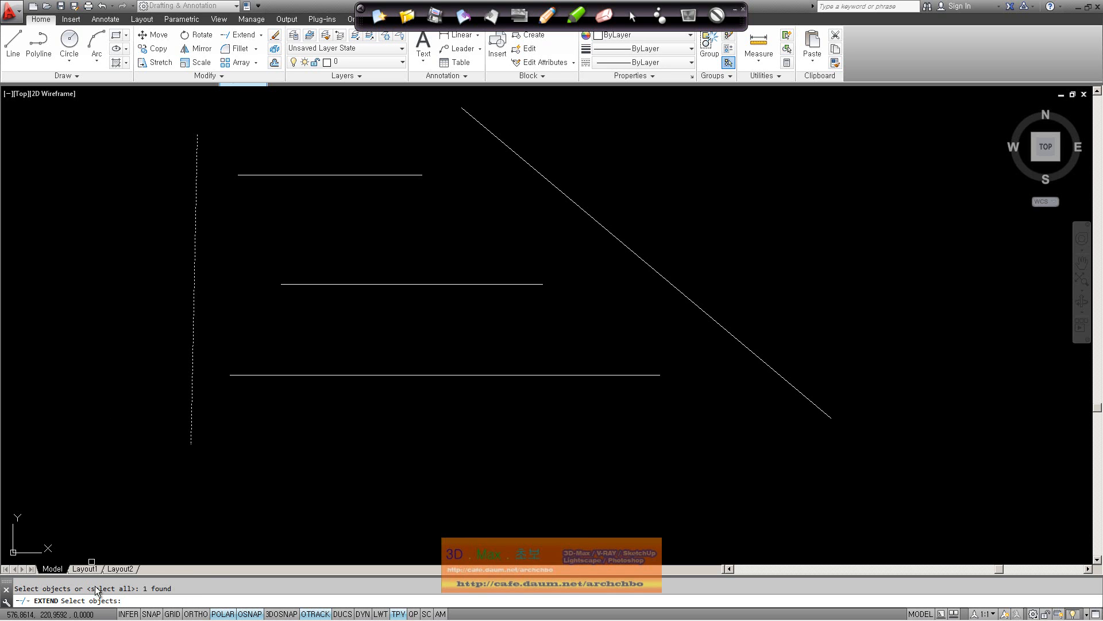
key(Return)
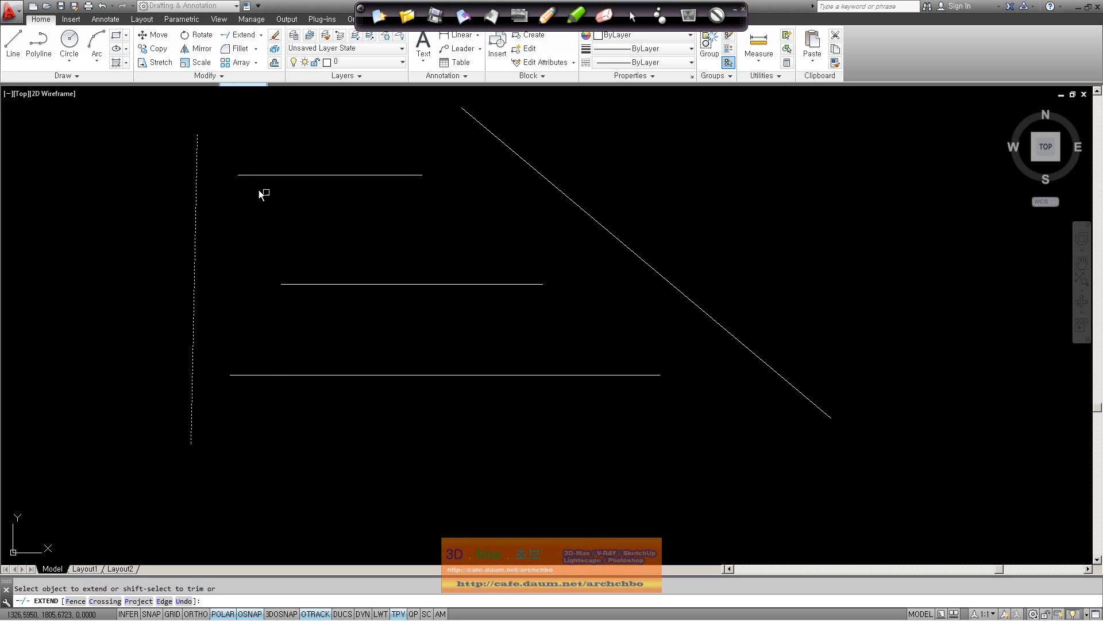
click(243, 175)
click(285, 284)
right_click(413, 222)
click(436, 225)
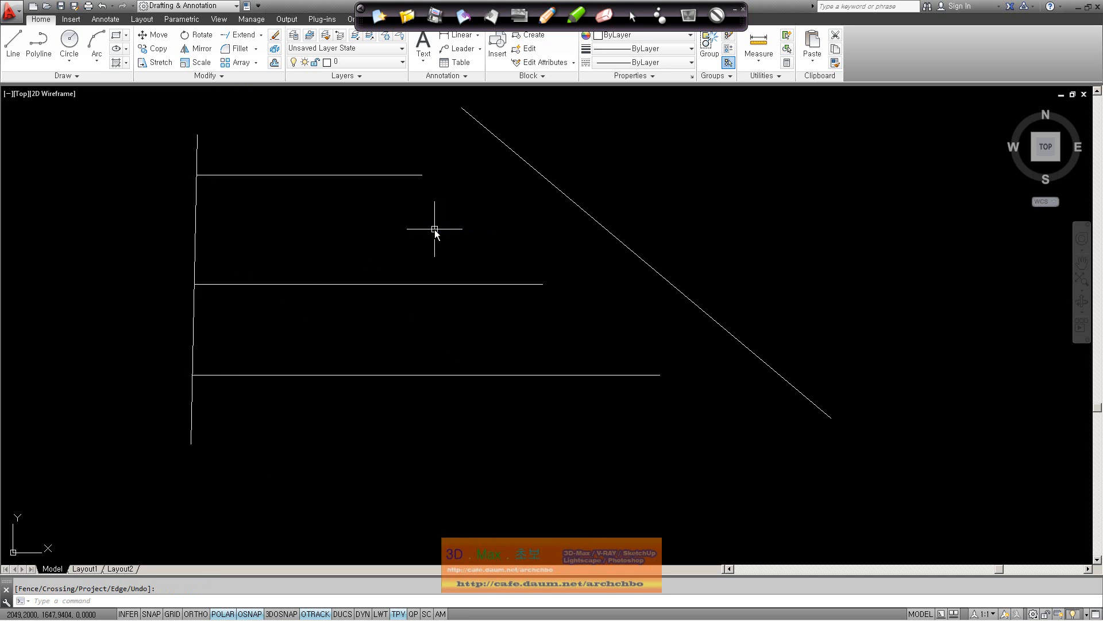
- Extend the right ends of the three horizontal lines to the descending diagonal line
click(236, 36)
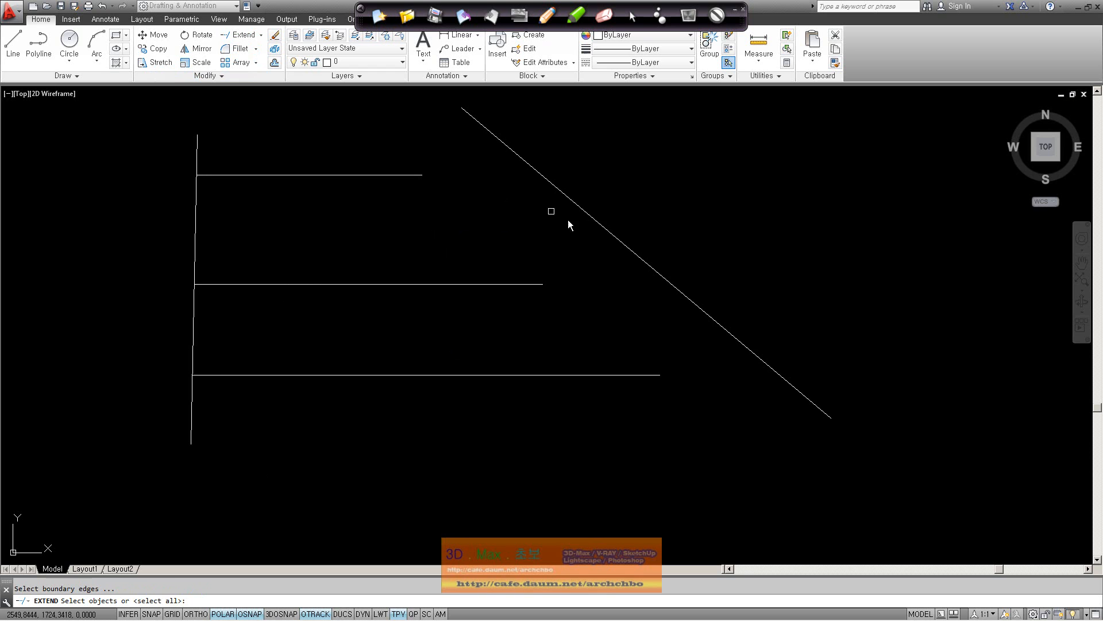
click(605, 229)
right_click(567, 268)
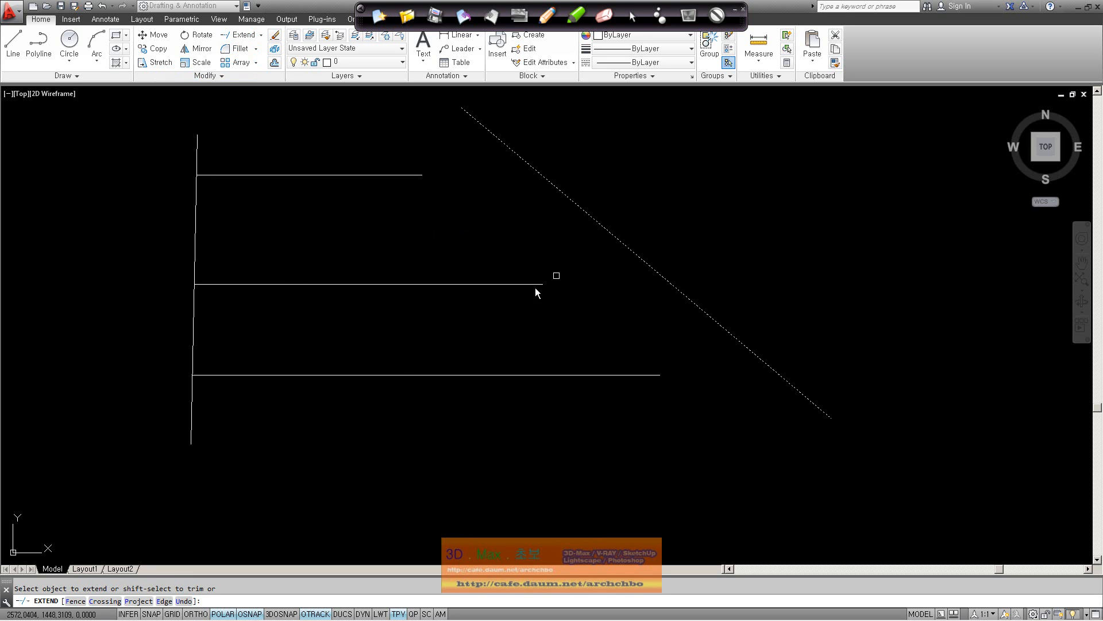
click(423, 175)
click(539, 286)
click(654, 380)
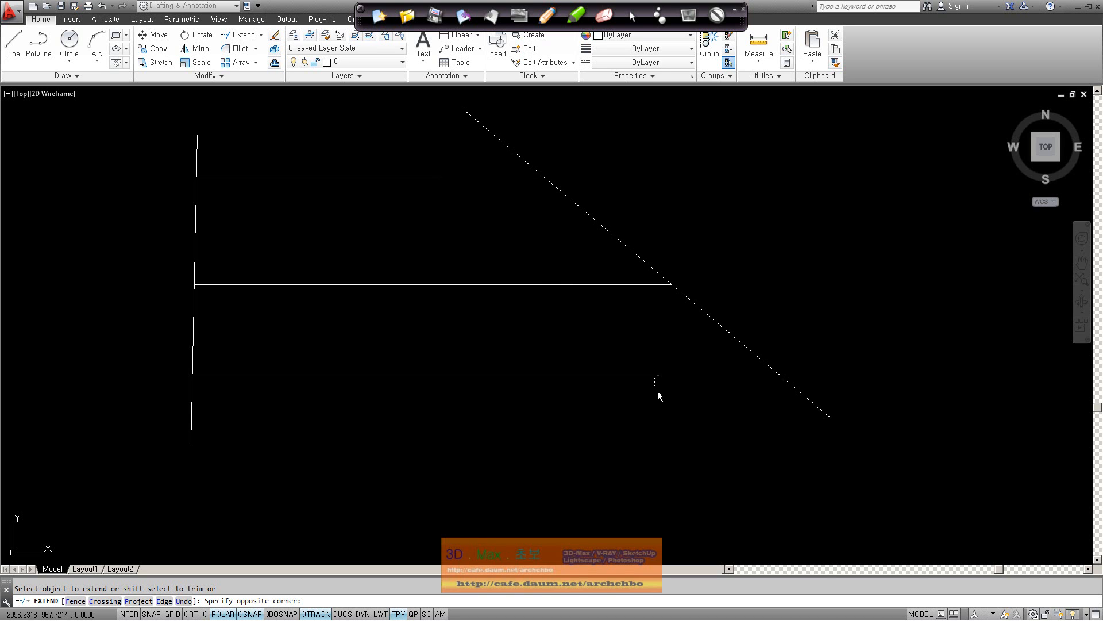
click(656, 372)
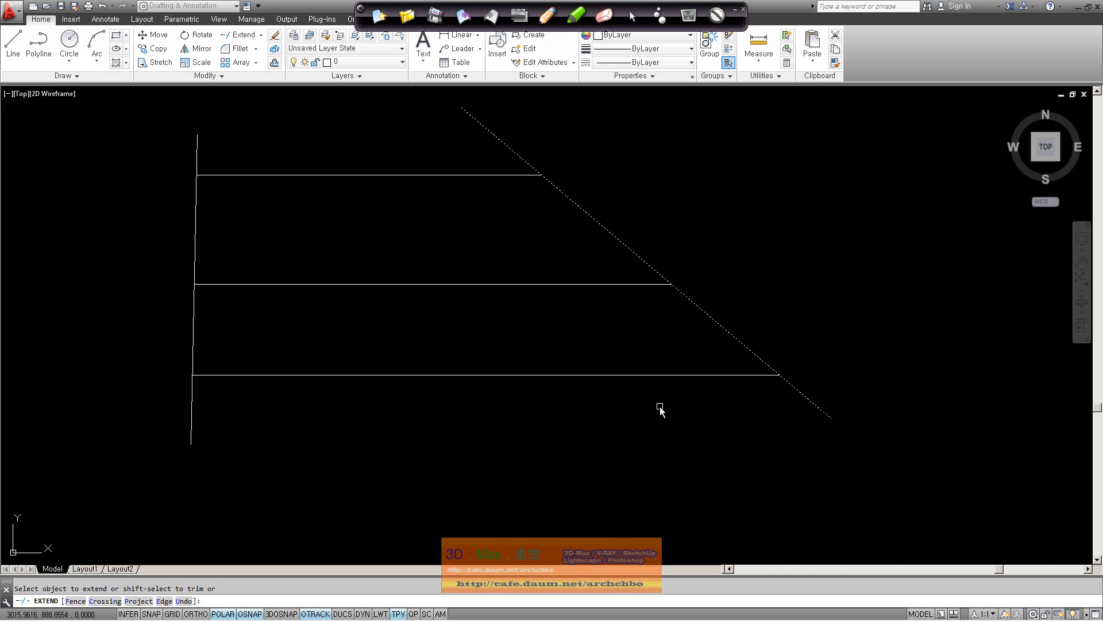
- Undo both extensions of the horizontal lines and the drawing of the diagonal line
click(97, 8)
click(97, 8)
click(97, 9)
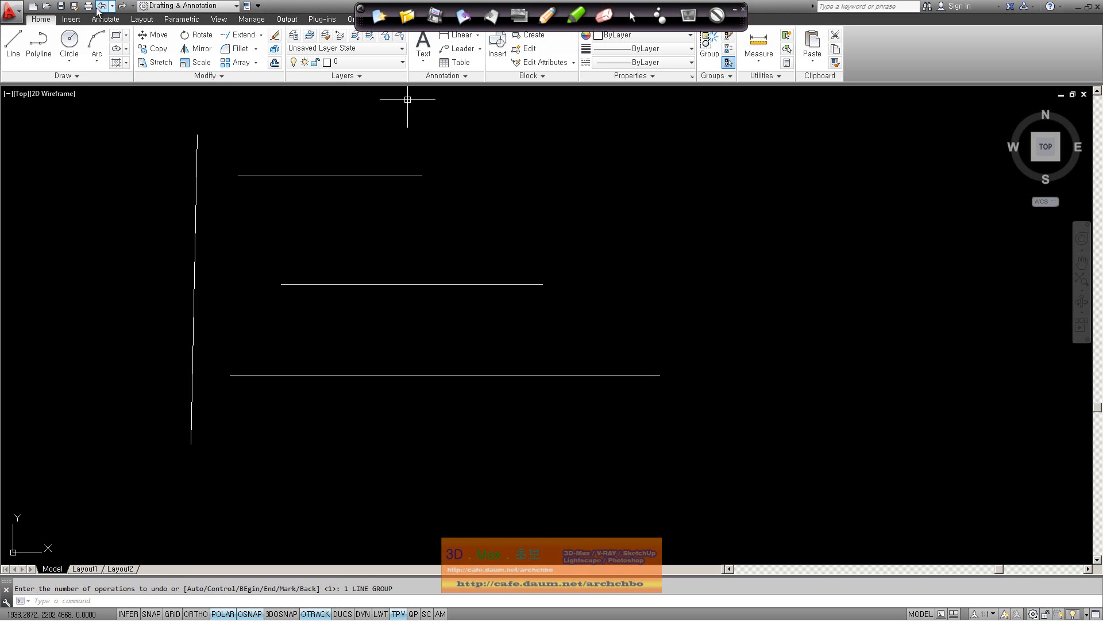
- Draw a spline from above the top horizontal line, curving around the right ends of all three and back beneath the lowest one
click(13, 43)
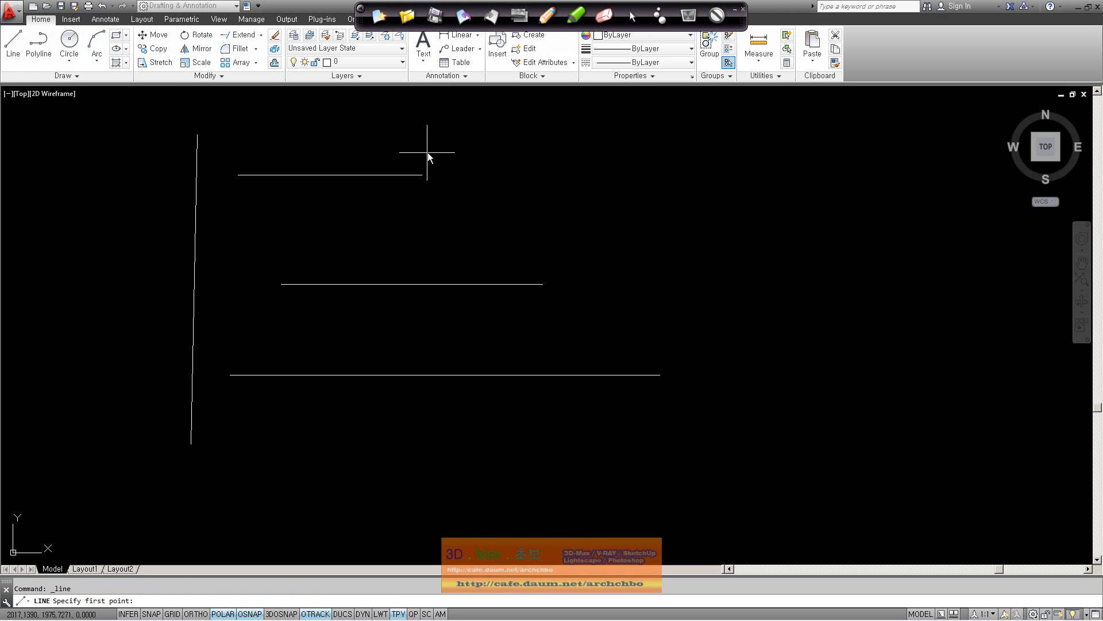
click(73, 77)
click(8, 90)
click(396, 139)
click(651, 182)
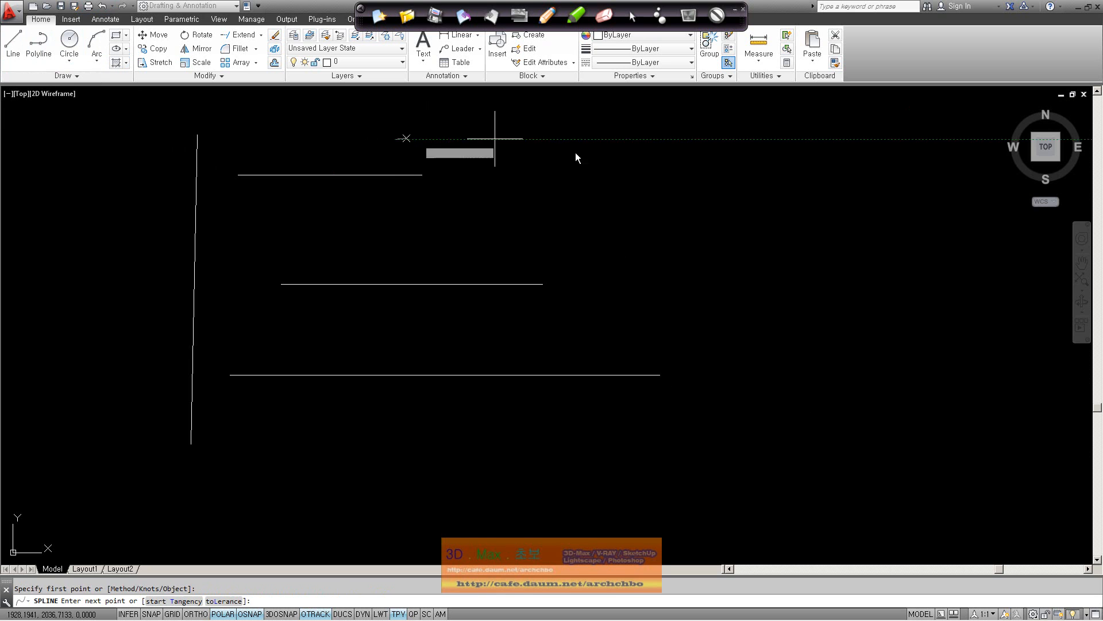
click(714, 278)
click(747, 455)
click(663, 463)
right_click(664, 465)
click(718, 307)
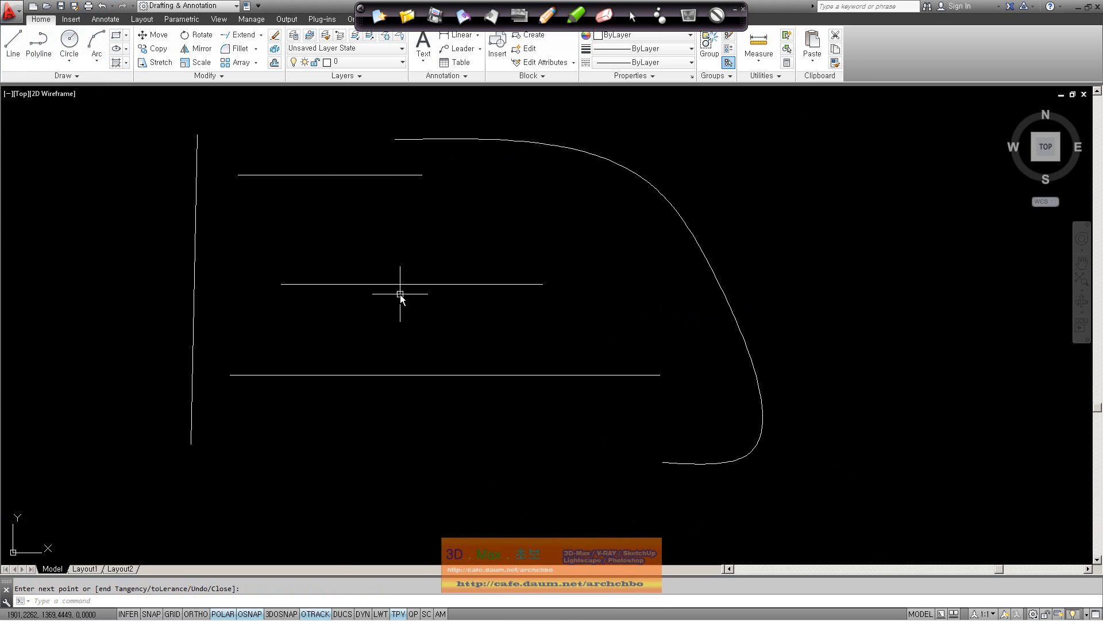
- Extend the left ends of the three horizontal lines to the nearly vertical line
click(244, 36)
click(194, 203)
key(Return)
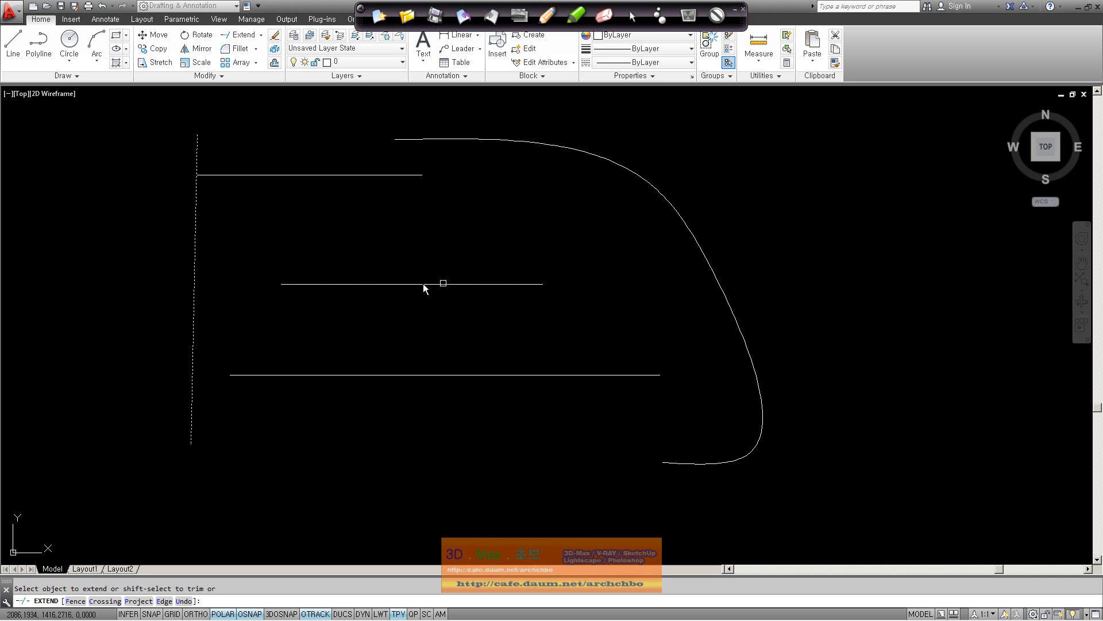
click(289, 286)
click(235, 377)
right_click(286, 462)
click(309, 465)
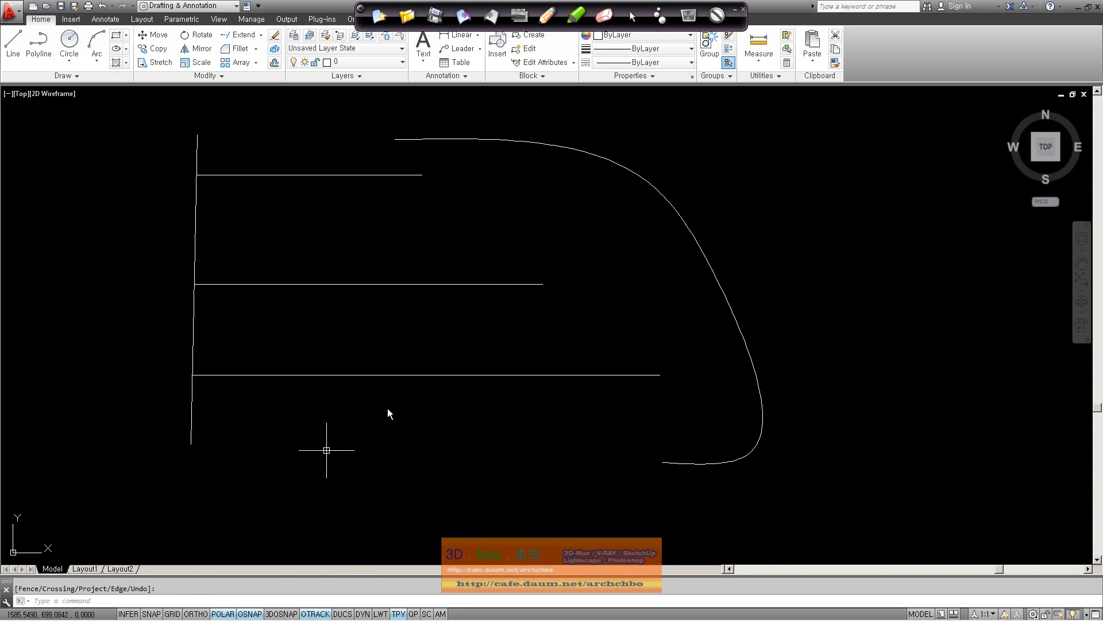
- Extend the right ends of the three horizontal lines to the spline
click(241, 35)
click(619, 167)
key(Return)
click(417, 176)
click(536, 285)
click(654, 376)
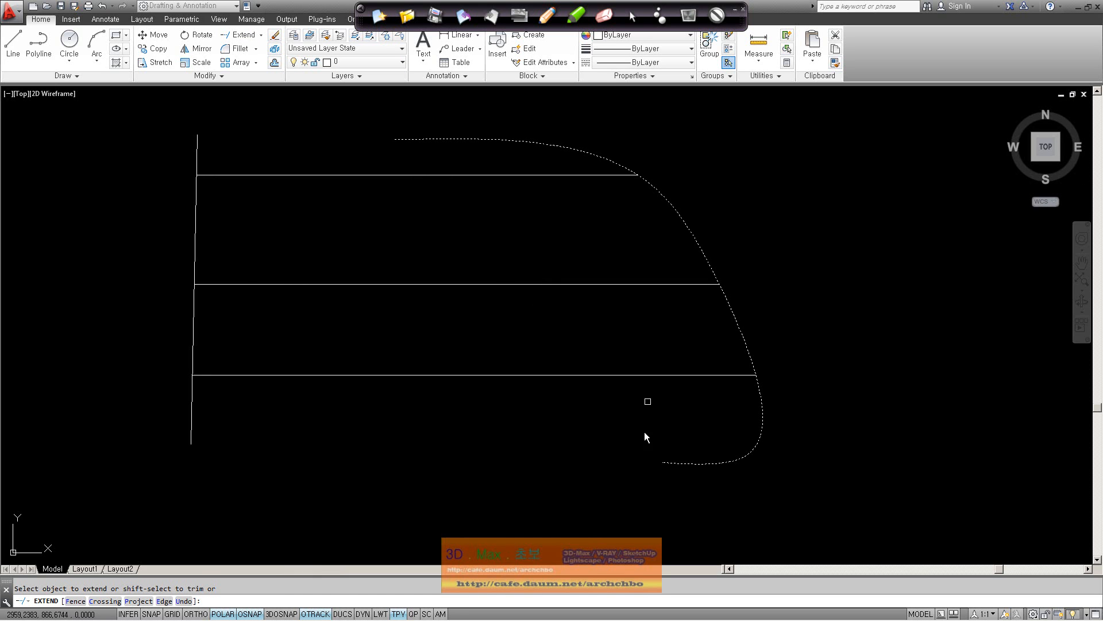
right_click(515, 420)
click(530, 426)
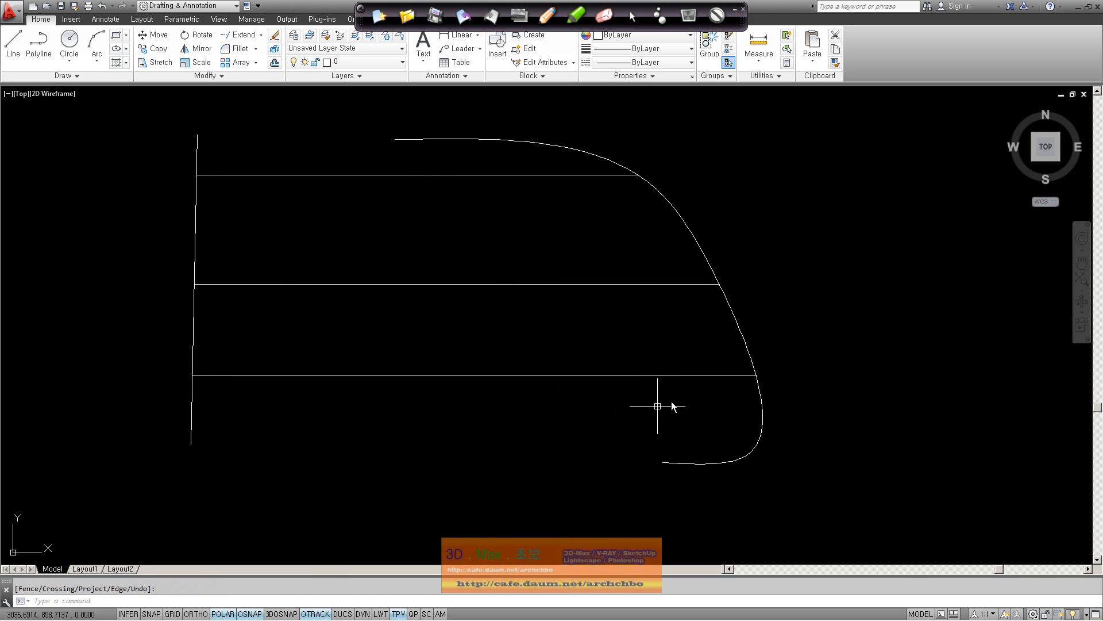
- Using all objects as cutting edges, trim the vertical line's and the spline's overhanging ends above the top and below the lowest horizontal line
click(840, 496)
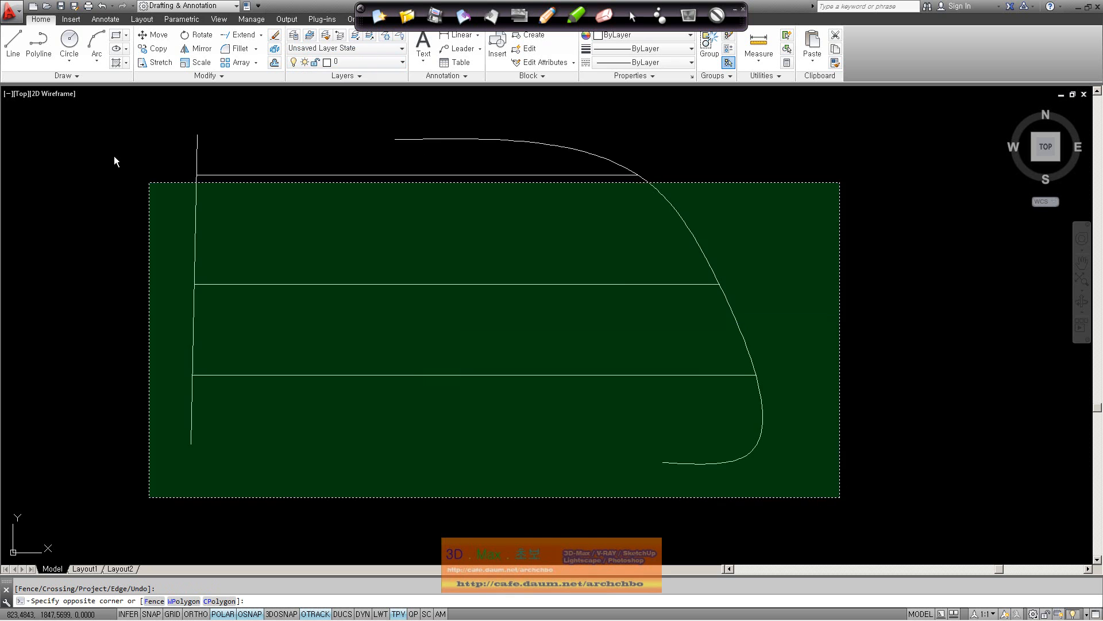
click(838, 406)
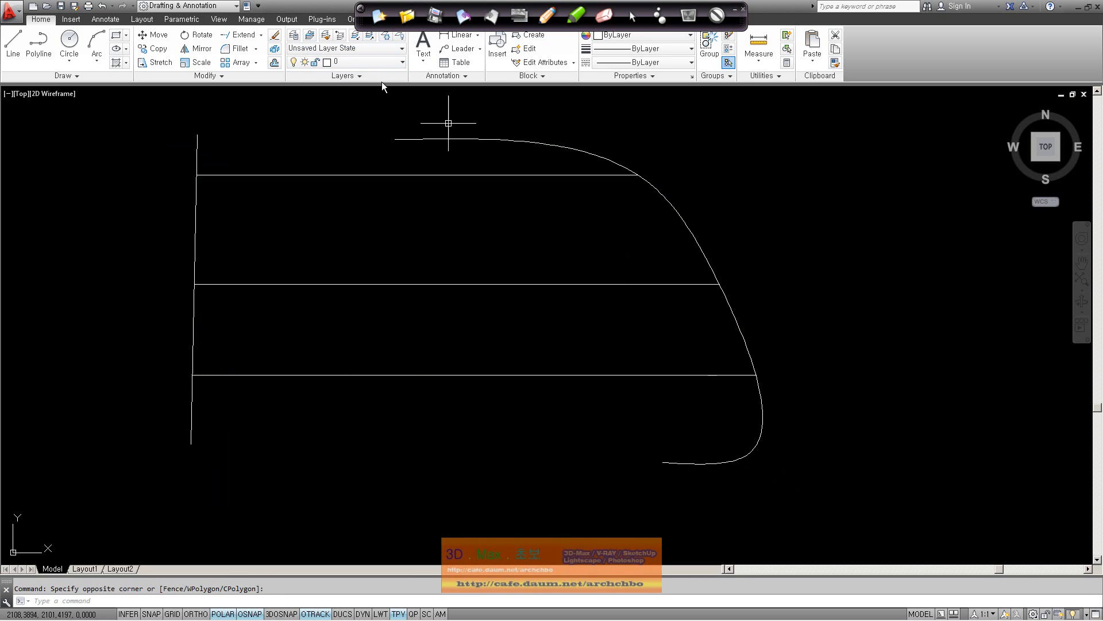
click(261, 35)
click(242, 63)
click(830, 450)
click(115, 112)
key(Return)
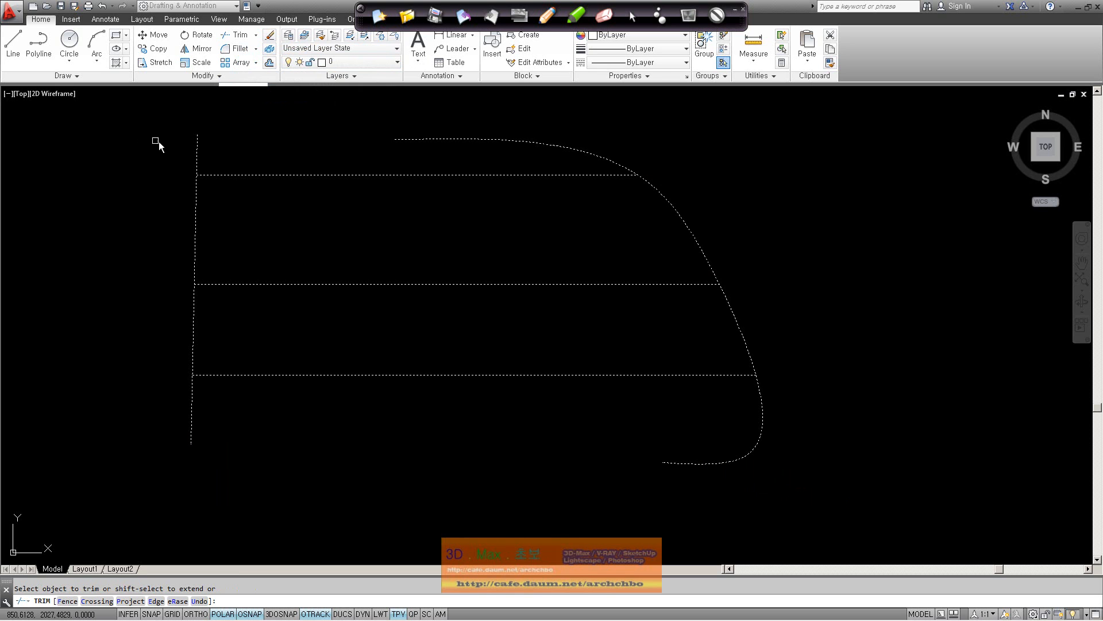
click(268, 166)
click(115, 130)
click(237, 471)
click(138, 410)
click(821, 526)
click(723, 447)
click(611, 153)
click(256, 36)
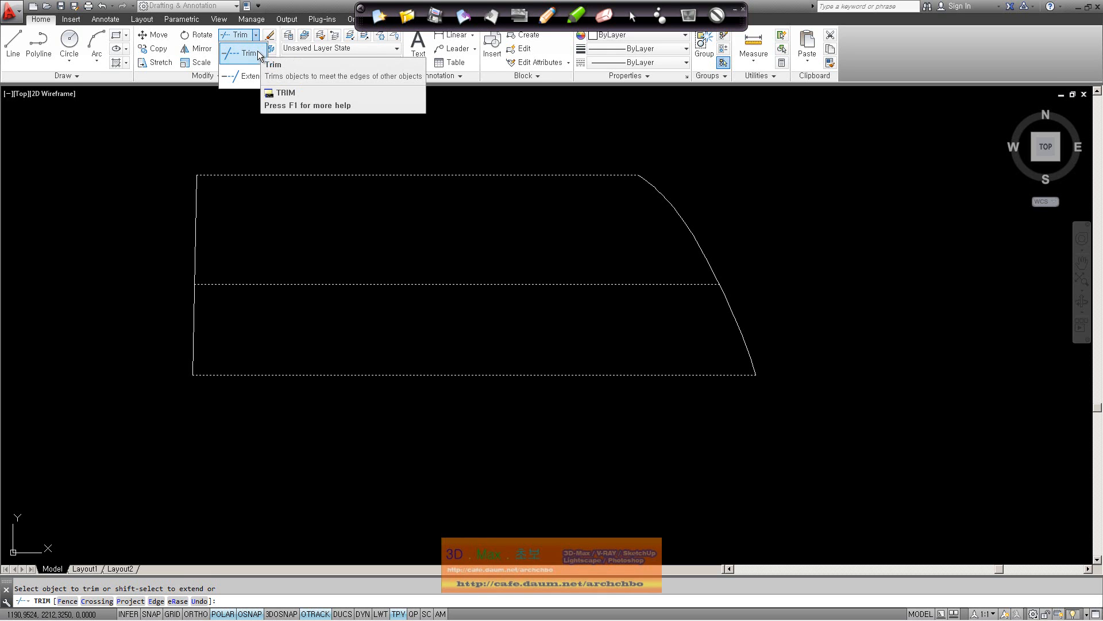
click(251, 76)
key(Escape)
text(EX)
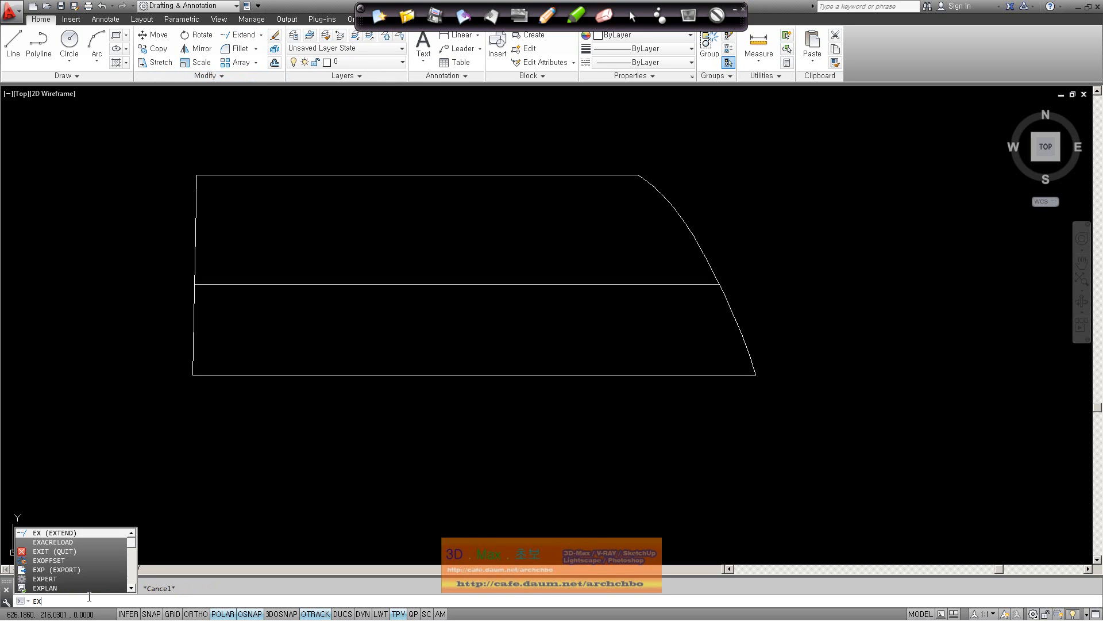
click(69, 534)
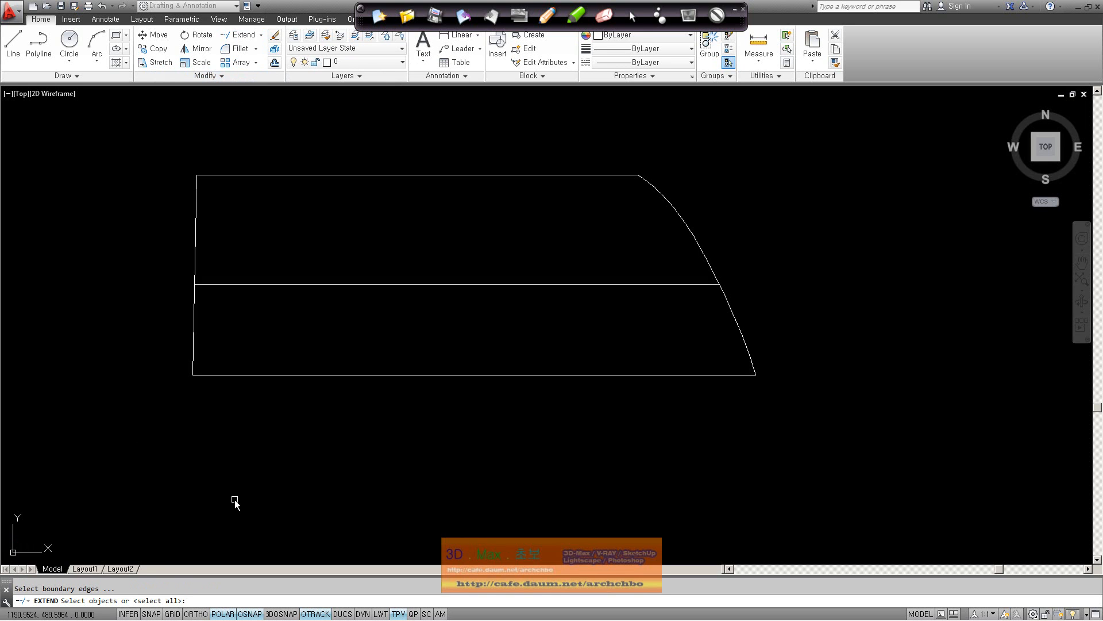
key(Escape)
- Delete the whole trimmed figure and open the list of corner commands with Fillet, Chamfer and Blend Curves
click(87, 121)
click(835, 469)
key(Delete)
click(257, 51)
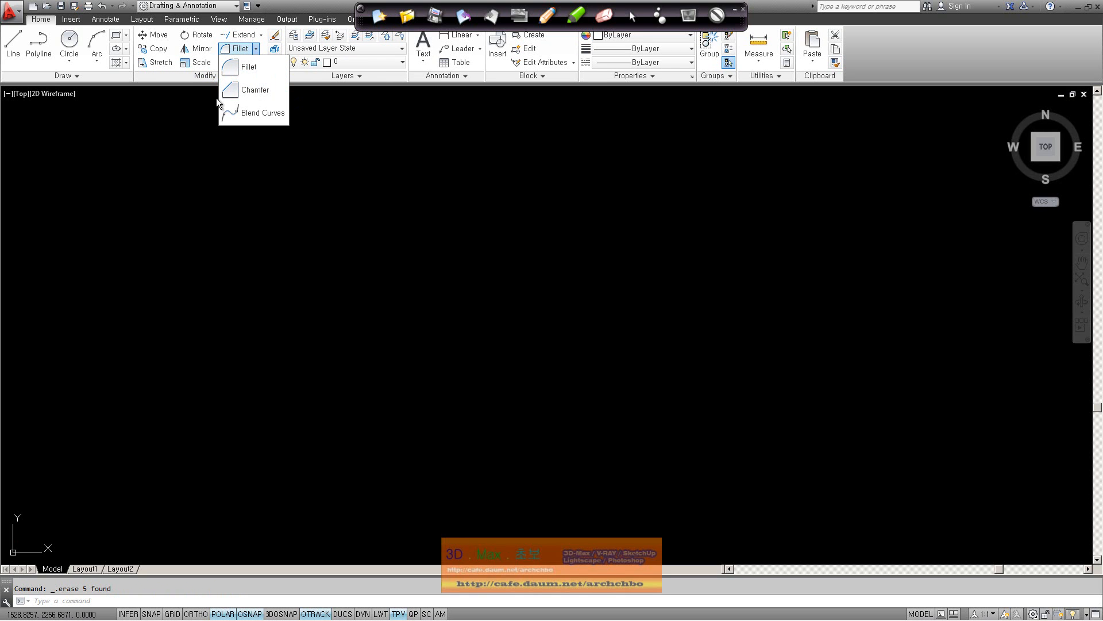
- Draw an open chain of five lines with a horizontal top, a vertical right side, a sloping base and an angled left side
click(13, 43)
click(281, 233)
click(514, 233)
click(514, 422)
click(334, 461)
click(265, 362)
click(332, 279)
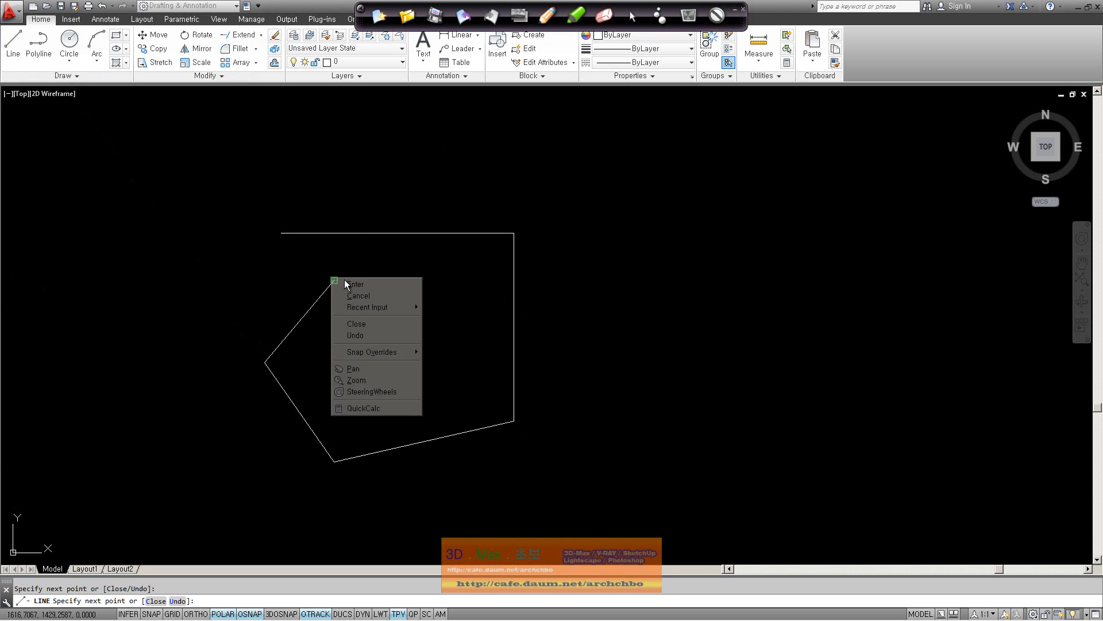
right_click(332, 280)
click(354, 284)
- Fillet the corner between the top horizontal line and the right vertical line with a radius of 0
scroll(354, 285, up, 4)
middle_drag(378, 279, 178, 246)
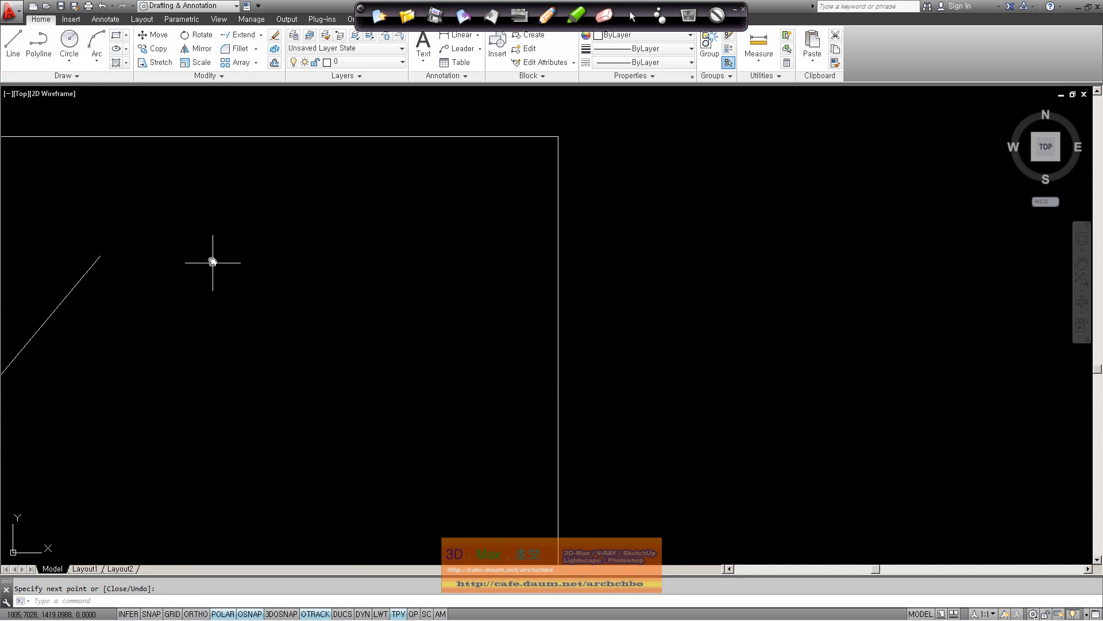
click(236, 48)
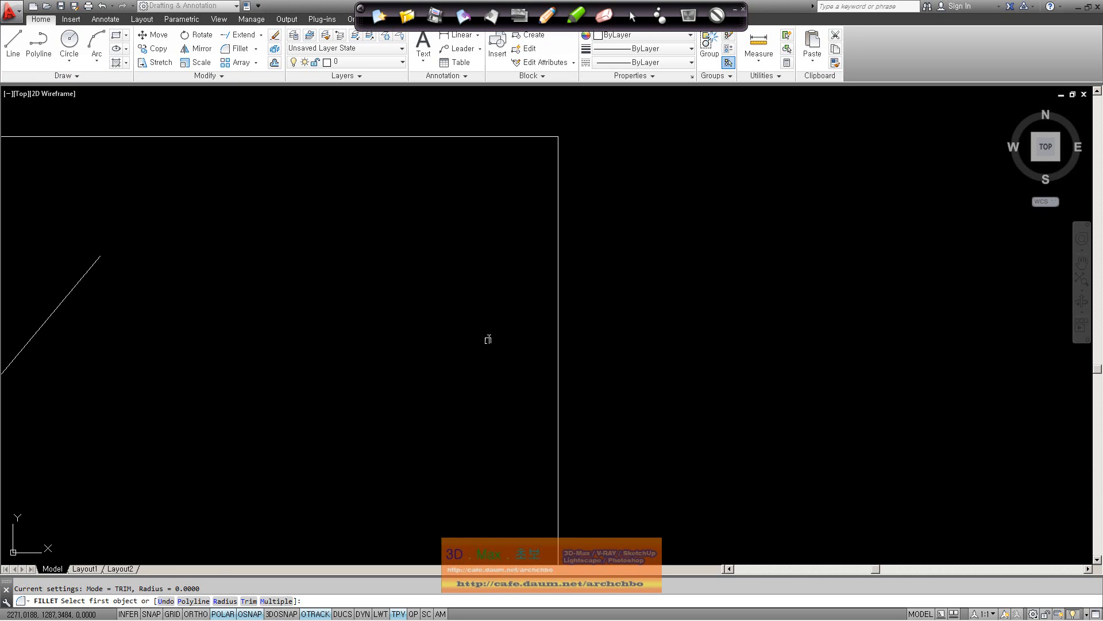
click(535, 136)
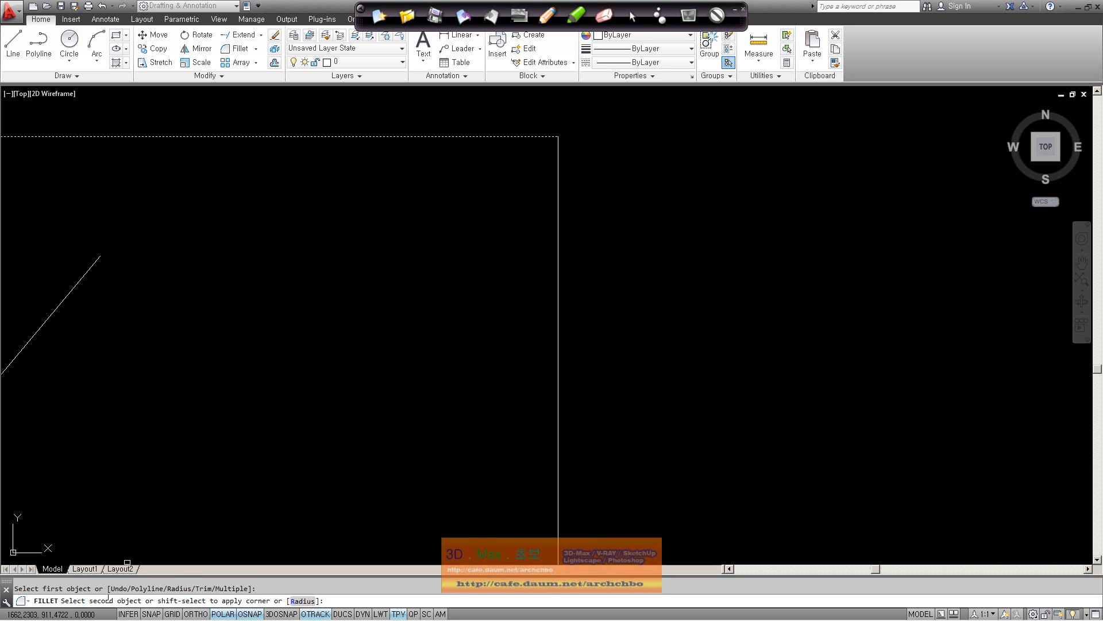
click(559, 161)
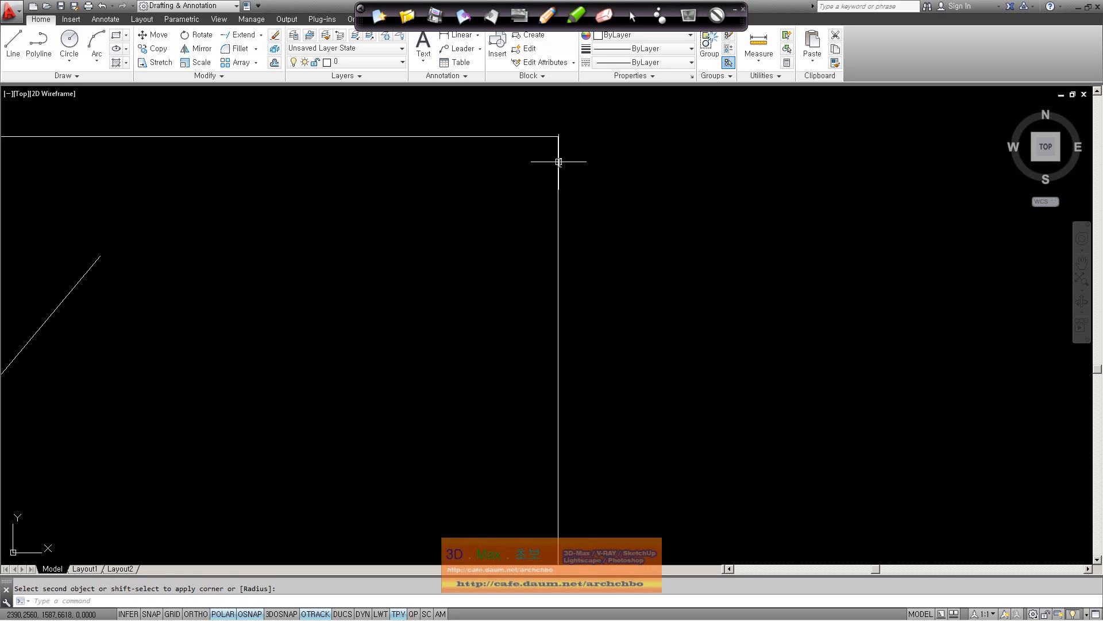
click(559, 171)
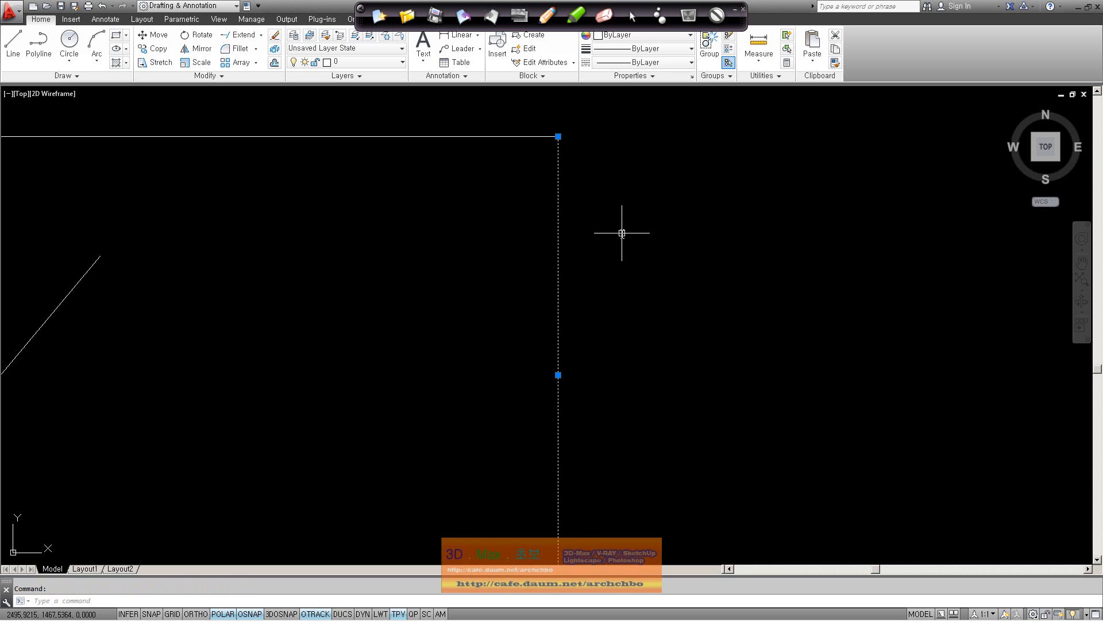
key(Escape)
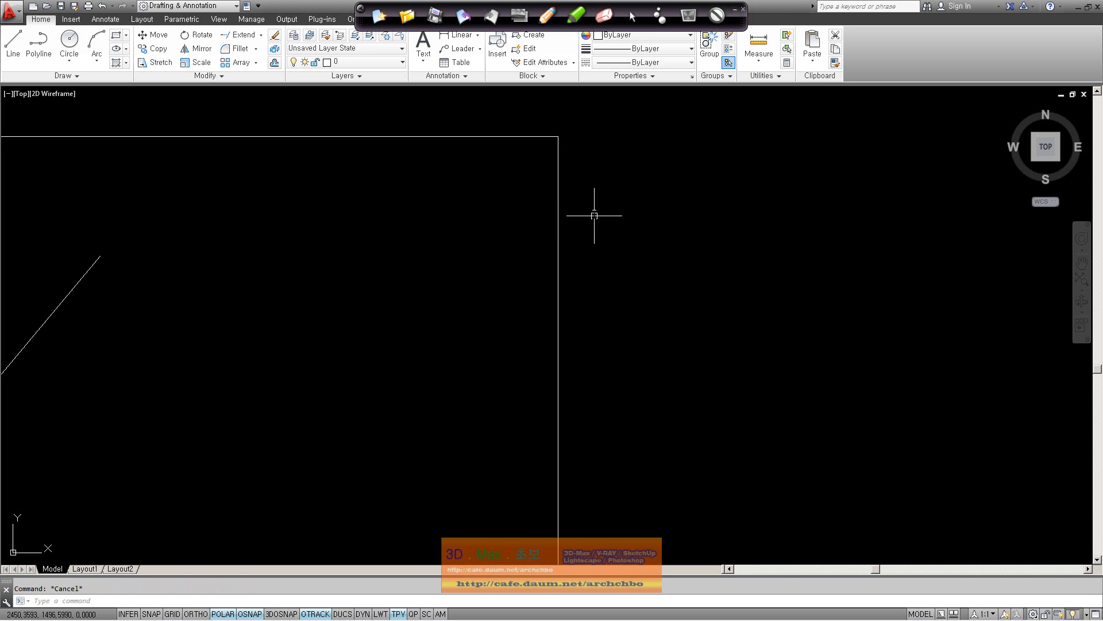
- Turn object snap off while filleting the same upper-right corner again with the unchanged radius
click(236, 48)
click(545, 136)
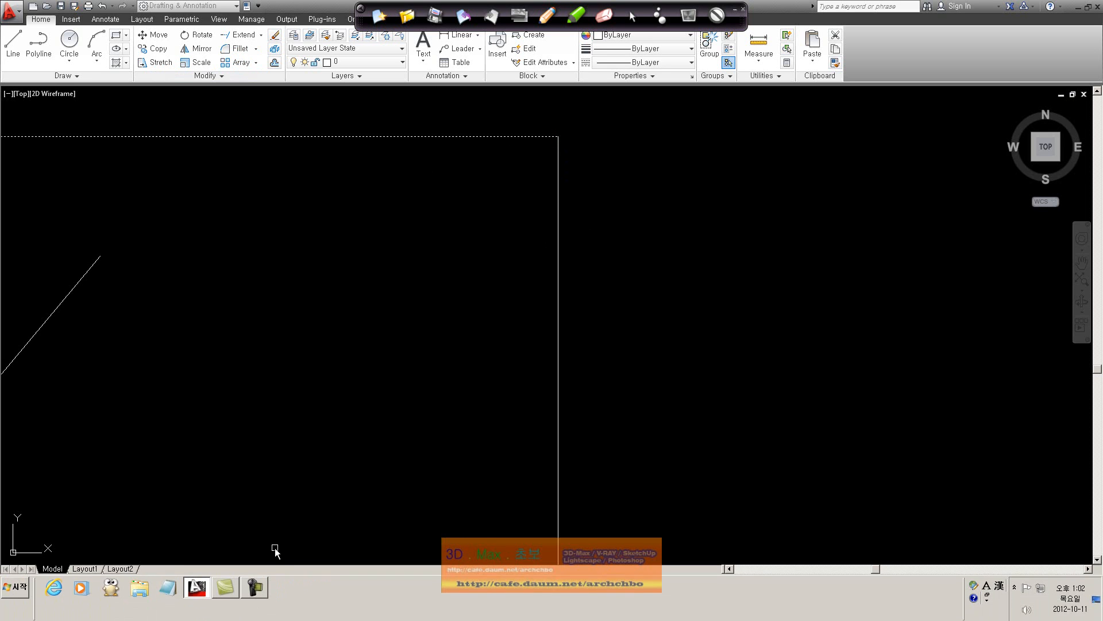
click(255, 614)
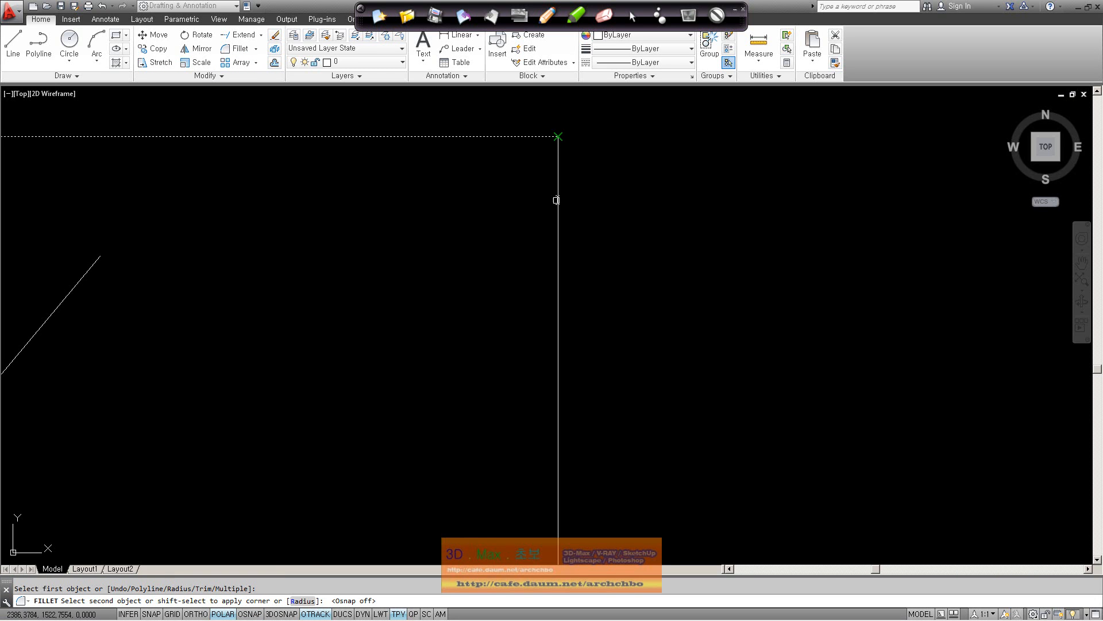
click(558, 153)
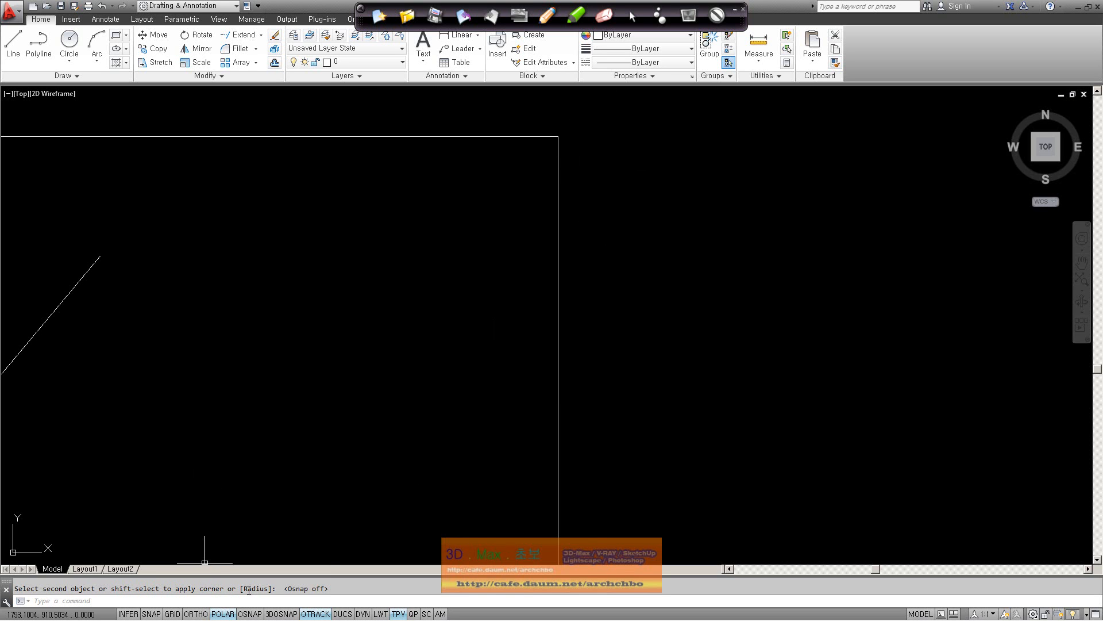
- Fillet the corner between the top horizontal line and the right vertical line with a radius of 50
click(238, 49)
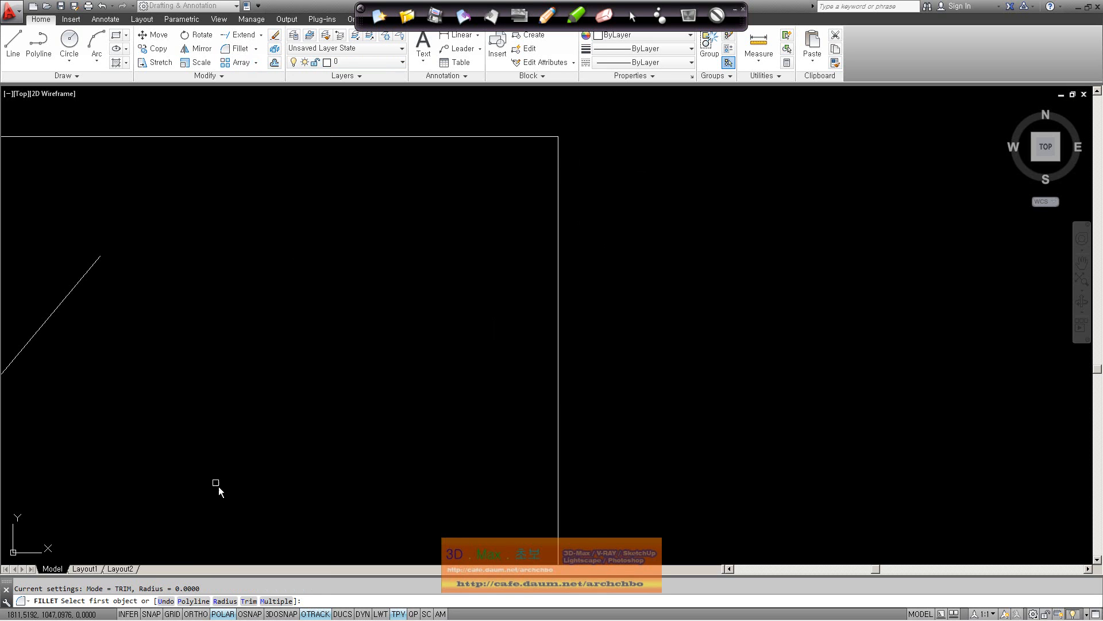
click(541, 138)
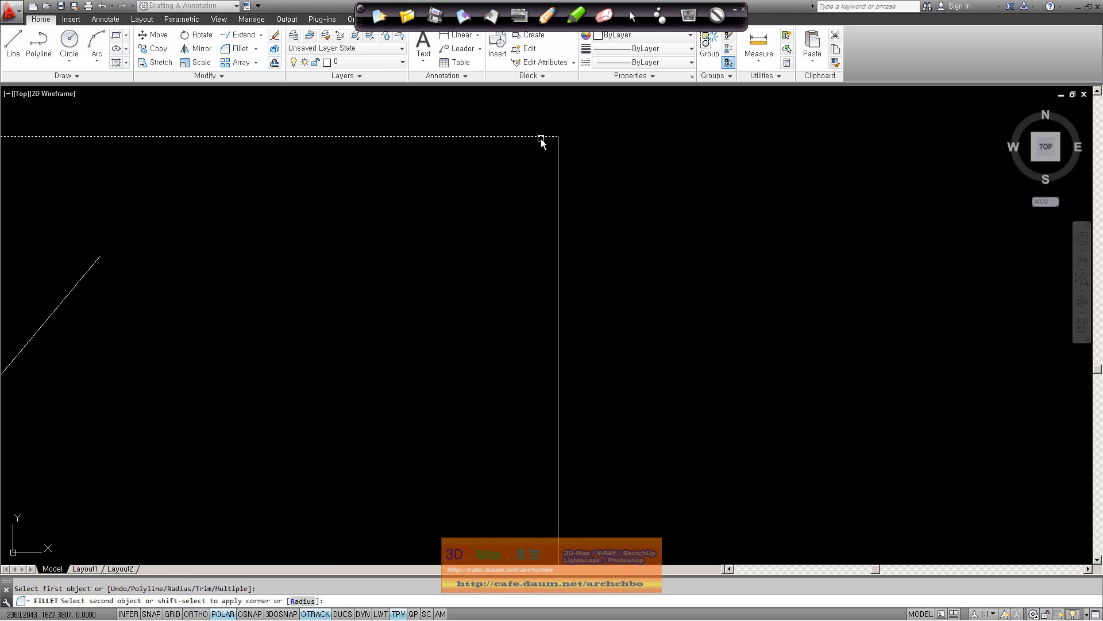
click(303, 601)
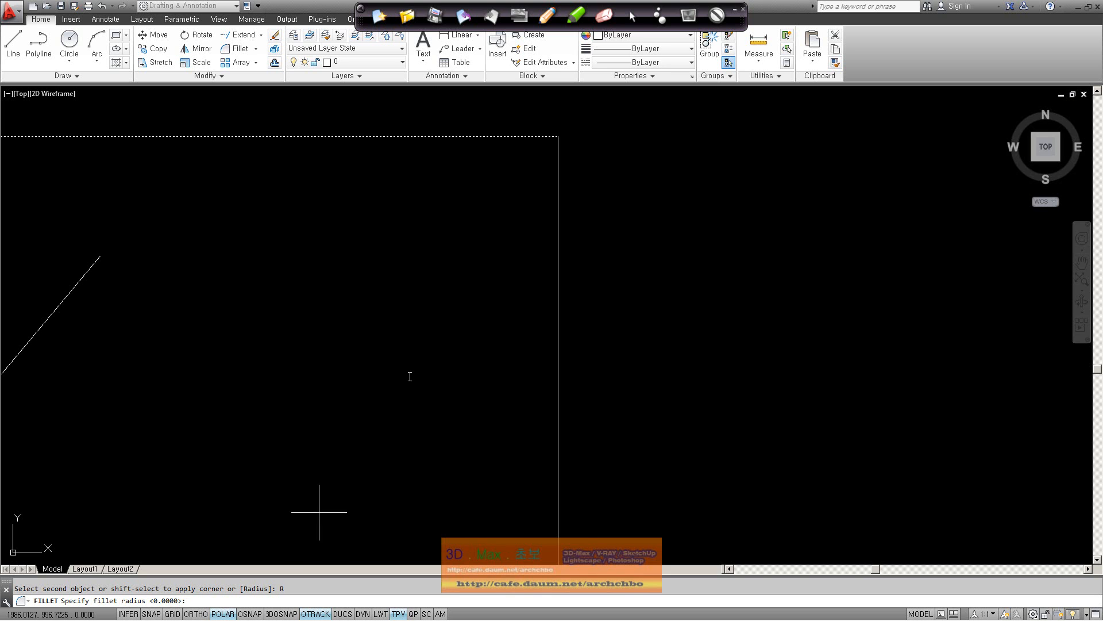
text(50)
key(Return)
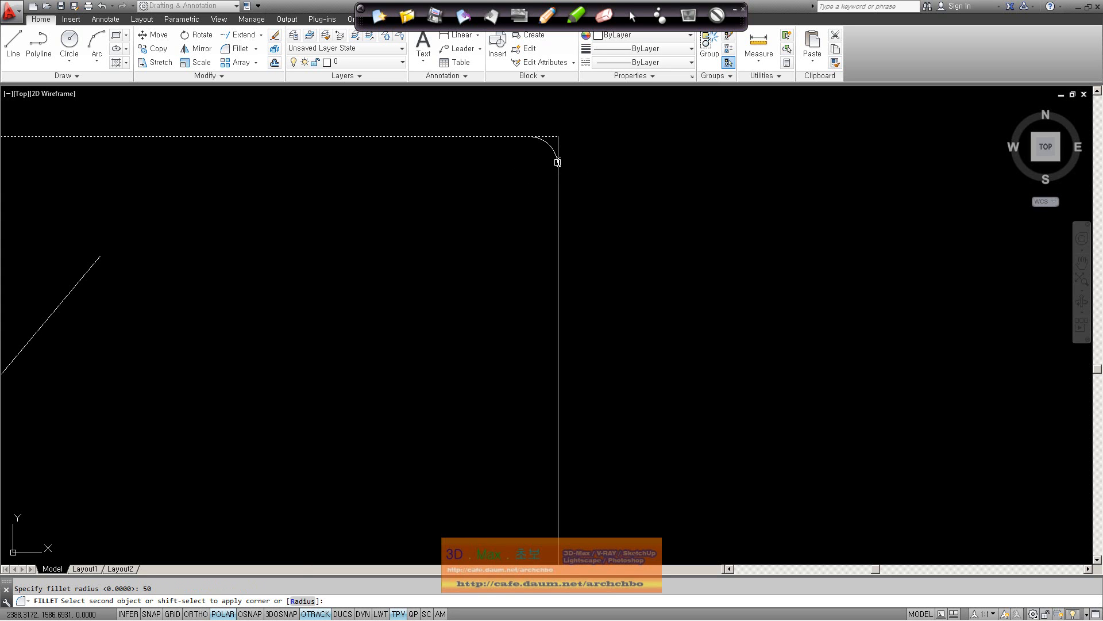
click(556, 151)
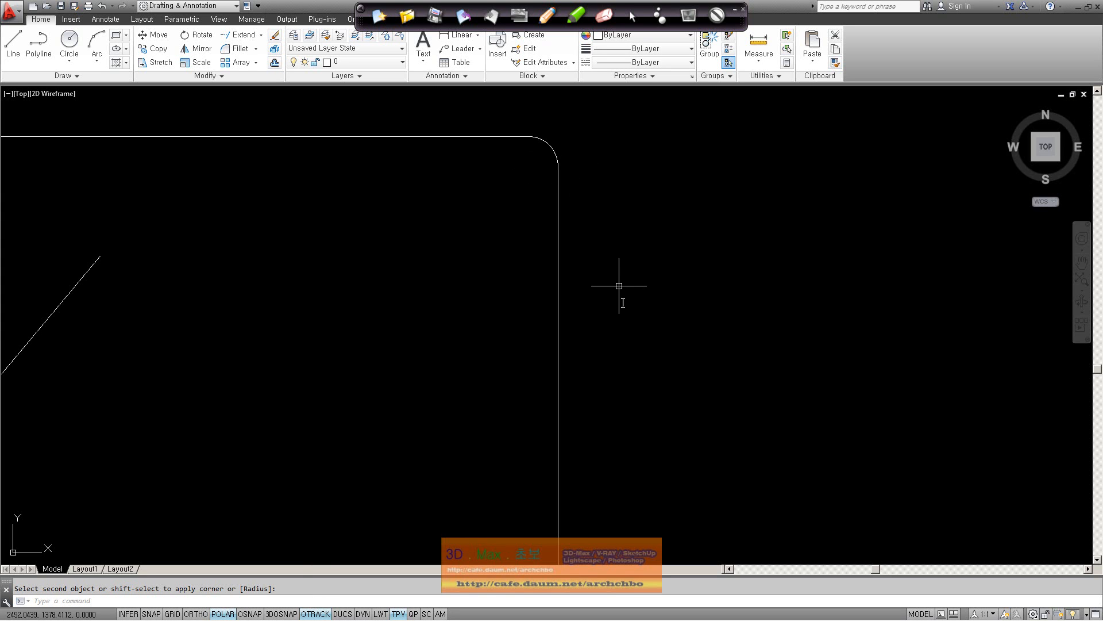
- Fillet the lower-right corner between the vertical line and the sloping base line with the same radius of 50
scroll(623, 331, down, 3)
scroll(569, 375, up, 6)
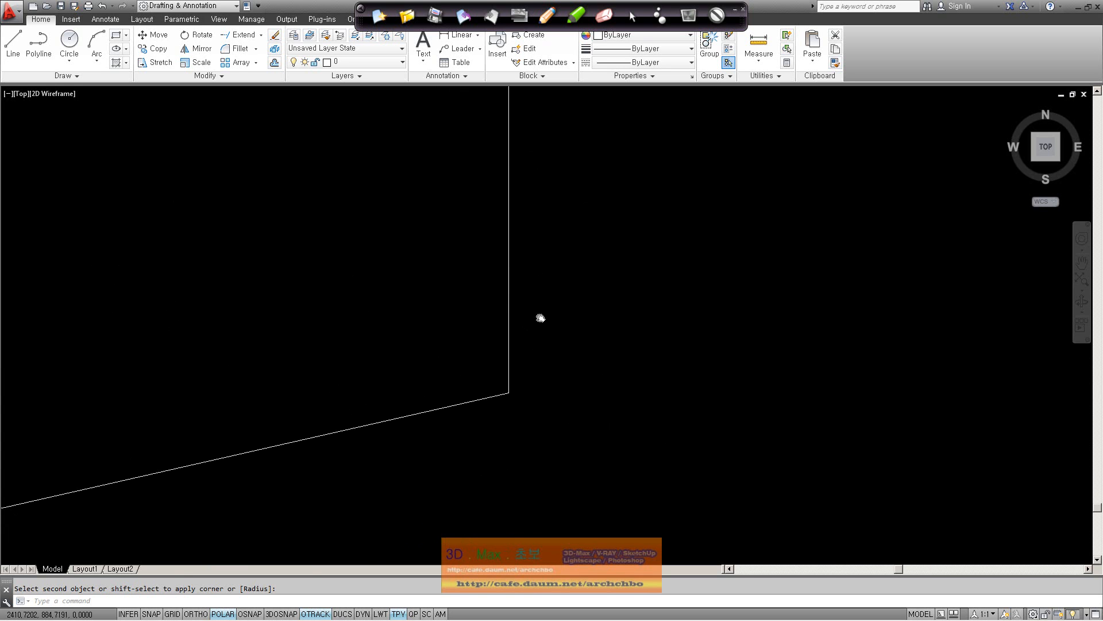
key(space)
click(508, 377)
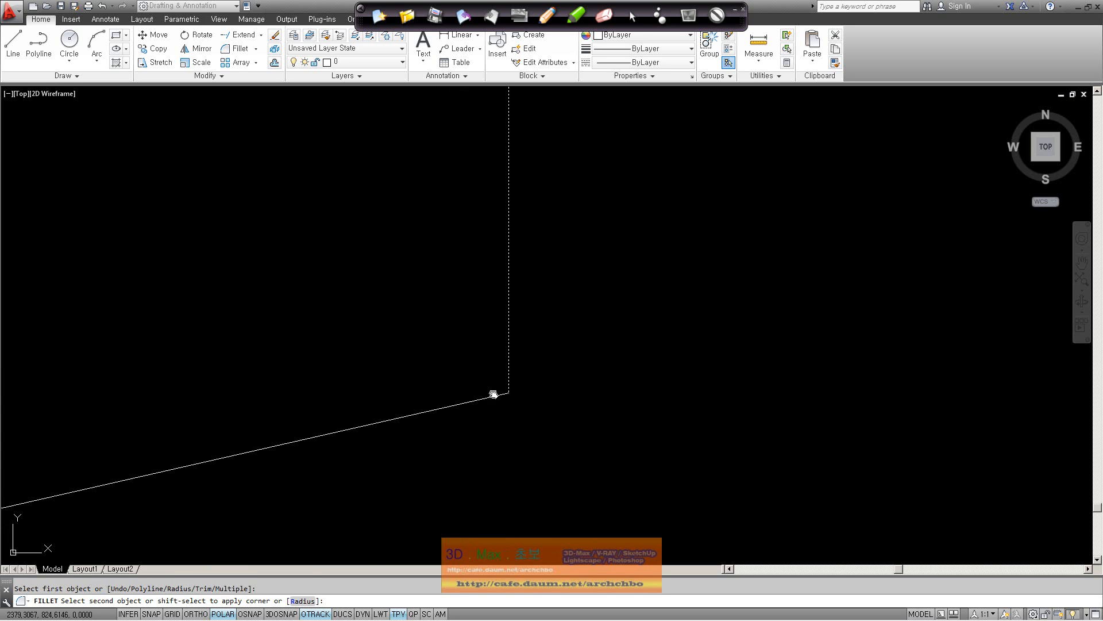
click(473, 398)
- Fillet the bottom corner between the sloping base line and the lower-left diagonal with the same radius of 50
scroll(466, 409, down, 2)
scroll(318, 422, up, 2)
middle_drag(318, 422, 522, 360)
key(space)
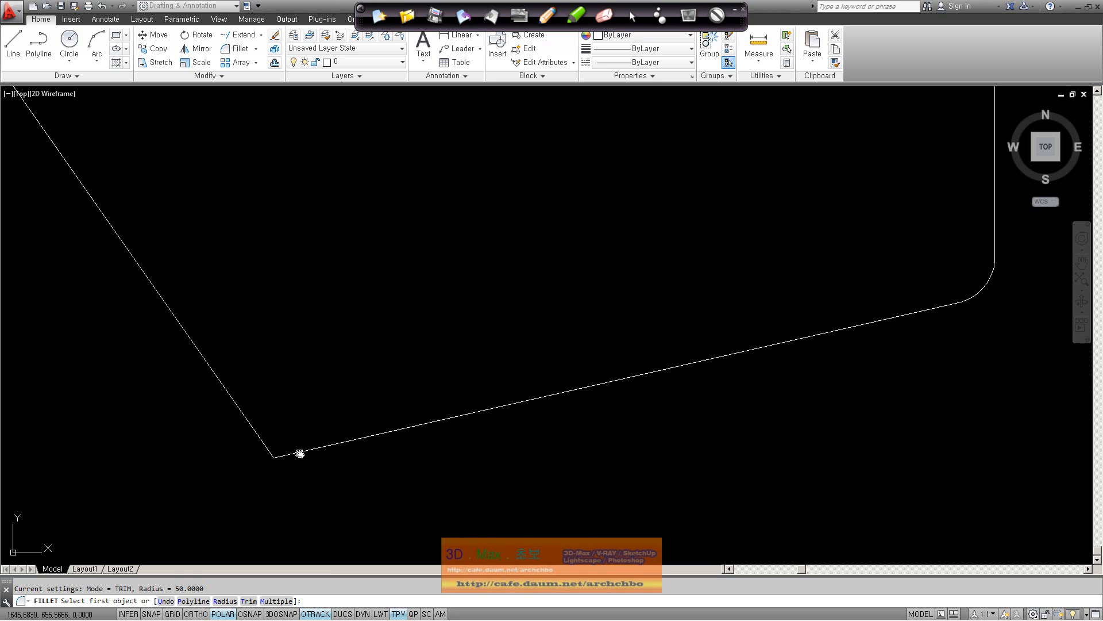
click(296, 452)
click(265, 442)
middle_drag(184, 370, 390, 542)
scroll(249, 273, down, 2)
middle_drag(241, 265, 220, 402)
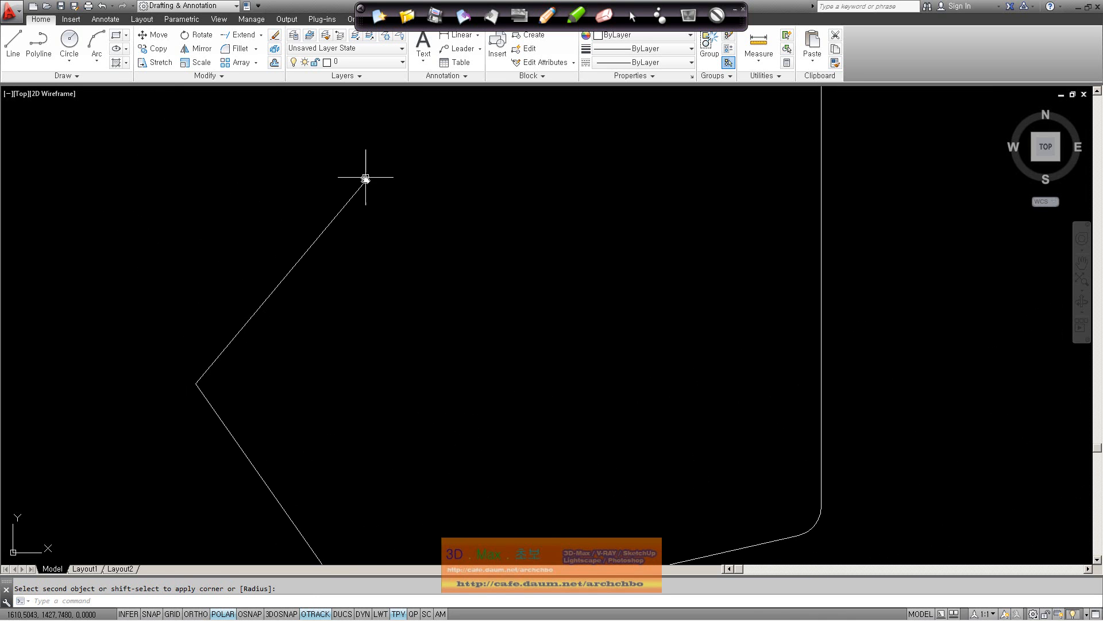
click(205, 397)
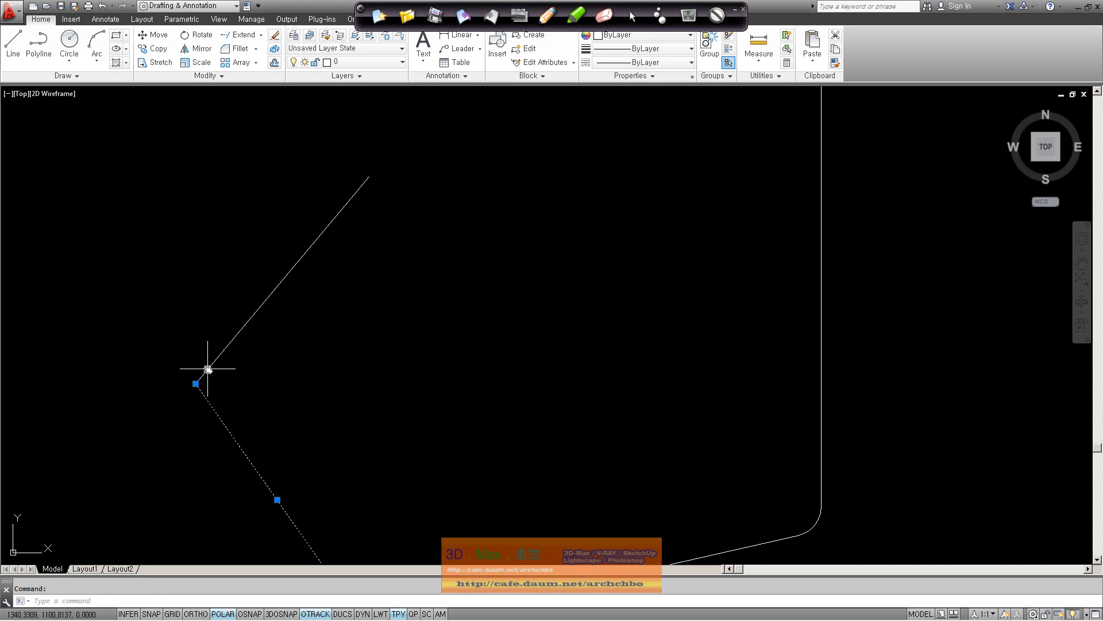
click(367, 178)
key(Escape)
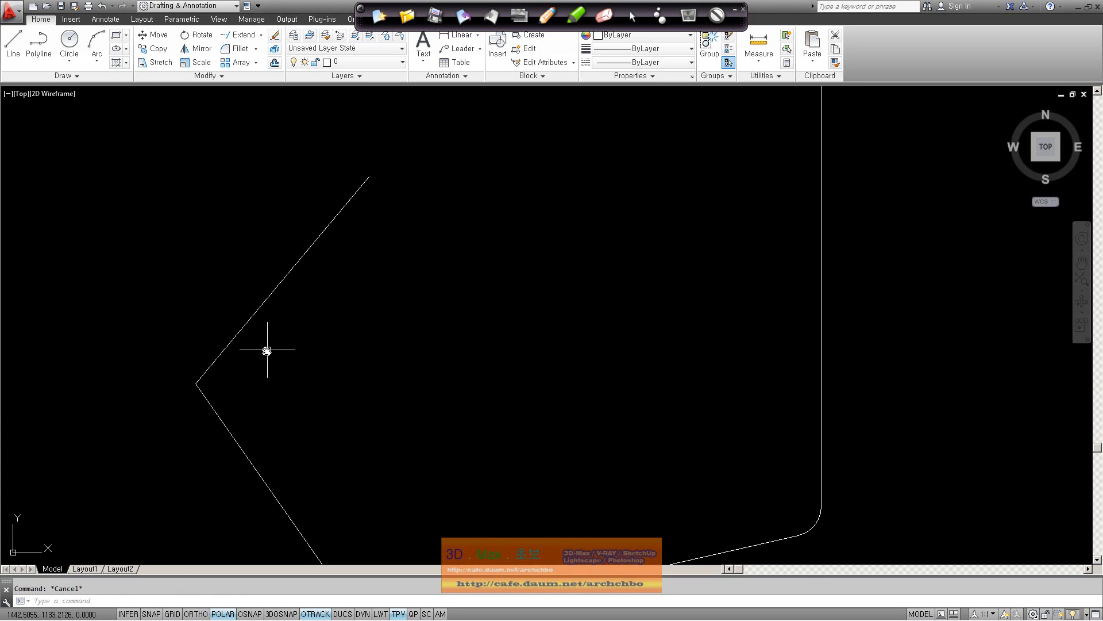
- Fillet the leftmost corner between the two left diagonals with the same radius of 50
text(f)
key(Return)
click(205, 398)
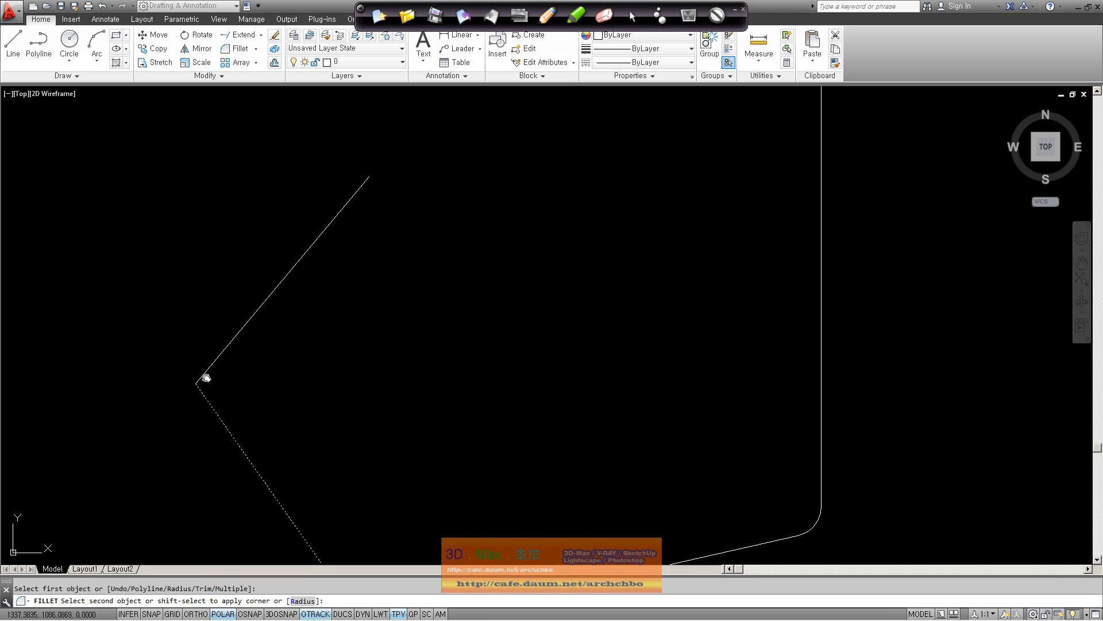
click(206, 374)
- Draw a second open chain of seven lines to the right of the filleted figure, starting with a long, nearly horizontal top line
scroll(495, 382, down, 2)
middle_drag(575, 395, 309, 330)
mouse_move(256, 141)
middle_down()
mouse_move(249, 192)
mouse_move(249, 182)
middle_up()
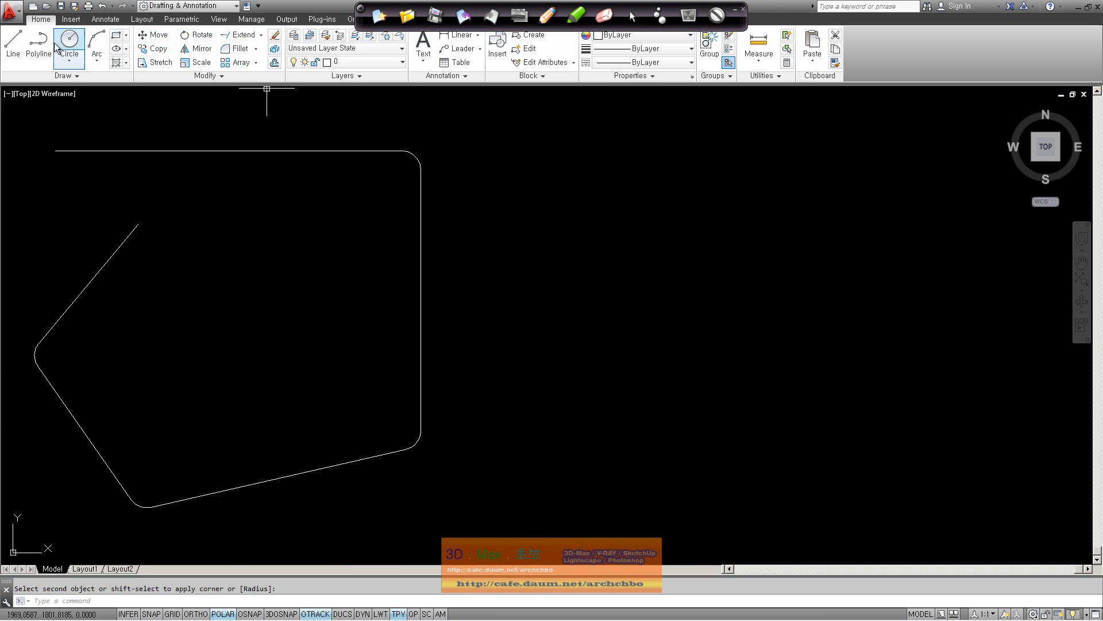
click(14, 49)
click(535, 179)
click(843, 170)
click(772, 295)
click(700, 254)
click(598, 313)
click(608, 429)
click(768, 416)
click(830, 355)
right_click(855, 347)
click(874, 353)
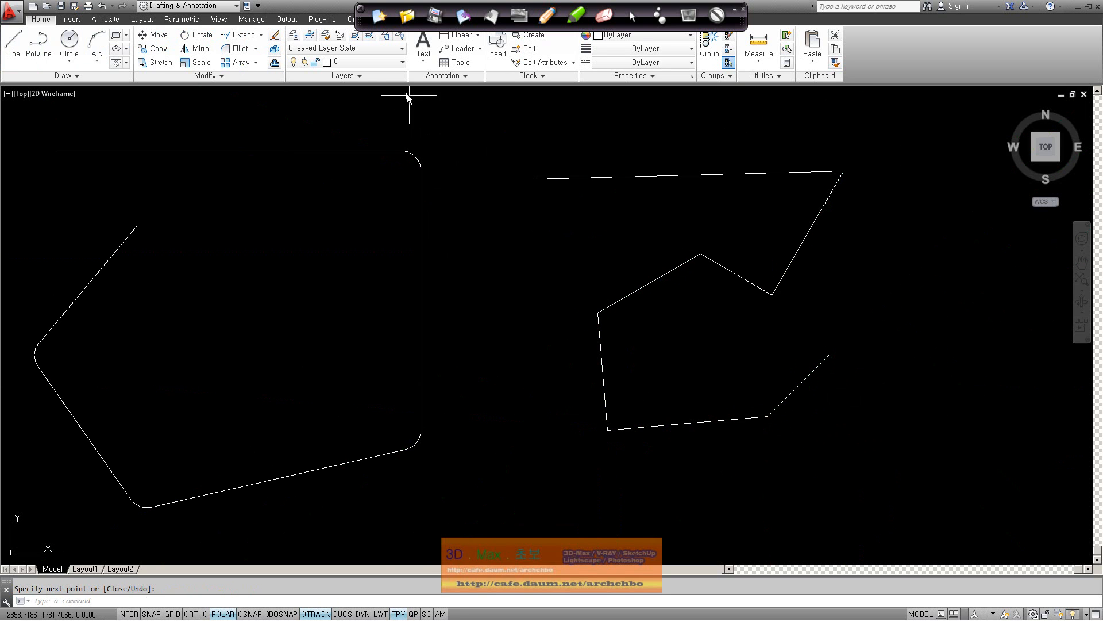
- Fillet the upper-right corner of the second chain in No trim mode with a radius of 50
click(255, 48)
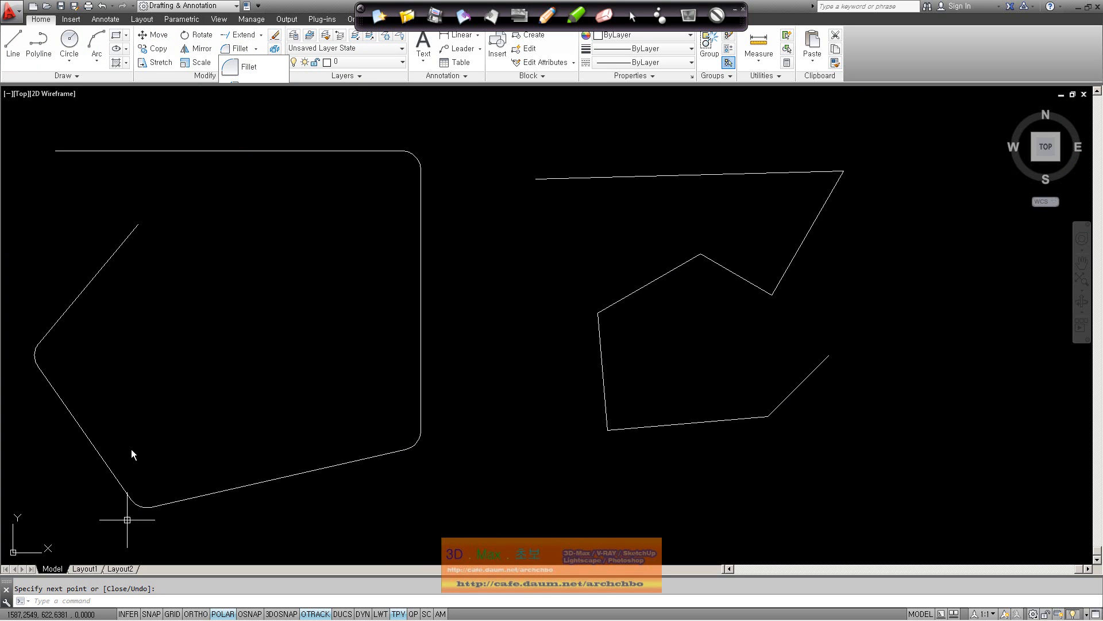
click(238, 48)
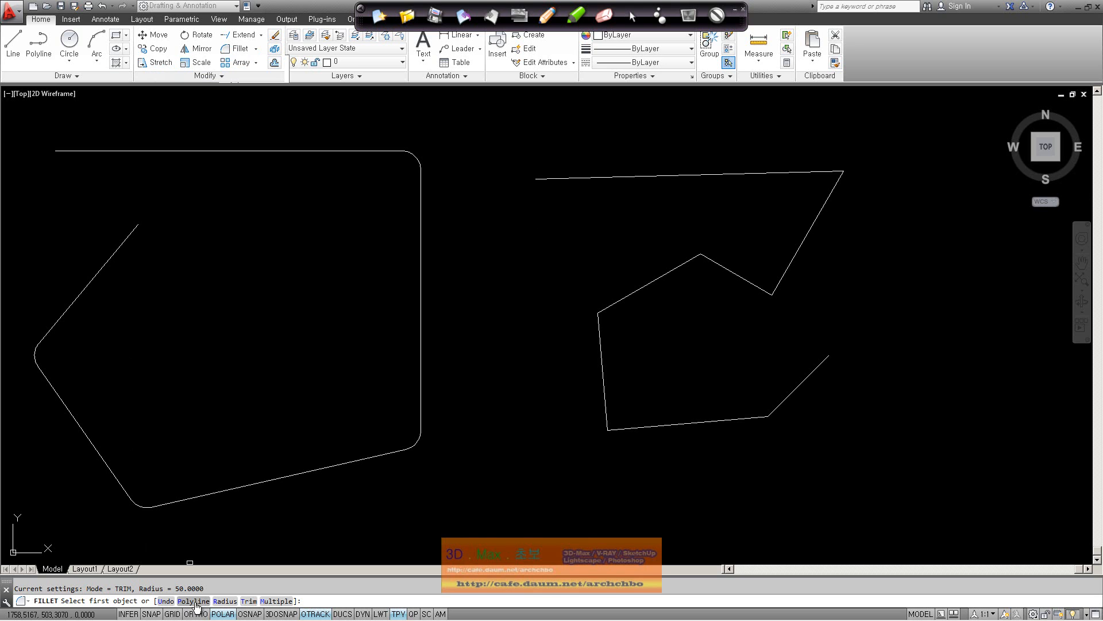
click(250, 601)
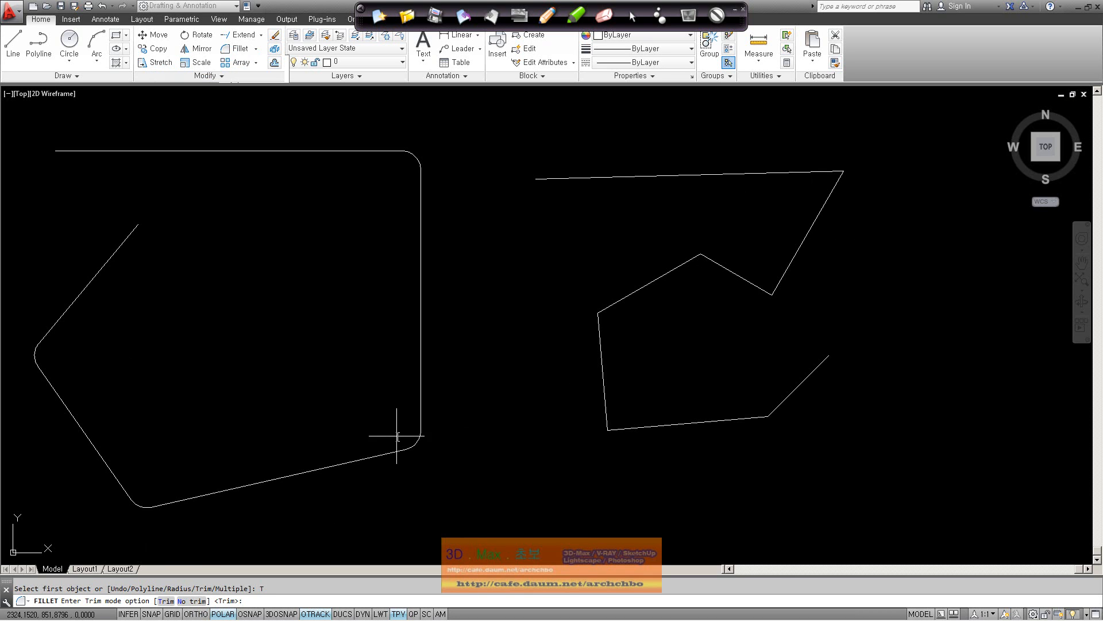
click(195, 602)
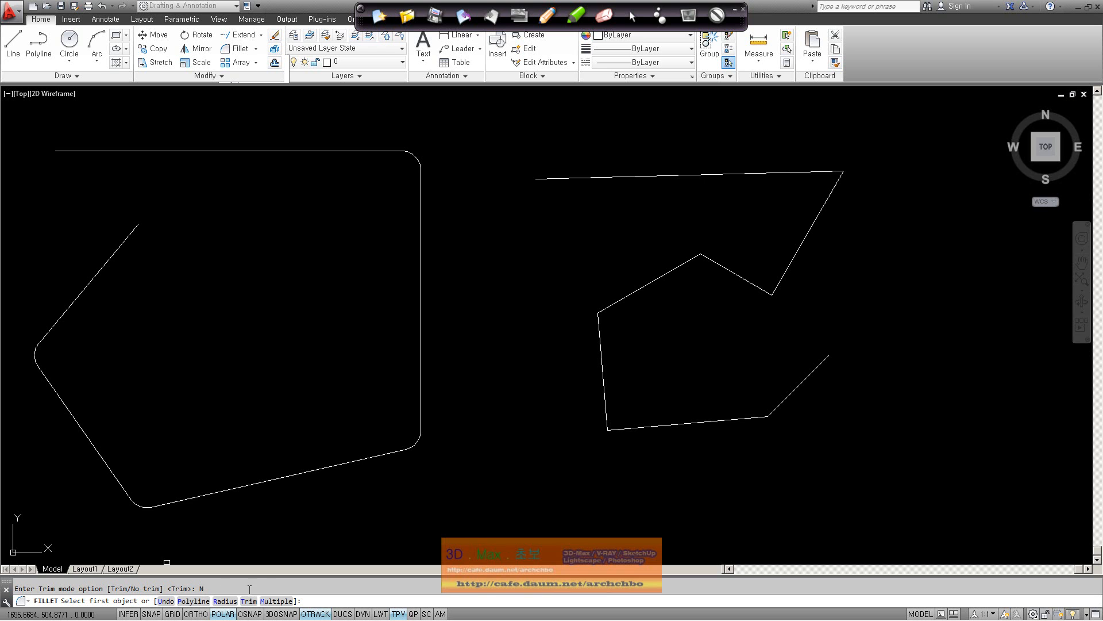
click(829, 173)
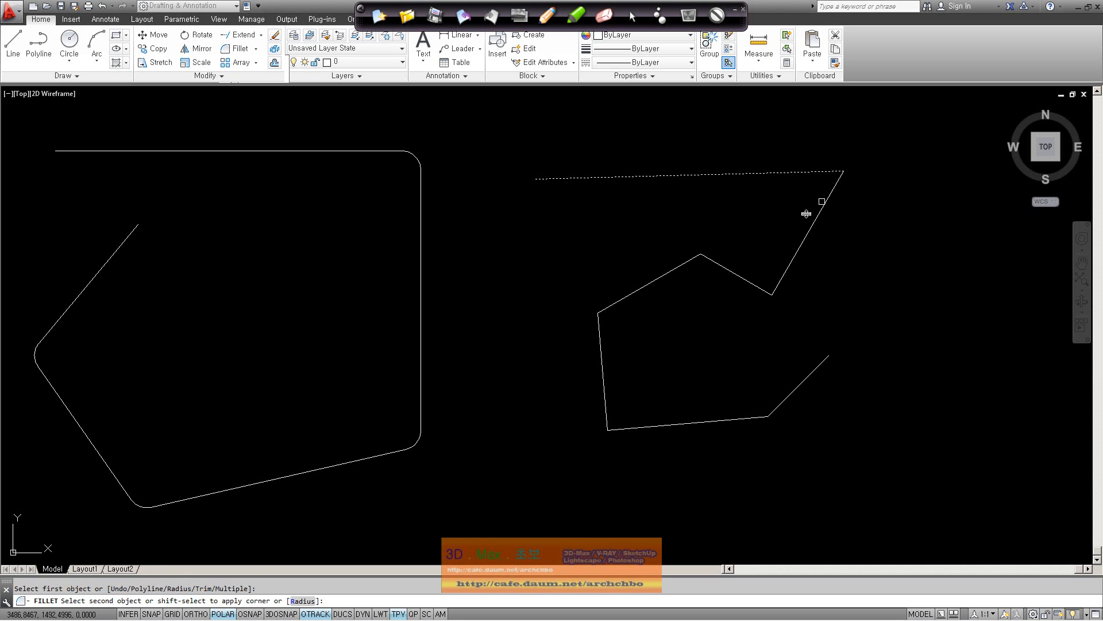
click(303, 600)
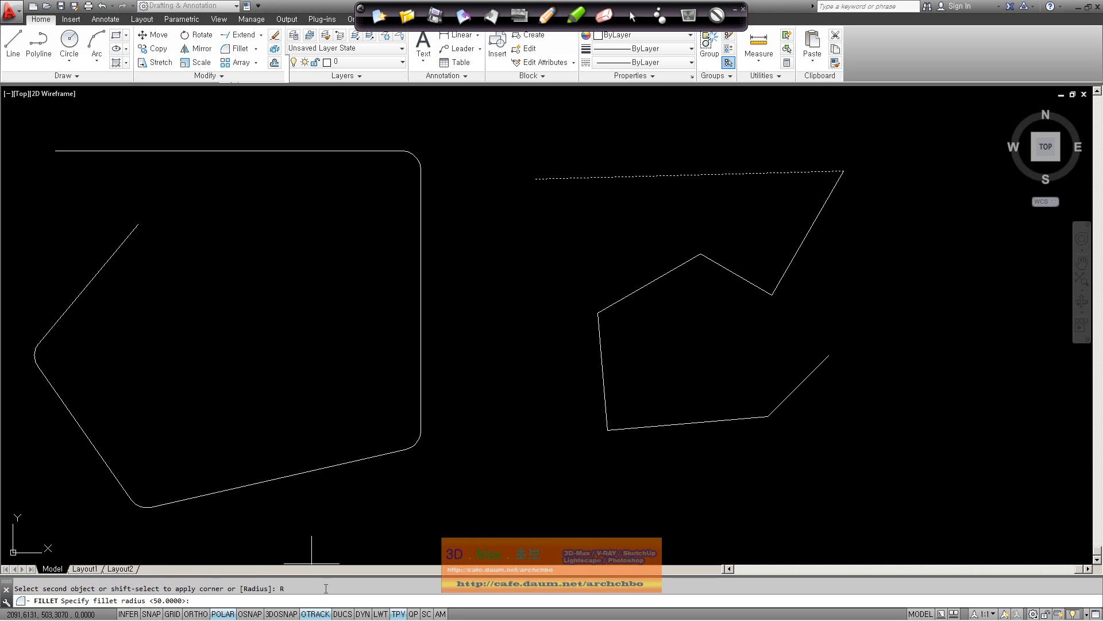
key(Return)
click(831, 193)
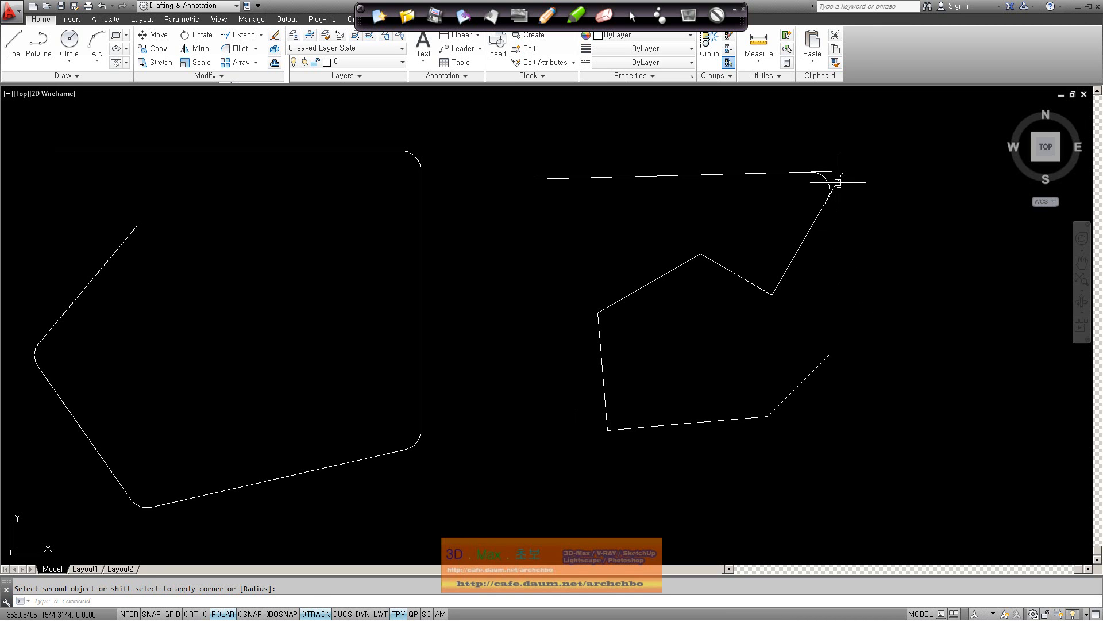
- Fillet the inner notch corner and the adjacent peak of the second chain with the same untrimmed radius of 50
key(Return)
click(783, 281)
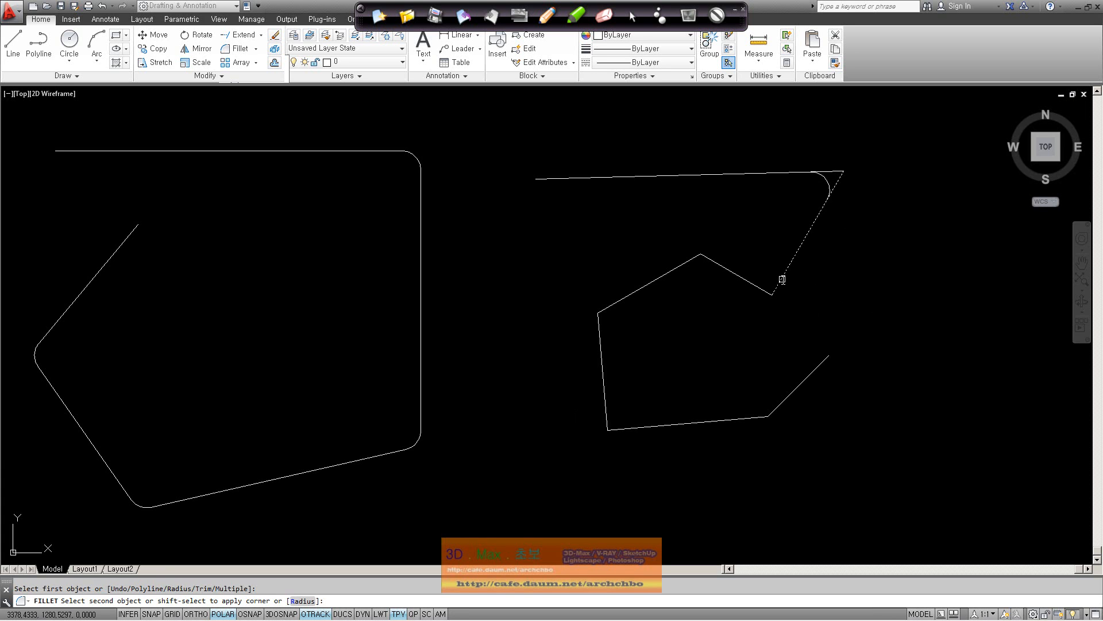
click(756, 286)
key(Return)
click(717, 261)
click(692, 262)
- Fillet the second chain's left corner and its two bottom corners with the same untrimmed radius of 50
key(Return)
click(604, 316)
click(599, 331)
key(Return)
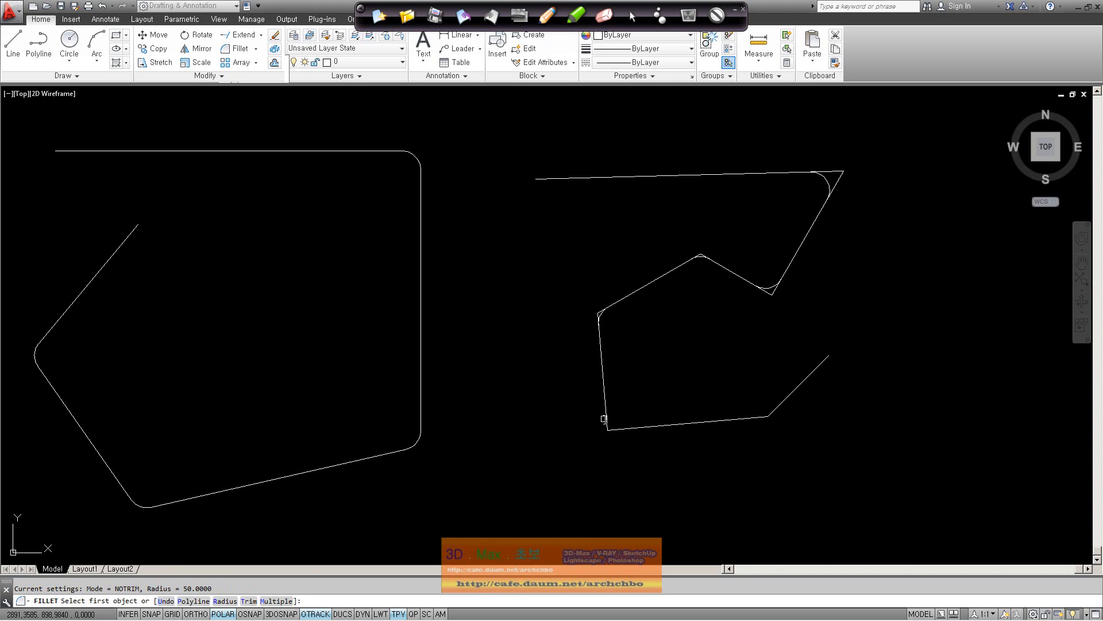
click(605, 418)
click(615, 430)
key(Return)
click(741, 419)
click(779, 407)
- Examine the untrimmed fillets on the second chain up close and compare them with the trimmed corners of the first figure
key(Return)
scroll(827, 286, up, 3)
middle_drag(699, 313, 459, 485)
scroll(436, 440, up, 3)
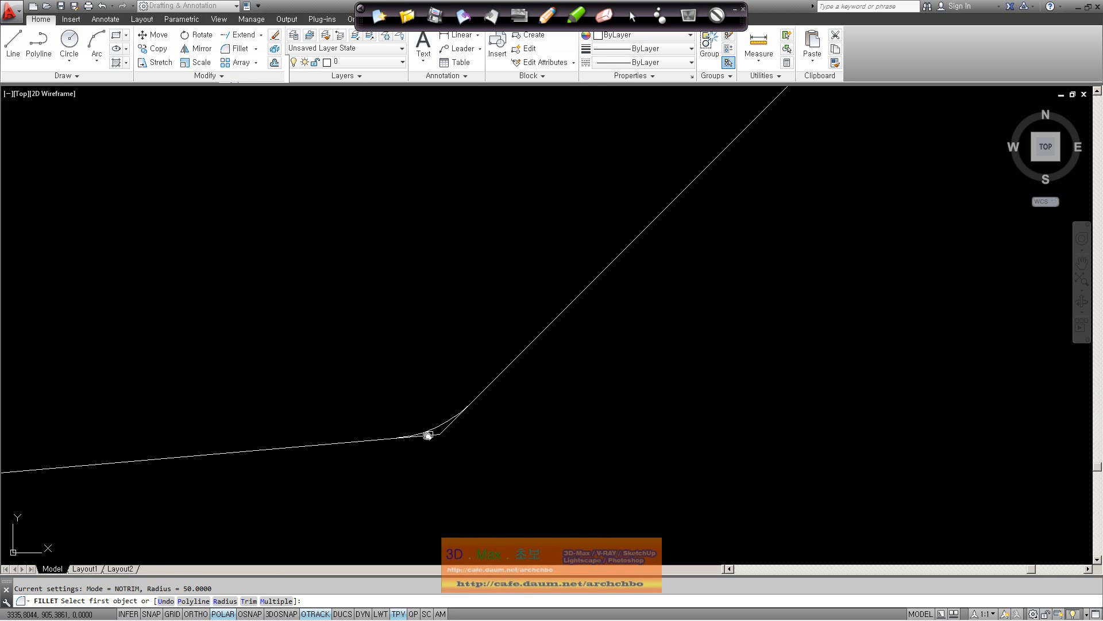
scroll(483, 375, down, 4)
middle_drag(537, 231, 640, 463)
scroll(177, 366, down, 2)
middle_drag(176, 366, 529, 391)
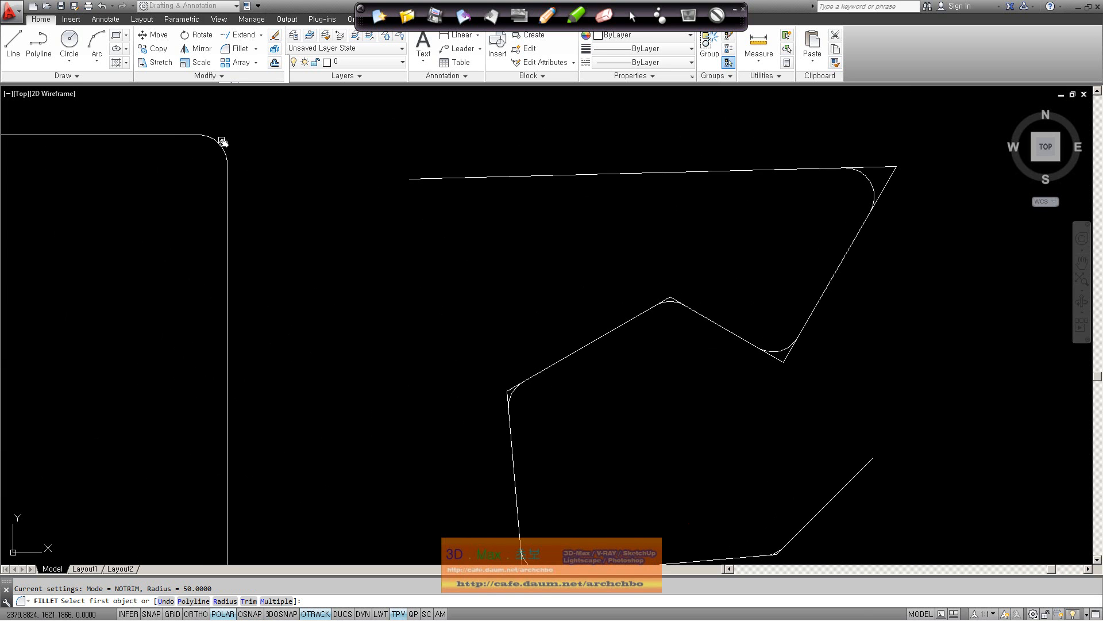
scroll(430, 179, down, 3)
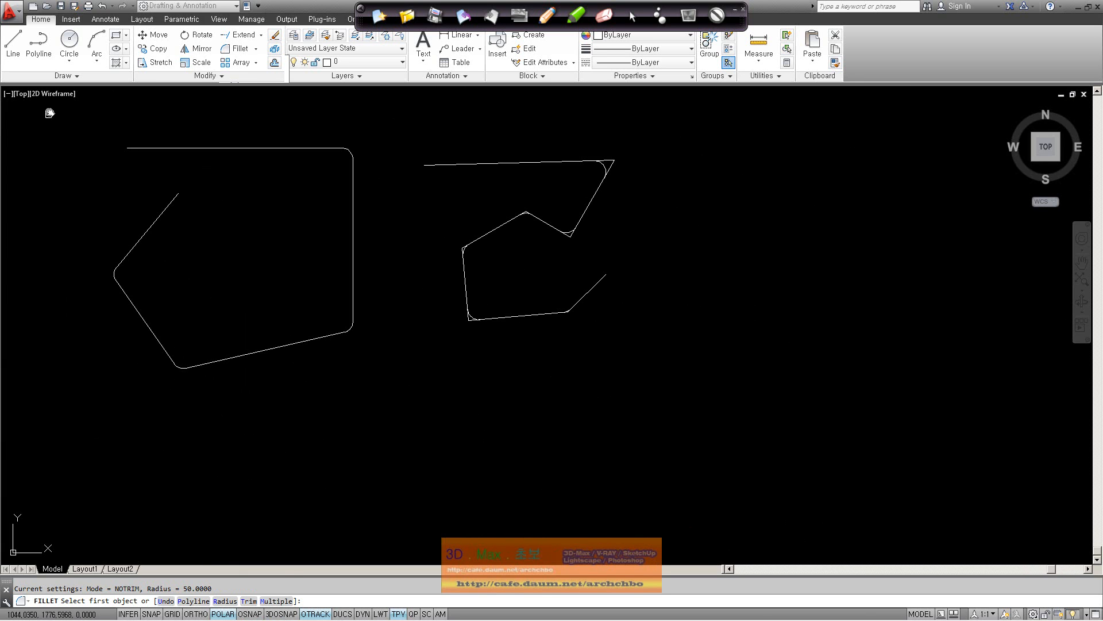
- Draw a third open chain of three lines to the right of the second figure, opening toward it
click(13, 43)
click(660, 213)
click(726, 206)
click(712, 286)
right_click(660, 286)
click(690, 300)
scroll(753, 276, up, 4)
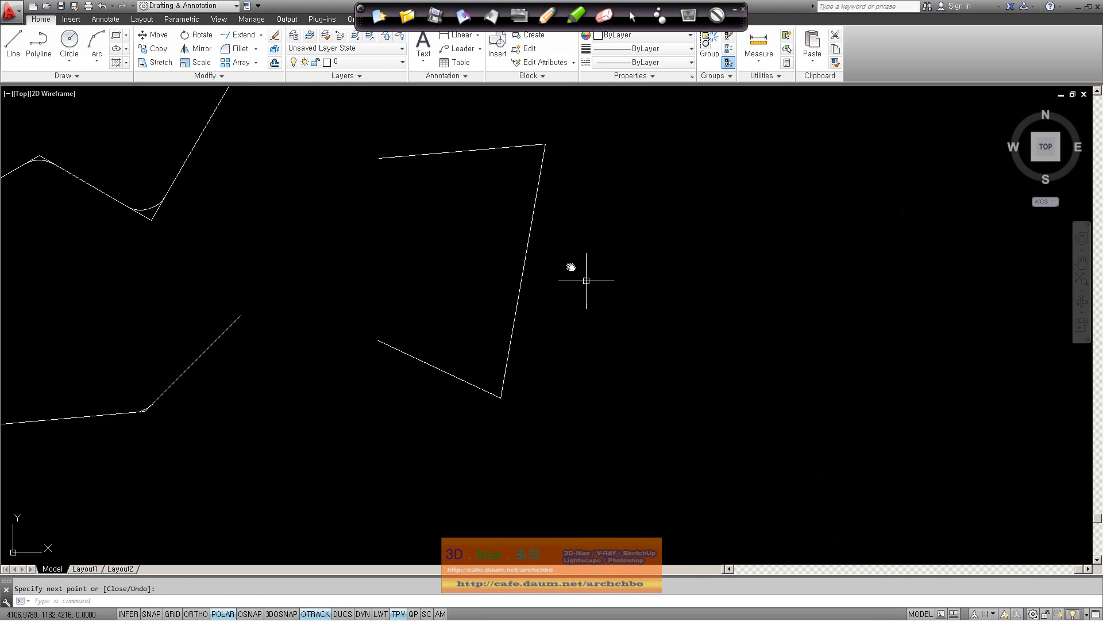
- Set Fillet back to Trim mode and round both corners of the three-line chain with a radius of 50
click(240, 49)
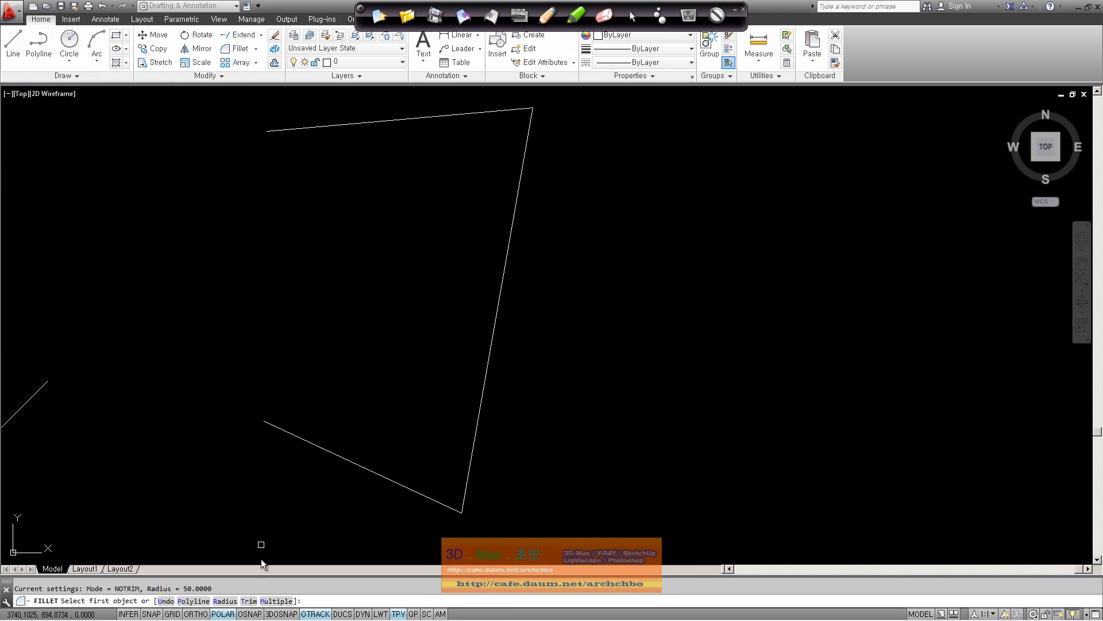
click(249, 601)
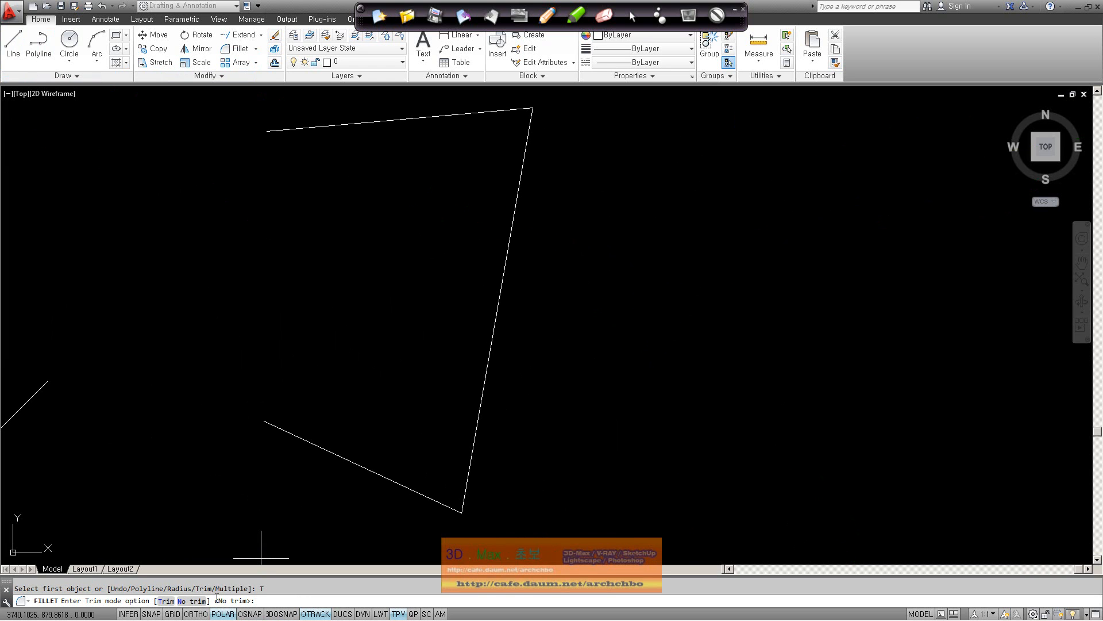
click(166, 601)
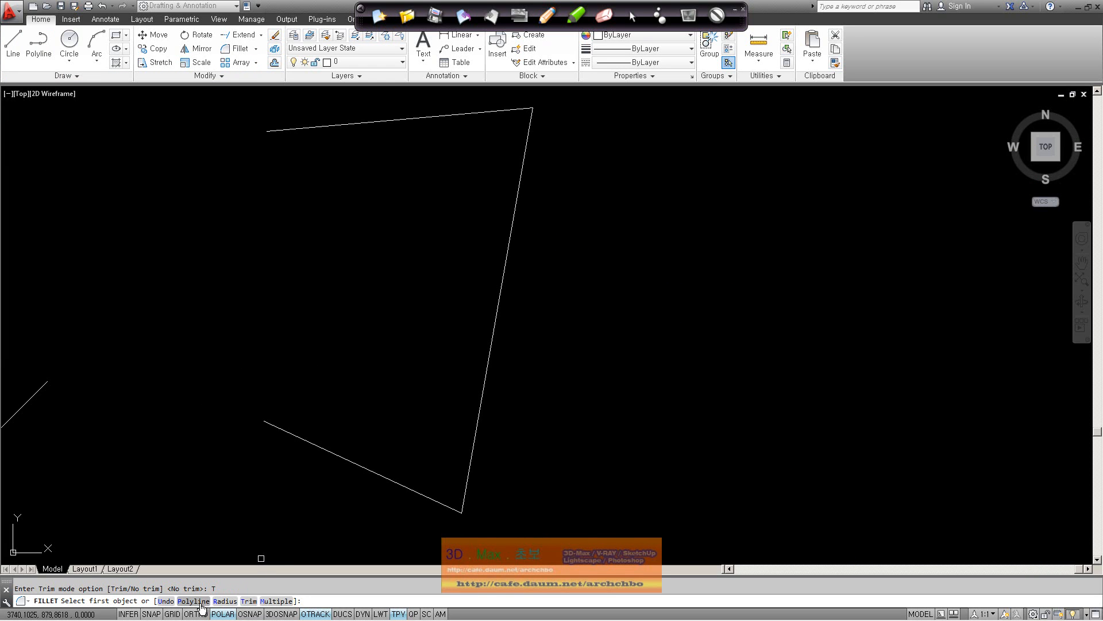
click(518, 108)
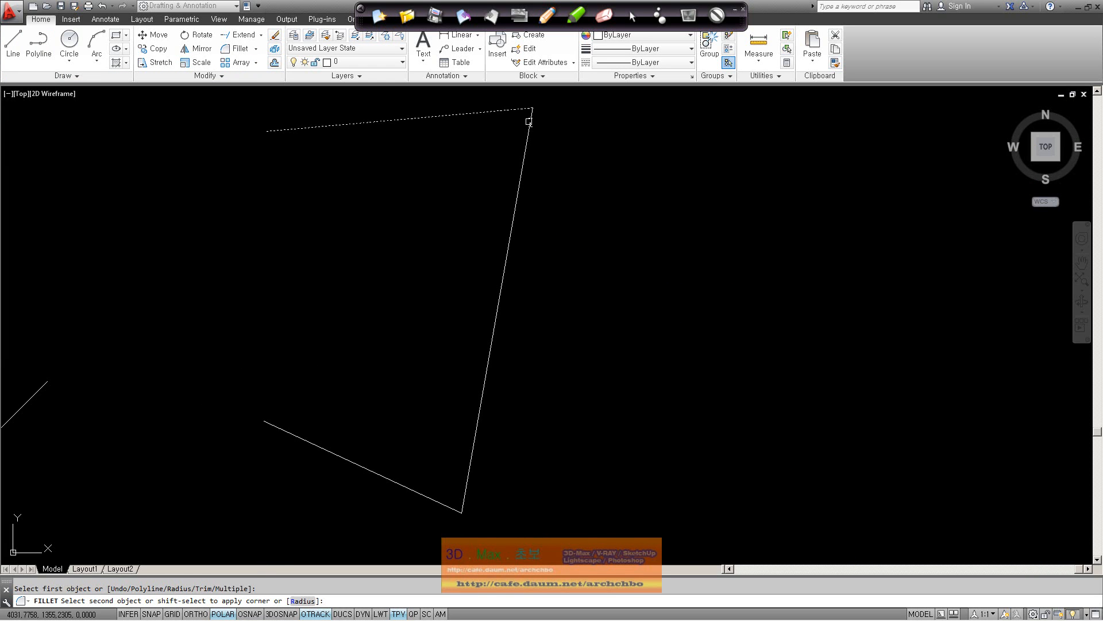
click(528, 119)
key(space)
click(468, 475)
click(438, 502)
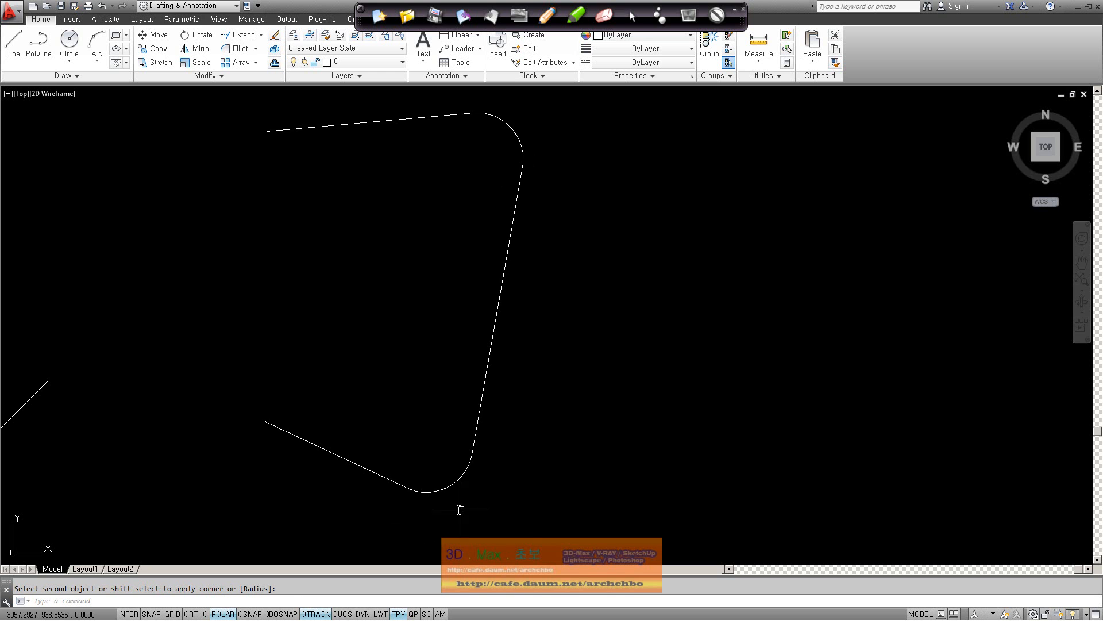
scroll(502, 387, down, 3)
scroll(495, 379, up, 2)
mouse_move(495, 379)
middle_down()
mouse_move(587, 354)
mouse_move(550, 353)
middle_up()
scroll(587, 354, down, 2)
key(space)
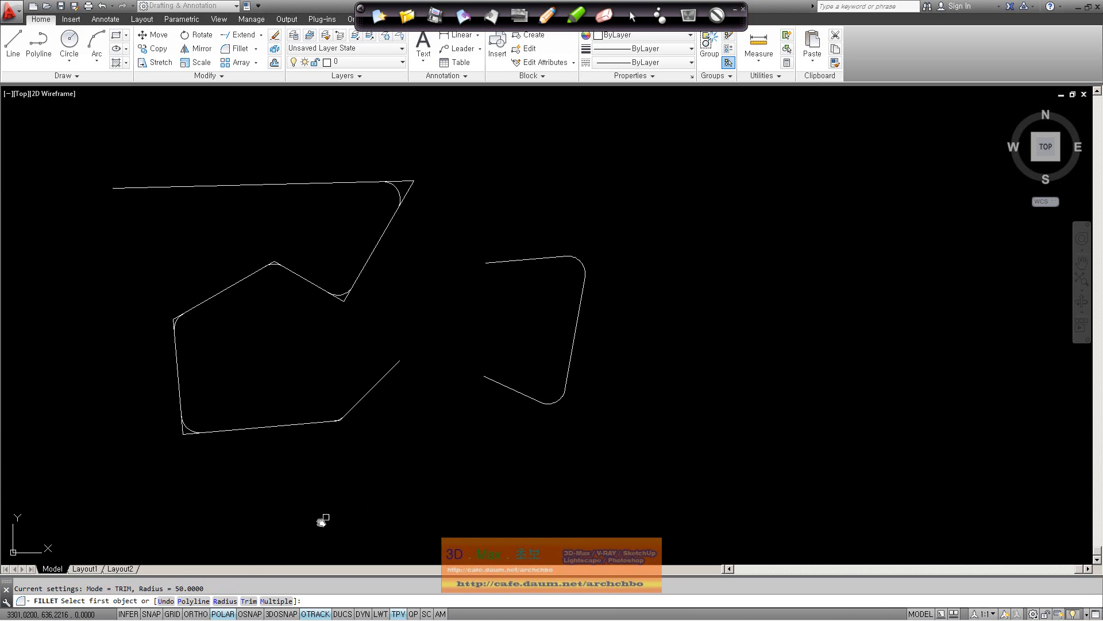
click(194, 601)
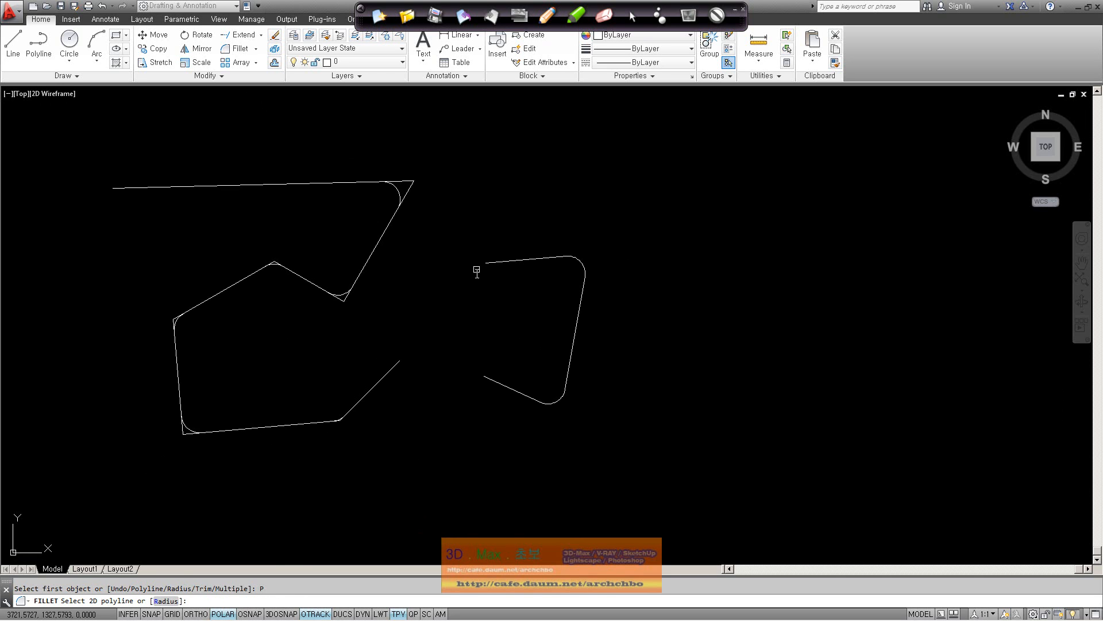
right_click(491, 401)
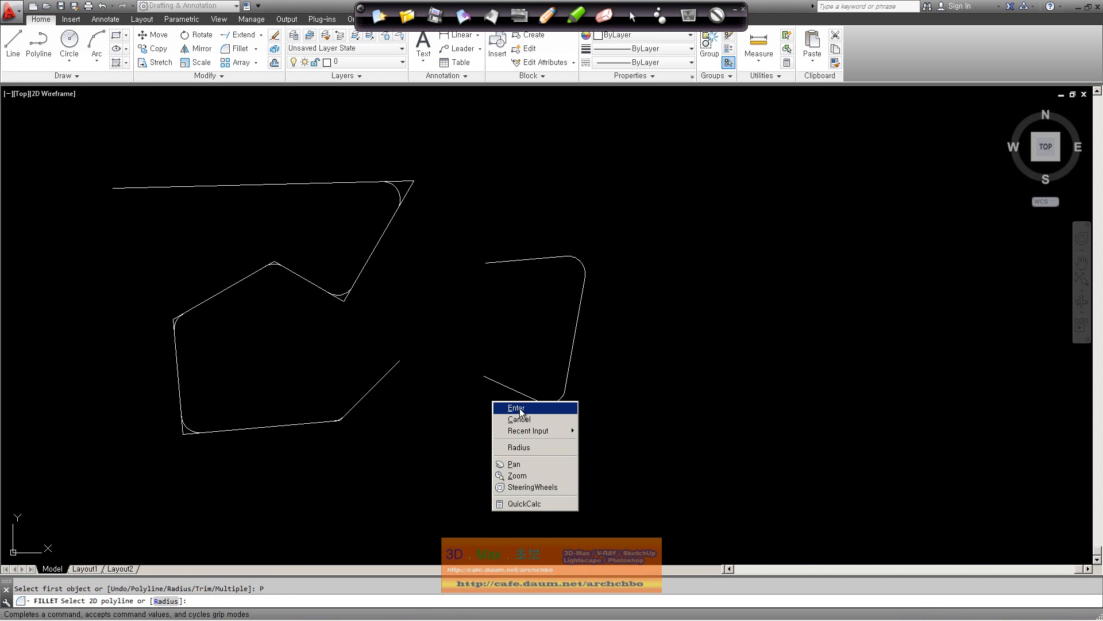
click(518, 411)
- Select all the filleted figures together and erase them from the drawing
scroll(624, 434, down, 2)
click(675, 464)
click(231, 253)
key(Delete)
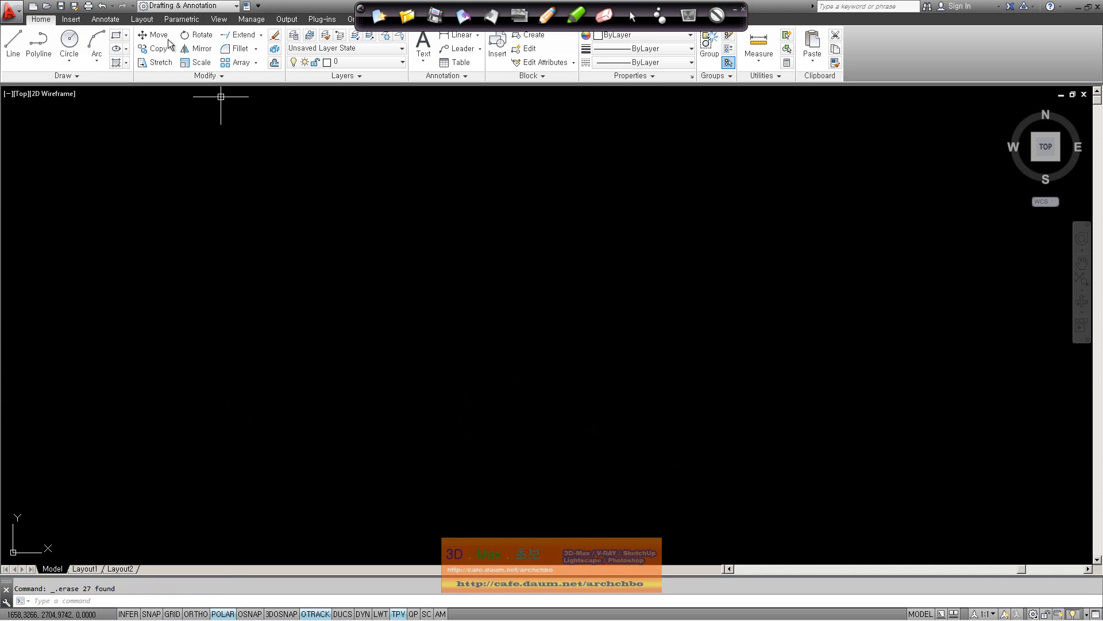
- Draw an open chain of five lines with a long top line, a near-vertical right side and a horizontal base
click(13, 43)
click(98, 172)
click(339, 163)
click(327, 305)
click(183, 305)
click(166, 235)
click(282, 216)
right_click(281, 215)
click(304, 220)
scroll(275, 184, up, 2)
scroll(419, 197, up, 2)
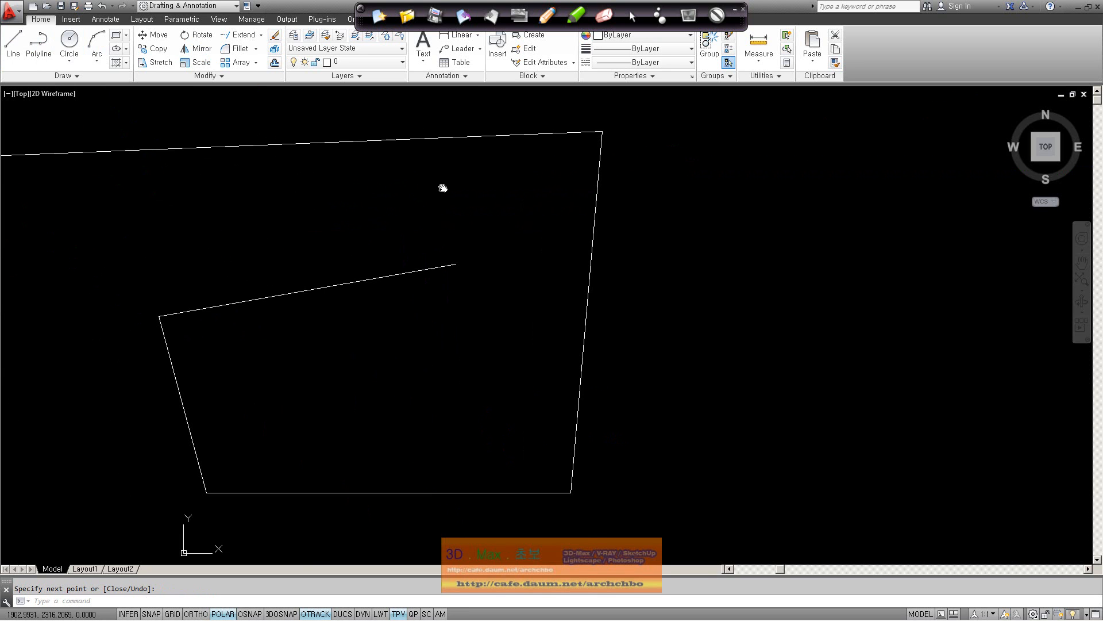
- Start the Chamfer command and pick the top line near its right end as the first line
click(257, 49)
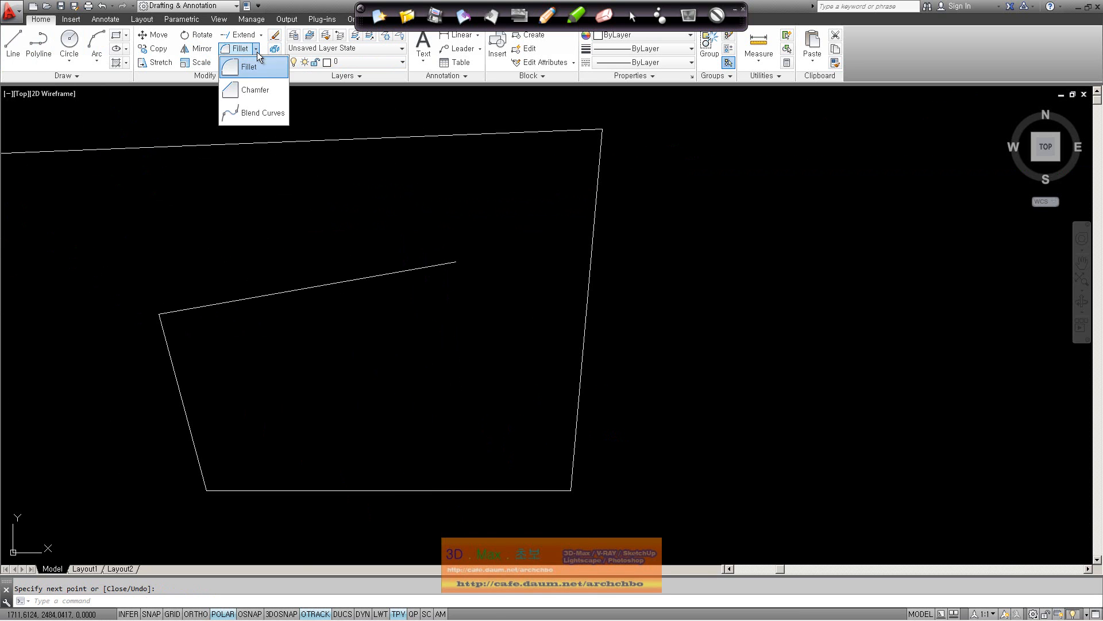
click(255, 90)
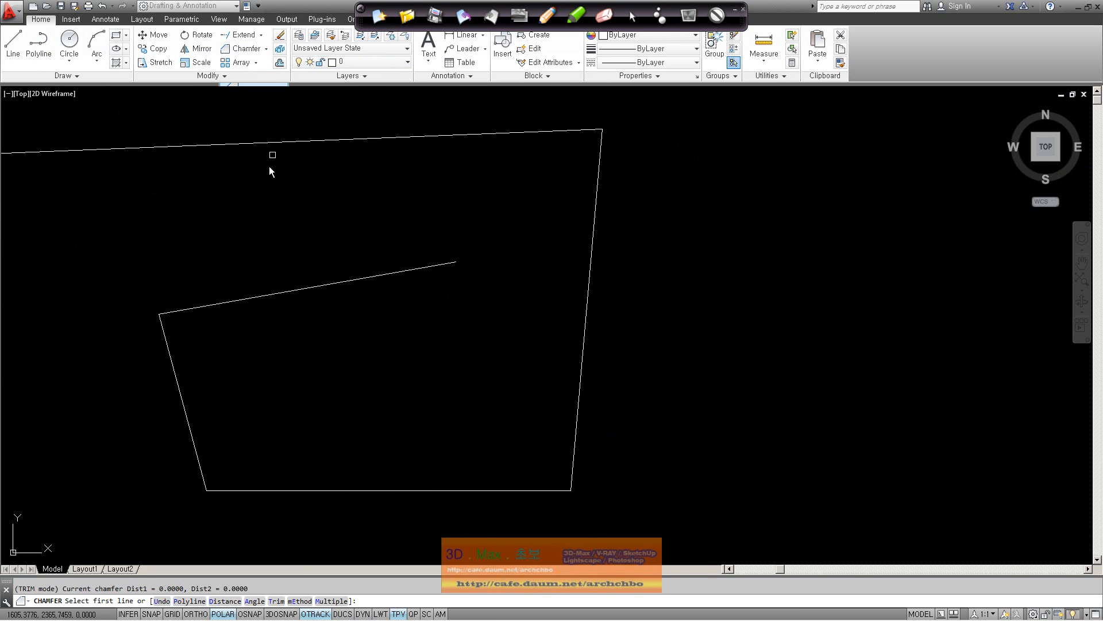
click(578, 130)
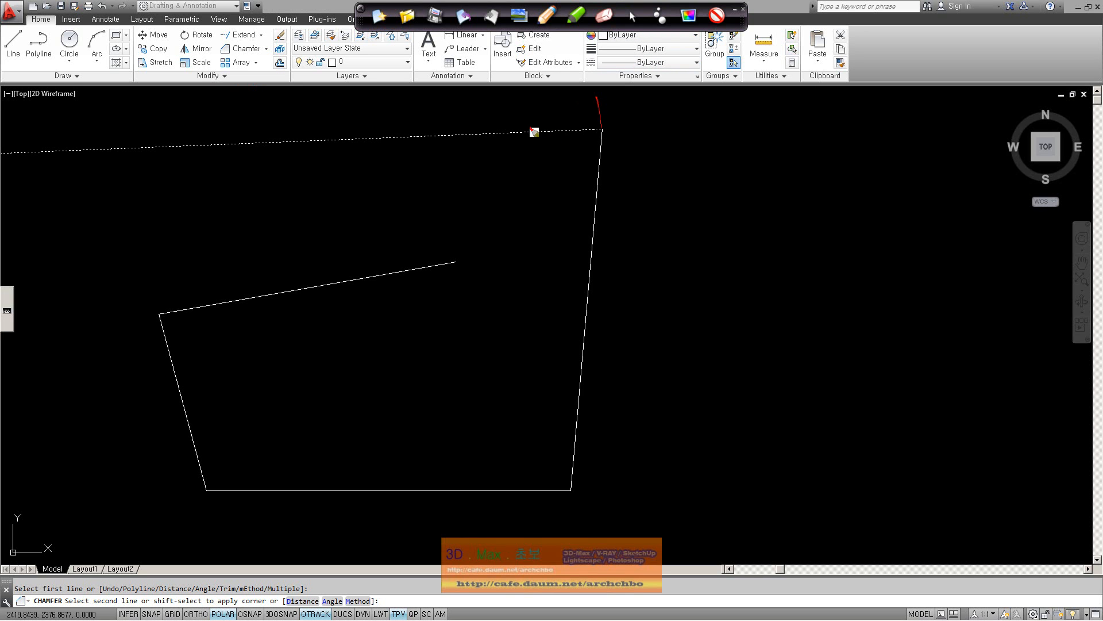
- Mark the two chamfer distances at the upper-right corner in red with the label Distance, and clear the marks
mouse_move(534, 116)
mouse_down()
mouse_move(597, 110)
mouse_move(532, 112)
mouse_up()
drag(602, 127, 643, 125)
drag(599, 198, 635, 199)
drag(630, 138, 618, 192)
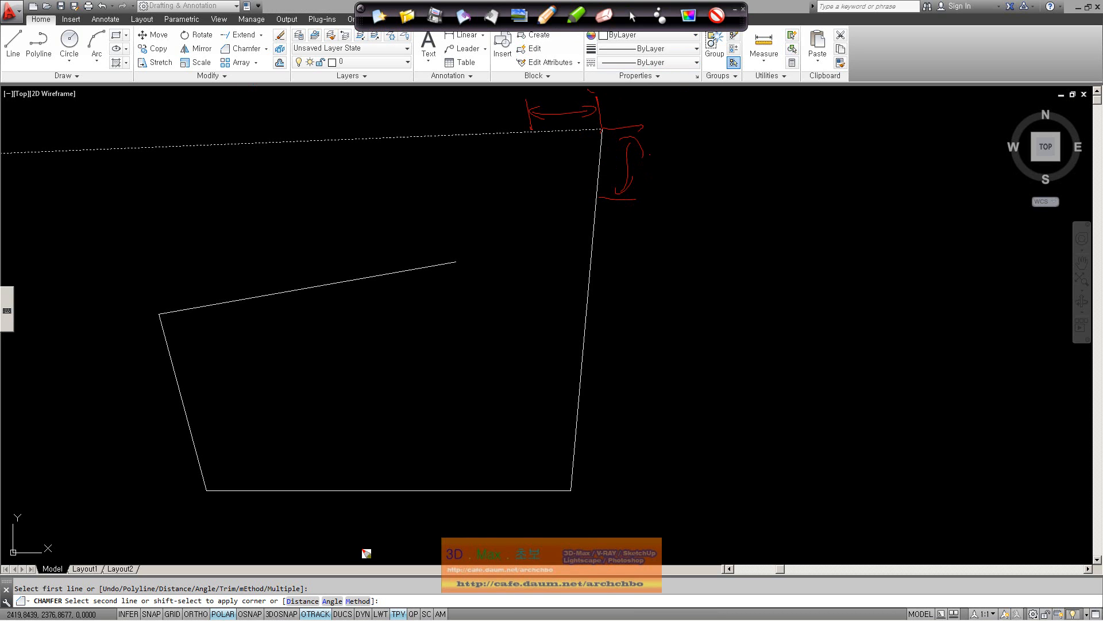
mouse_move(688, 110)
mouse_down()
mouse_move(690, 146)
mouse_move(745, 125)
mouse_up()
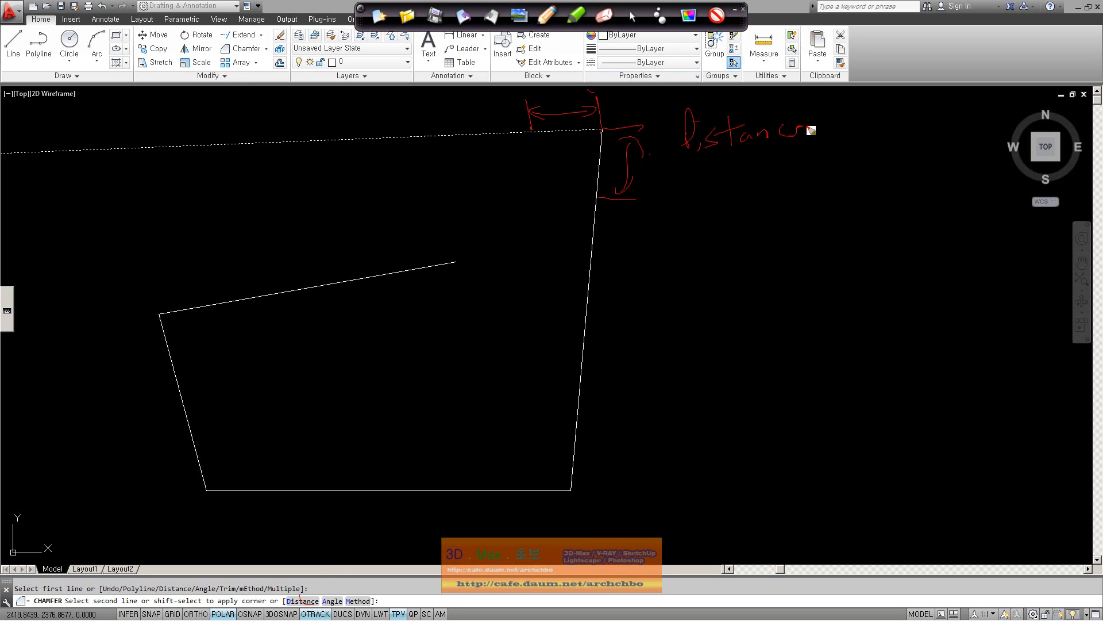
drag(547, 146, 603, 192)
click(380, 16)
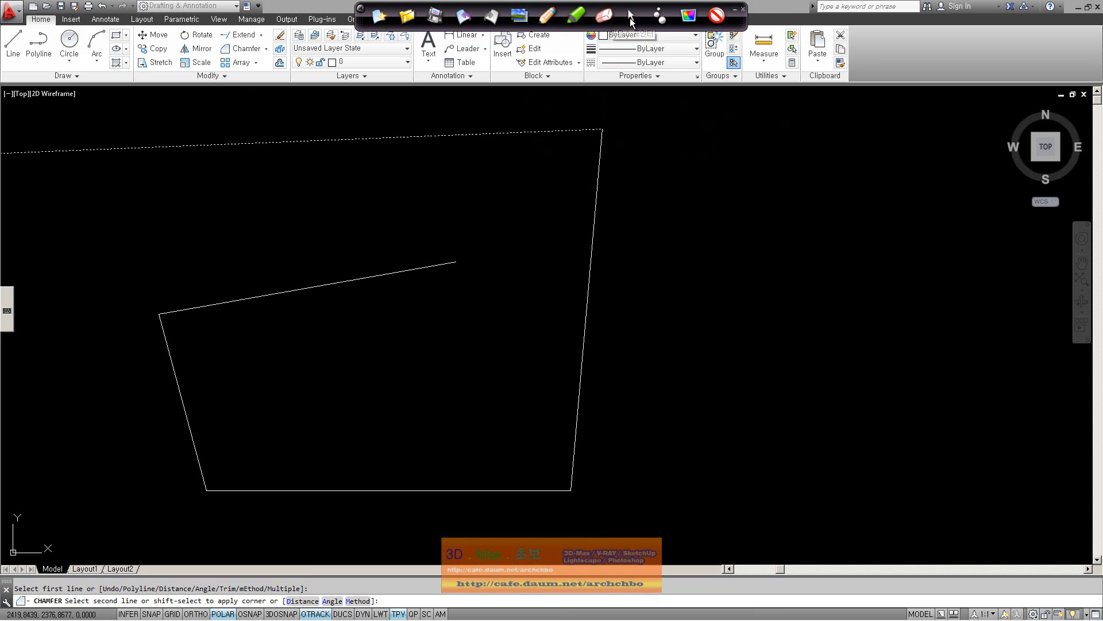
click(631, 17)
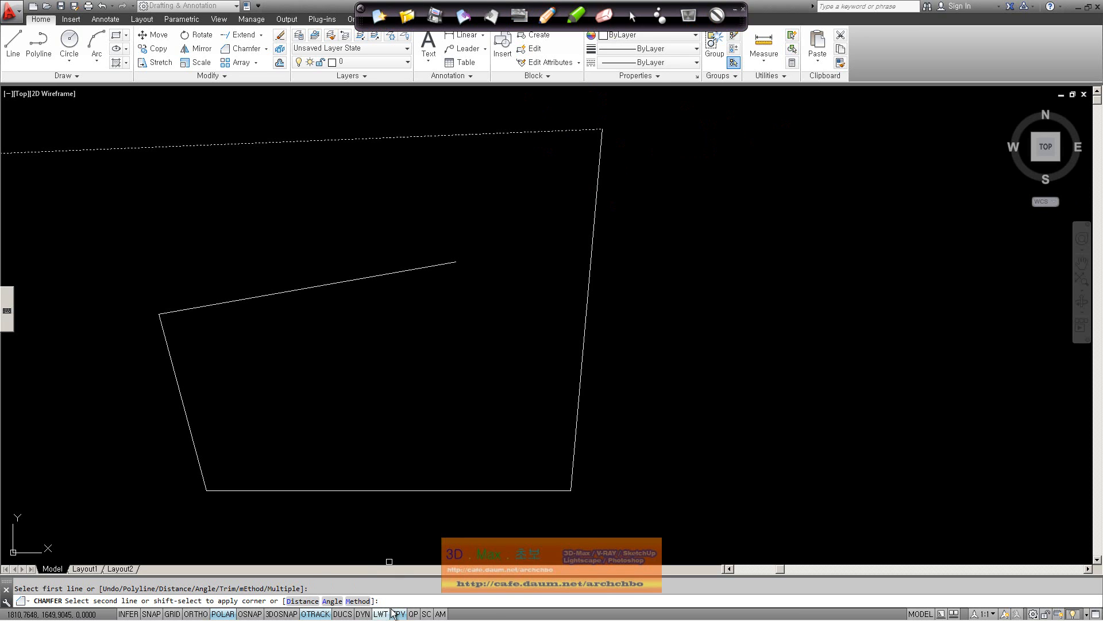
- Try to chamfer the upper-right corner by entering 50 for both distances and picking the right-hand line
text(50)
key(Return)
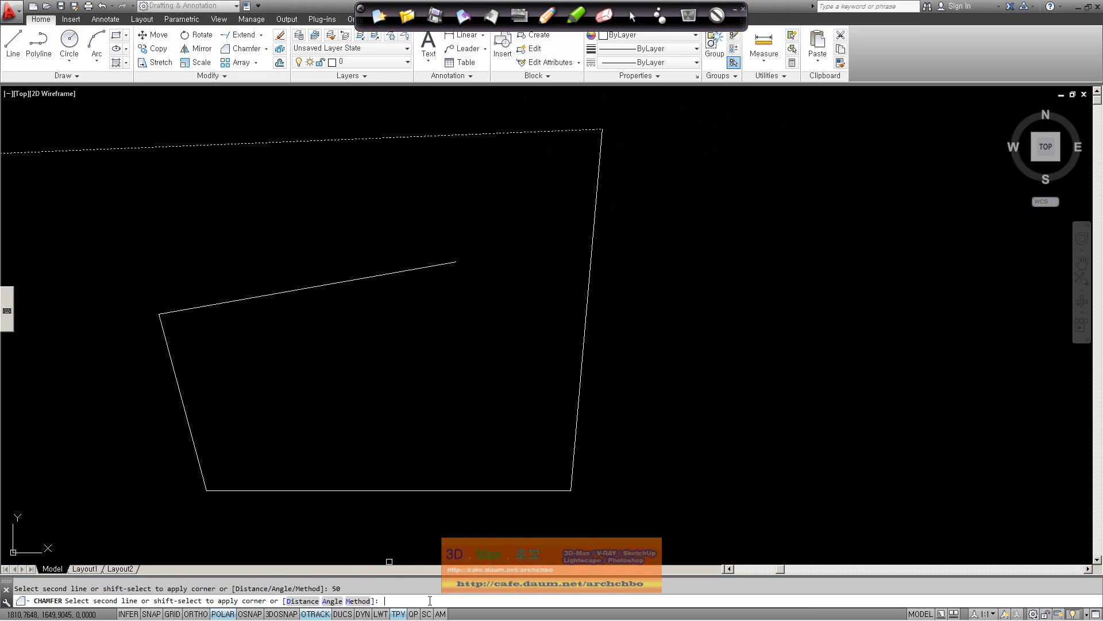
text(50)
click(601, 165)
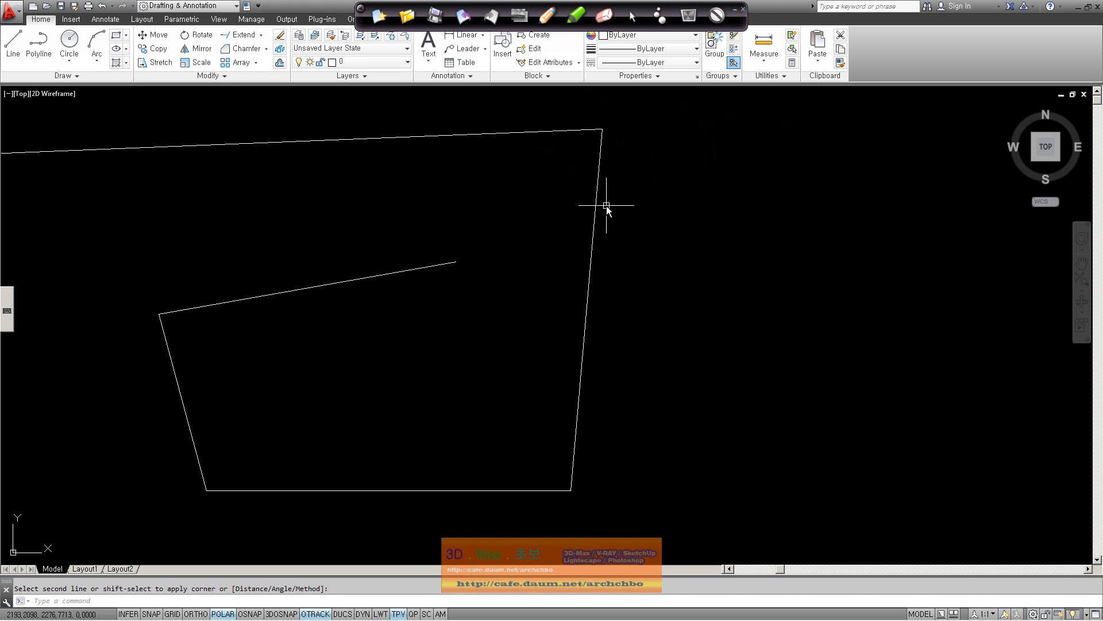
- Try again to chamfer the corner between the top line and the right-hand line without setting any distances
click(246, 48)
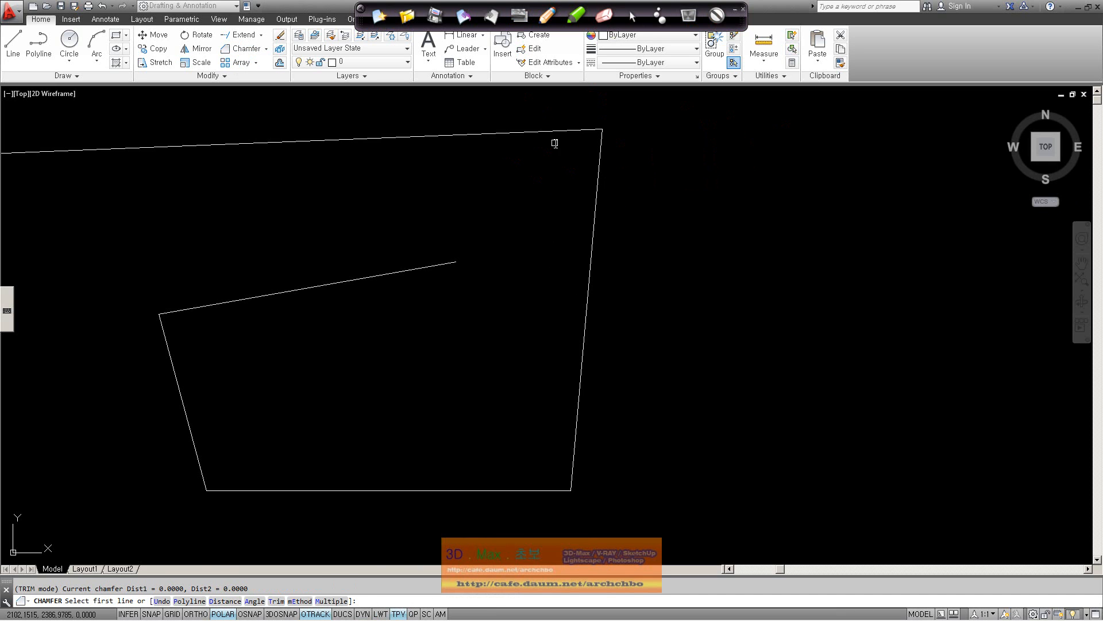
click(580, 130)
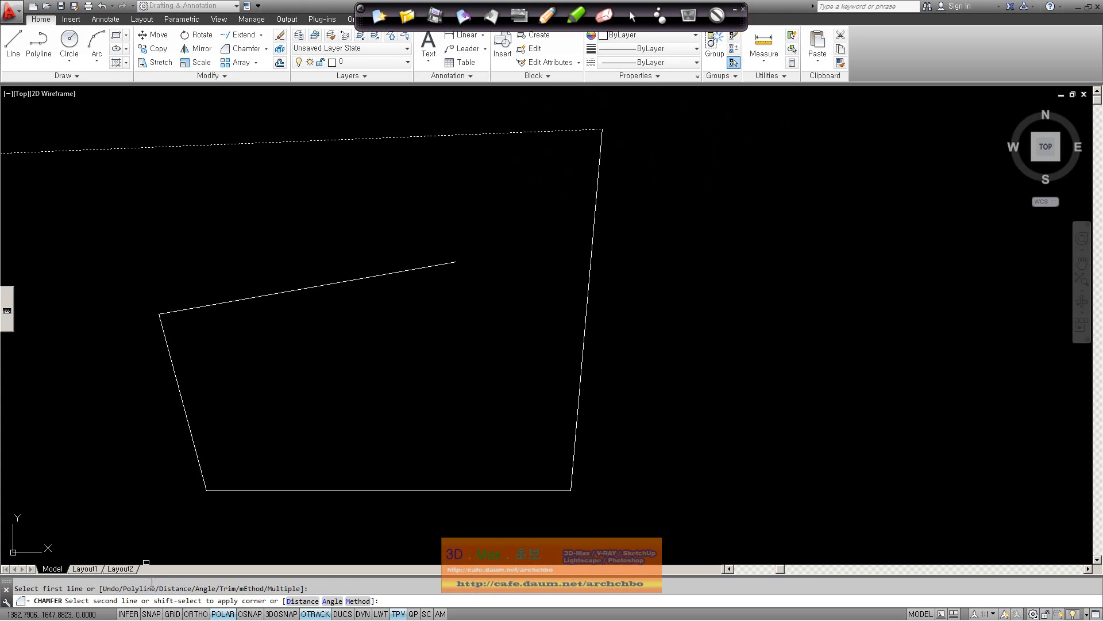
click(599, 161)
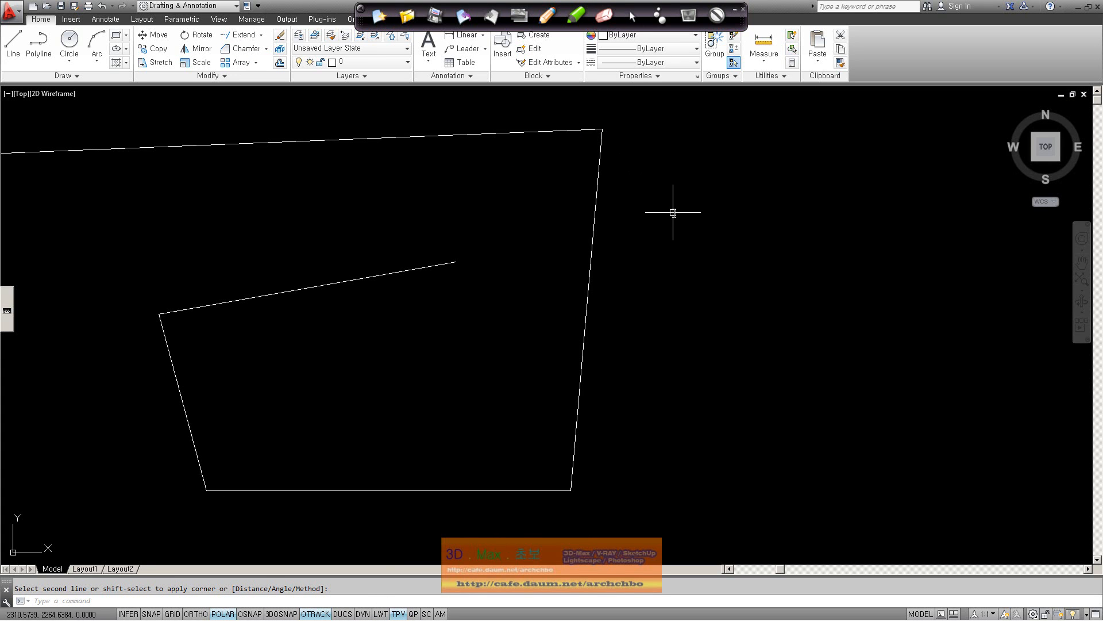
- Chamfer the upper-right corner between the top line and the right-hand line with both distances set to 50
key(Return)
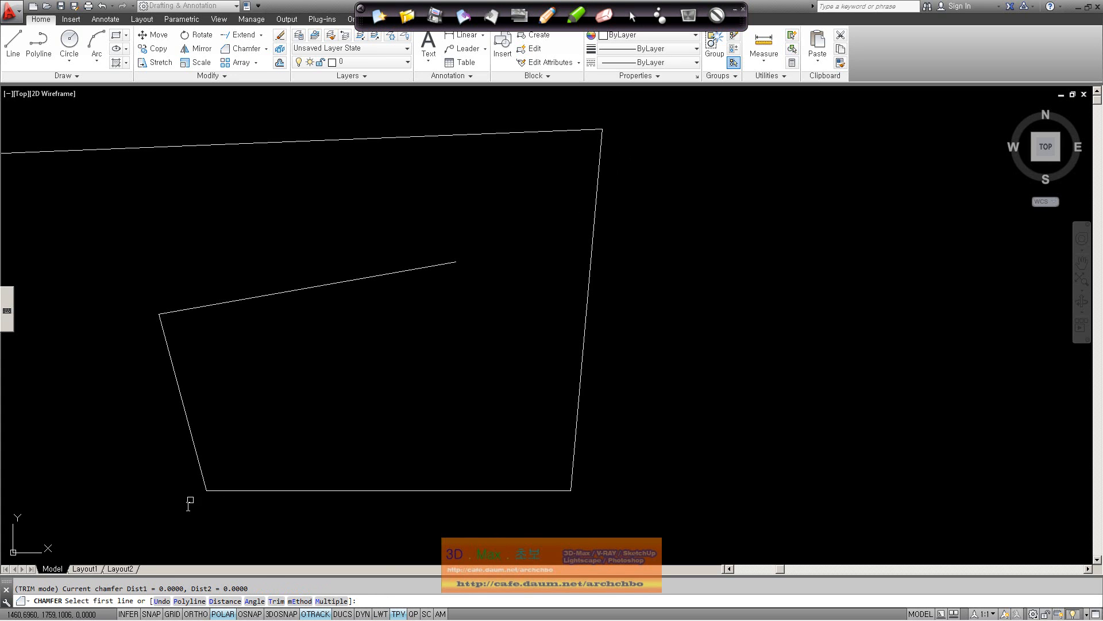
click(581, 130)
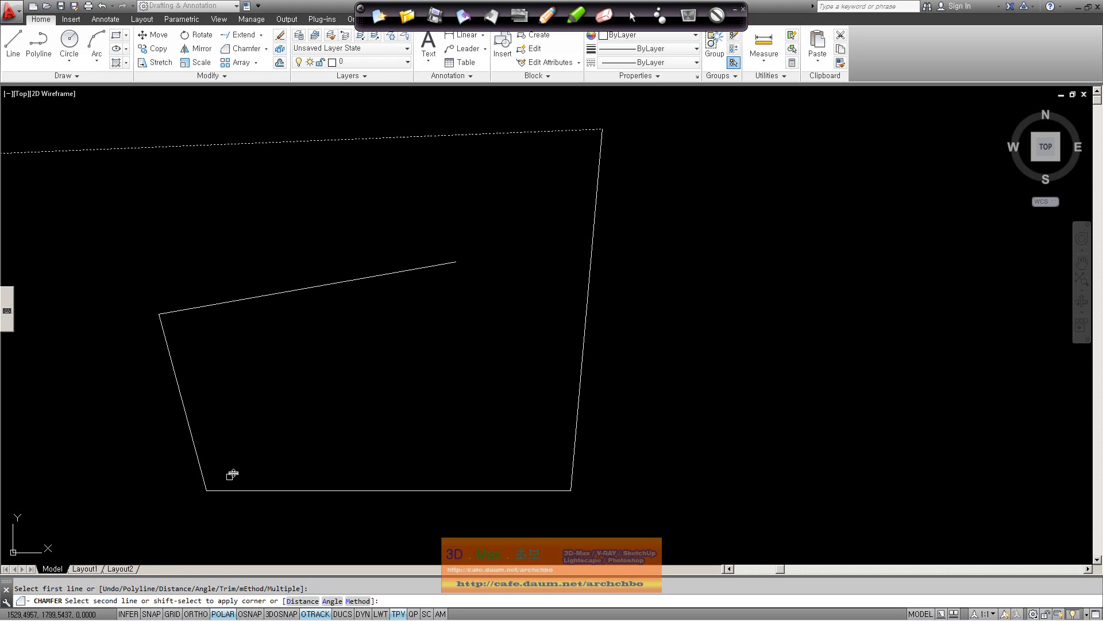
text(D)
key(Return)
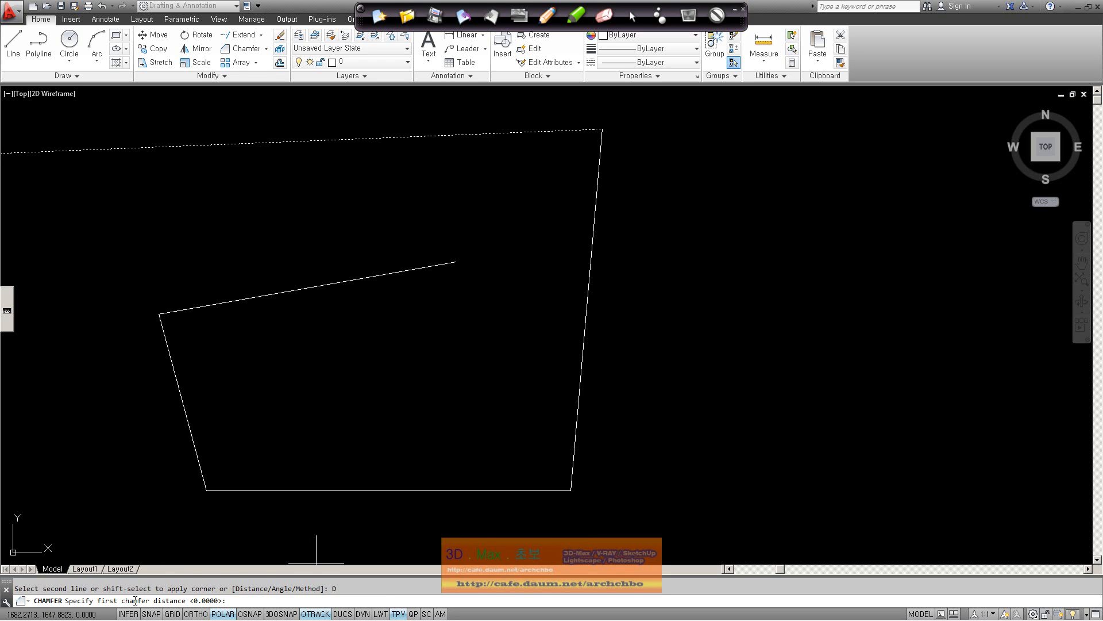
text(0)
key(Return)
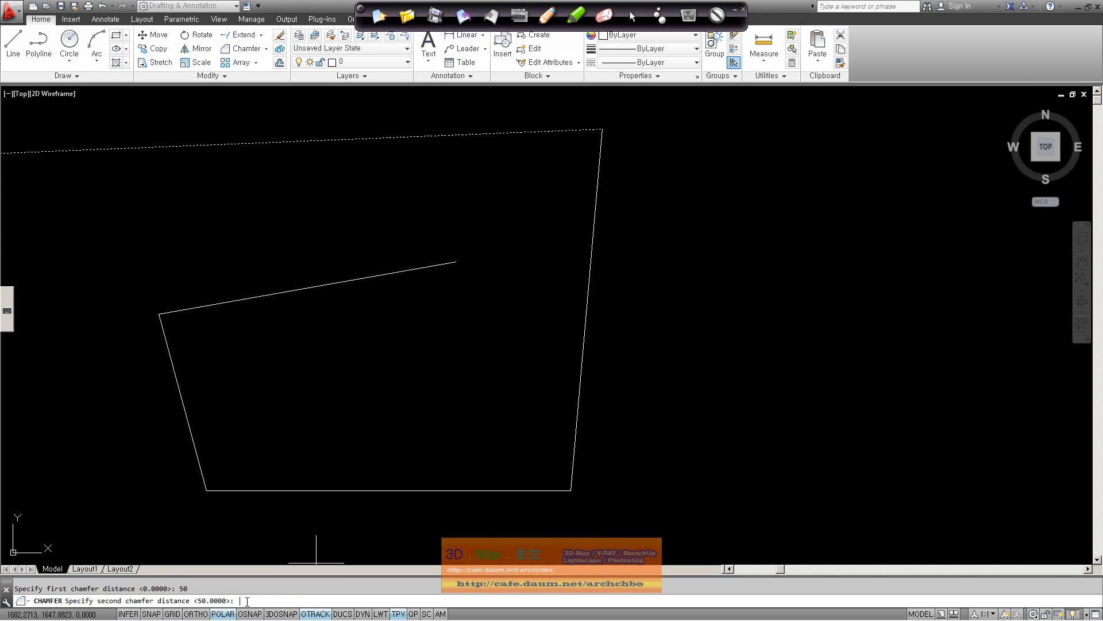
key(Return)
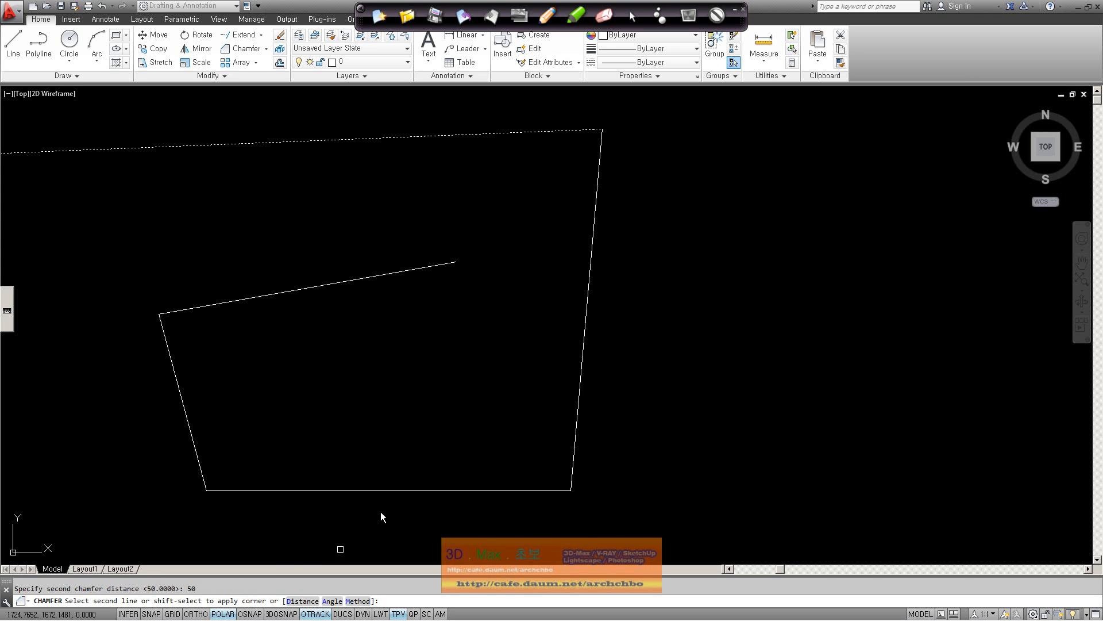
click(601, 154)
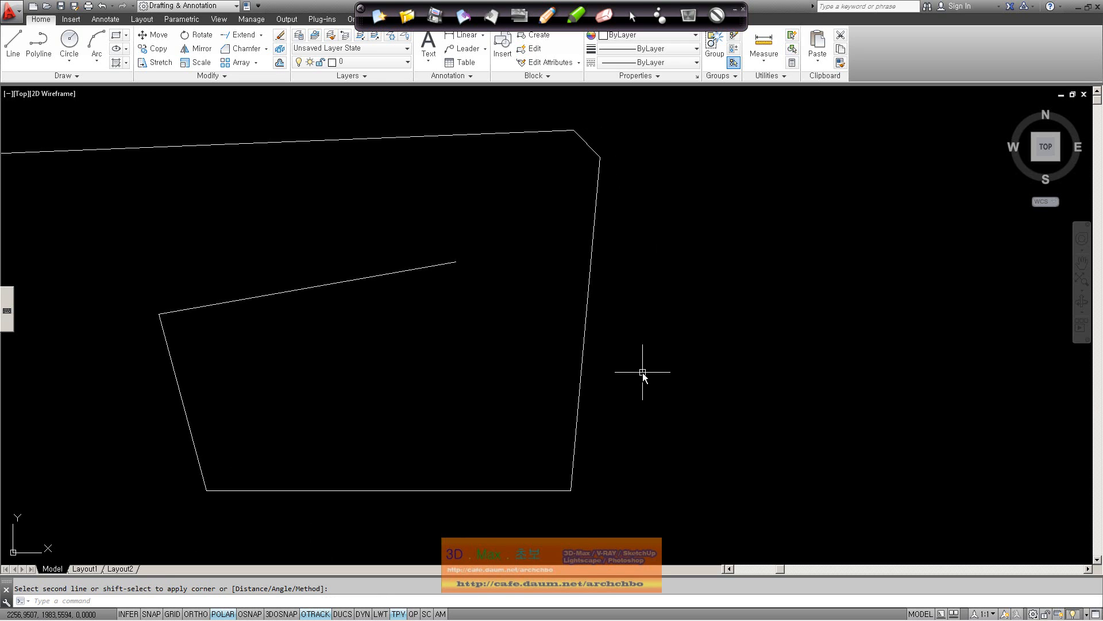
- Chamfer the lower-right corner between the right-hand line and the bottom line using the current distances
key(Return)
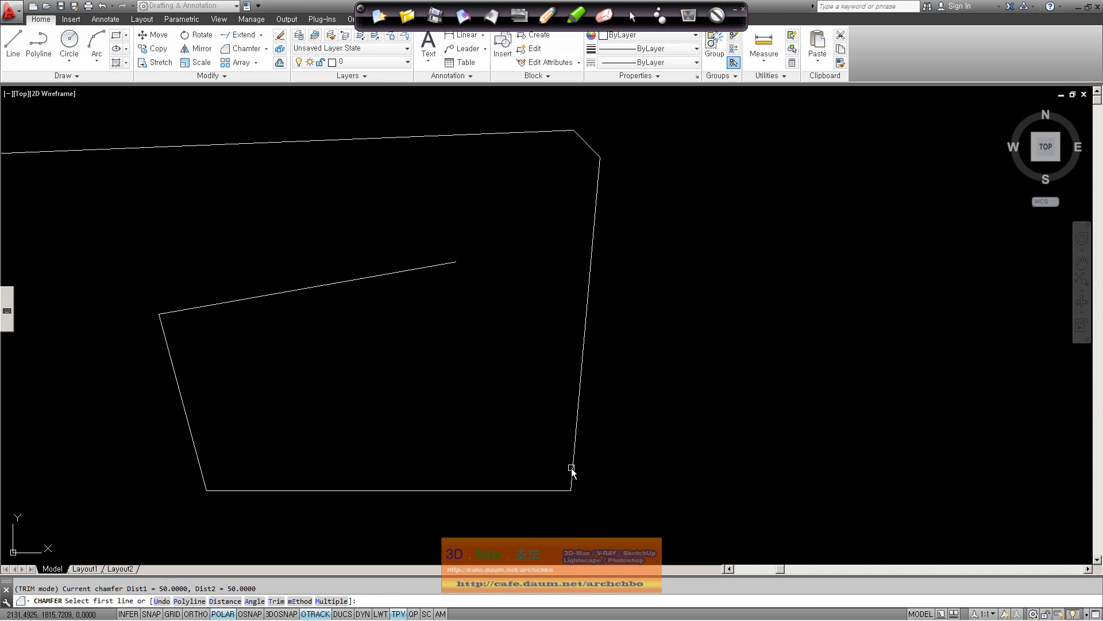
click(571, 469)
click(557, 491)
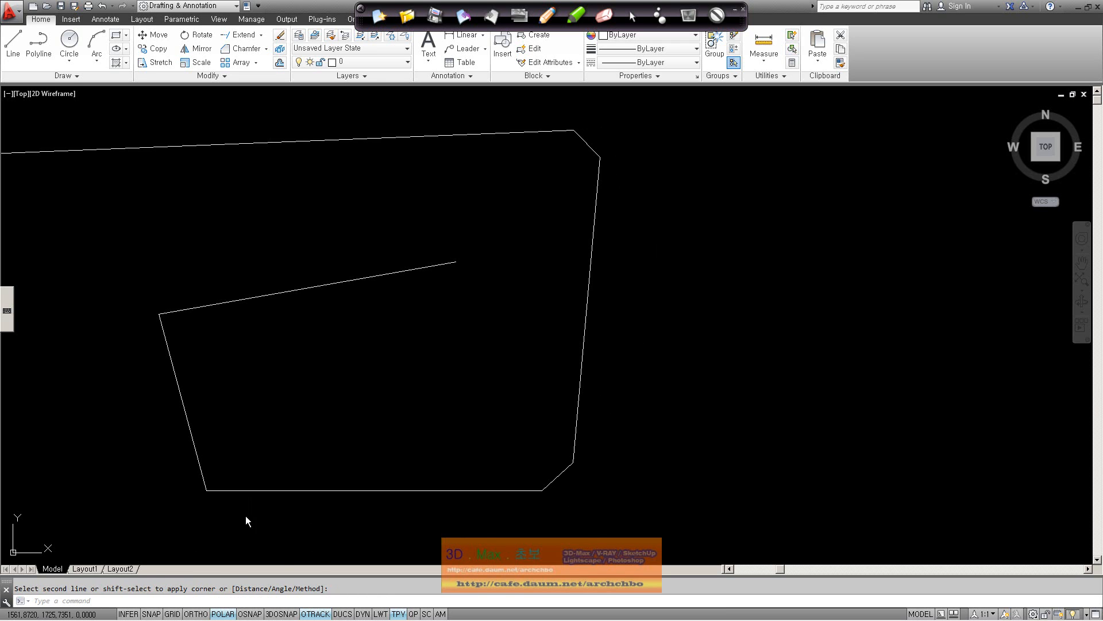
- Chamfer the lower-left corner with a first distance of 50 on the bottom line and 100 on the left-hand line
key(Return)
click(221, 493)
text(D)
key(Return)
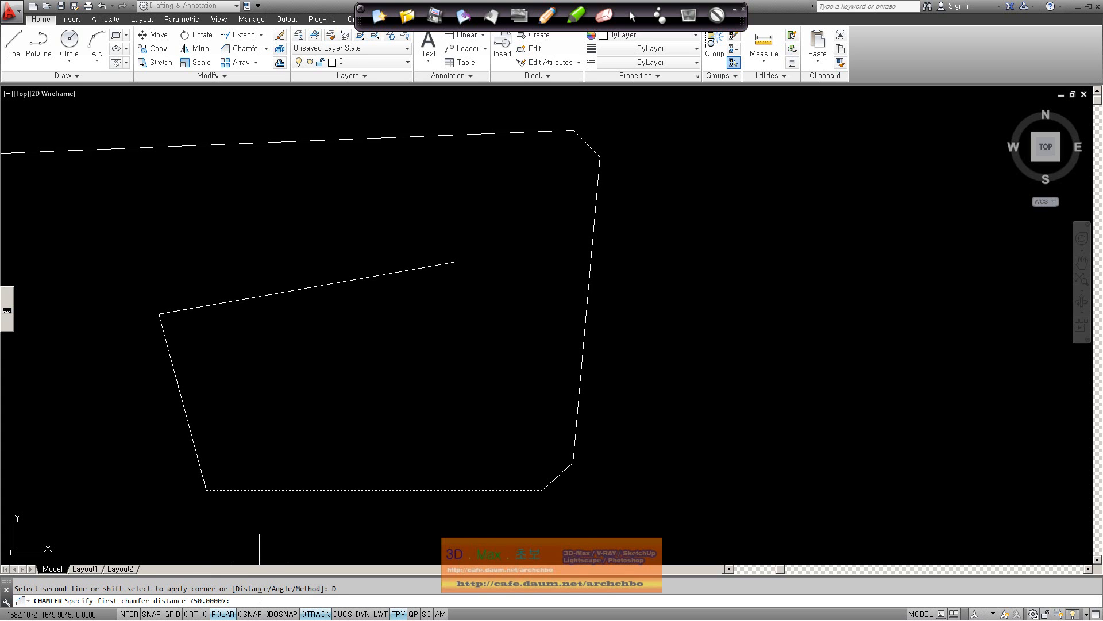
text(50)
key(Return)
text(100)
key(Return)
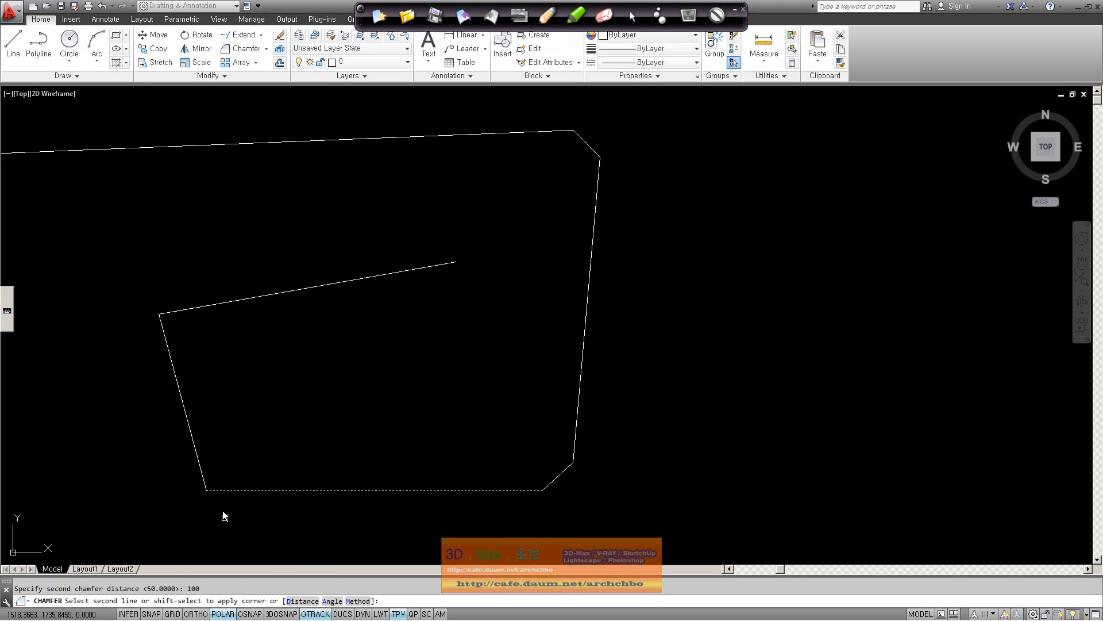
click(197, 460)
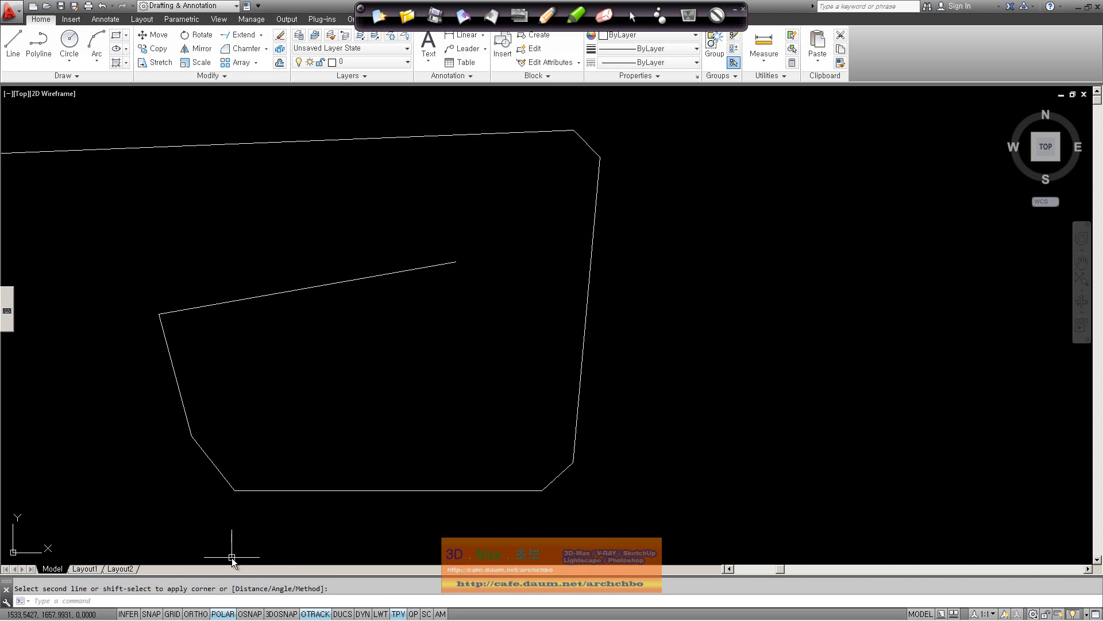
- Chamfer the corner between the left-hand line and the sloping inner line, picking the left-hand line first and keeping the current distances
key(Return)
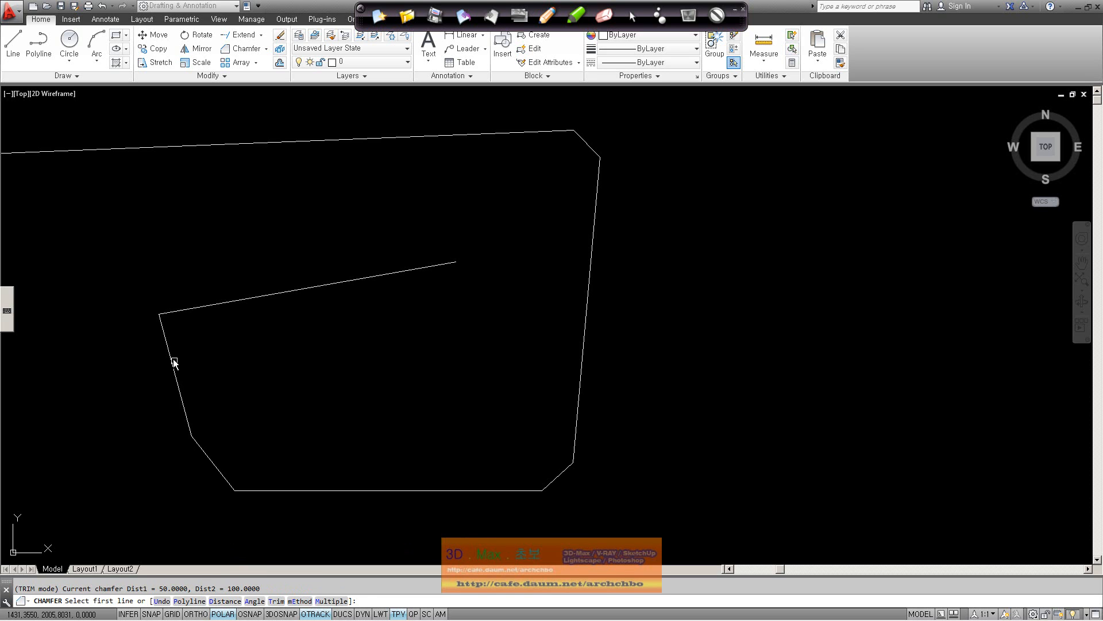
click(170, 354)
click(197, 308)
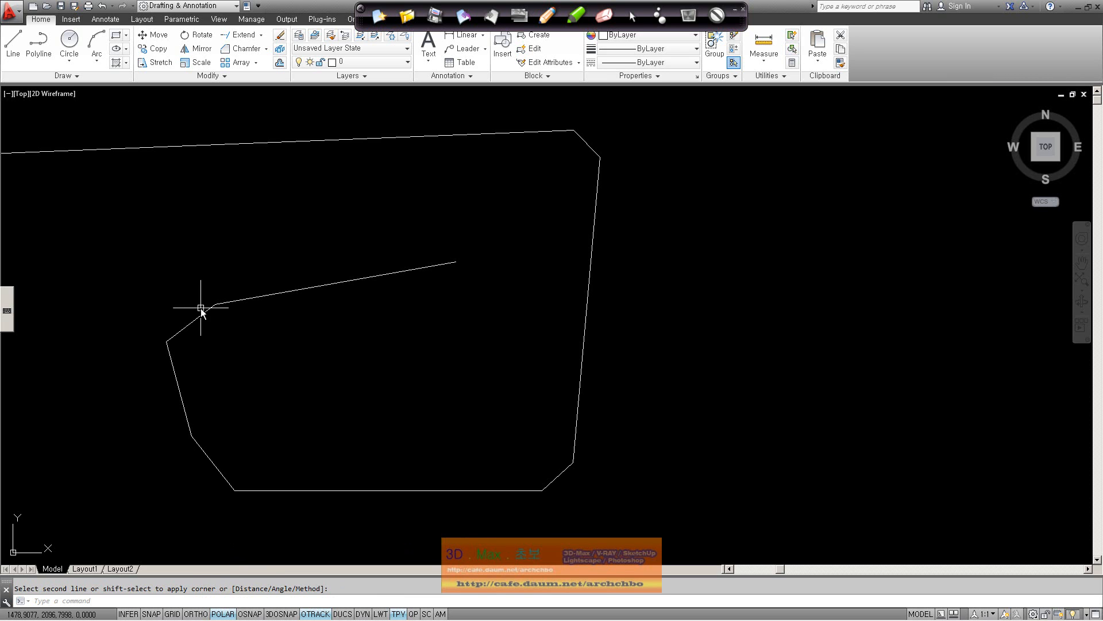
scroll(438, 424, down, 2)
scroll(431, 431, up, 2)
middle_drag(431, 387, 474, 425)
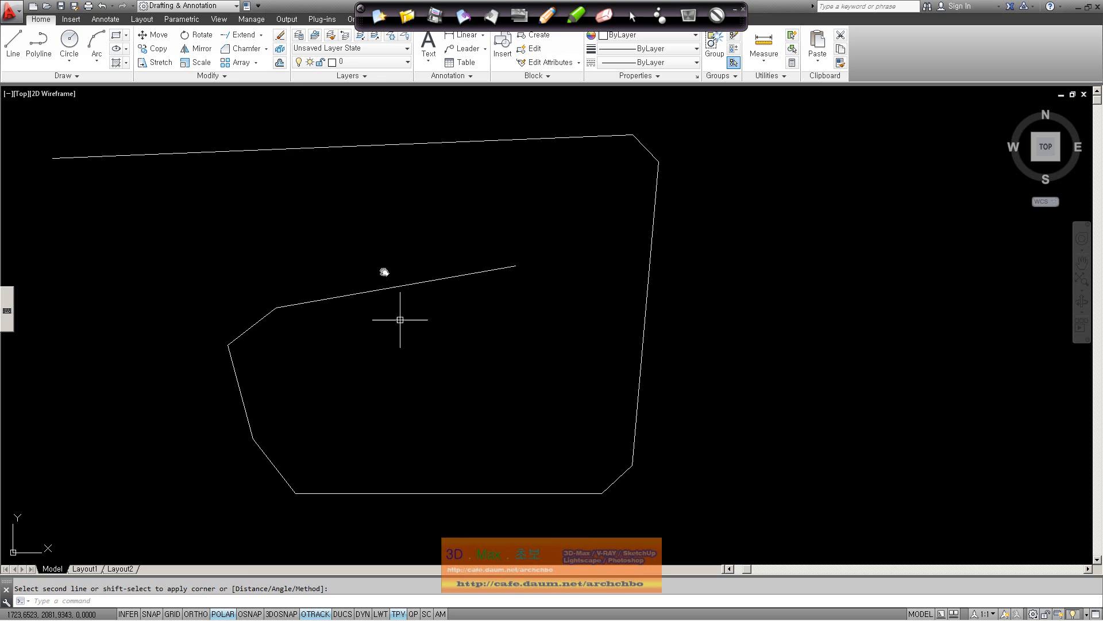
click(267, 49)
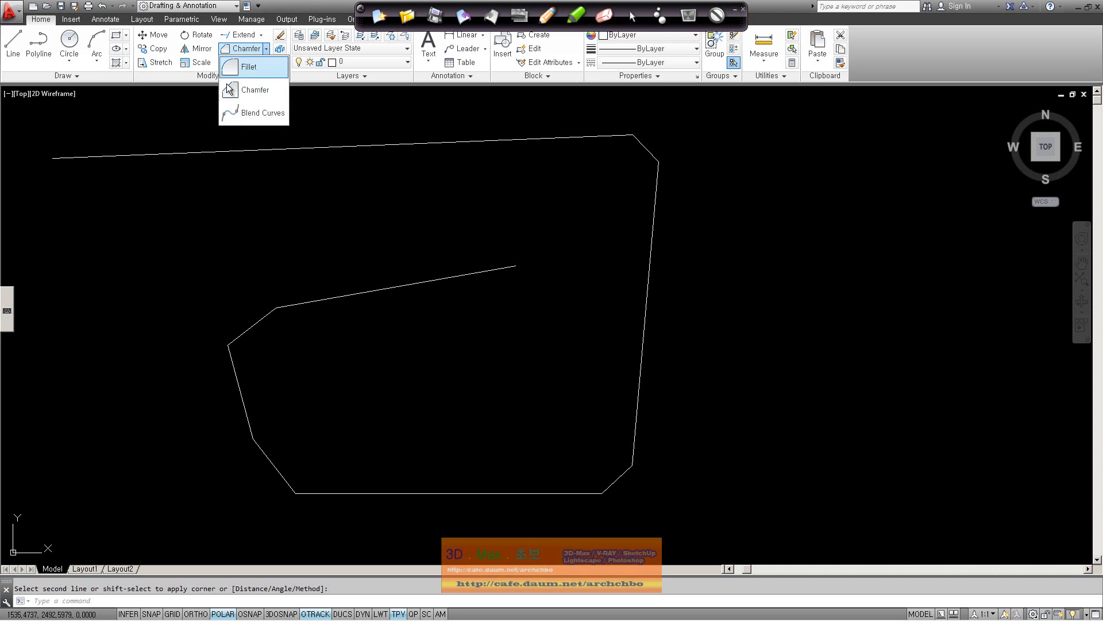
click(198, 98)
click(202, 108)
click(202, 107)
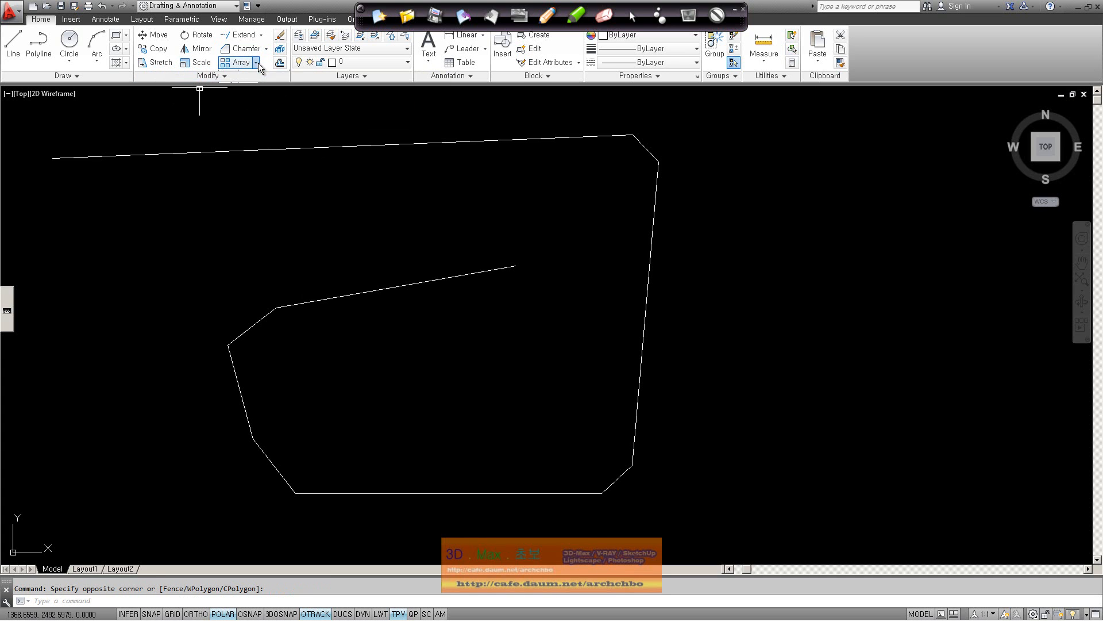
click(257, 63)
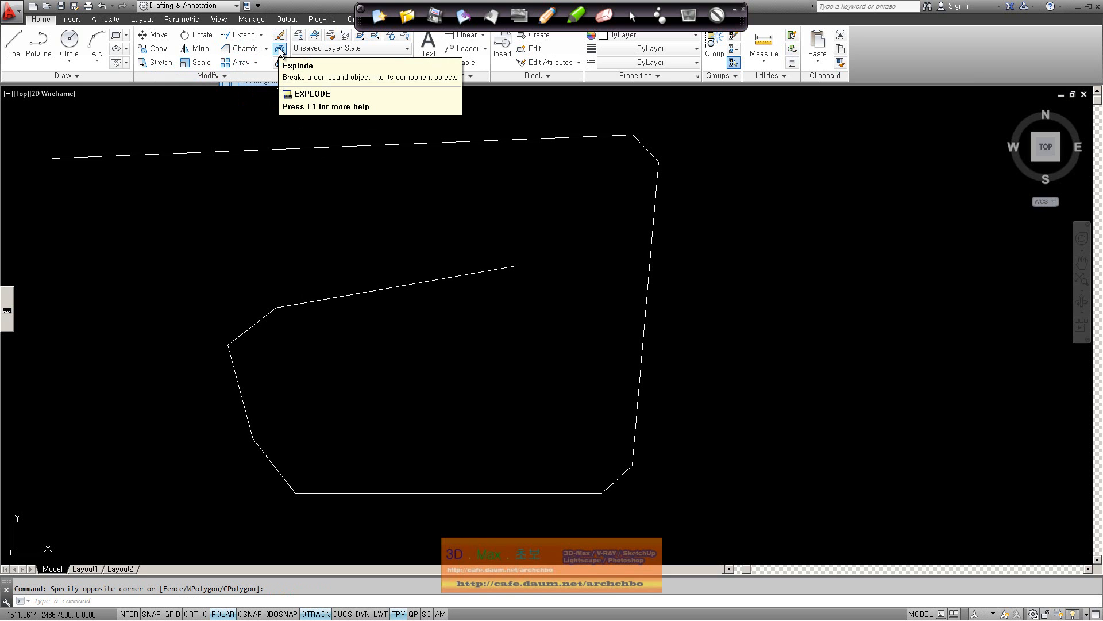
- Erase all the chamfered lines from the drawing
scroll(332, 217, down, 5)
click(512, 353)
click(197, 155)
key(Delete)
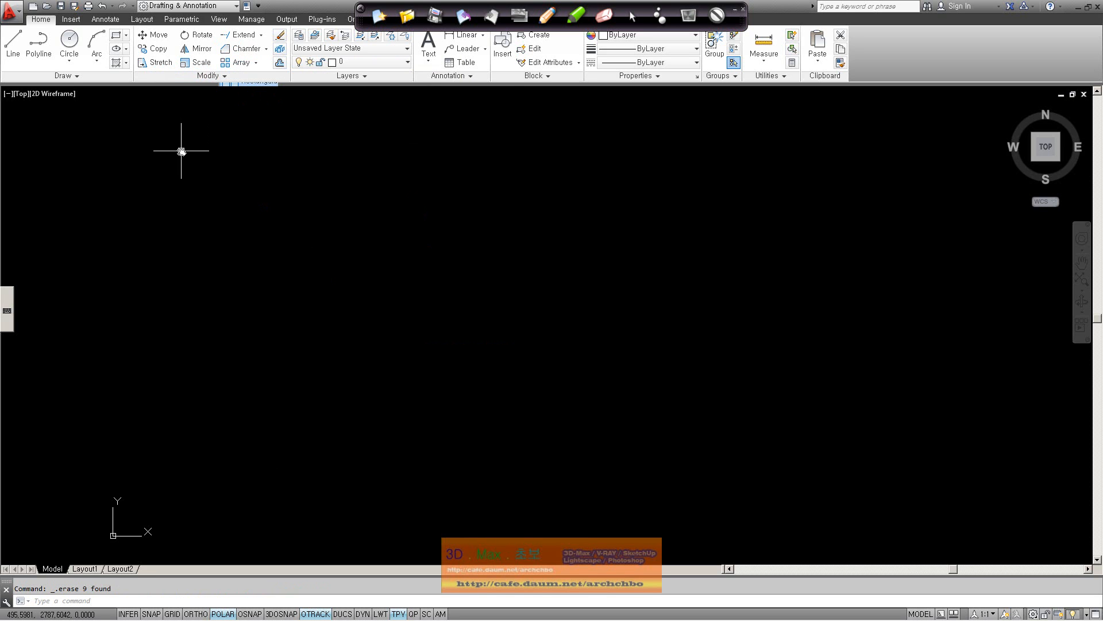
- Draw a closed six-sided polyline with a V-shaped notch in its upper edge, turning on object snap to end it at the start point
click(39, 58)
click(190, 252)
click(331, 161)
click(391, 262)
click(481, 212)
click(492, 343)
click(176, 344)
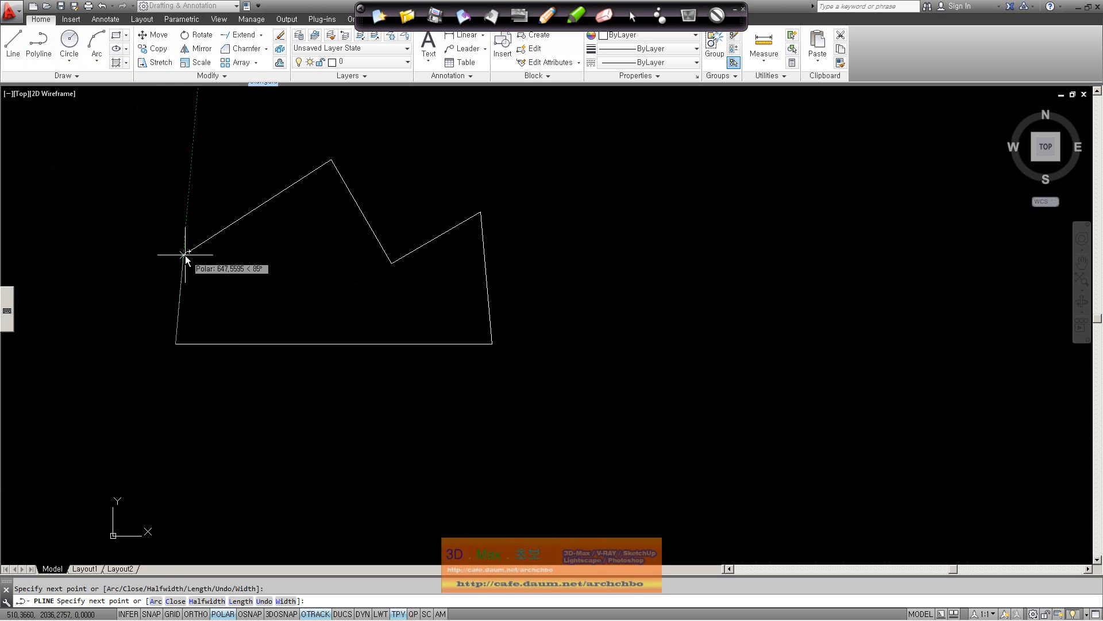
click(248, 613)
click(190, 251)
right_click(248, 273)
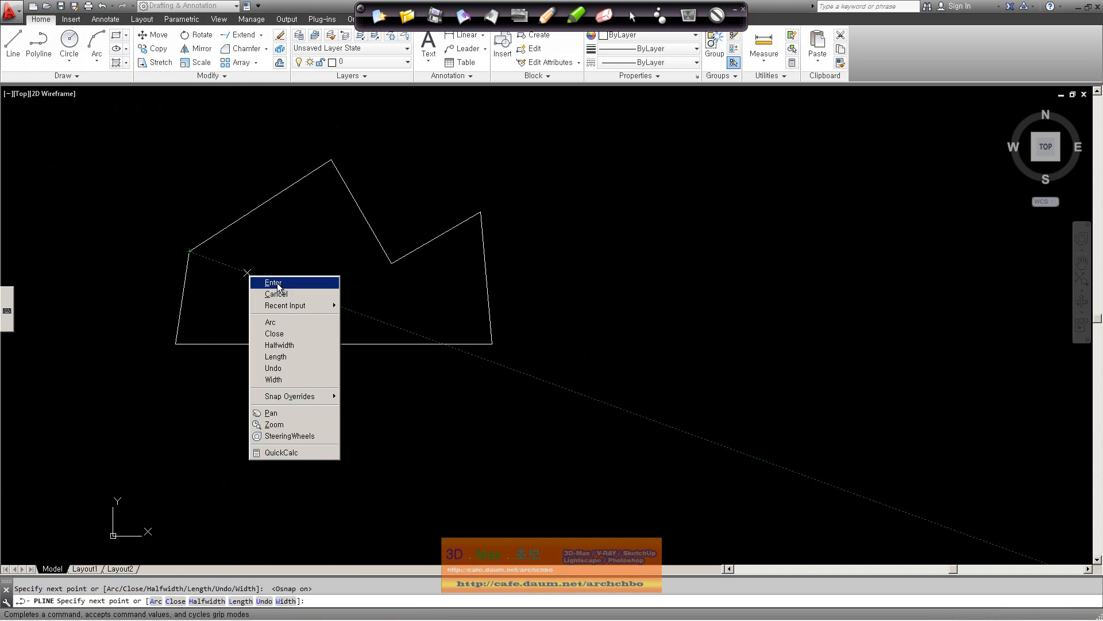
click(275, 282)
- Explode the closed polyline into separate lines and check the result by selecting its upper-left segment
click(300, 344)
key(Escape)
mouse_move(360, 207)
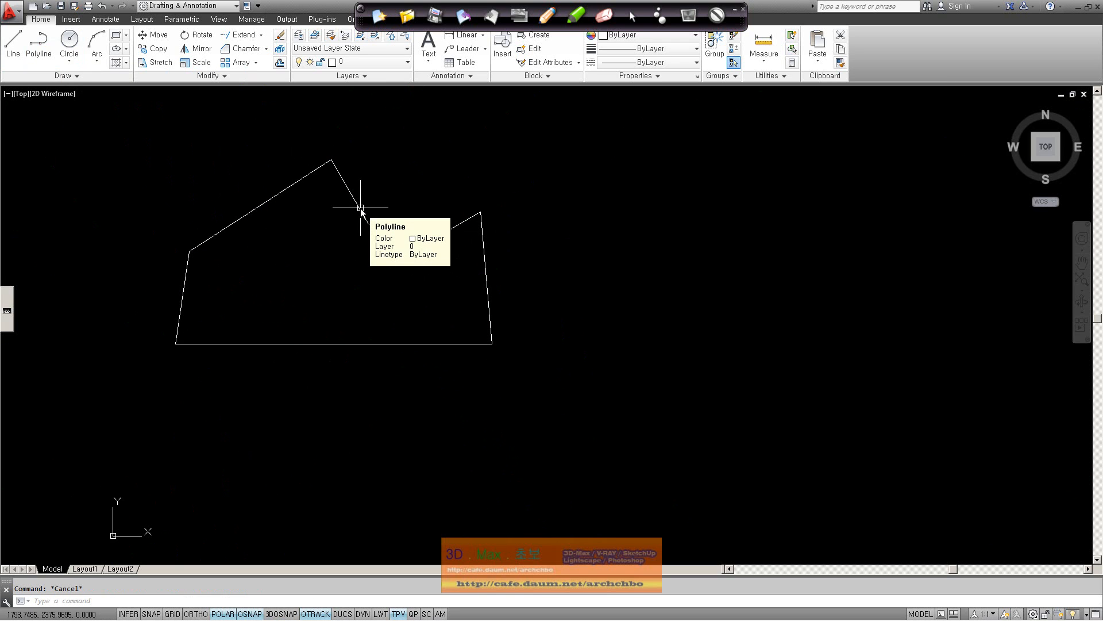
click(280, 50)
click(290, 185)
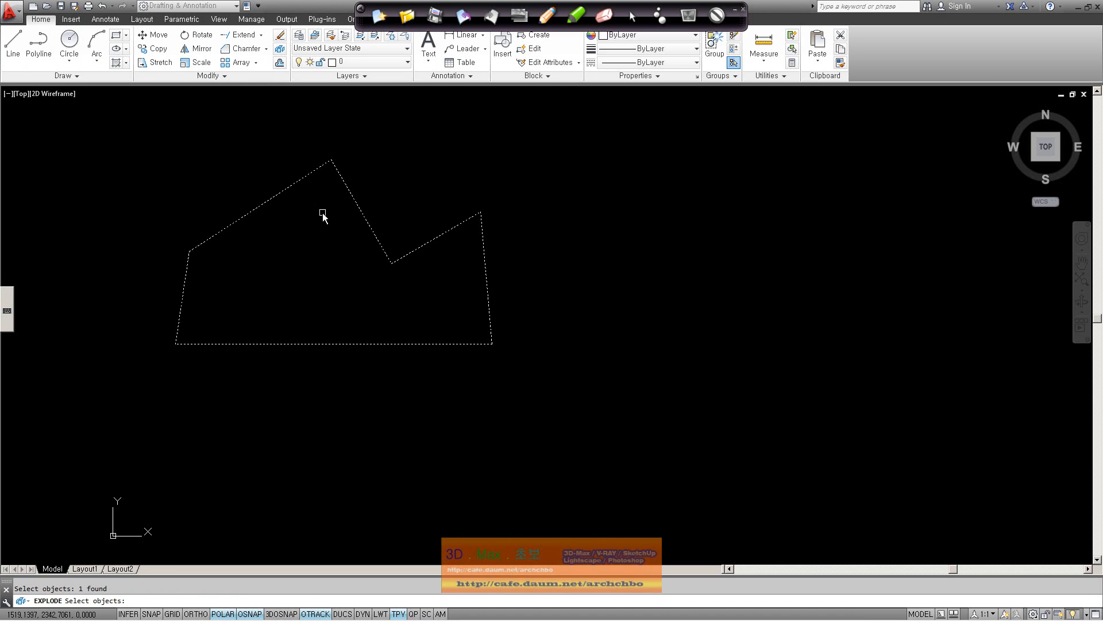
key(Return)
click(283, 190)
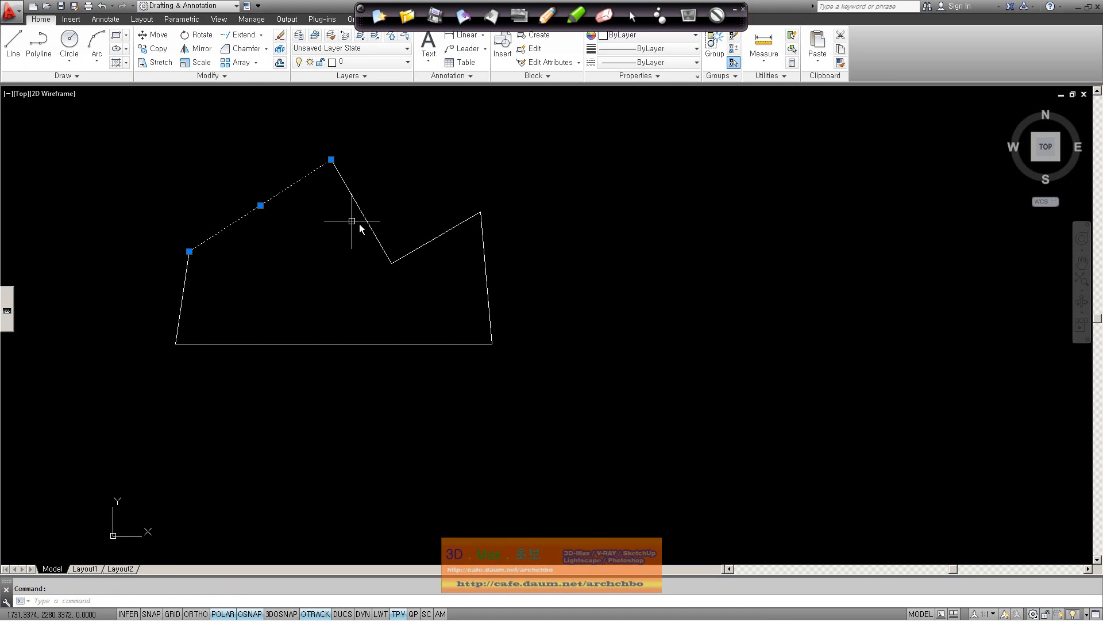
key(Escape)
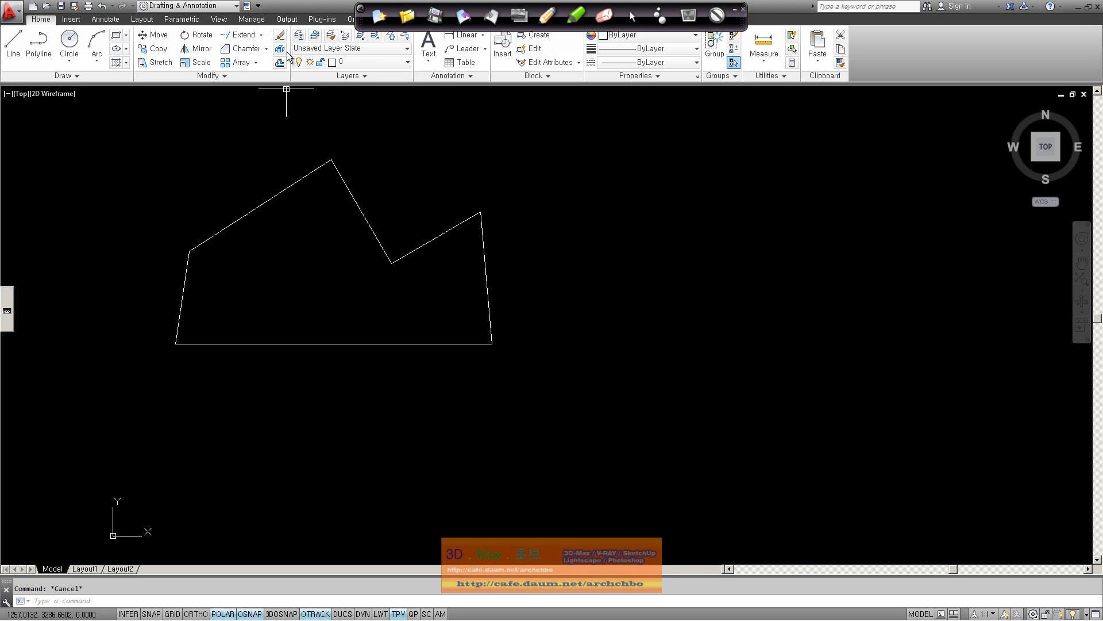
click(123, 601)
text(x)
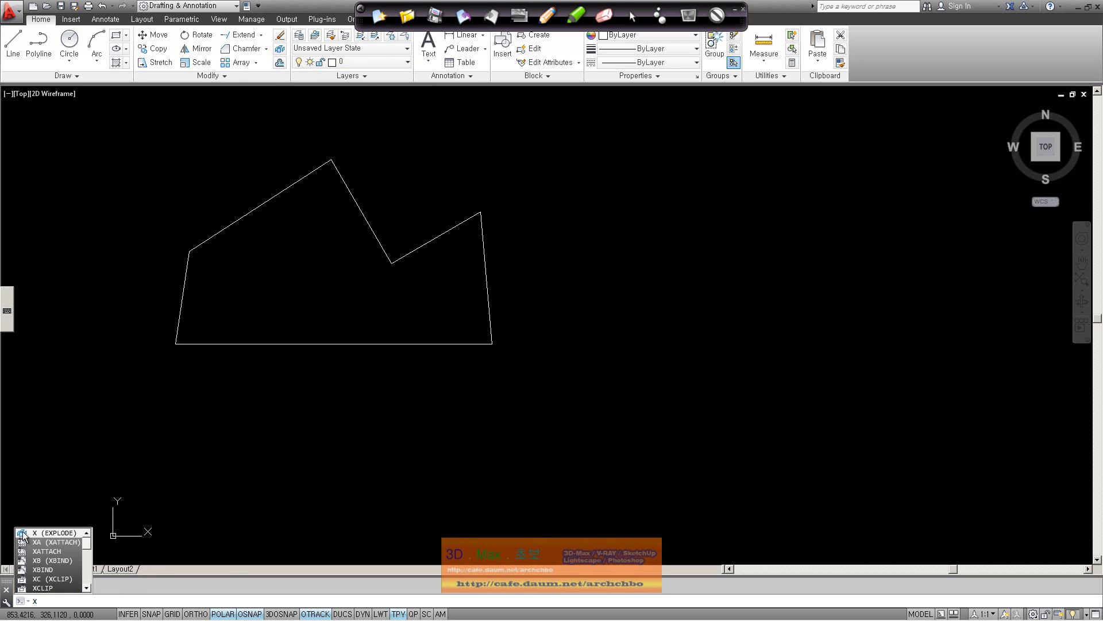
key(Return)
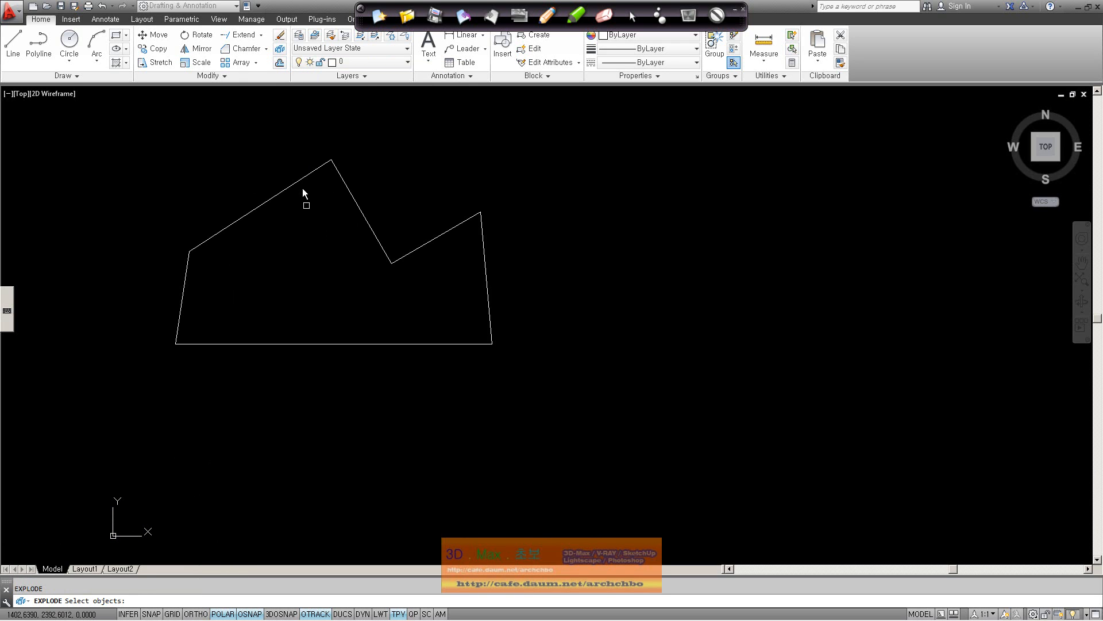
key(Return)
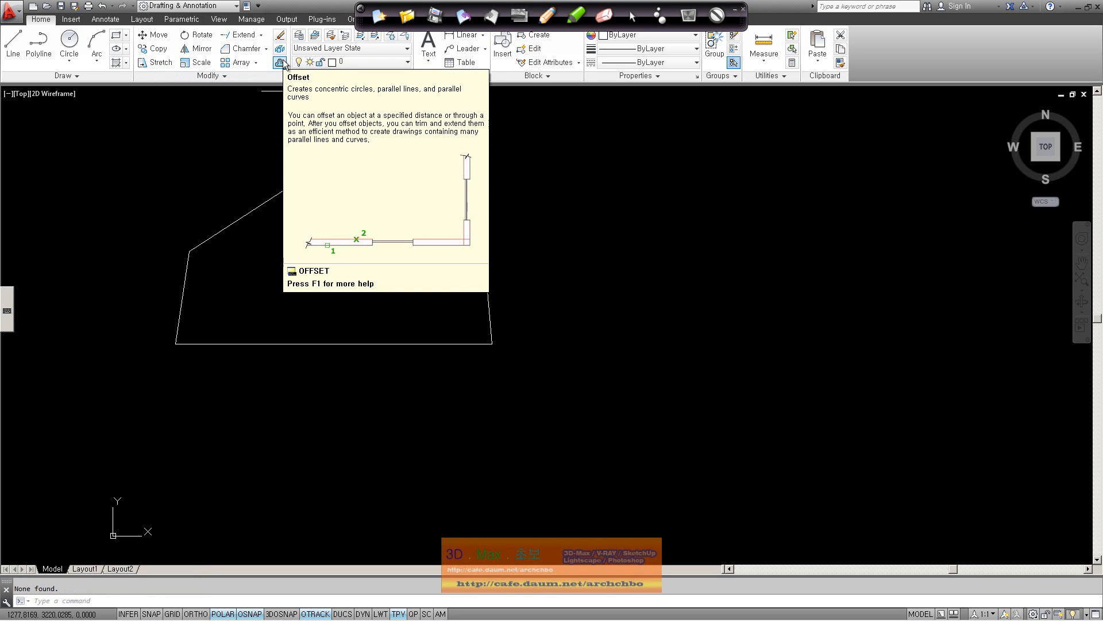
- Erase all the lines of the exploded shape
click(611, 452)
click(150, 131)
key(Delete)
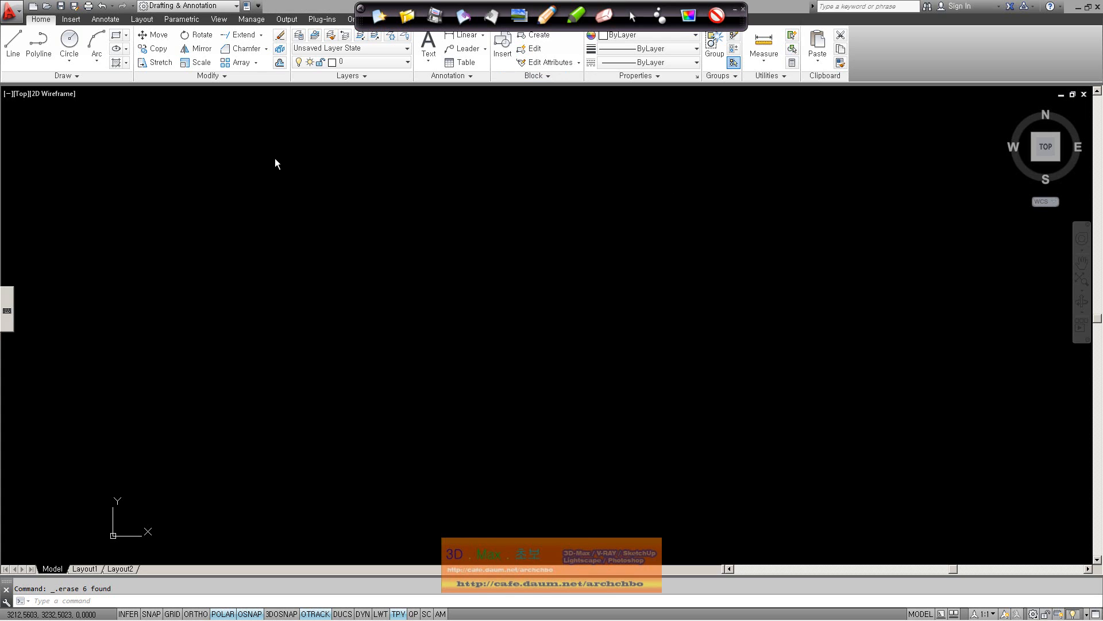
- Sketch a rectangular room plan with double wall lines in red, and add an open door in the right-hand wall
click(548, 17)
mouse_move(358, 131)
mouse_down()
mouse_move(363, 318)
mouse_move(654, 336)
mouse_up()
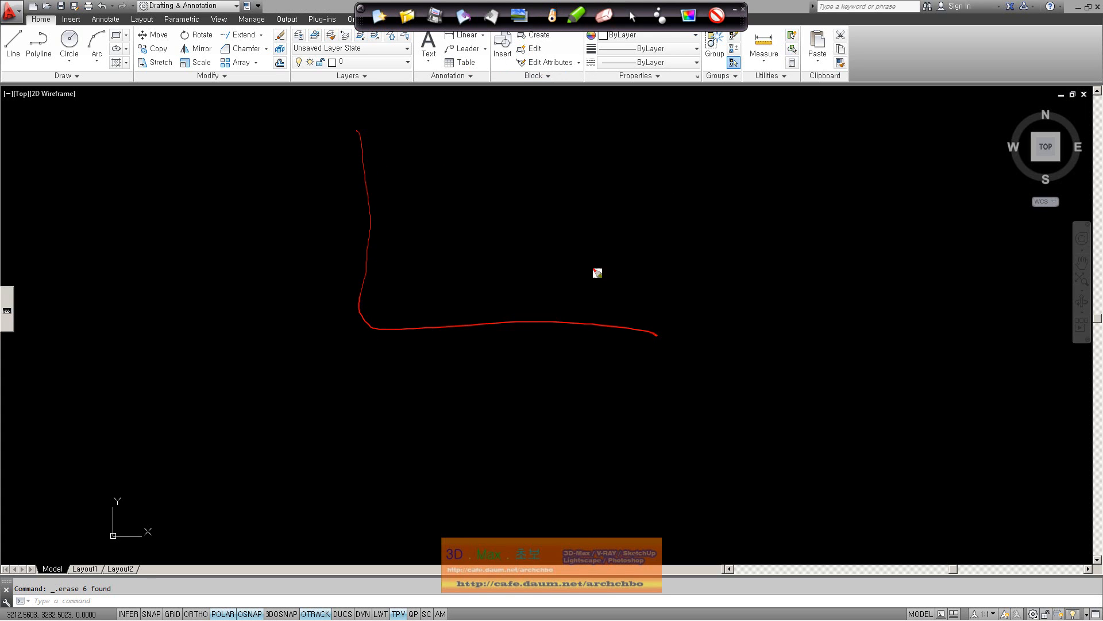
mouse_move(361, 124)
mouse_down()
mouse_move(586, 120)
mouse_move(656, 267)
mouse_move(652, 334)
mouse_up()
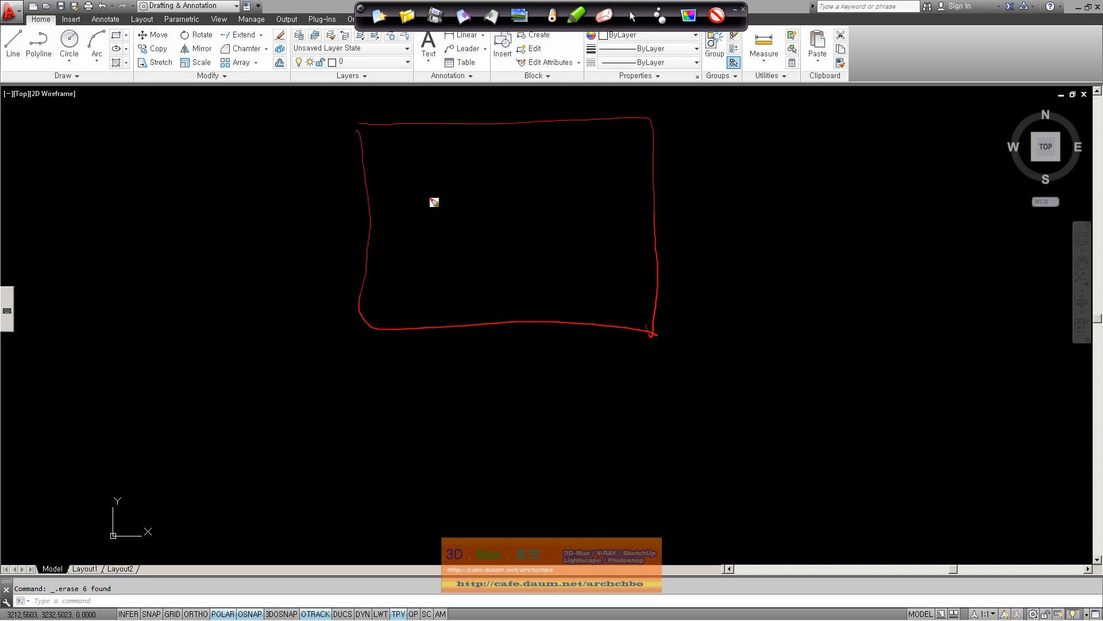
mouse_move(371, 138)
mouse_down()
mouse_move(637, 134)
mouse_move(635, 314)
mouse_up()
mouse_move(375, 147)
mouse_down()
mouse_move(406, 303)
mouse_move(651, 302)
mouse_move(648, 270)
mouse_move(659, 270)
mouse_up()
drag(632, 215, 653, 213)
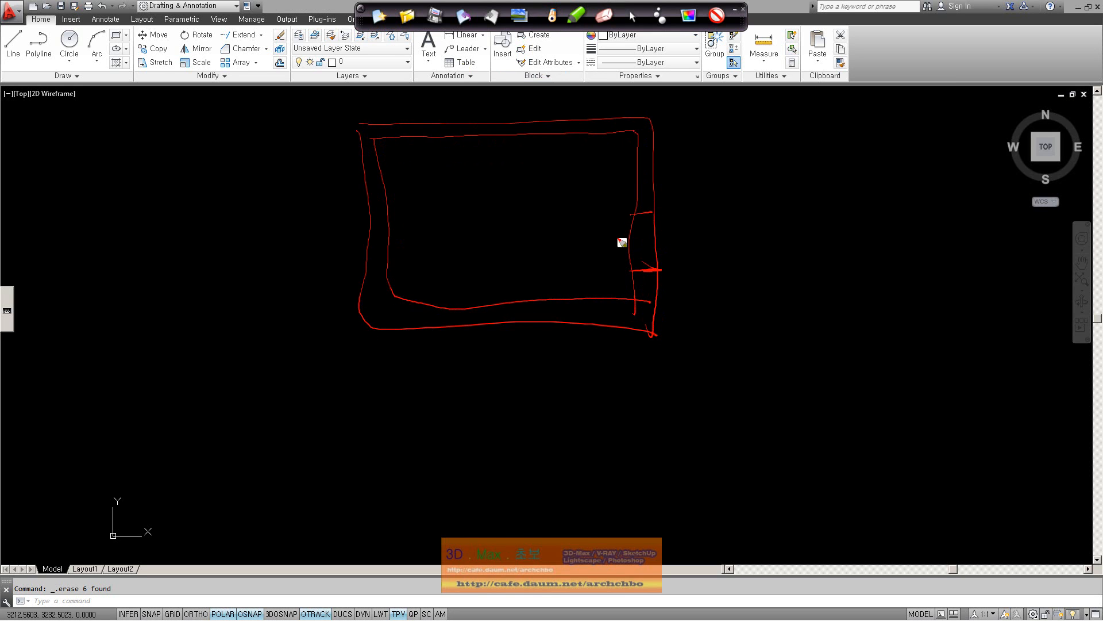
mouse_move(635, 262)
mouse_down()
mouse_move(570, 283)
mouse_move(639, 227)
mouse_move(596, 239)
mouse_move(581, 283)
mouse_move(641, 275)
mouse_up()
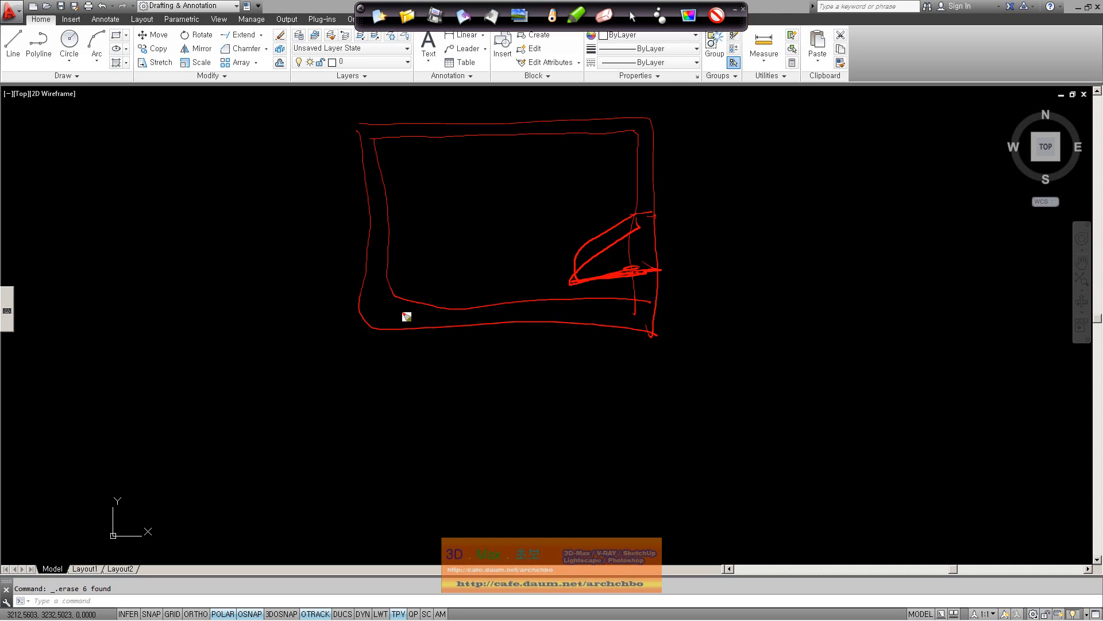
- Sketch red centre lines through the four walls of the room plan and write the label offset beside it
drag(339, 315, 751, 303)
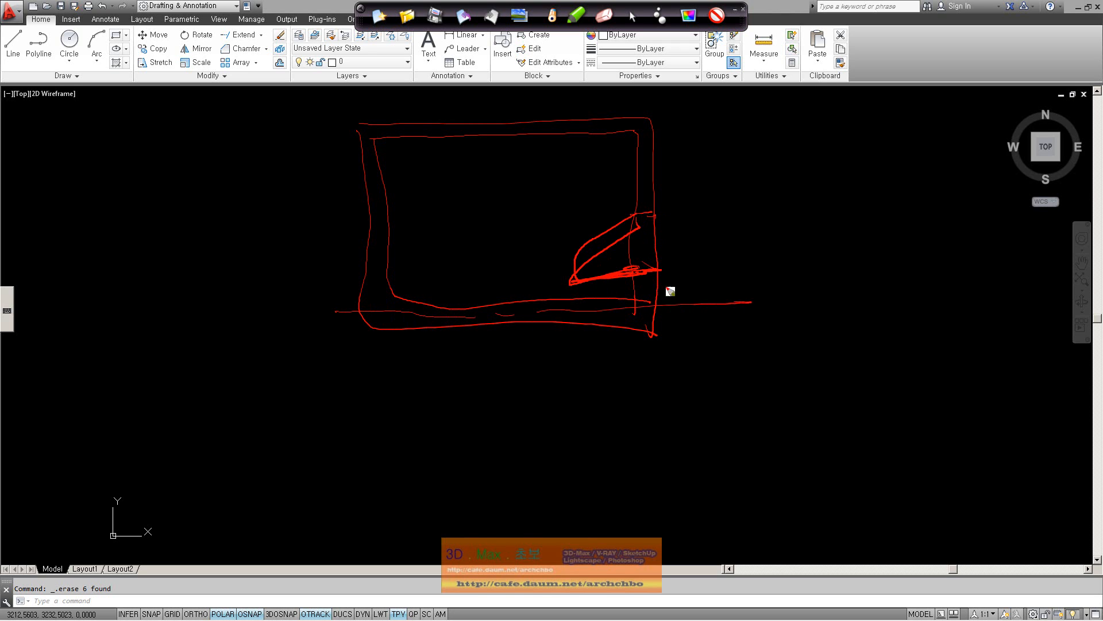
drag(370, 121, 392, 380)
mouse_move(335, 148)
mouse_down()
mouse_move(357, 133)
mouse_move(717, 123)
mouse_up()
mouse_move(639, 96)
mouse_down()
mouse_move(655, 339)
mouse_move(646, 370)
mouse_up()
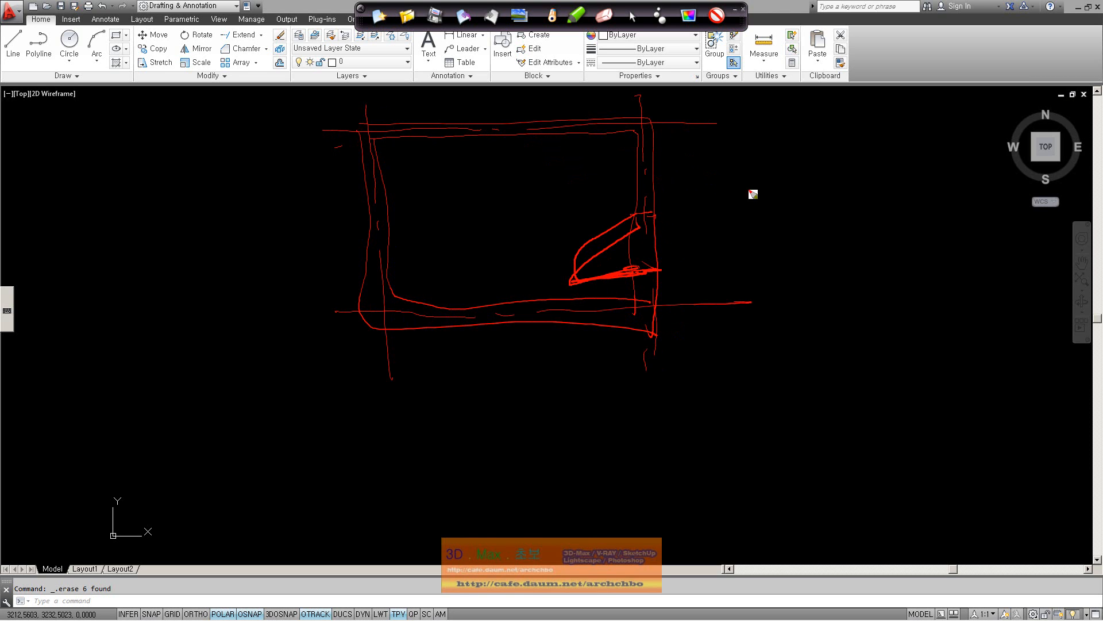
mouse_move(794, 150)
mouse_down()
mouse_move(803, 140)
mouse_move(840, 148)
mouse_move(860, 171)
mouse_move(912, 145)
mouse_up()
drag(898, 138, 895, 190)
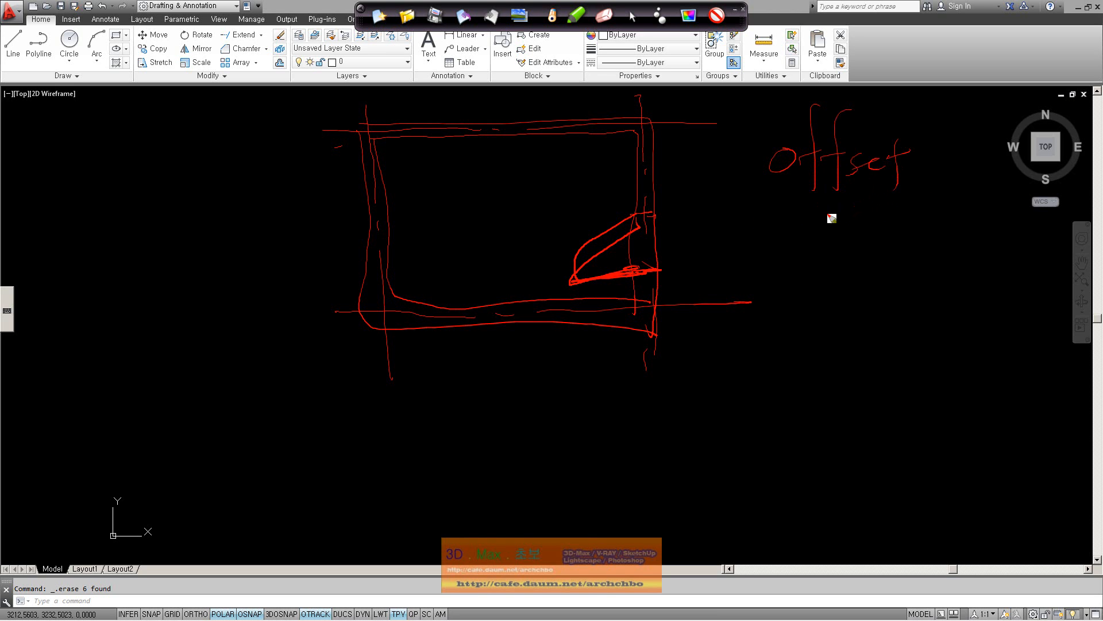
- Mark the right end of the top wall with red strokes and add a yellow arrow with a handwritten note beside it
drag(652, 122, 723, 115)
mouse_move(654, 119)
mouse_down()
mouse_move(577, 133)
mouse_move(592, 130)
mouse_up()
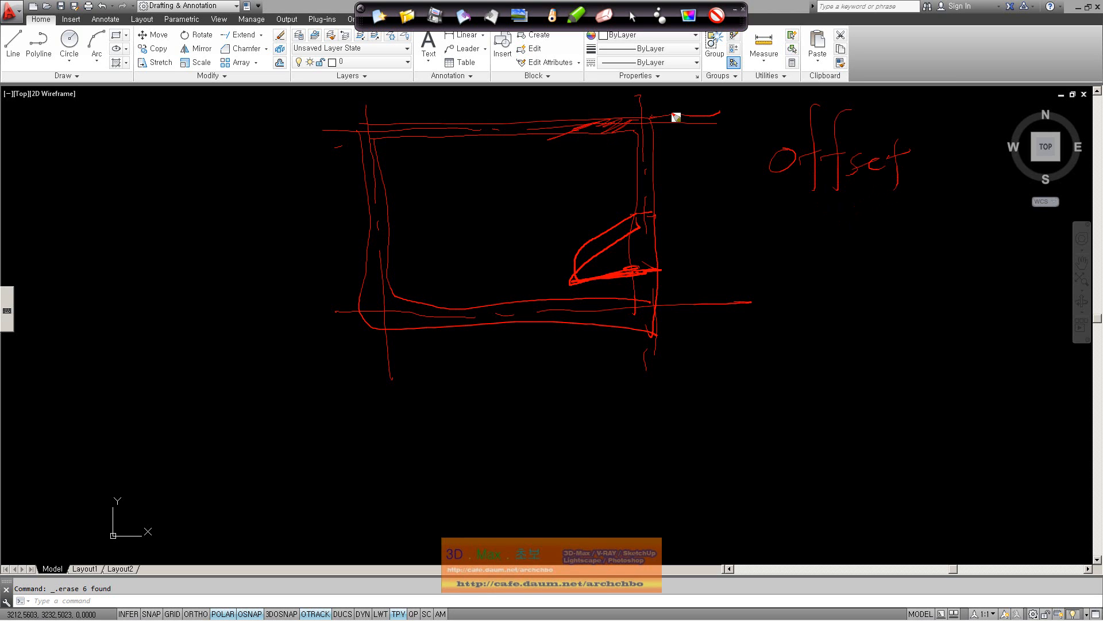
click(685, 17)
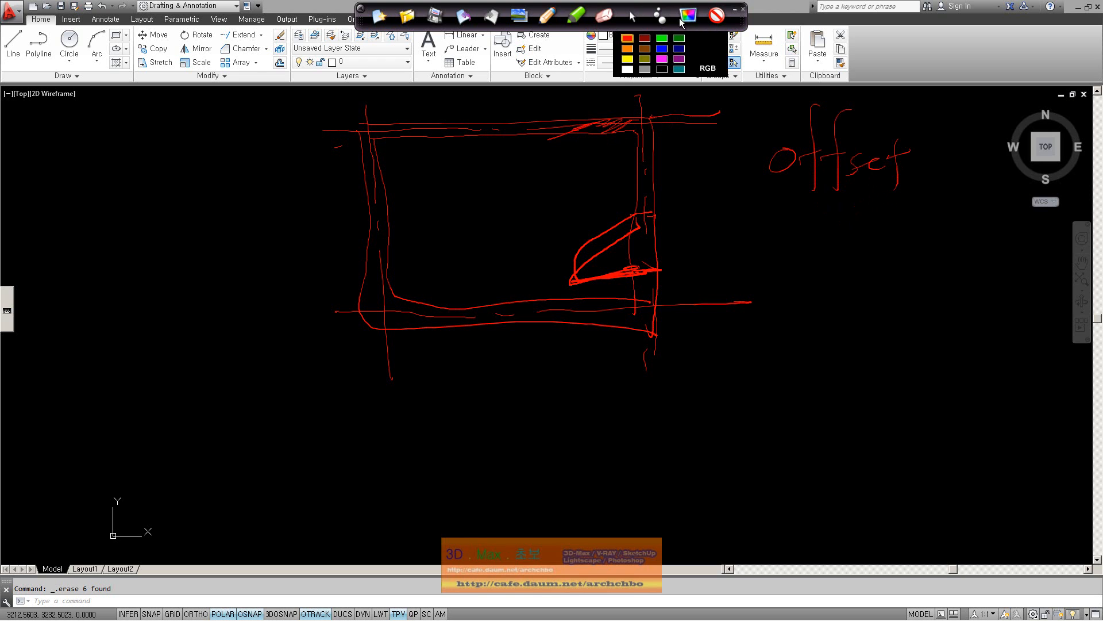
click(628, 59)
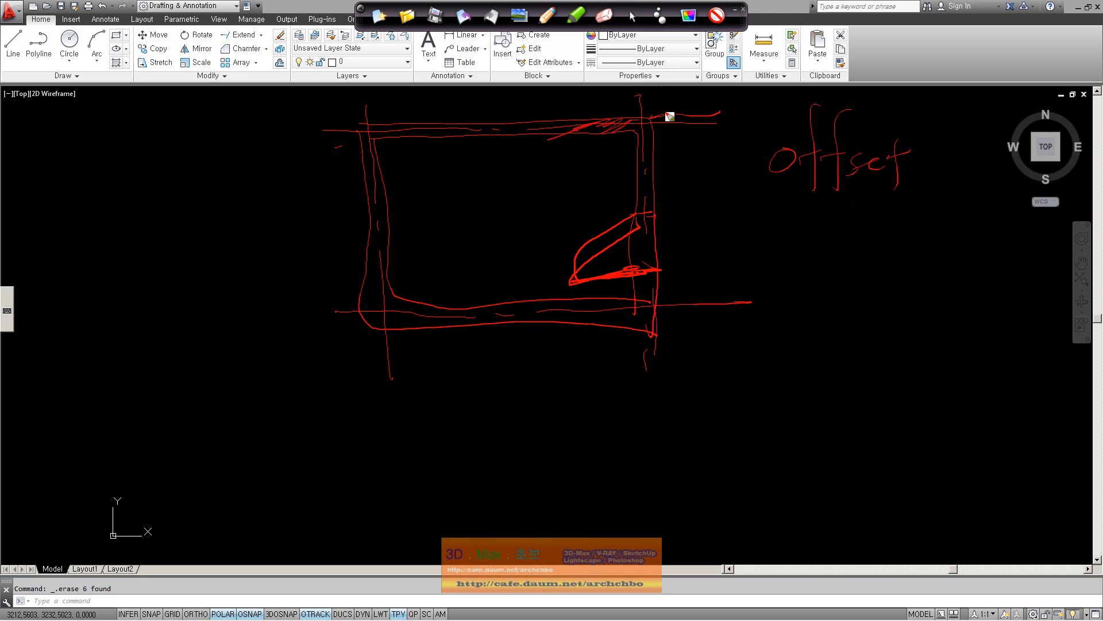
click(663, 19)
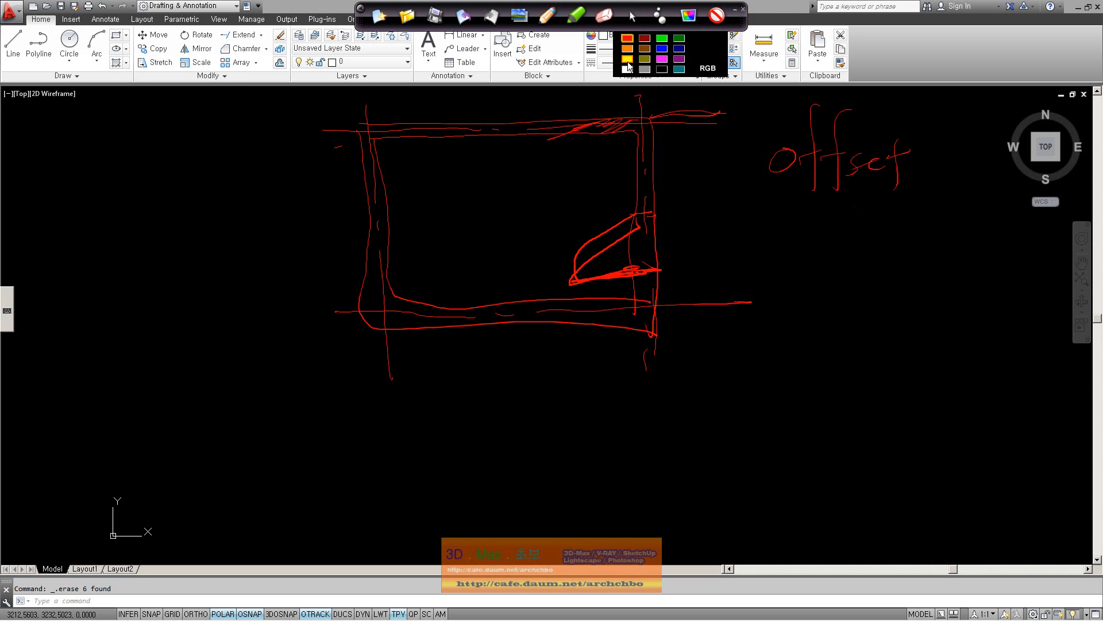
mouse_move(649, 120)
mouse_down()
mouse_move(724, 112)
mouse_move(771, 123)
mouse_up()
drag(660, 123, 753, 144)
mouse_move(757, 134)
mouse_down()
mouse_move(758, 146)
mouse_move(774, 111)
mouse_move(745, 124)
mouse_up()
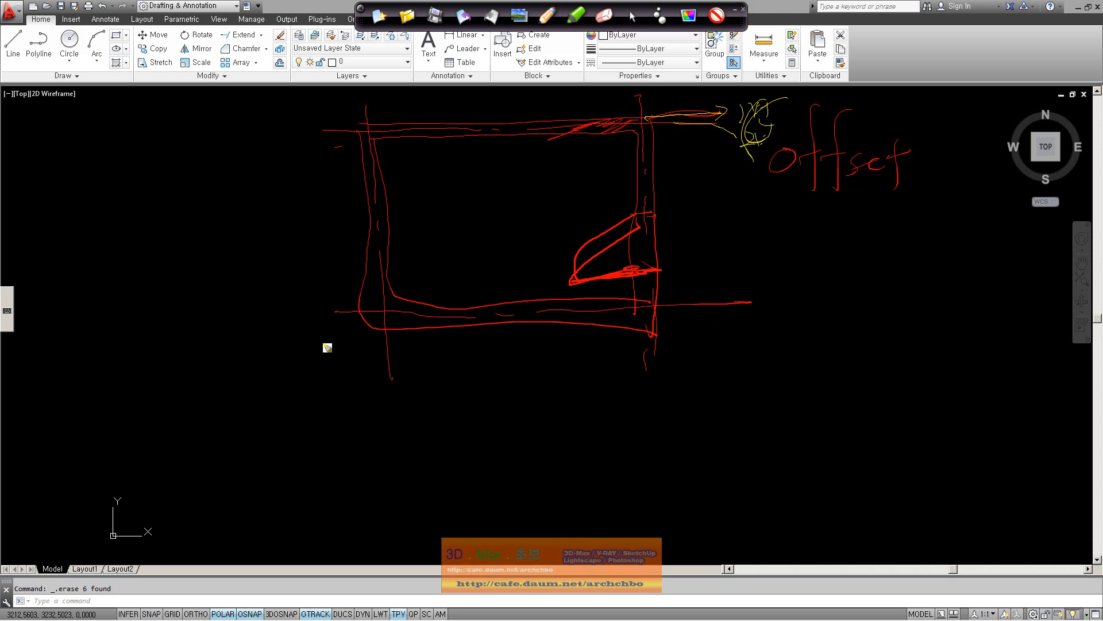
- Number the left wall's centre, inner and outer lines 1, 2 and 3 below the plan in yellow, with leader lines
mouse_move(400, 395)
mouse_down()
mouse_move(419, 414)
mouse_move(419, 401)
mouse_up()
mouse_move(390, 276)
mouse_down()
mouse_move(450, 396)
mouse_move(485, 421)
mouse_up()
mouse_move(358, 299)
mouse_down()
mouse_move(357, 423)
mouse_move(383, 434)
mouse_up()
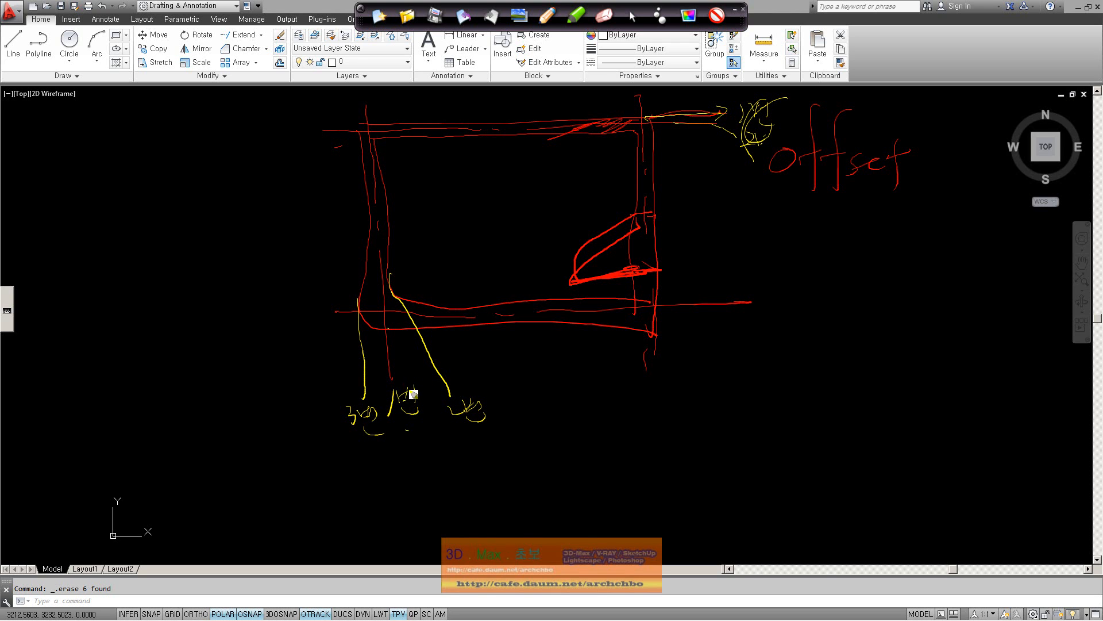
- Sketch a yellow vertical centre line to the right of the room plan and underline the offset label
drag(776, 281, 795, 390)
drag(801, 408, 808, 549)
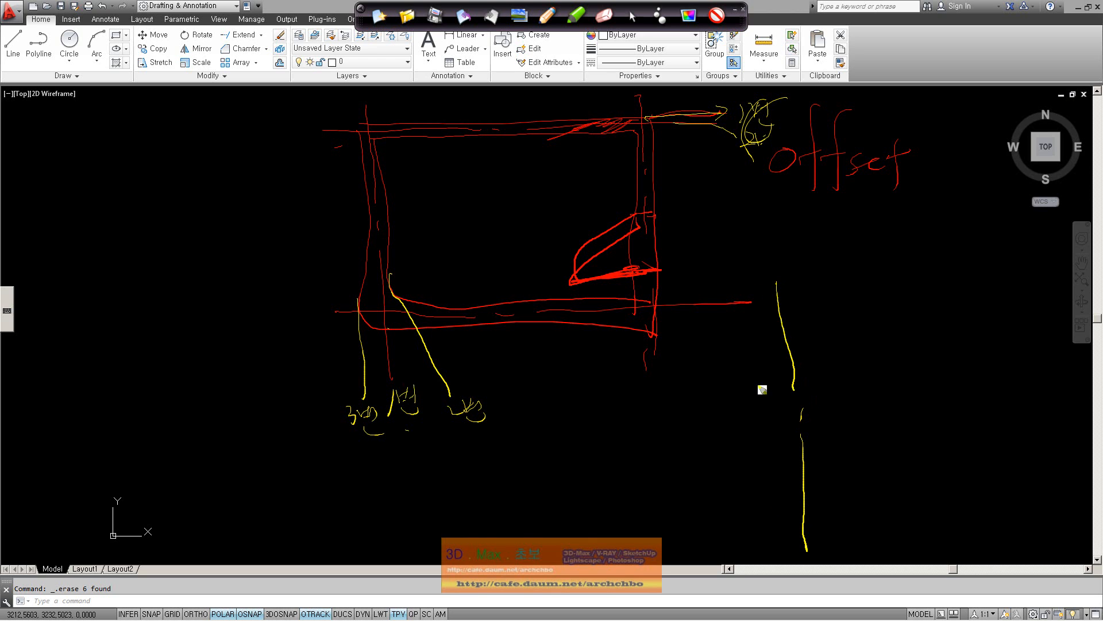
drag(747, 202, 921, 197)
- Write two yellow wall-type labels to the left of the plan and add two branching notes with arrows pointing to the left wall
drag(77, 216, 86, 231)
mouse_move(94, 216)
mouse_down()
mouse_move(93, 235)
mouse_move(112, 212)
mouse_move(131, 216)
mouse_move(81, 290)
mouse_move(125, 272)
mouse_move(140, 300)
mouse_move(168, 297)
mouse_up()
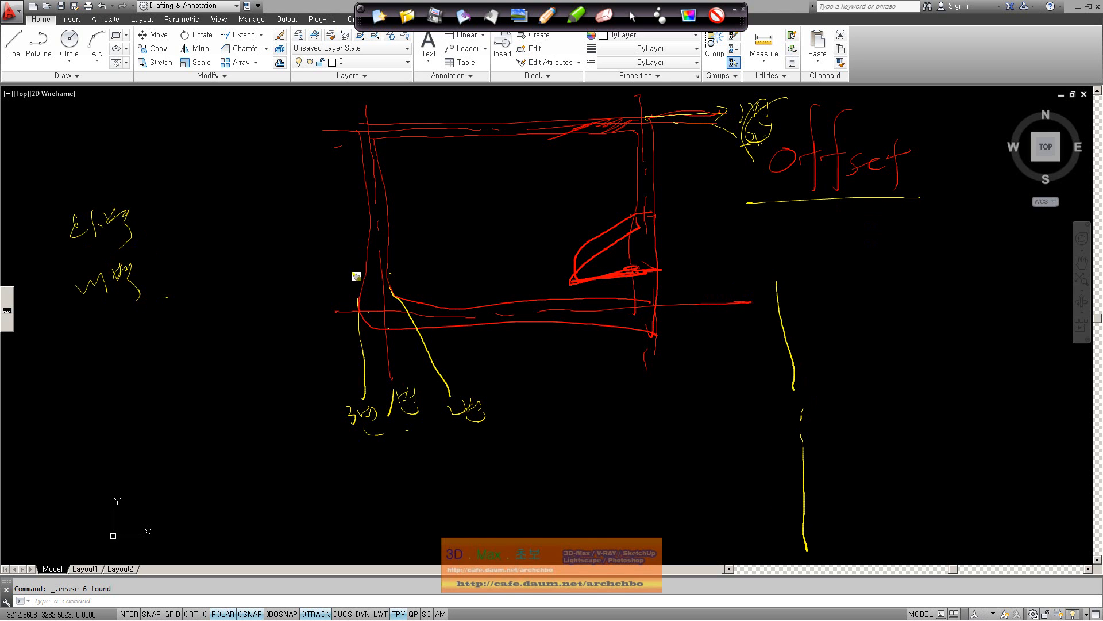
drag(276, 233, 360, 229)
drag(159, 201, 160, 205)
drag(279, 173, 350, 167)
drag(355, 159, 347, 172)
mouse_move(208, 176)
mouse_down()
mouse_move(223, 178)
mouse_move(230, 207)
mouse_up()
mouse_move(231, 182)
mouse_down()
mouse_move(246, 172)
mouse_move(264, 189)
mouse_move(284, 175)
mouse_move(314, 208)
mouse_up()
drag(208, 229, 235, 236)
drag(209, 253, 236, 248)
mouse_move(233, 235)
mouse_down()
mouse_move(299, 224)
mouse_move(290, 262)
mouse_up()
drag(148, 211, 214, 214)
drag(208, 198, 211, 222)
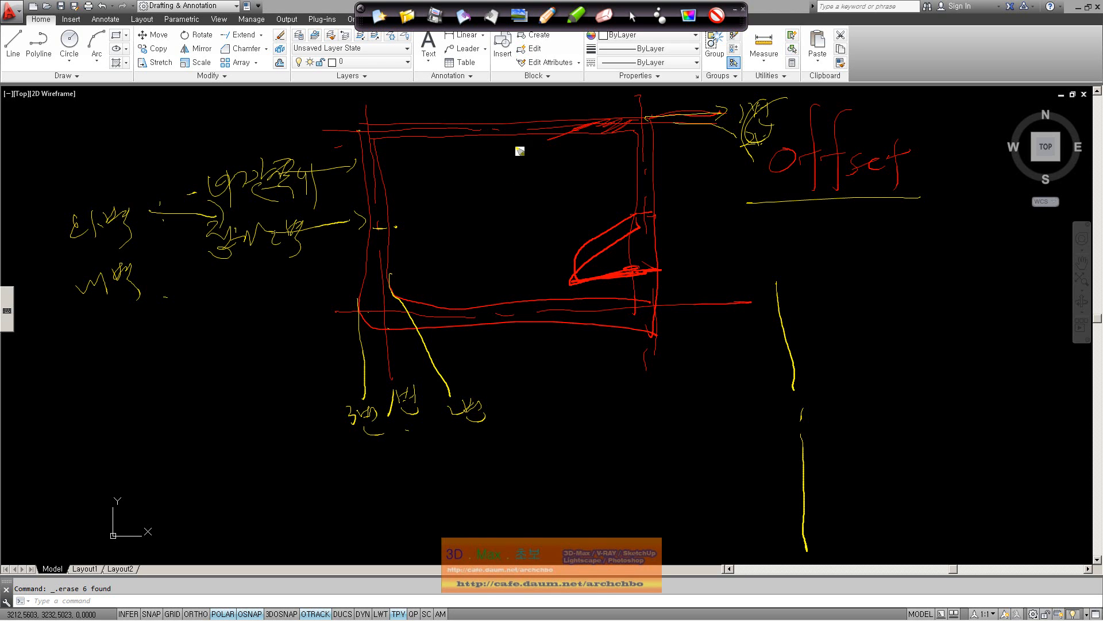
- Sketch and label an L-shaped double-line partition inside the room, and write the wall thicknesses 200–250mm and 100–150mm beside the plan
mouse_move(503, 143)
mouse_down()
mouse_move(509, 226)
mouse_move(401, 228)
mouse_move(498, 226)
mouse_move(539, 201)
mouse_move(587, 193)
mouse_move(578, 214)
mouse_up()
drag(553, 223, 569, 220)
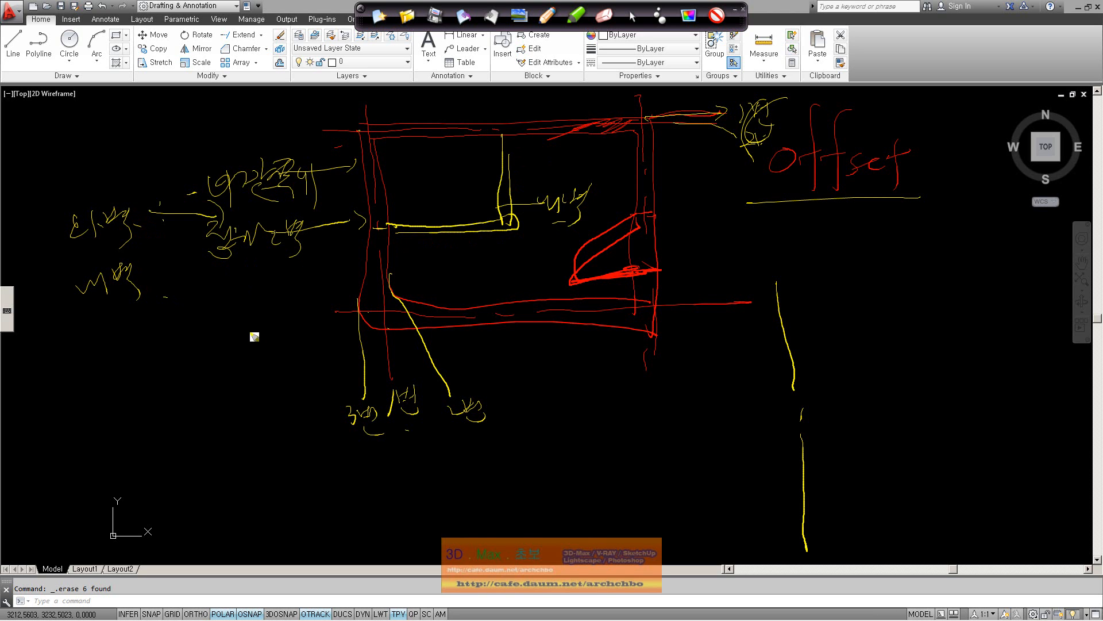
drag(146, 363, 338, 328)
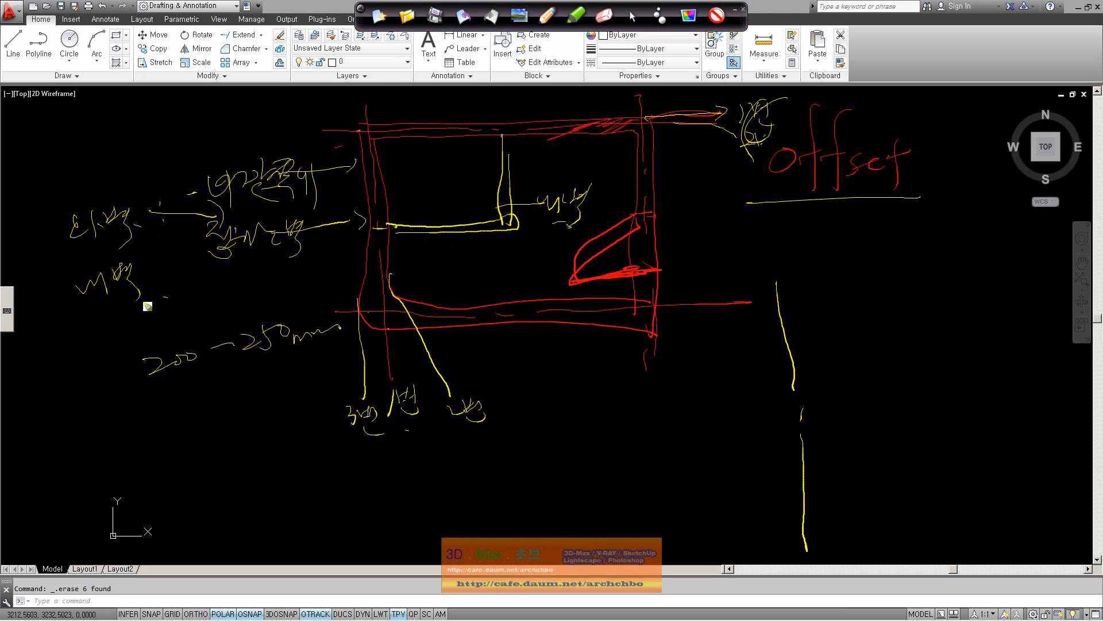
drag(143, 299, 133, 318)
drag(164, 296, 168, 310)
mouse_move(164, 289)
mouse_down()
mouse_move(230, 283)
mouse_move(148, 311)
mouse_move(196, 323)
mouse_up()
drag(215, 304, 249, 300)
mouse_move(266, 287)
mouse_down()
mouse_move(312, 262)
mouse_move(325, 273)
mouse_up()
drag(331, 266, 372, 261)
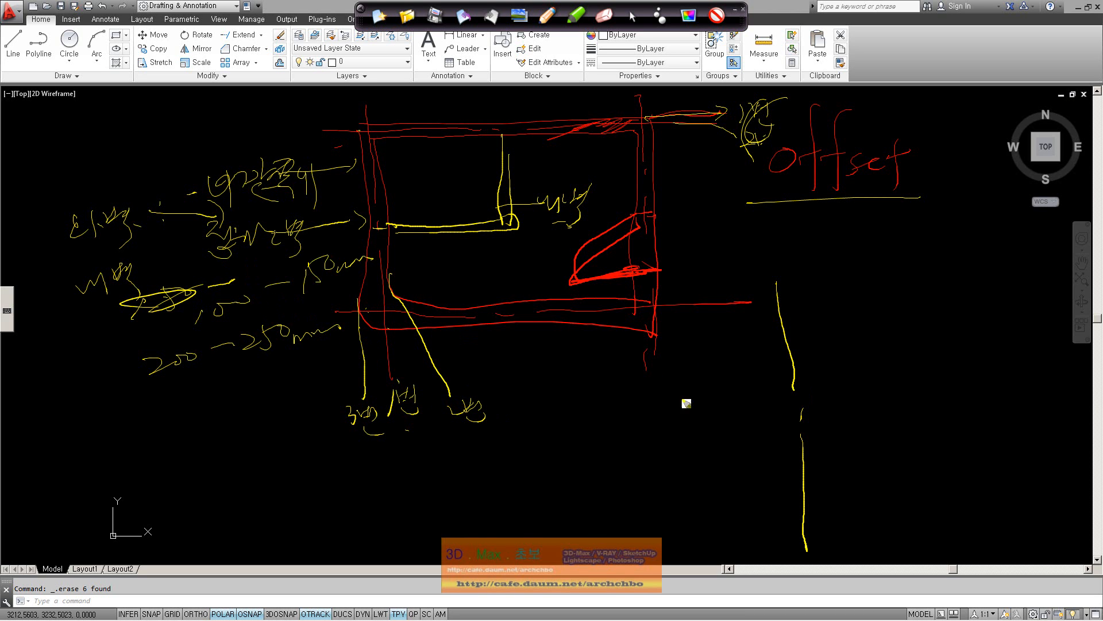
- Write offset below the plan and sketch two parallel lines beside the separate vertical centre line, noting distances of 100 above them
mouse_move(571, 406)
mouse_down()
mouse_move(611, 382)
mouse_move(688, 382)
mouse_move(708, 360)
mouse_up()
drag(803, 288, 831, 549)
drag(774, 268, 916, 248)
drag(781, 257, 719, 277)
drag(702, 229, 703, 251)
drag(711, 237, 756, 234)
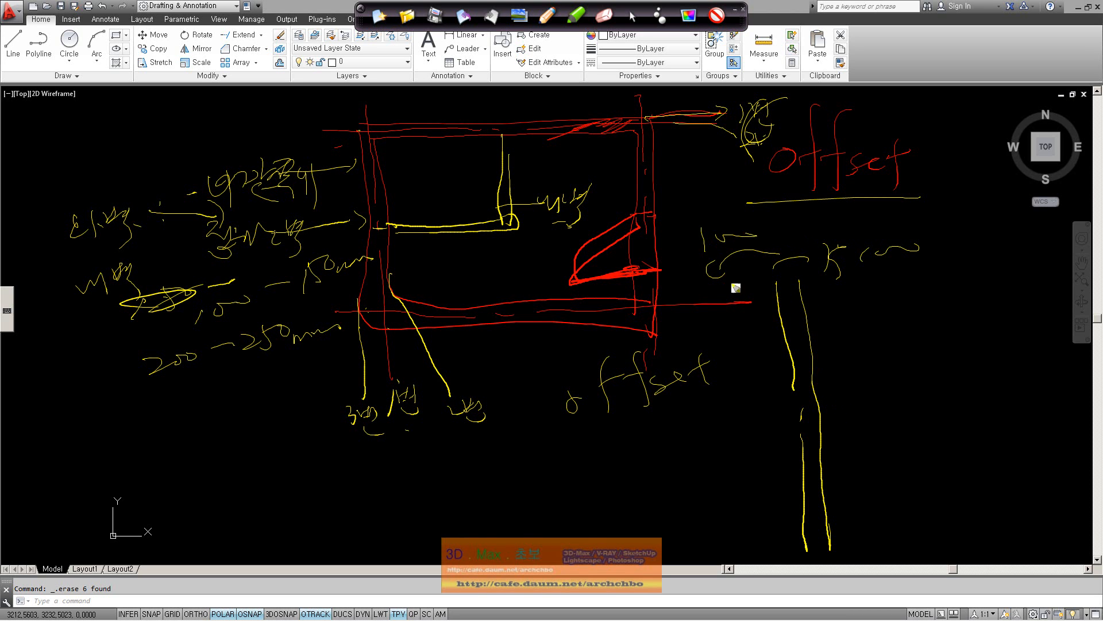
drag(821, 290, 860, 543)
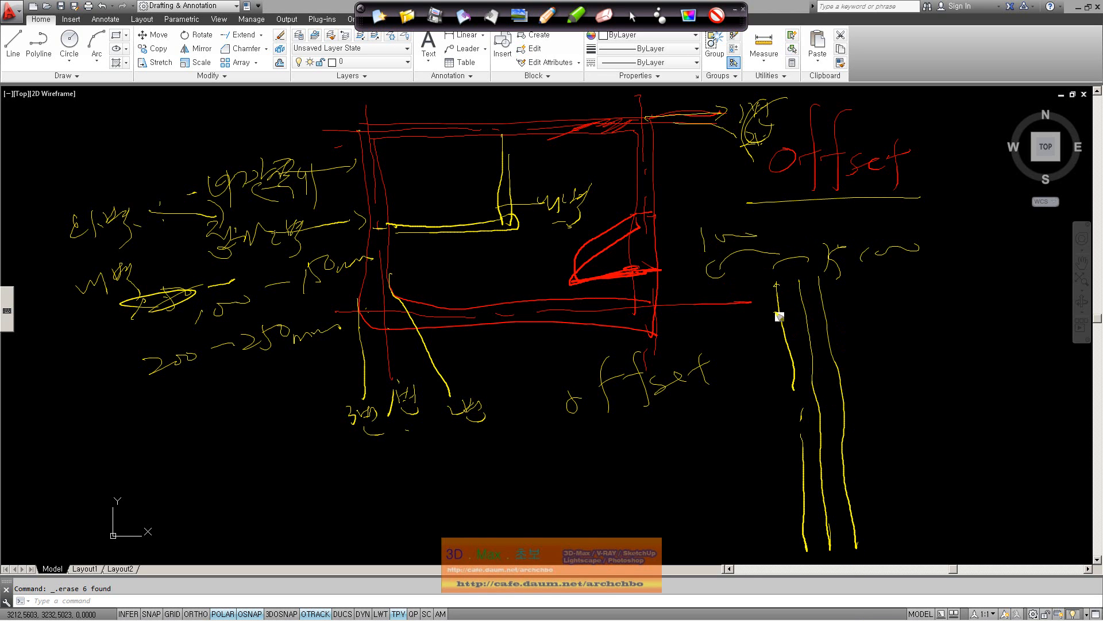
- Retrace the vertical centre line and sketch three horizontal lines across it plus another vertical line farther right
drag(777, 292, 805, 457)
drag(704, 311, 1075, 292)
drag(697, 282, 1046, 263)
drag(708, 325, 1077, 299)
mouse_move(996, 206)
mouse_down()
mouse_move(991, 380)
mouse_move(1006, 553)
mouse_up()
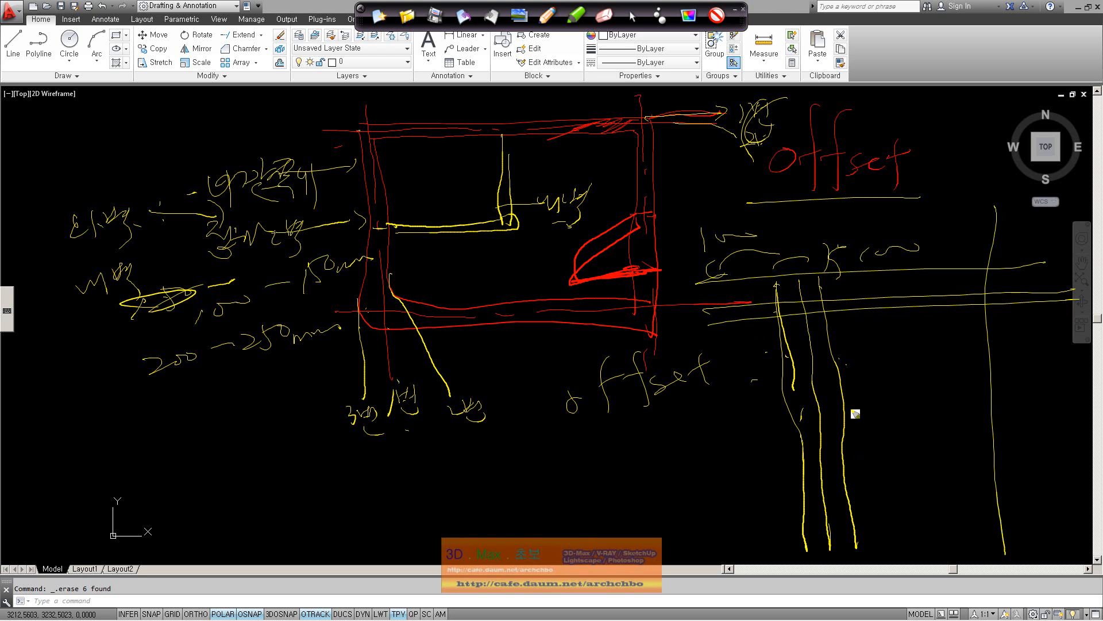
- Clear the hand-drawn sketch, move the sketch toolbar out of the way, and open the Layer Properties Manager
click(380, 16)
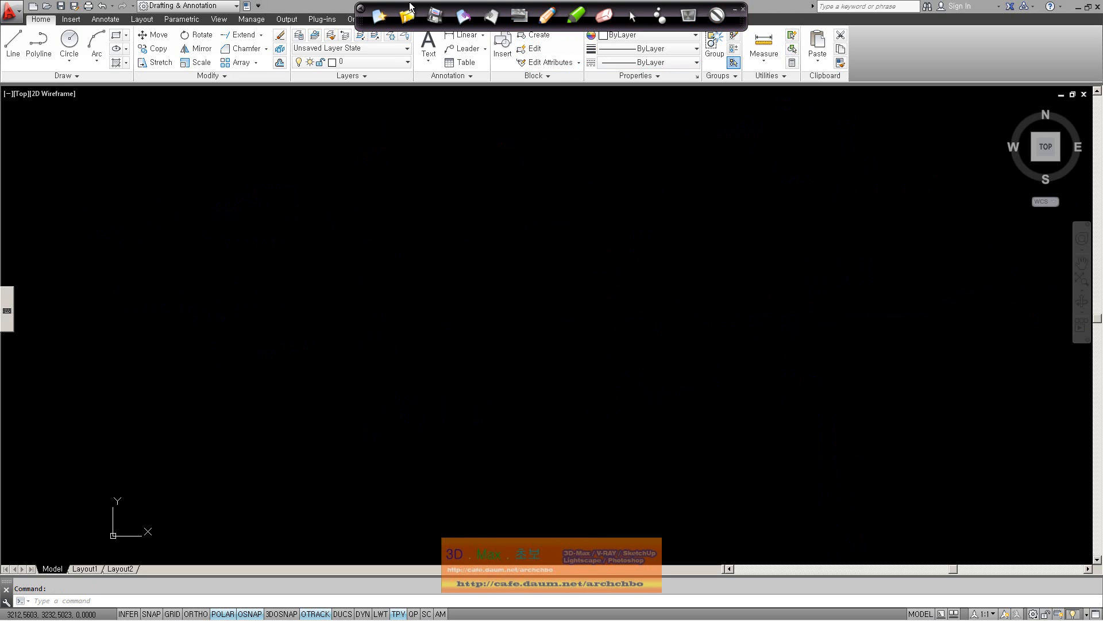
drag(364, 22, 620, 27)
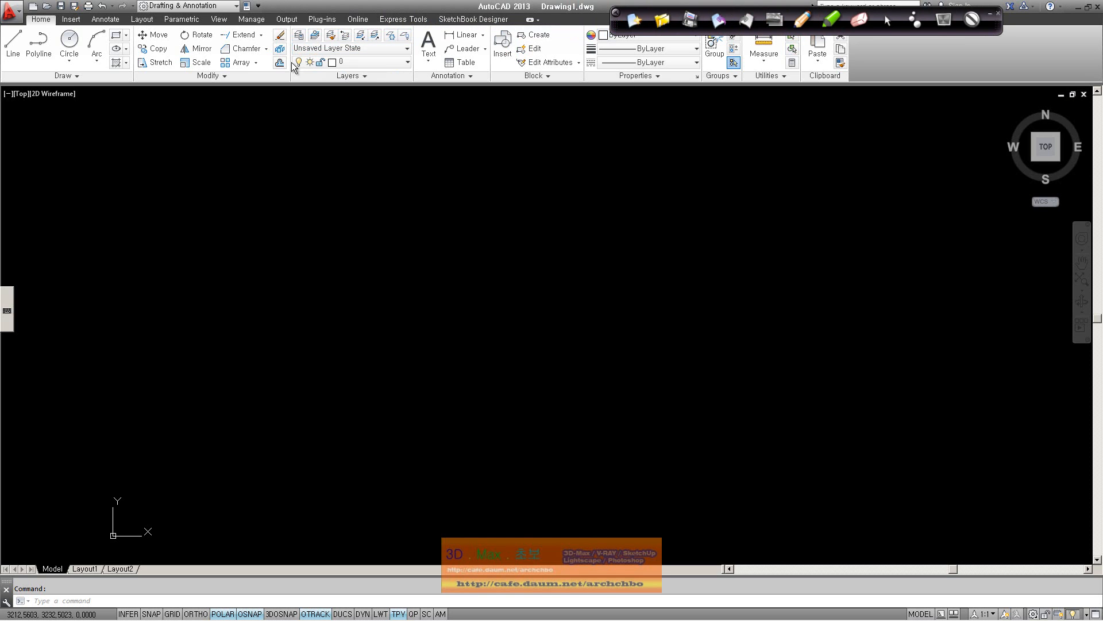
click(298, 35)
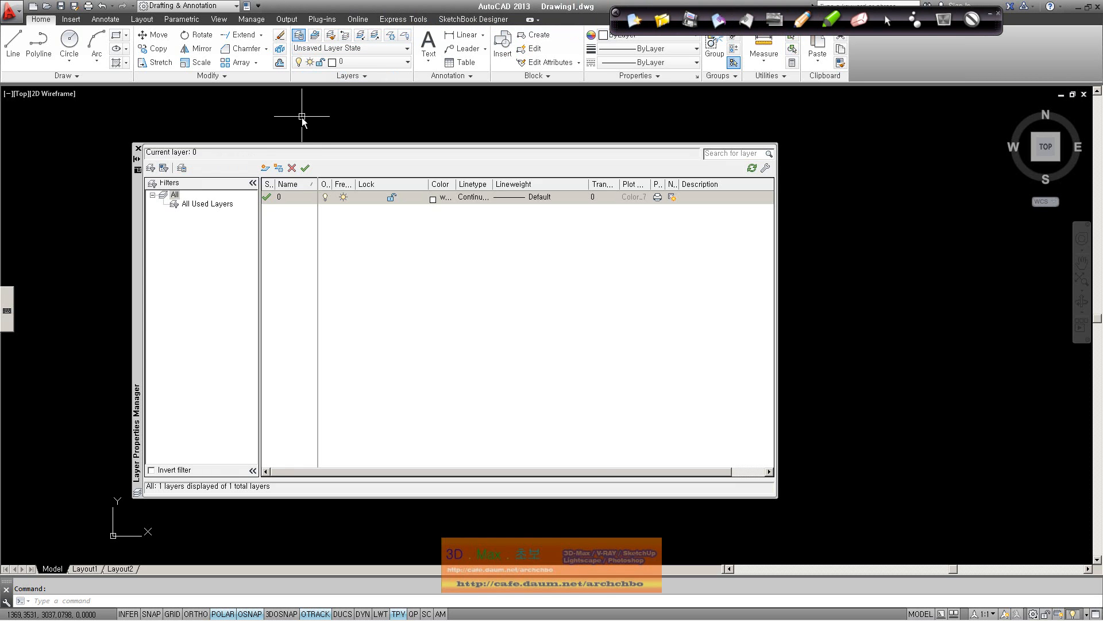
- Create a layer named a, make it current, and try to delete it
click(266, 168)
text(a)
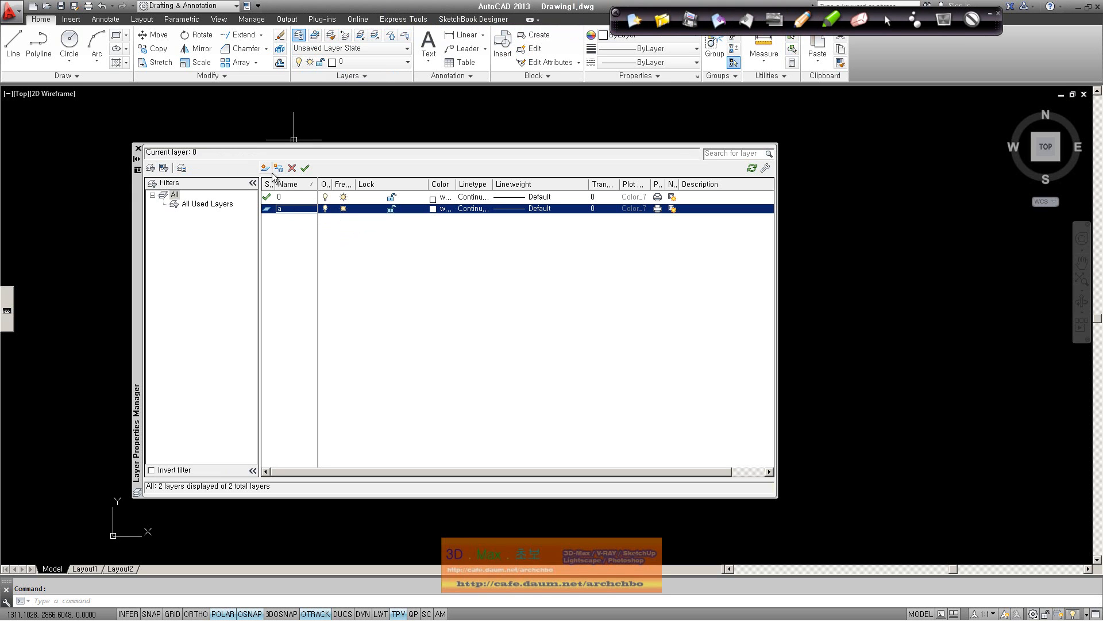
right_click(292, 211)
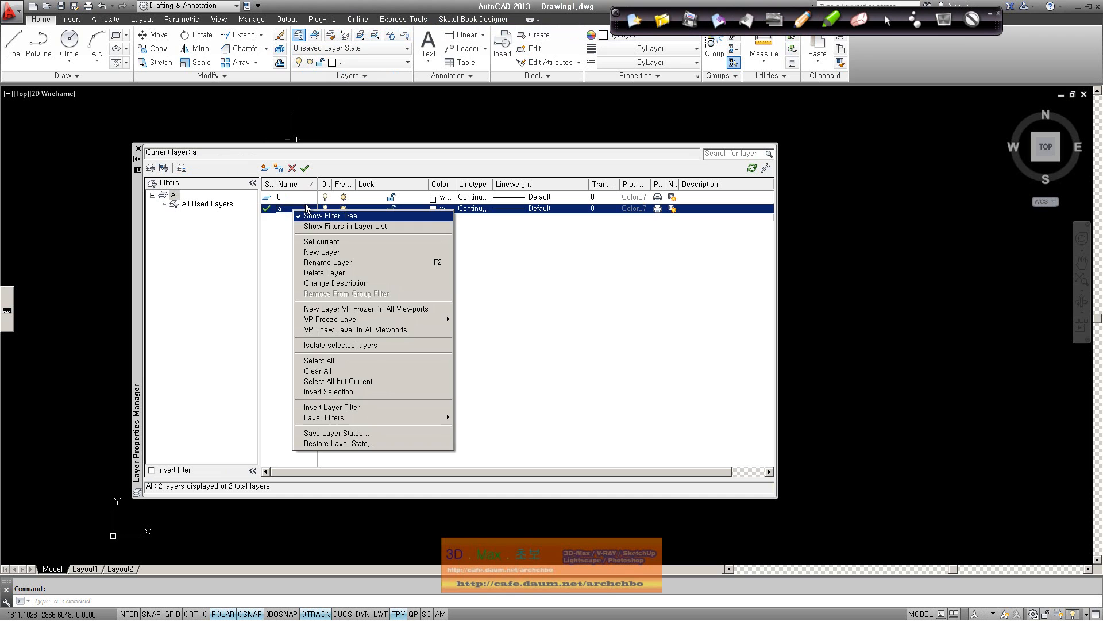
click(293, 168)
click(621, 336)
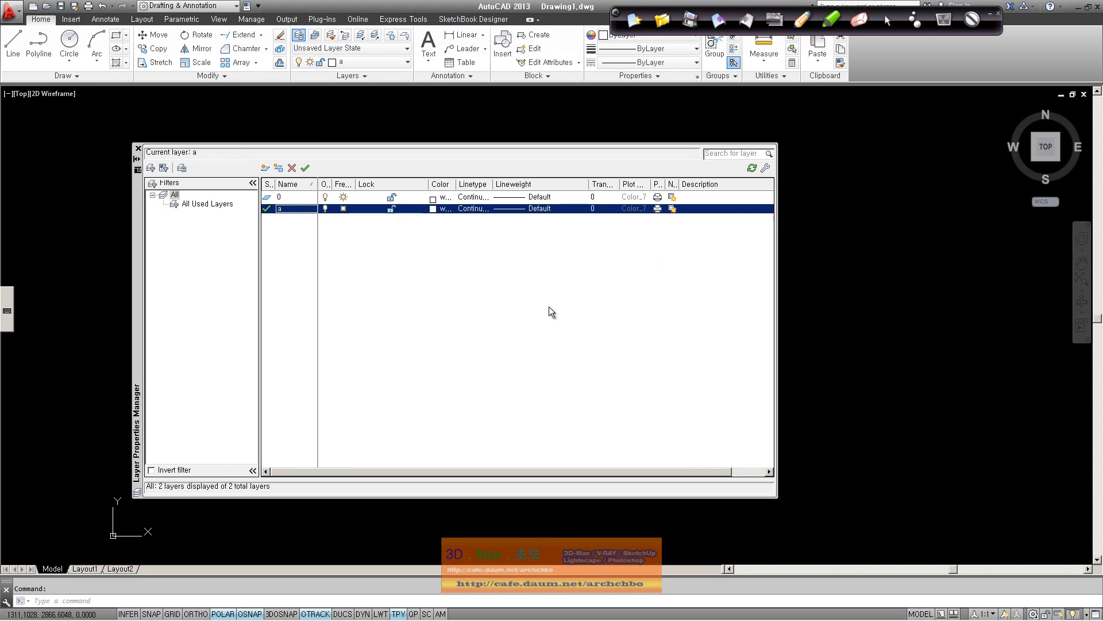
- Make layer 0 current and delete layer a
double_click(280, 199)
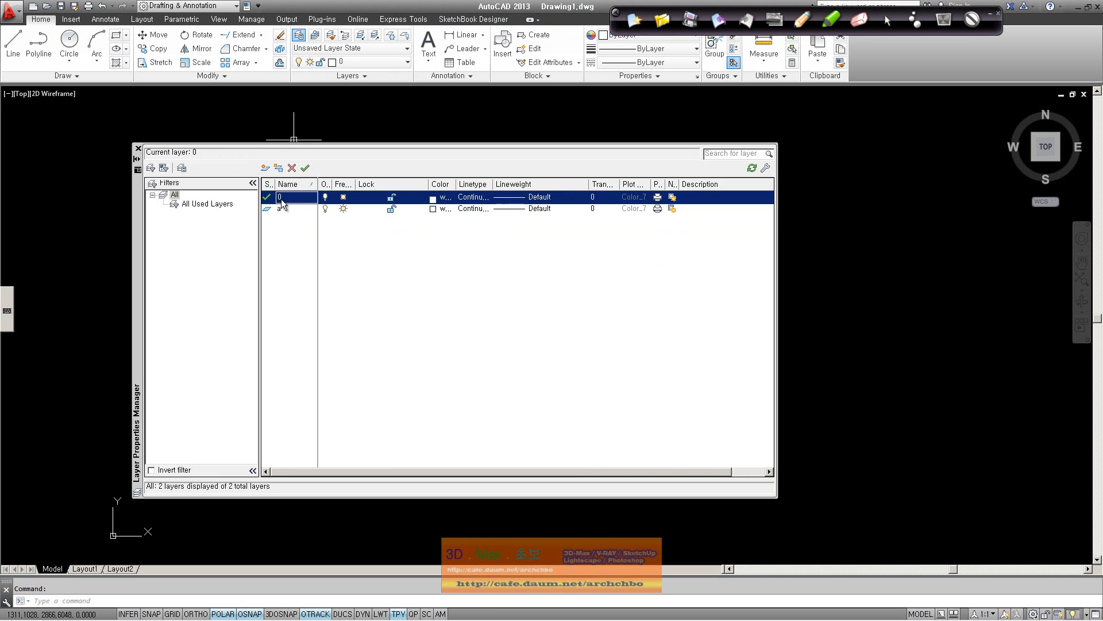
click(281, 208)
click(293, 168)
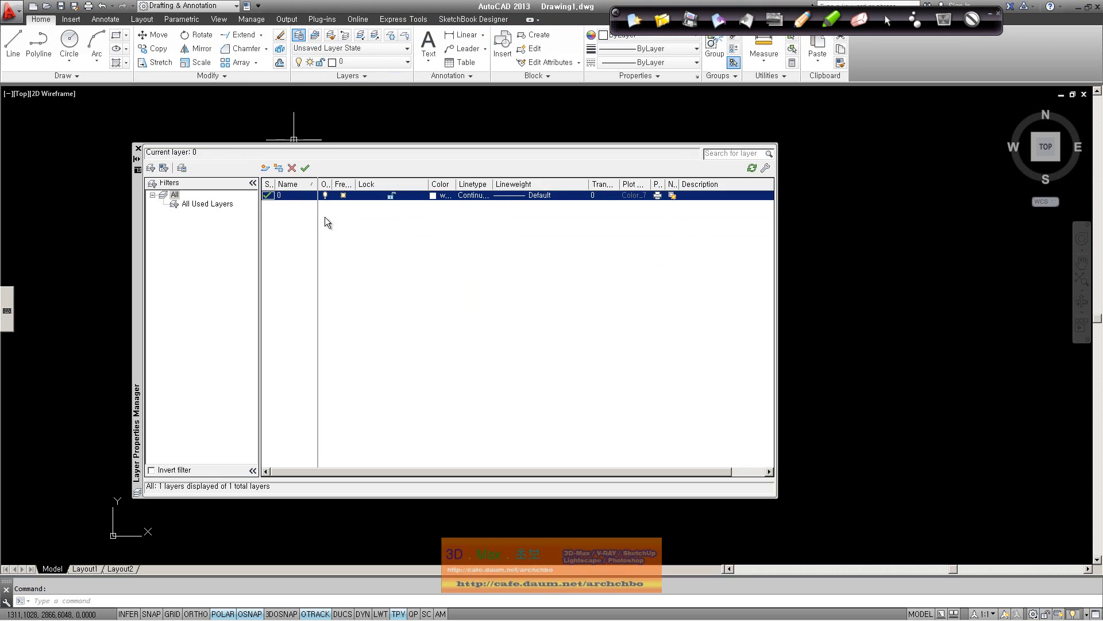
- Create two new layers named Wall and Cen
click(265, 168)
text(Wall)
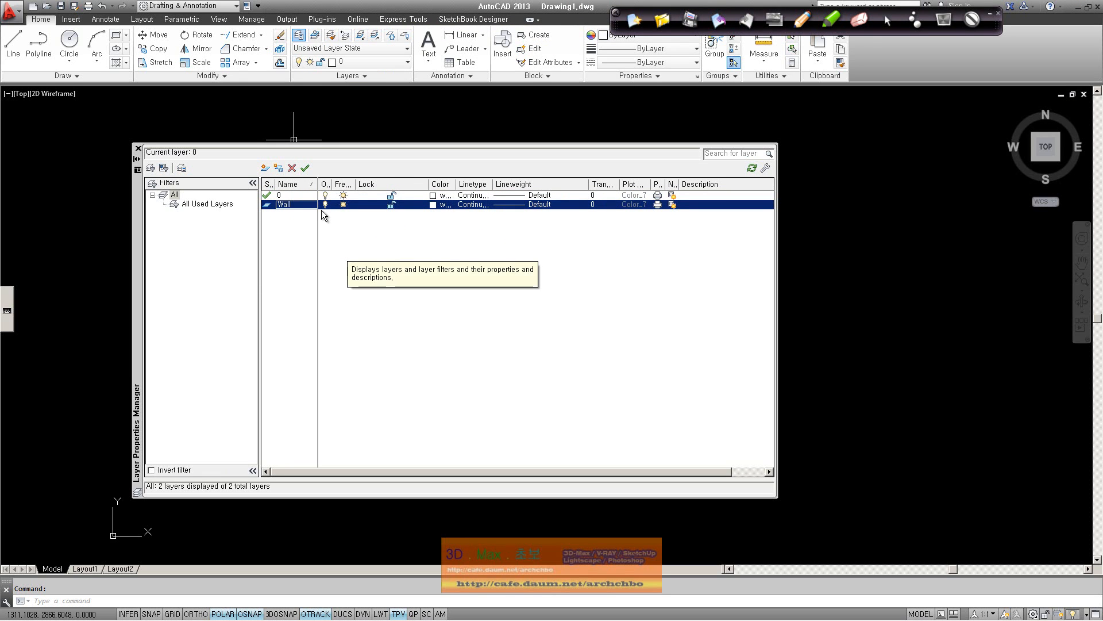
click(266, 168)
text(Ce)
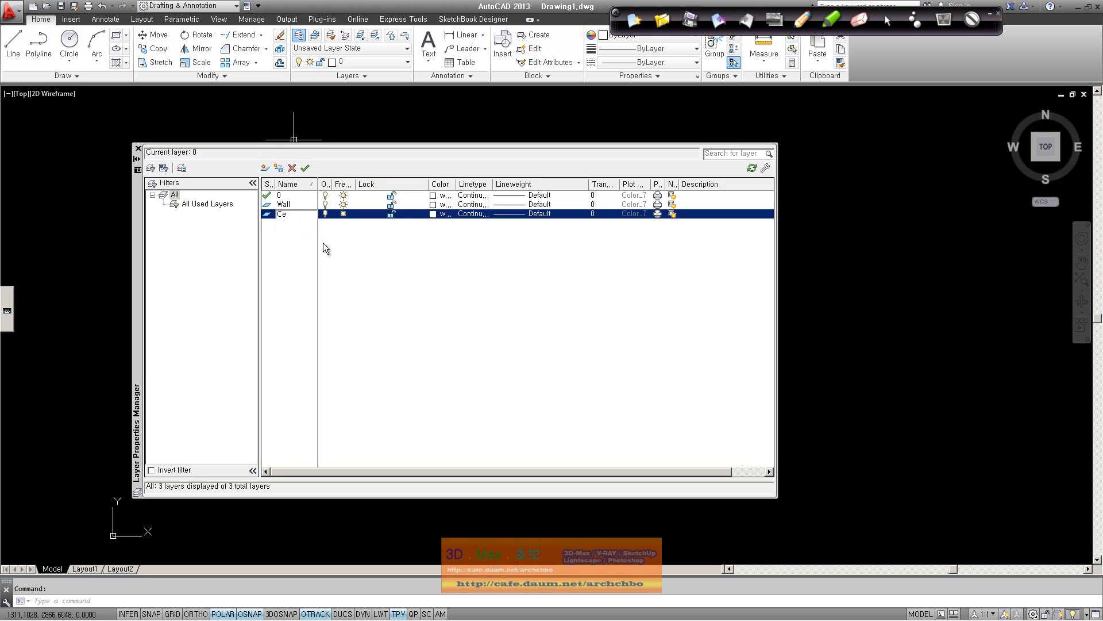
text(n)
key(Up)
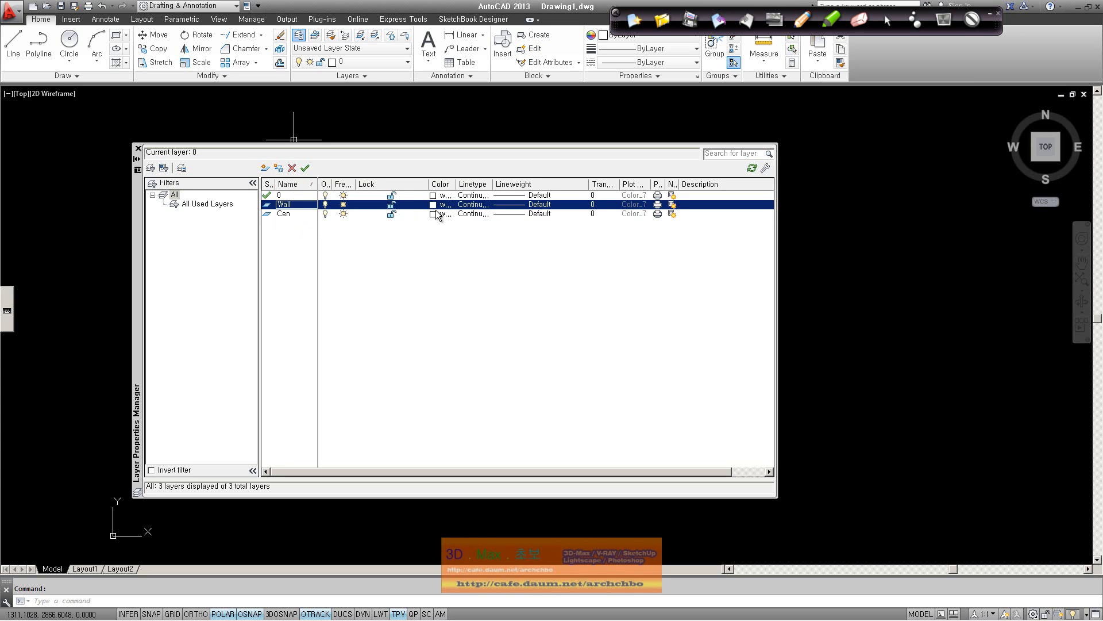
- Set the Cen layer's colour to red and make Cen the current layer
click(416, 217)
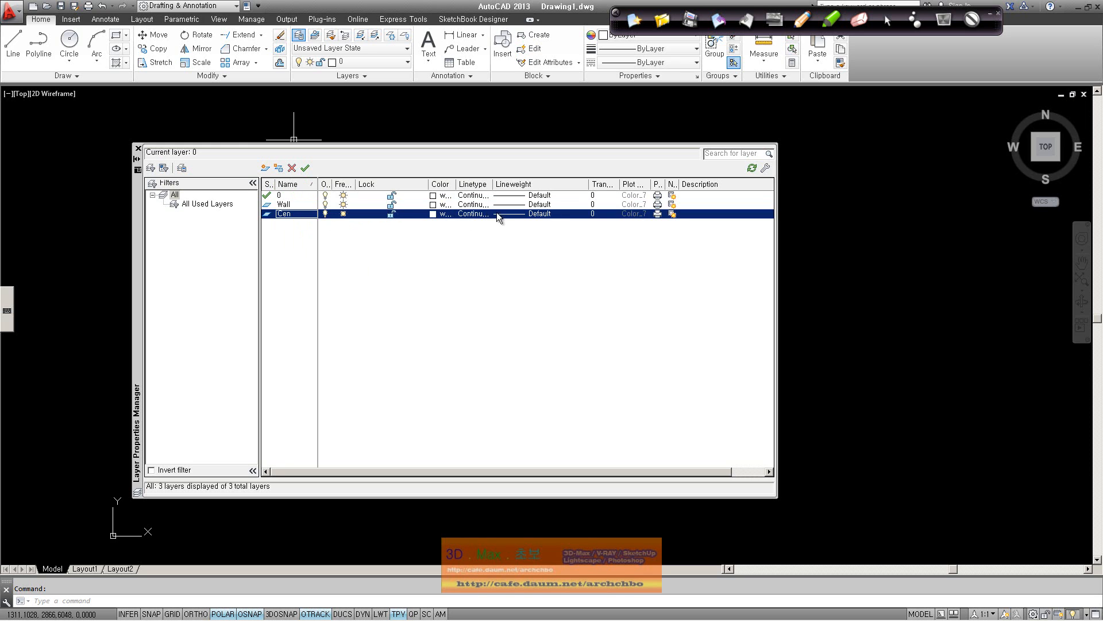
click(441, 214)
click(462, 340)
click(537, 404)
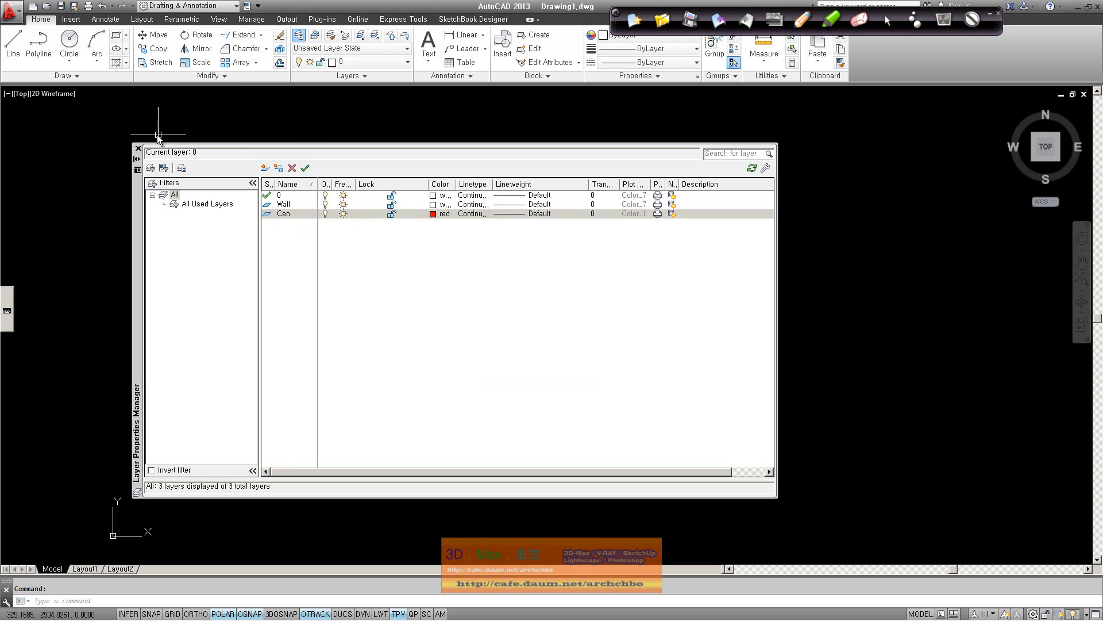
click(139, 148)
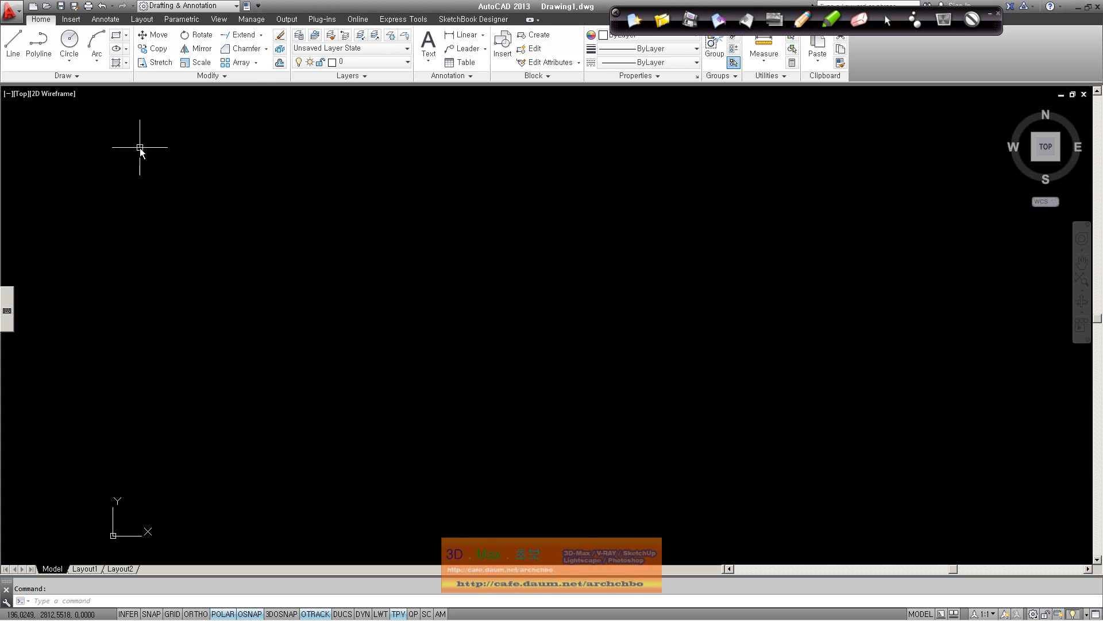
click(399, 62)
click(390, 99)
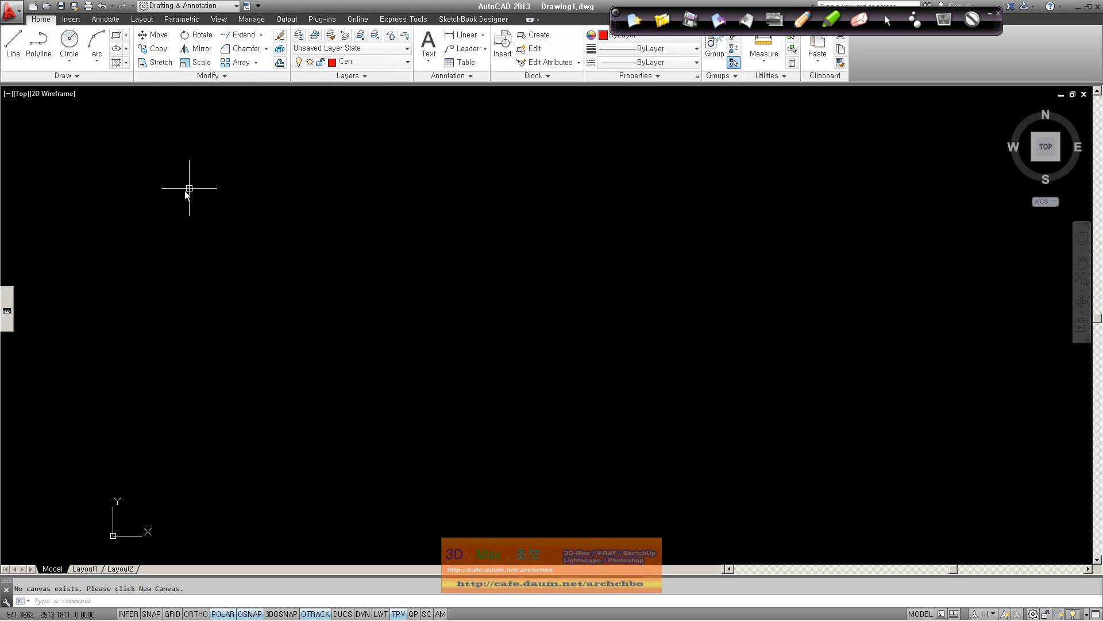
- Draw a horizontal line 5000 long across the upper part of the drawing area on the Cen layer
click(12, 41)
click(164, 142)
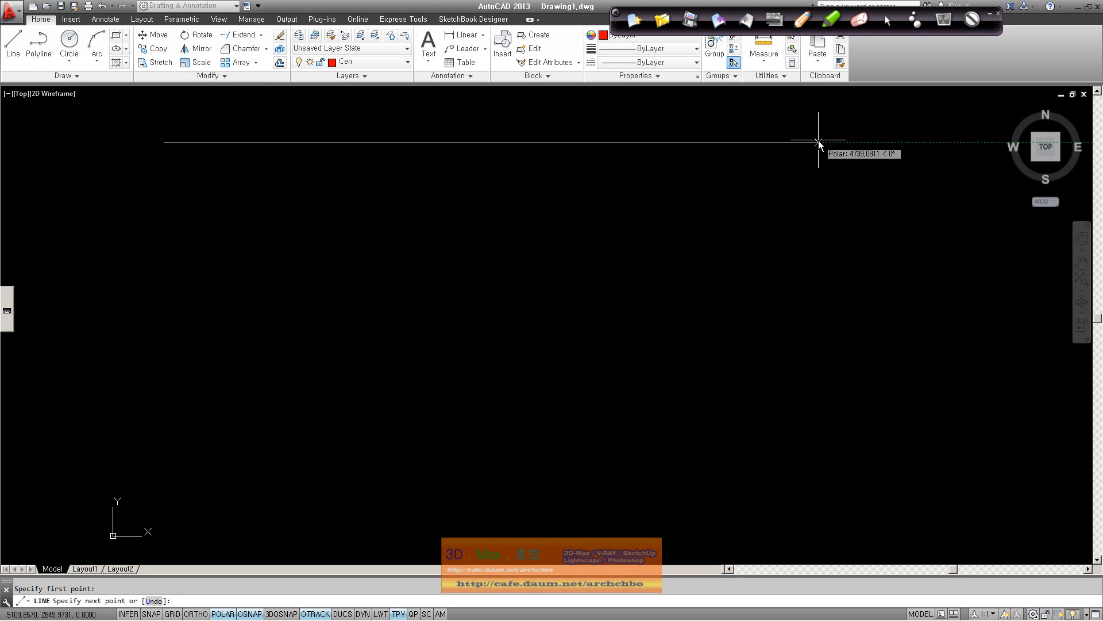
text(5000)
key(Return)
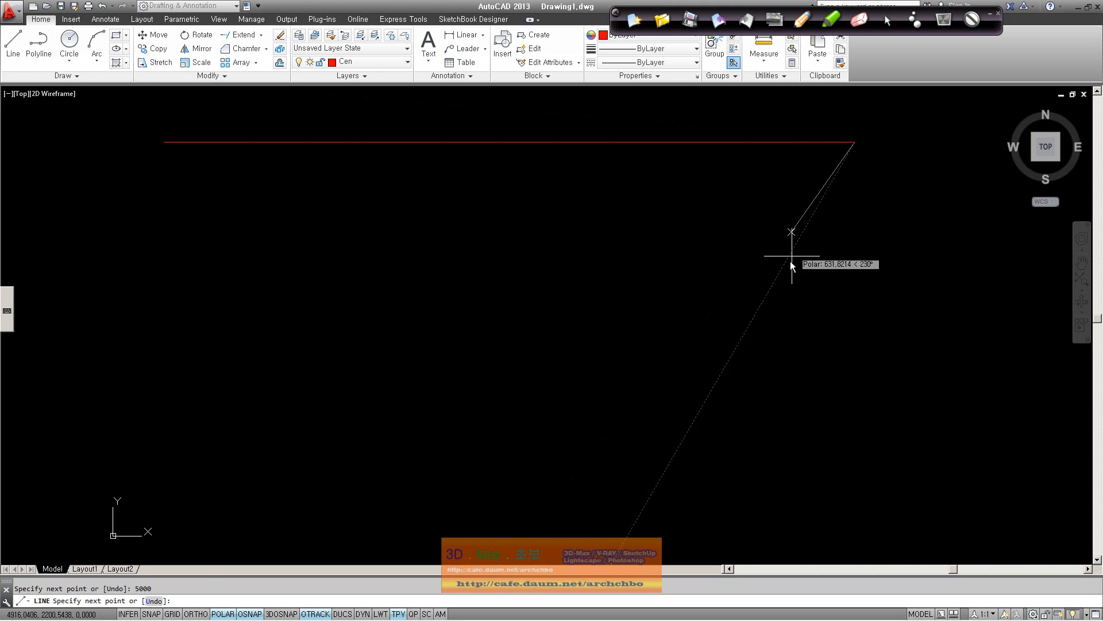
right_click(796, 270)
click(823, 275)
- Draw a vertical line straight down from a point above the left part of the horizontal centre line
click(13, 43)
scroll(264, 286, down, 2)
click(249, 106)
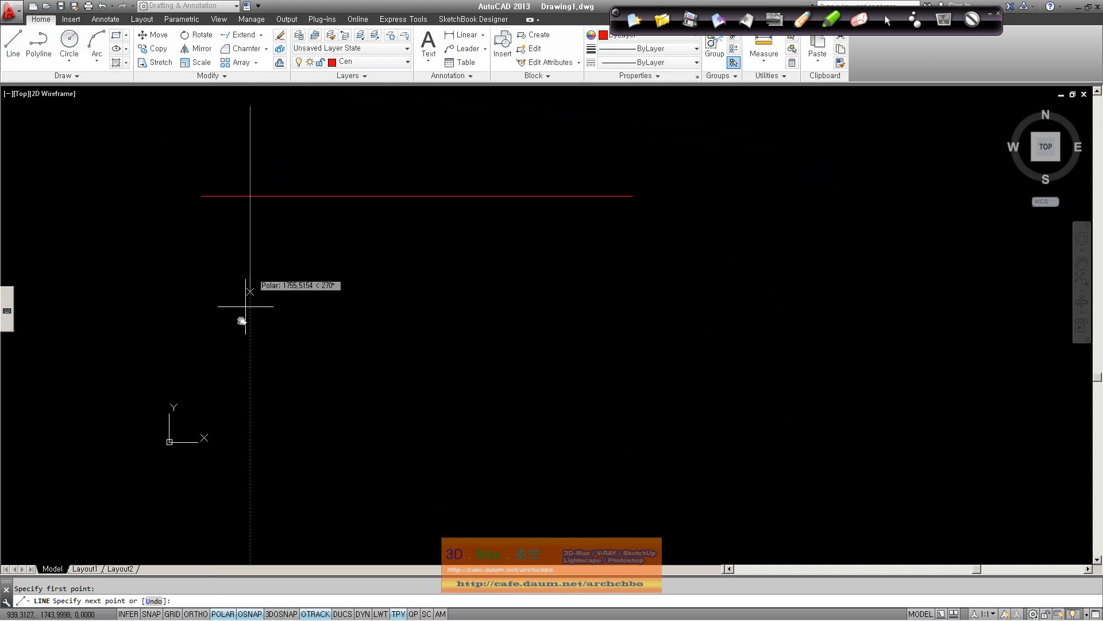
text(3000)
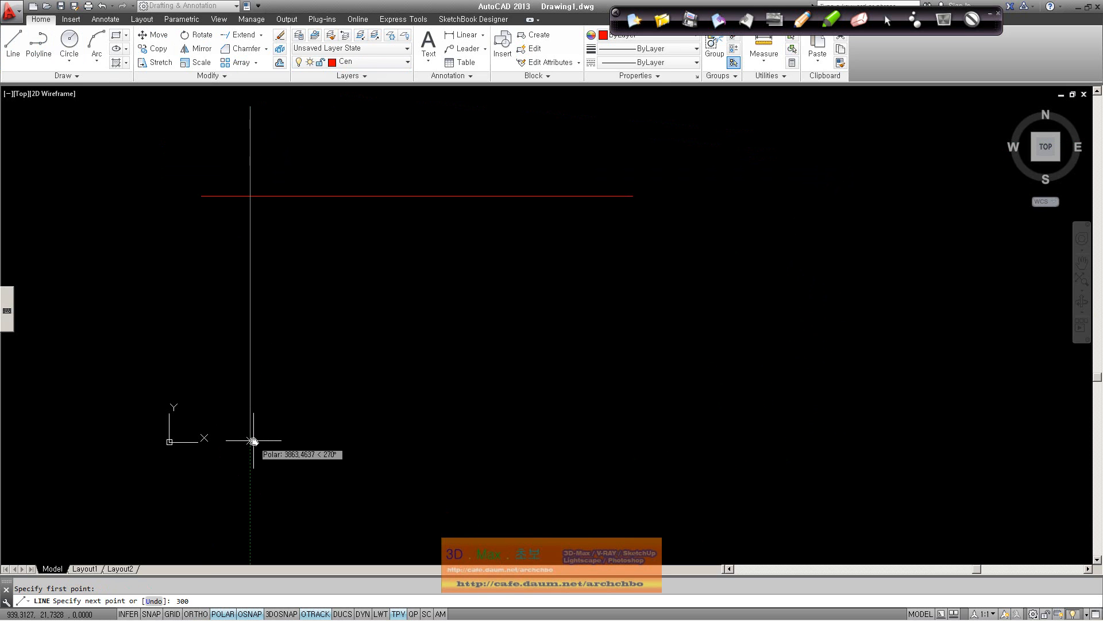
key(BackSpace)
key(BackSpace)
key(BackSpace)
text(50)
key(Return)
right_click(379, 442)
click(409, 450)
- Erase the vertical line near the left end of the horizontal centre line
scroll(355, 391, up, 3)
scroll(323, 371, down, 2)
click(247, 227)
key(Delete)
middle_drag(301, 290, 291, 239)
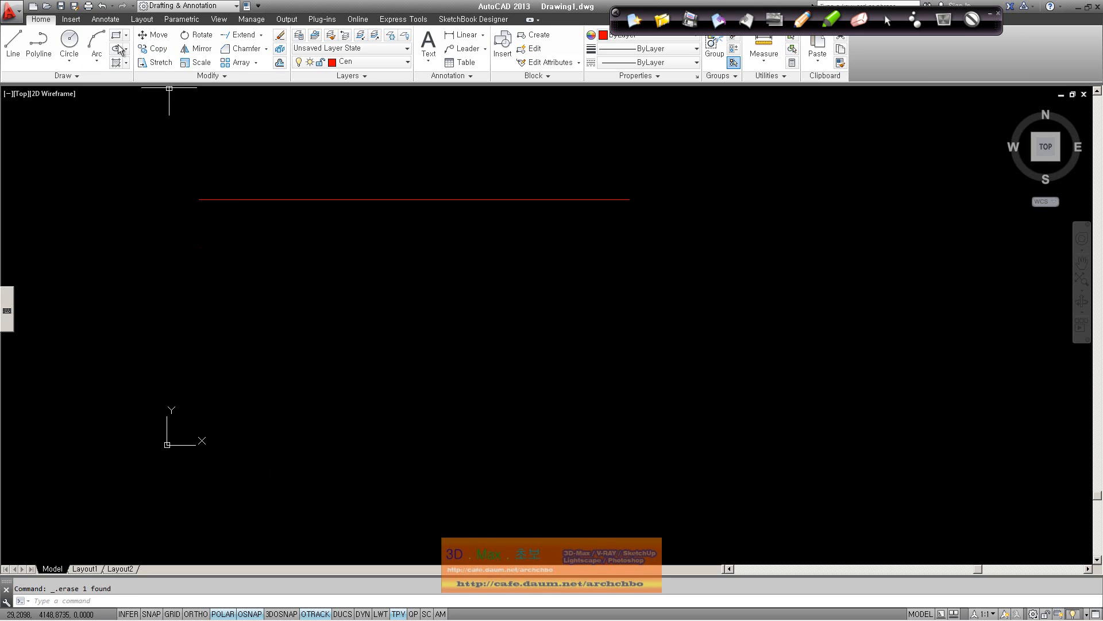
- Draw a vertical centre line crossing the horizontal centre line near its left end and extending well below it
click(13, 43)
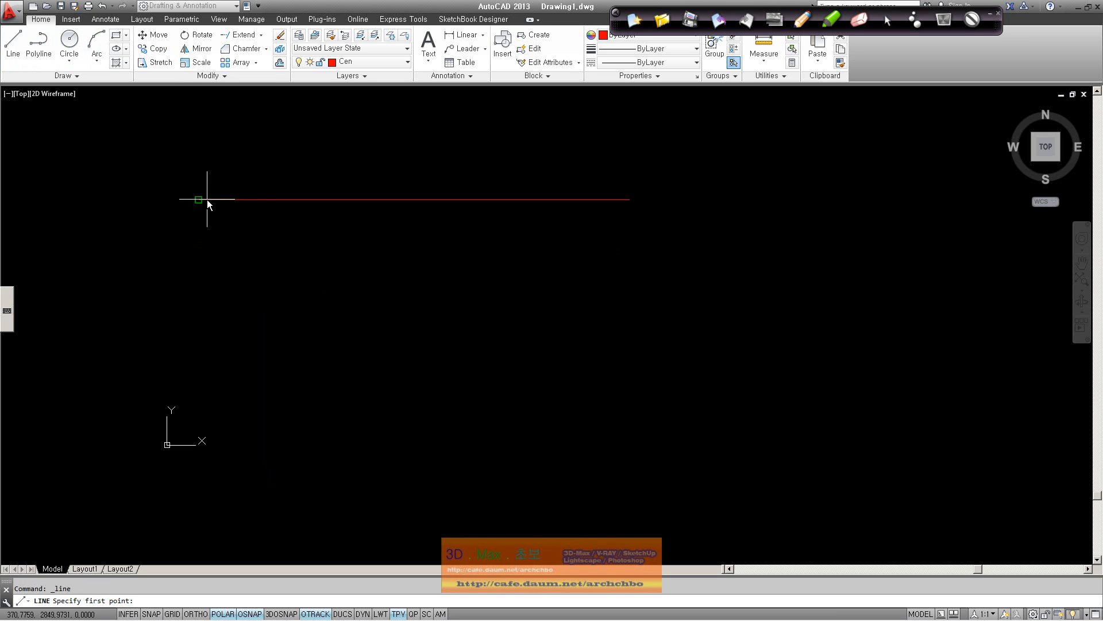
click(227, 172)
click(232, 488)
right_click(233, 487)
click(288, 497)
right_click(271, 407)
- Copy the horizontal centre line straight down so the copy crosses the lower part of the vertical line
click(155, 49)
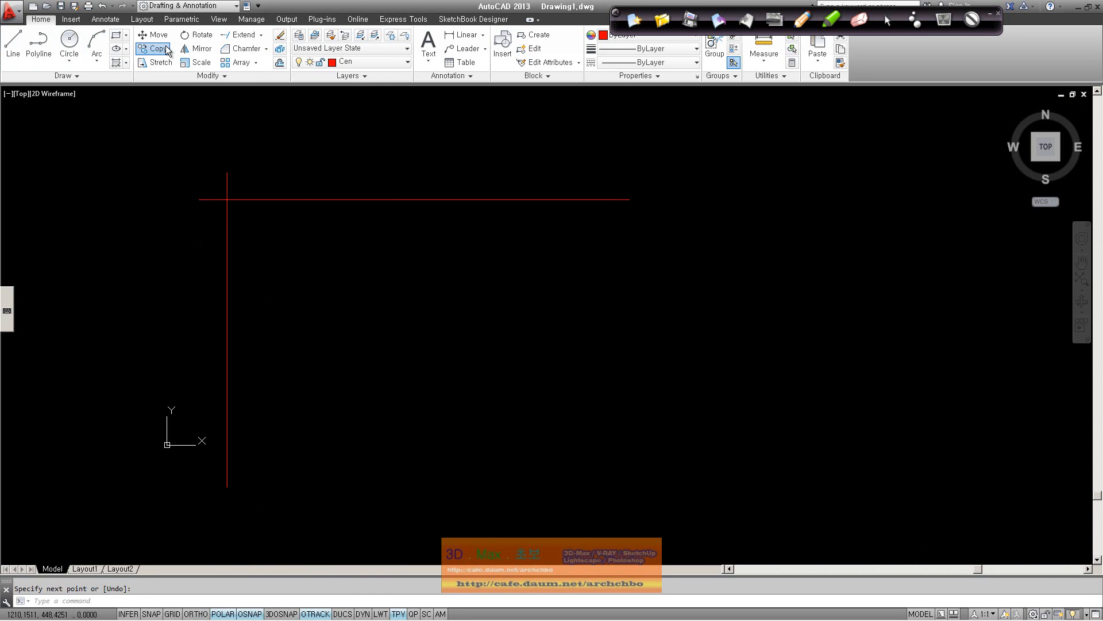
click(254, 204)
click(253, 202)
key(Return)
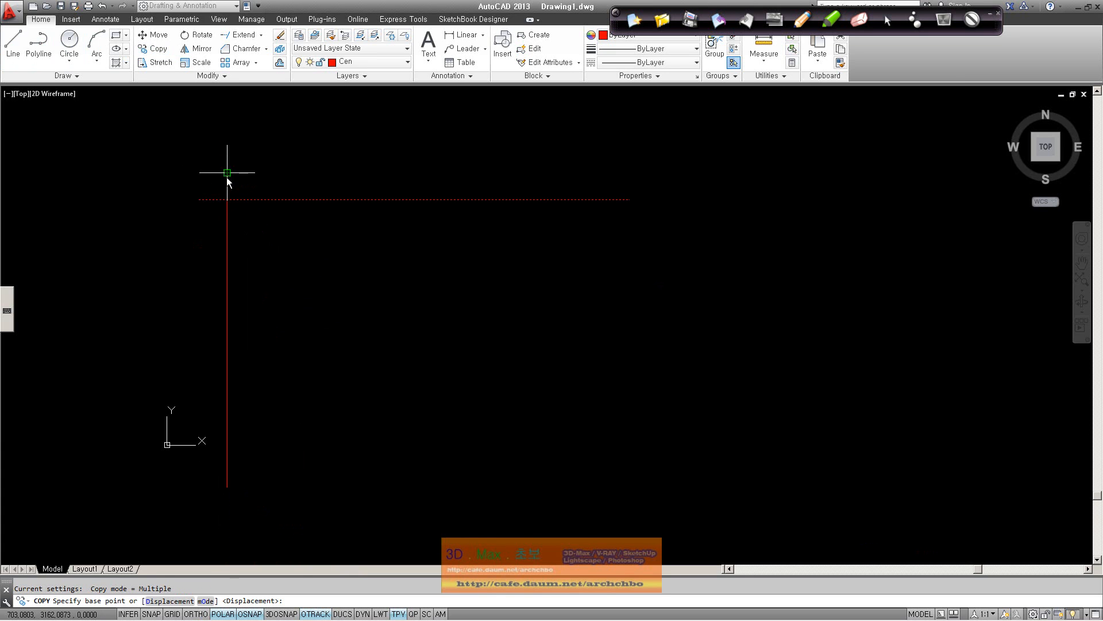
click(199, 199)
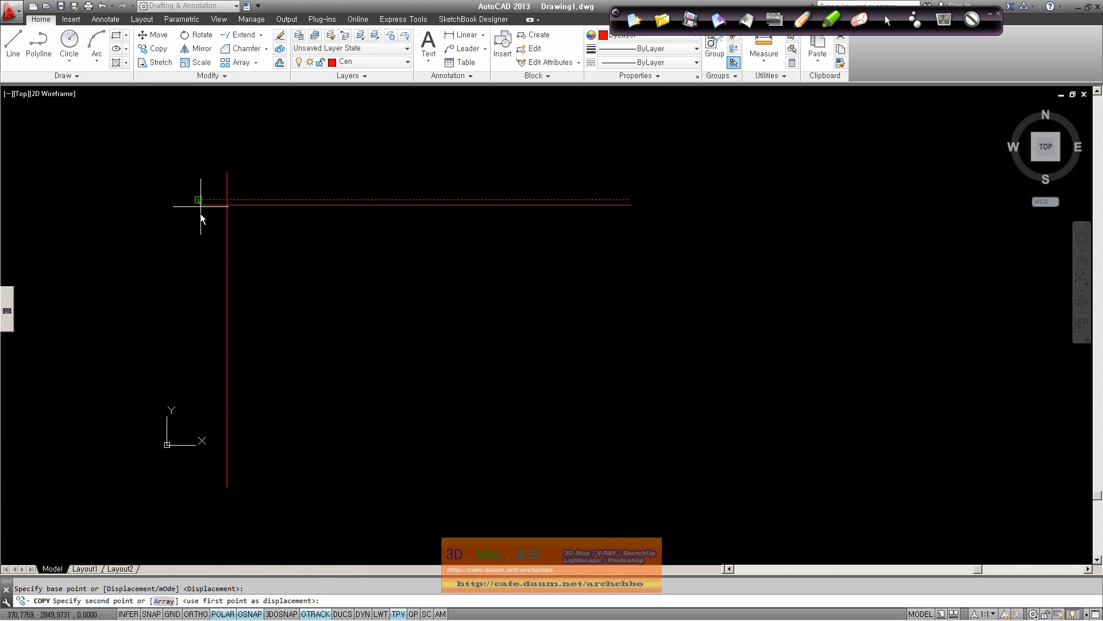
click(198, 428)
right_click(287, 354)
click(314, 360)
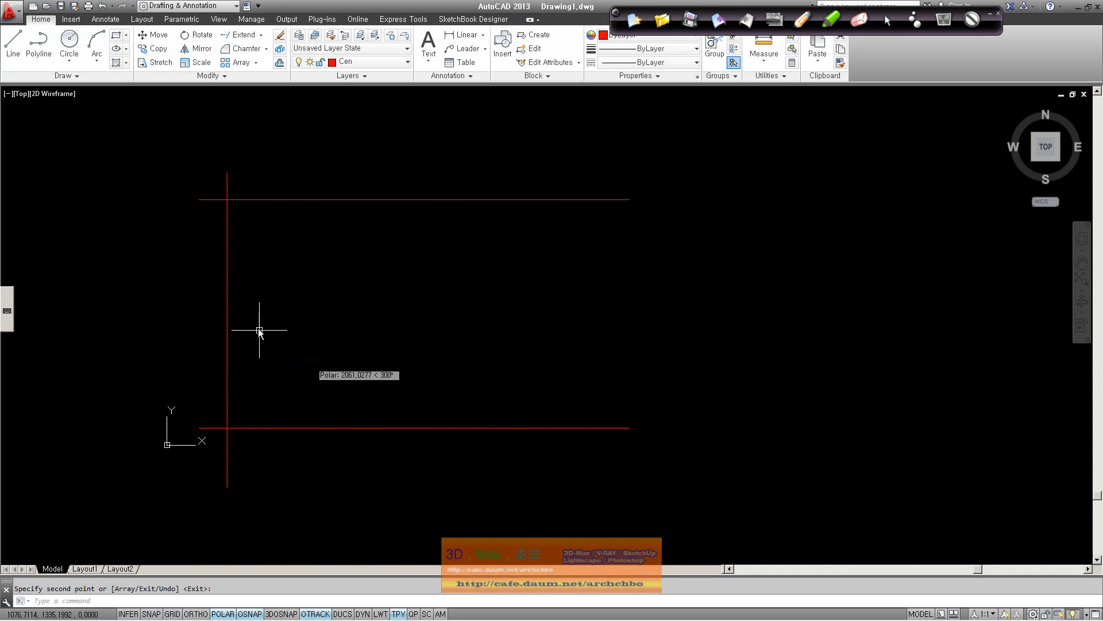
- Copy the vertical centre line straight to the right so it crosses both horizontal lines near their right ends
key(Return)
click(227, 307)
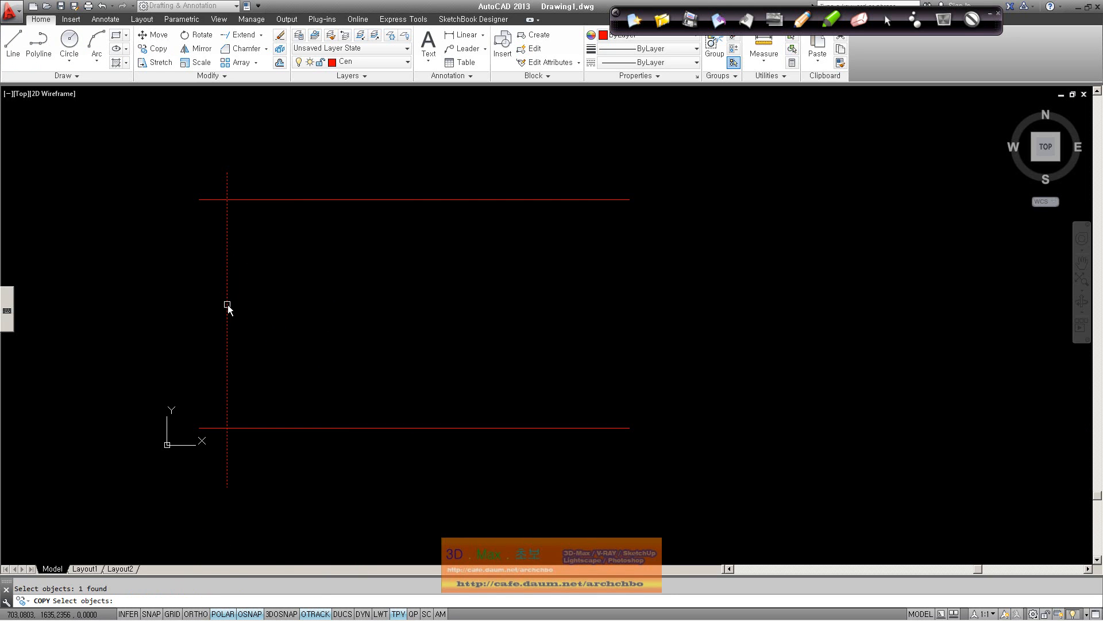
key(Return)
click(227, 172)
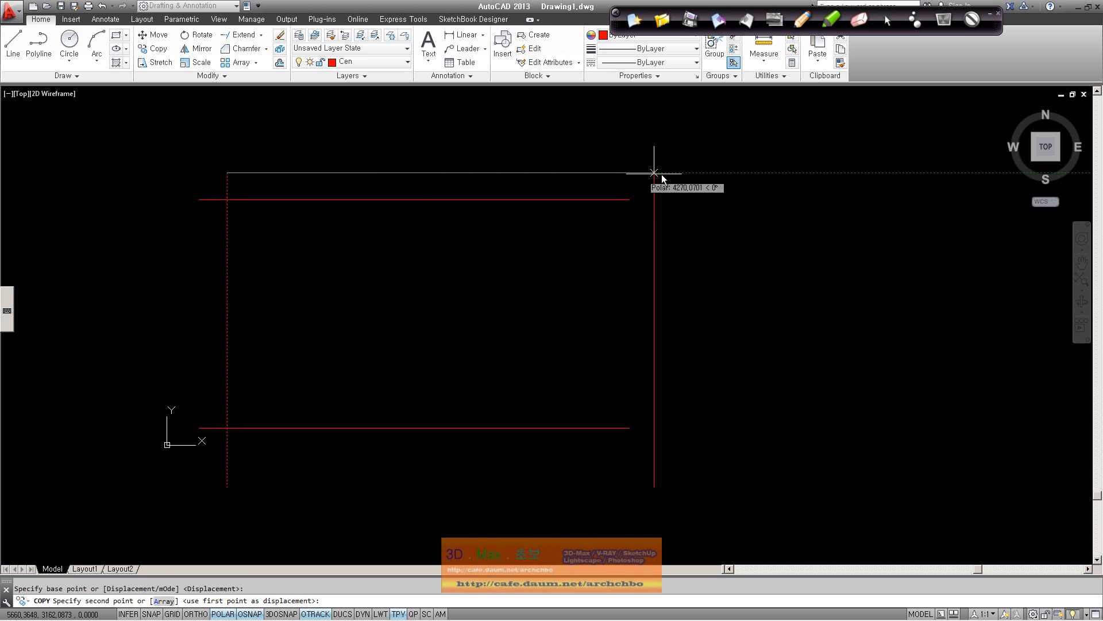
click(591, 172)
right_click(512, 312)
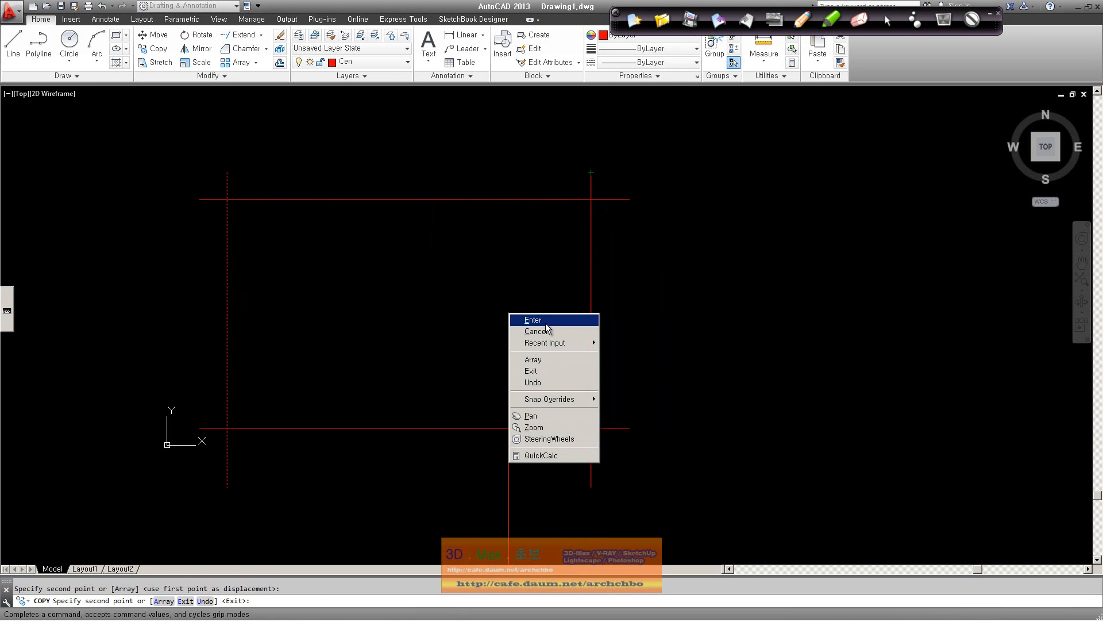
click(583, 320)
scroll(502, 353, up, 2)
middle_drag(502, 353, 503, 372)
scroll(500, 366, down, 2)
scroll(500, 367, up, 2)
scroll(498, 368, down, 2)
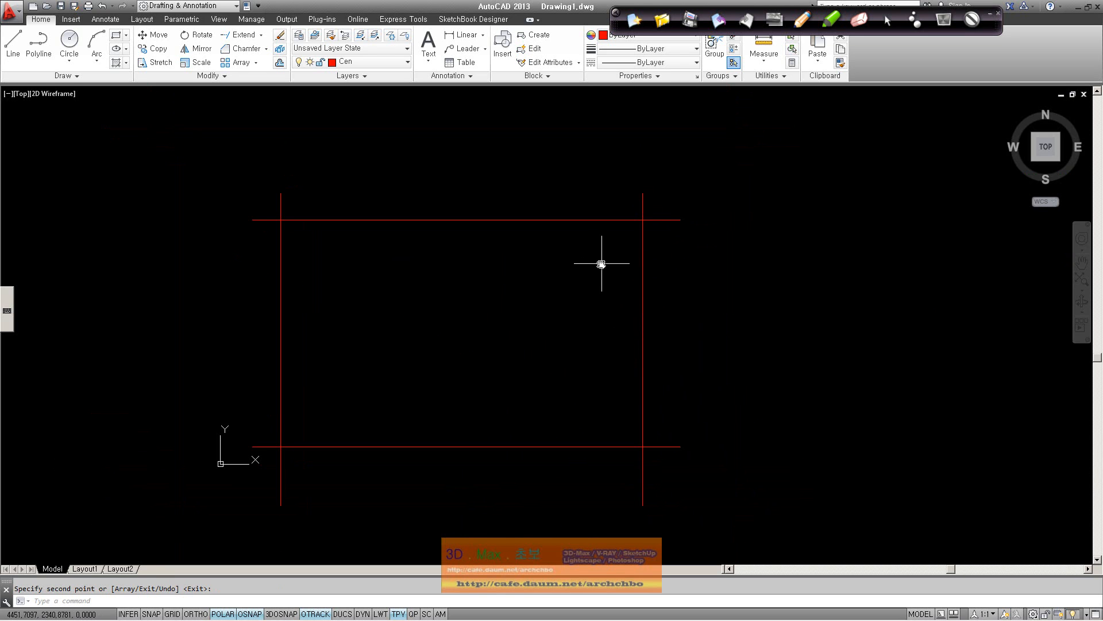
- Copy the right vertical centre line to the left as an inner centre line, slightly right of the plan's middle
click(153, 48)
click(645, 212)
key(Return)
click(642, 193)
click(506, 193)
right_click(510, 194)
click(534, 202)
- Copy the upper horizontal centre line straight down as an inner centre line, above the plan's middle
right_click(551, 259)
click(566, 264)
click(571, 221)
key(Return)
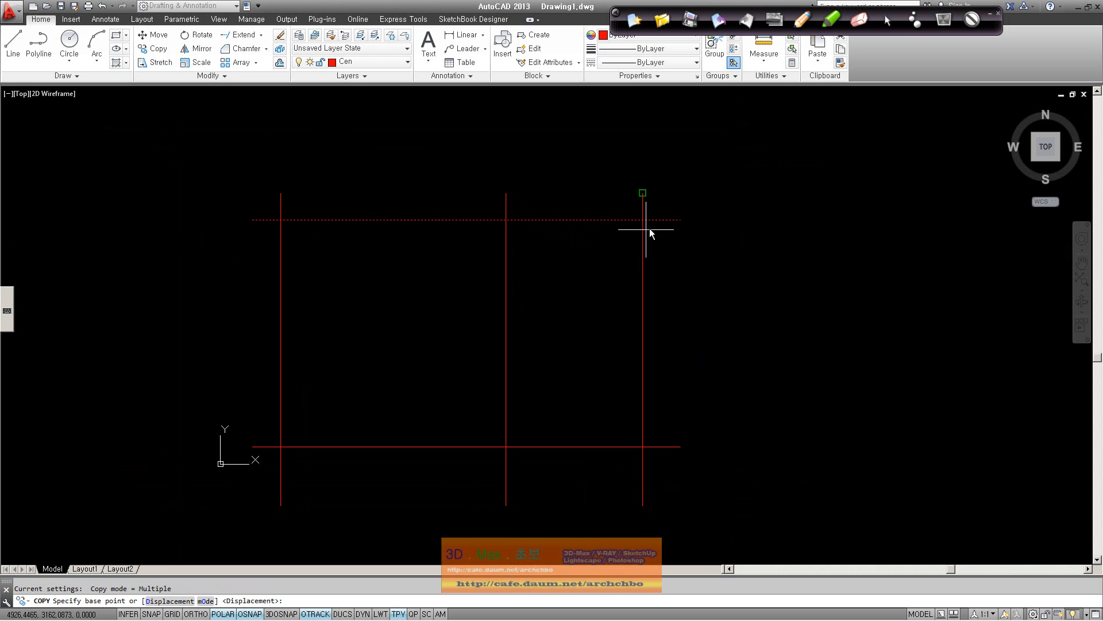
click(681, 218)
click(681, 306)
right_click(727, 322)
click(753, 334)
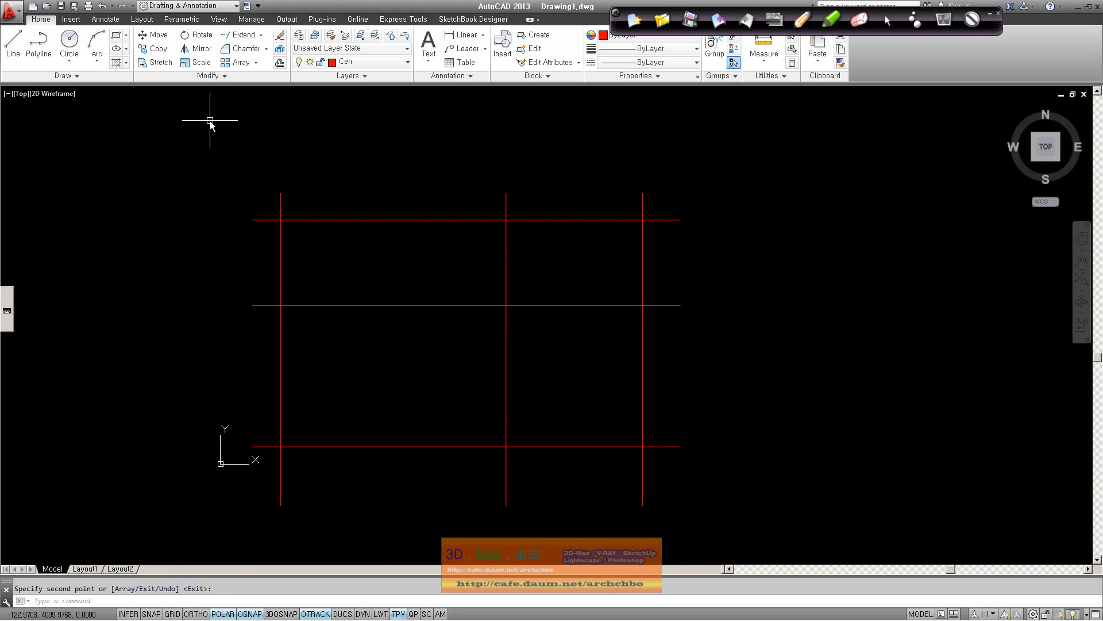
- Offset the upper and lower horizontal centre lines by 100 to both sides
click(281, 64)
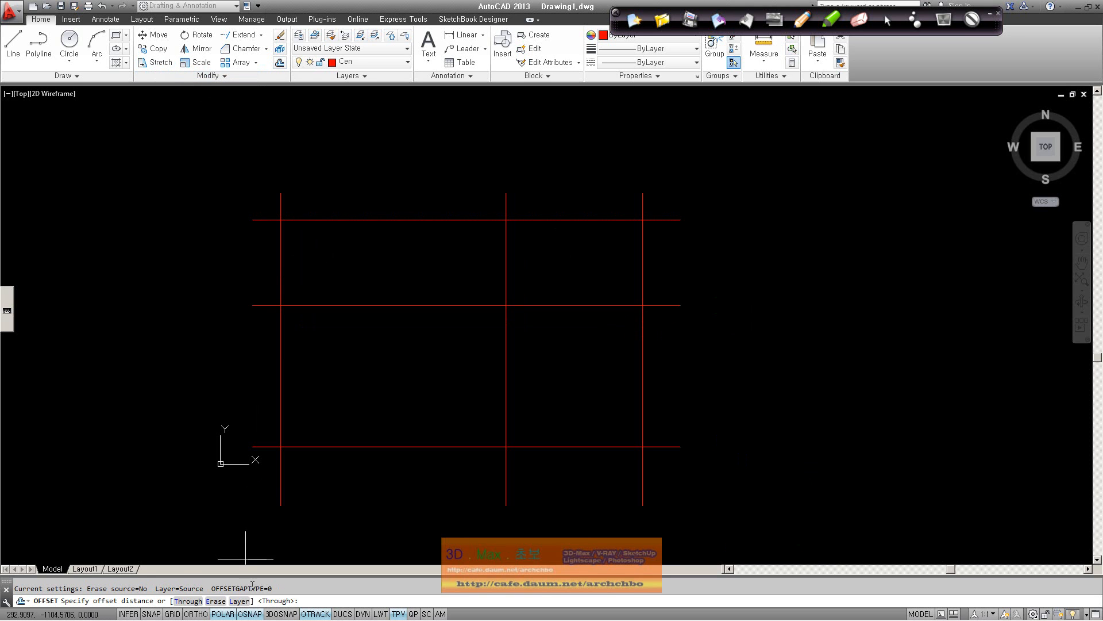
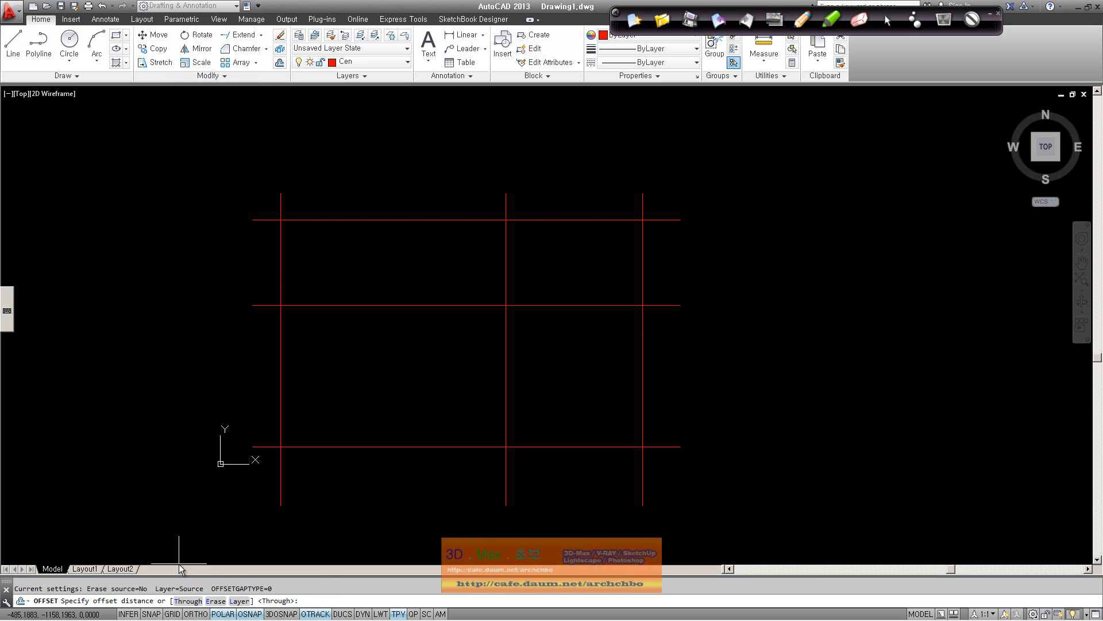
key(Return)
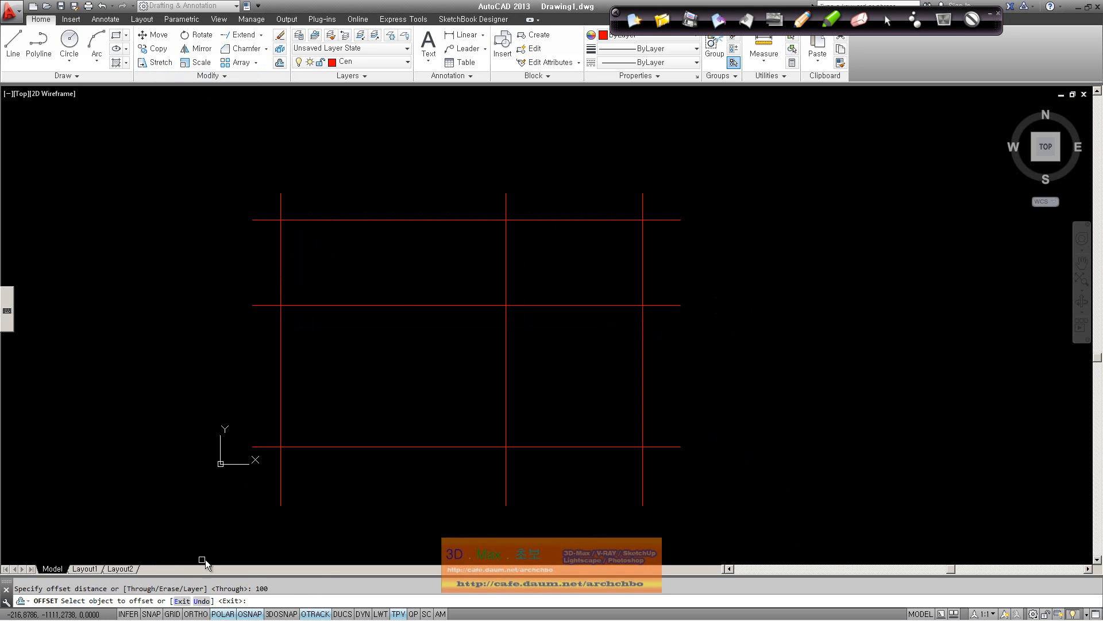
click(382, 219)
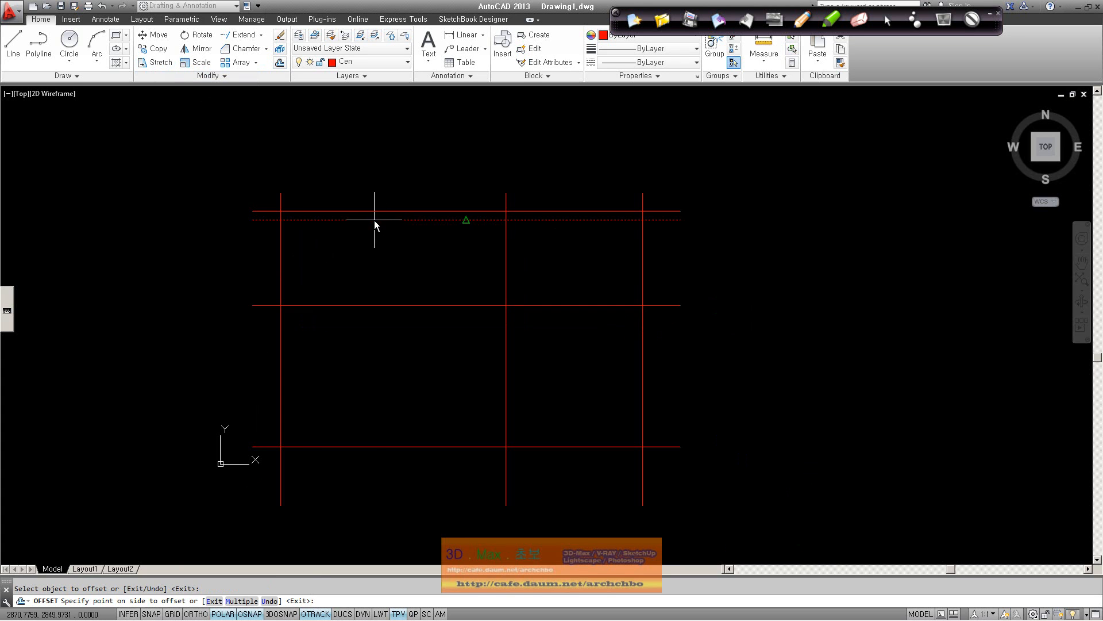
click(377, 244)
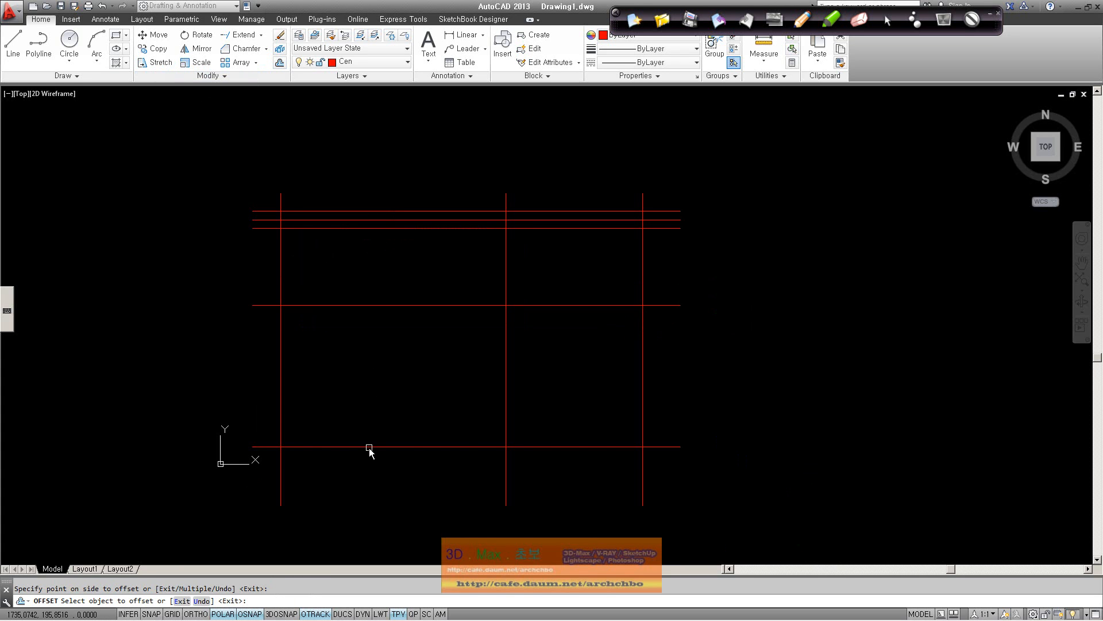
click(369, 447)
click(371, 490)
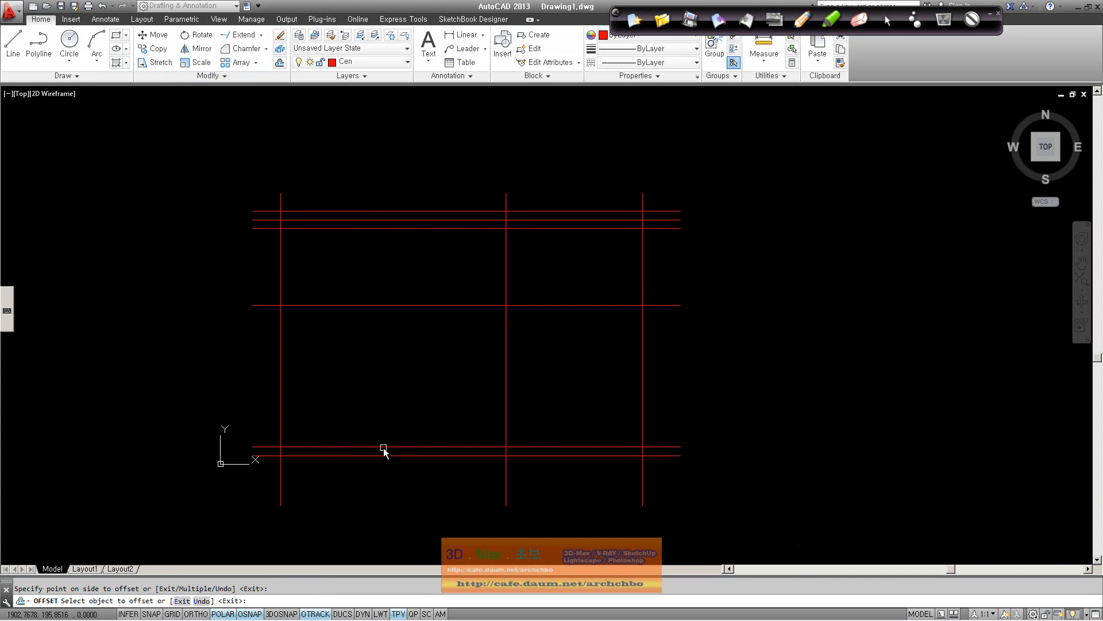
click(383, 447)
click(385, 412)
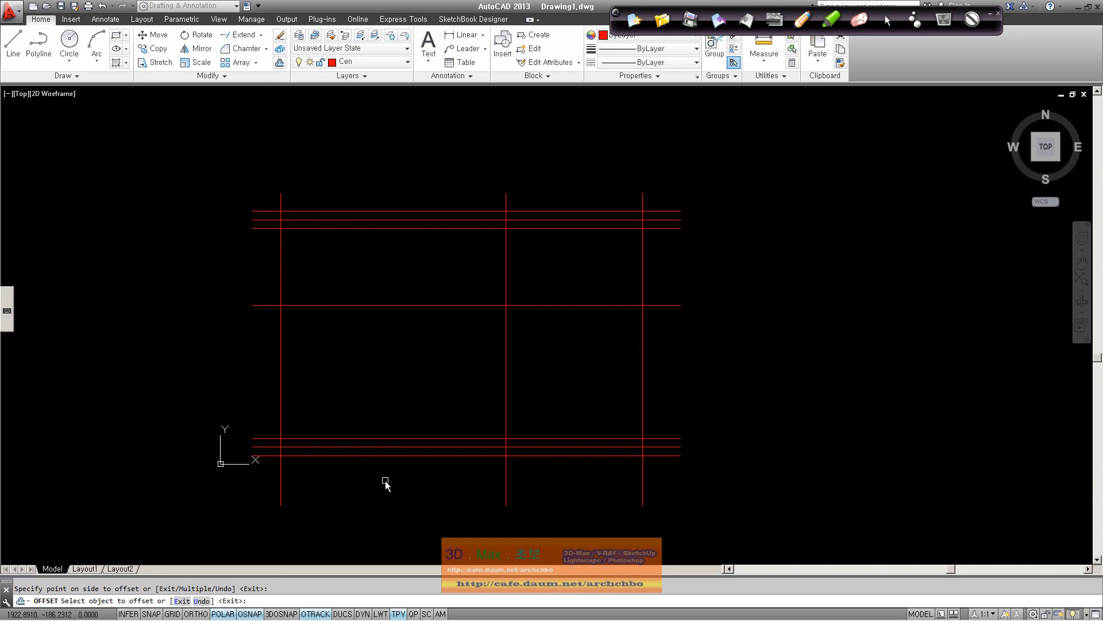
- Offset the leftmost and rightmost vertical centre lines by 100 to both sides
click(281, 378)
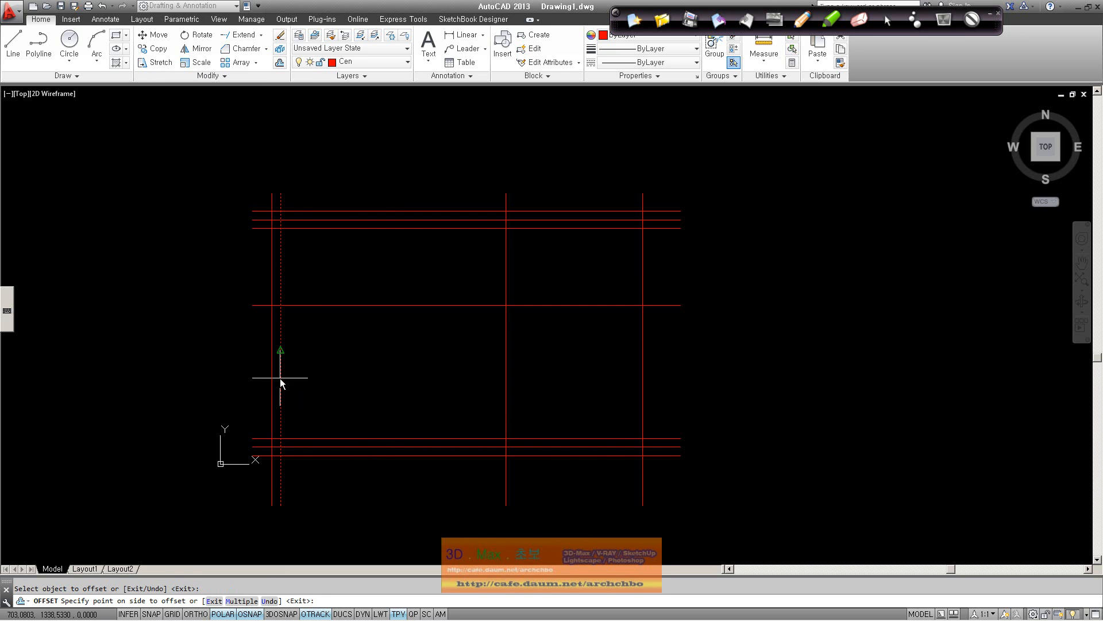
click(231, 375)
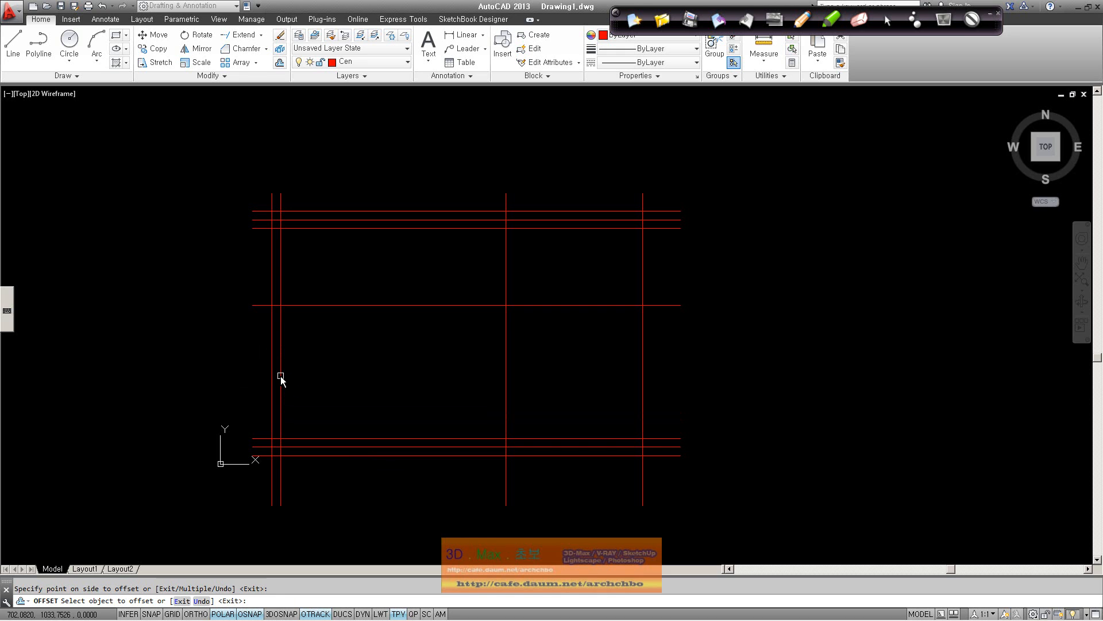
click(280, 376)
click(341, 378)
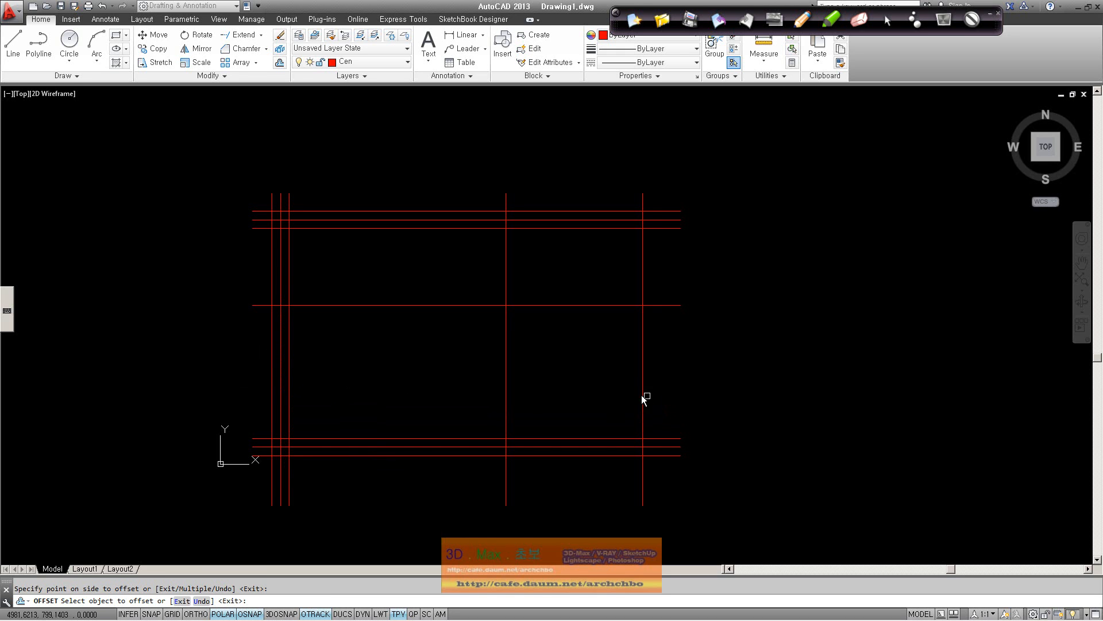
click(644, 377)
click(599, 377)
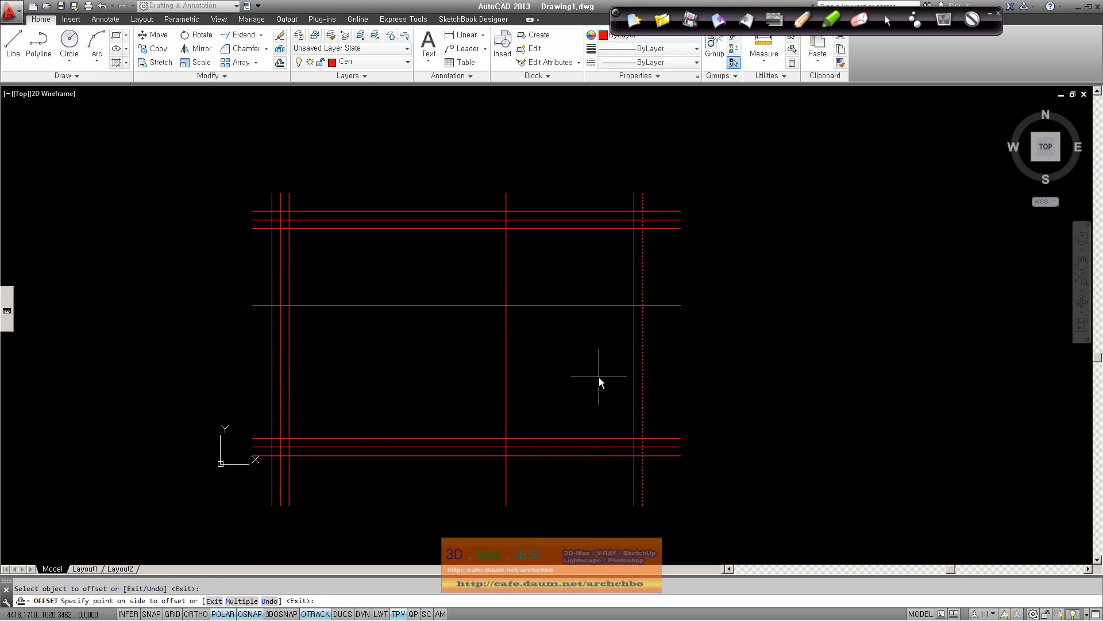
click(642, 381)
click(677, 381)
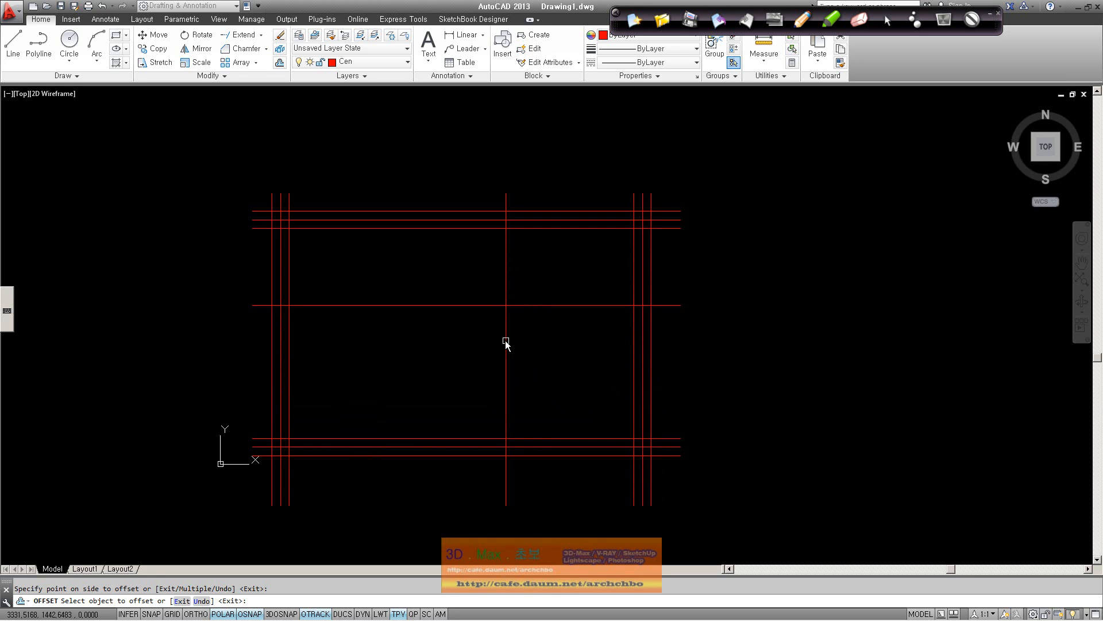
key(Return)
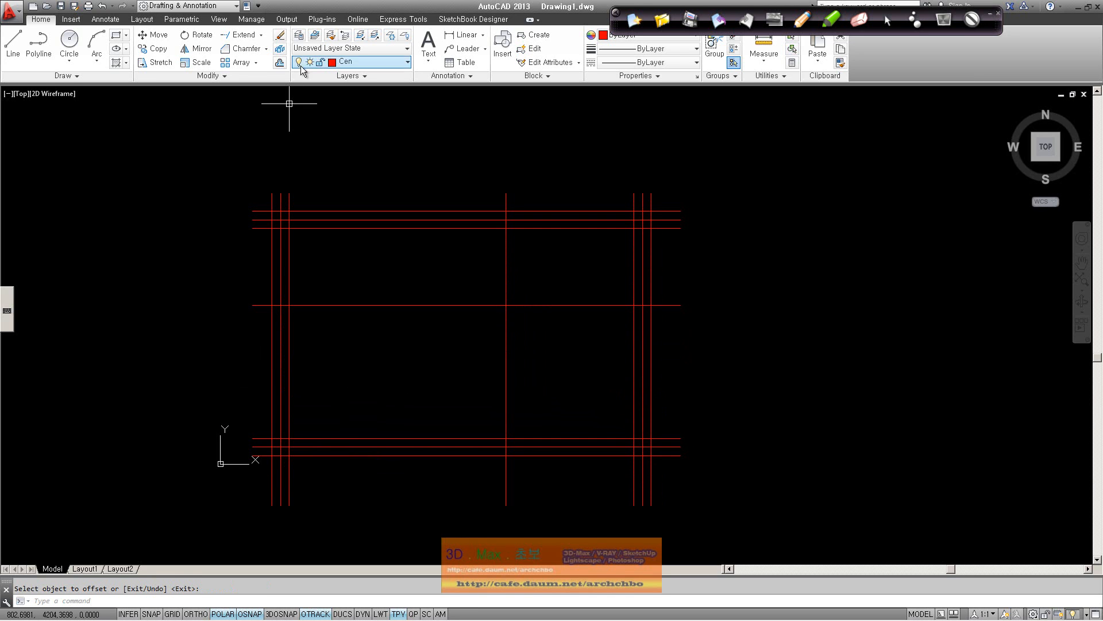
- Offset the inner vertical centre line by 75 to both sides
click(280, 63)
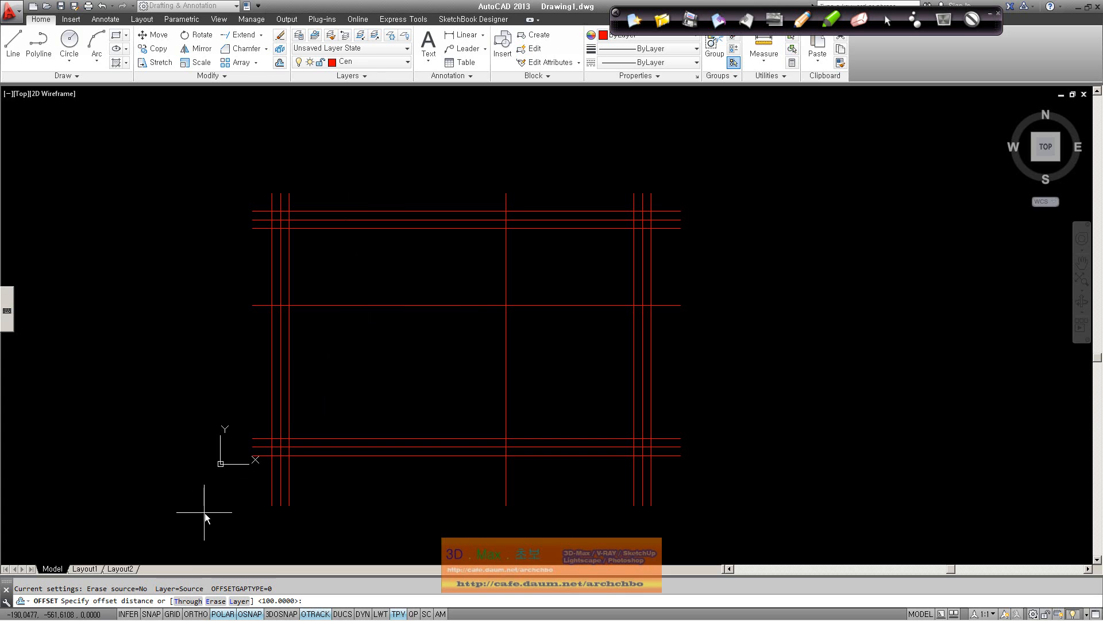
text(75)
key(Return)
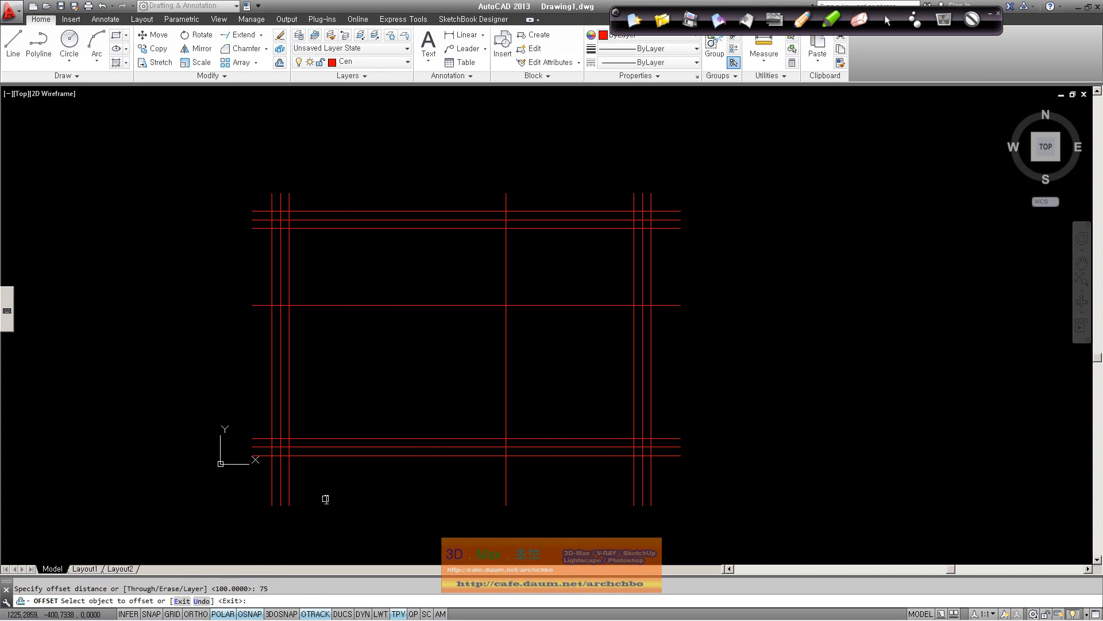
click(508, 281)
click(552, 288)
click(506, 288)
click(472, 287)
- Offset the inner horizontal centre line by 75 upwards and downwards
click(534, 305)
click(539, 286)
click(540, 305)
click(566, 359)
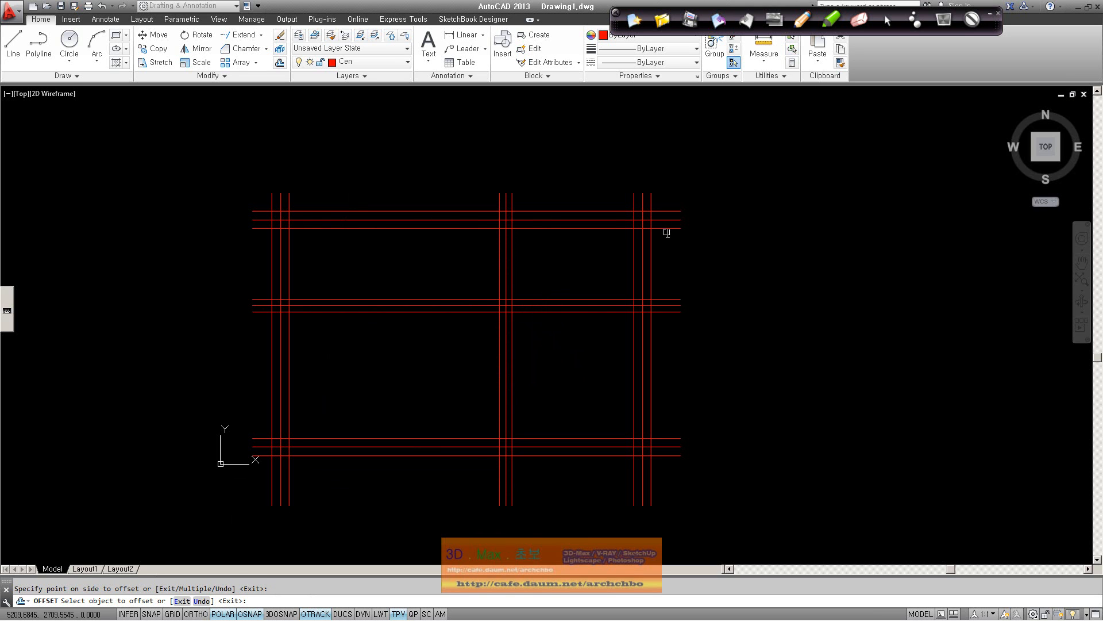
key(Escape)
- Move the offset lines of the outer walls and of the inner vertical wall to the Wall layer
click(571, 210)
click(572, 227)
click(651, 272)
click(635, 286)
click(613, 455)
click(613, 440)
click(512, 409)
click(499, 412)
click(289, 420)
click(272, 421)
click(351, 62)
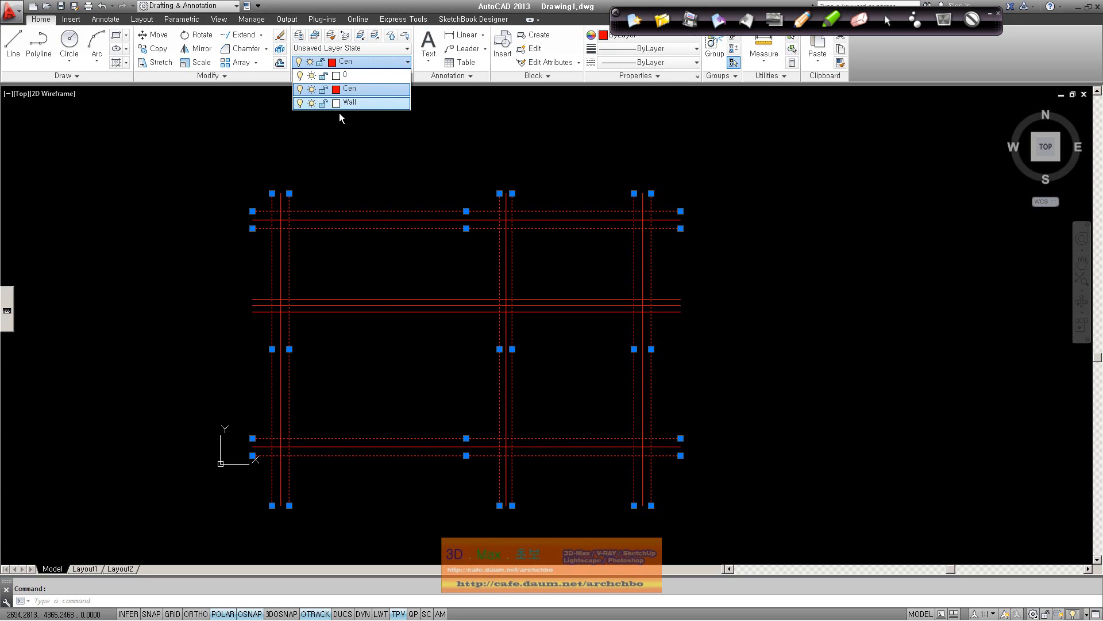
click(354, 102)
key(Escape)
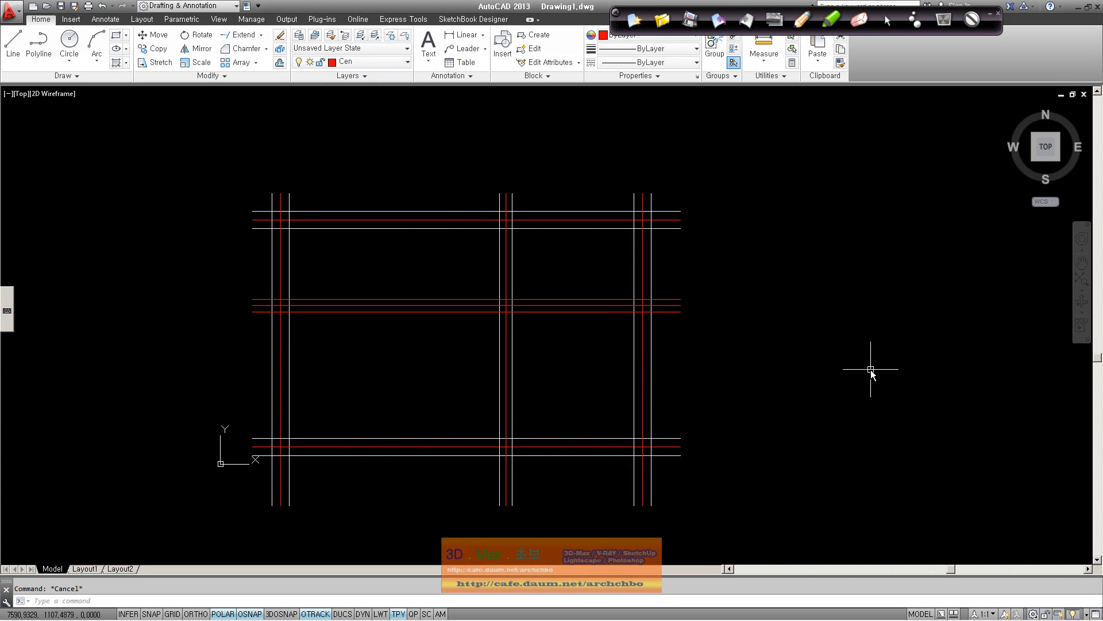
- Try to trim the line ends projecting beyond the plan's upper and right edges, using all lines as cutting edges
mouse_move(820, 357)
middle_down()
mouse_move(694, 306)
mouse_move(667, 315)
middle_up()
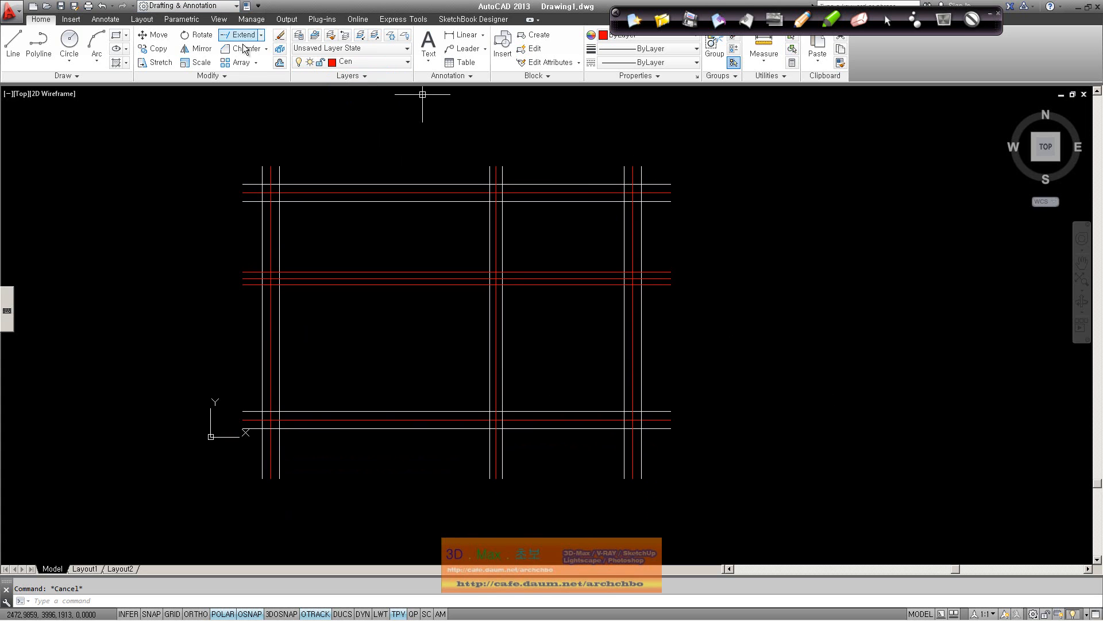
click(261, 35)
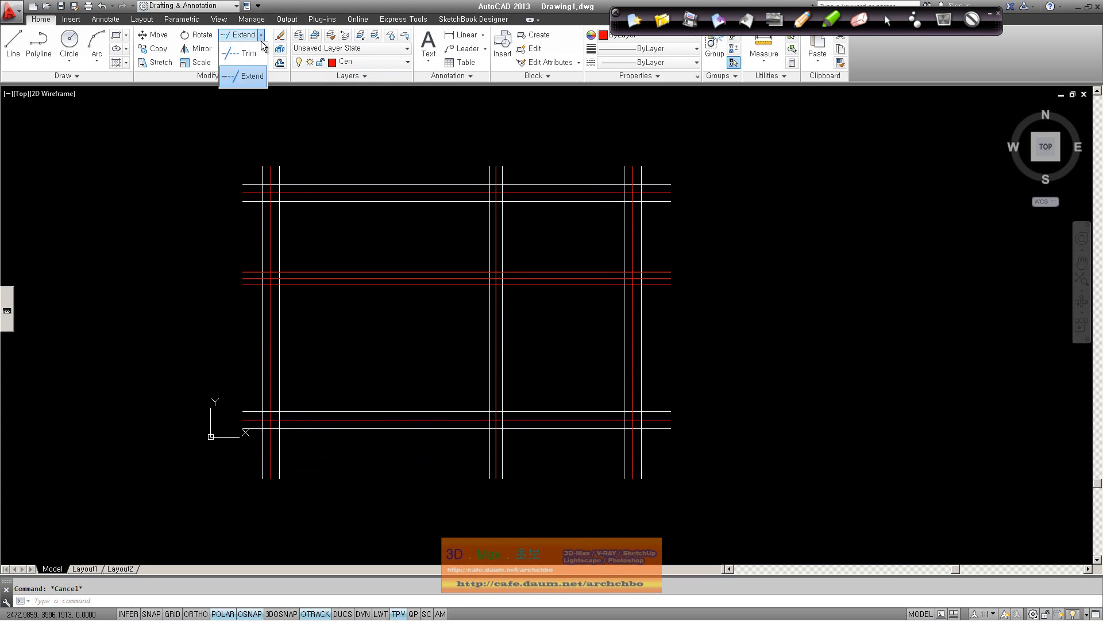
click(241, 47)
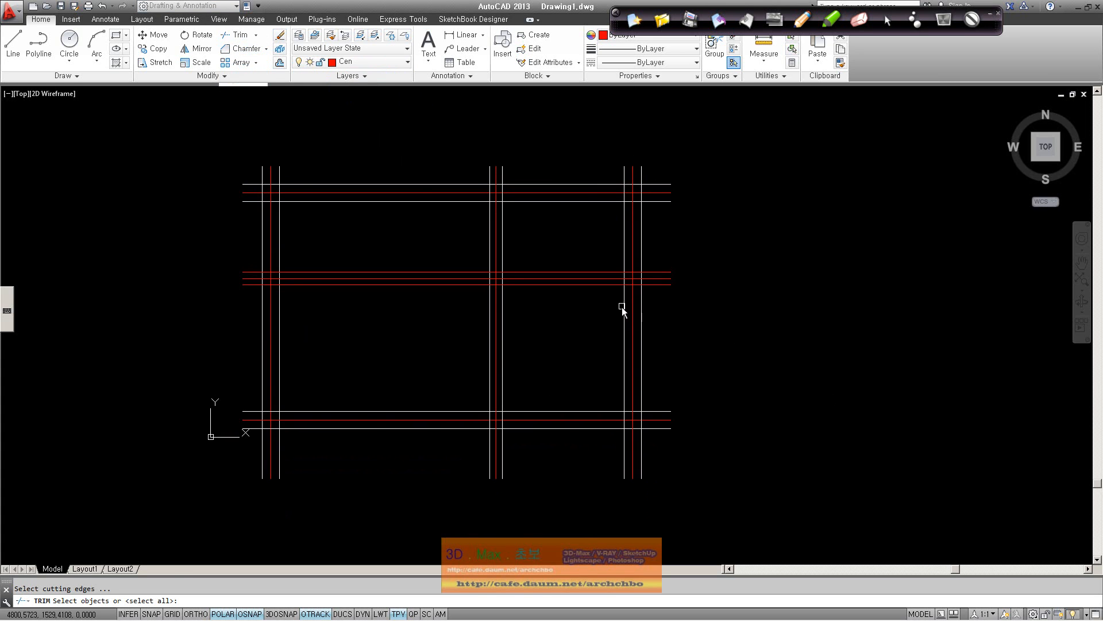
click(752, 510)
click(188, 122)
key(Return)
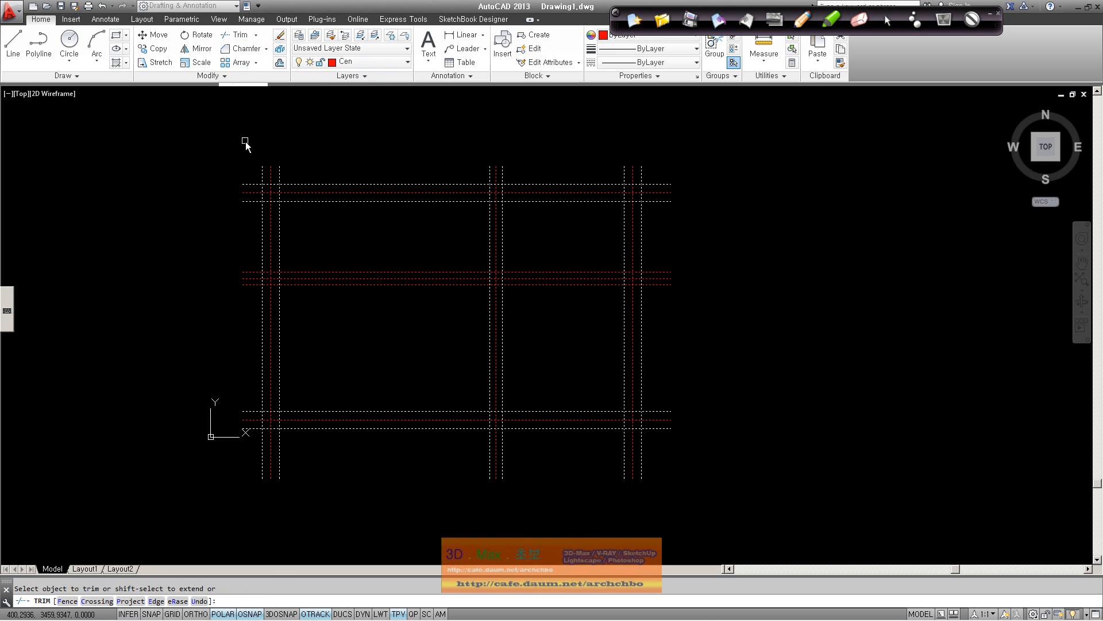
click(670, 175)
click(196, 121)
click(713, 246)
click(661, 139)
- Undo the trims of the projecting line ends and leave the Trim command
key(ctrl+z)
key(ctrl+z)
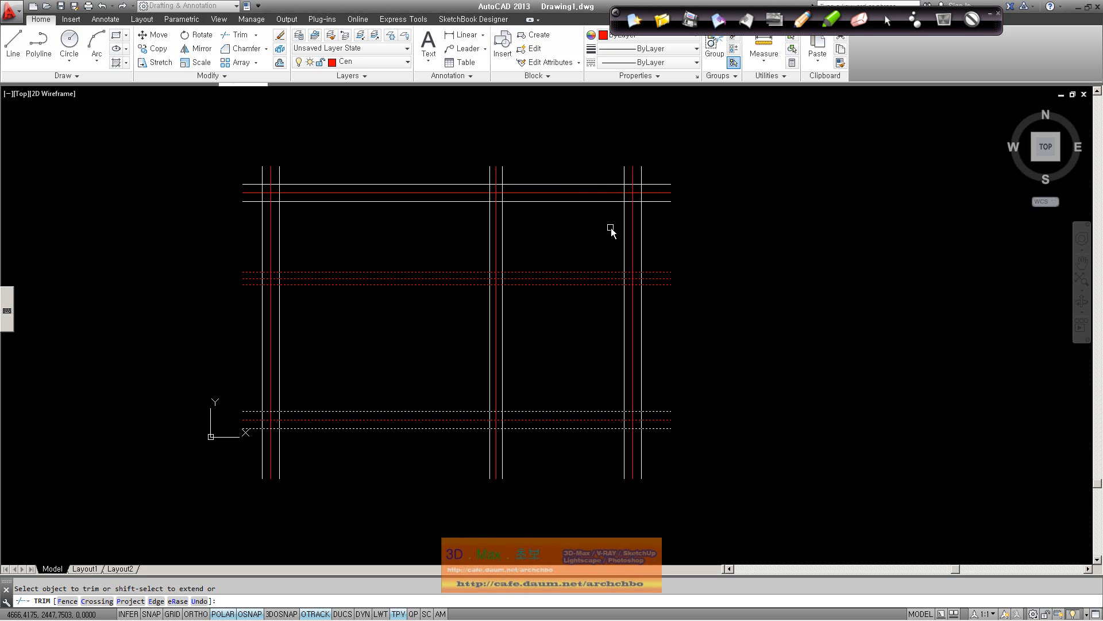
key(Escape)
- Trim the wall line ends projecting beyond the upper-left corner, using all lines as cutting edges
text(tr)
key(Return)
click(735, 485)
click(247, 171)
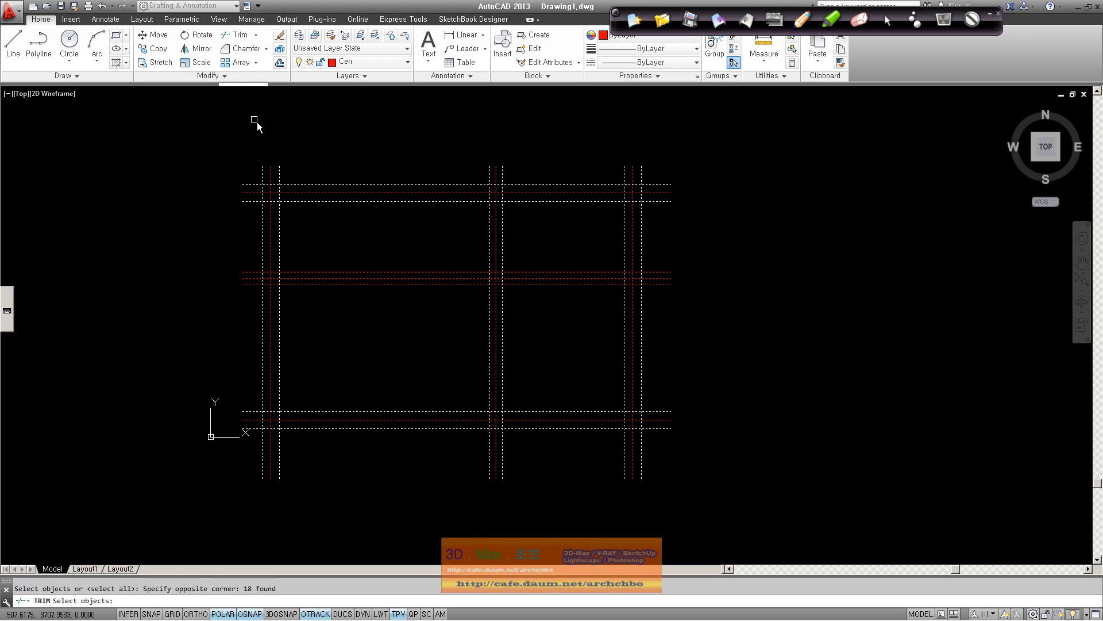
key(Return)
click(280, 173)
click(262, 175)
click(253, 184)
click(253, 201)
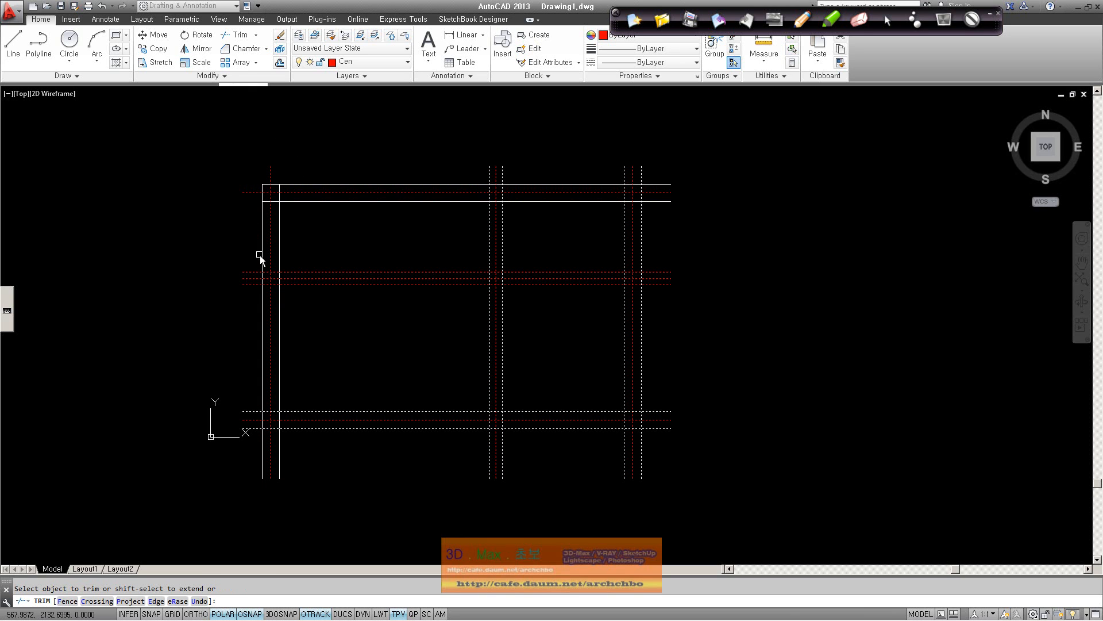
- Trim the wall line ends projecting beyond the plan's lower-left corner
click(252, 415)
click(252, 415)
click(253, 411)
click(253, 428)
click(263, 449)
click(280, 452)
- Trim the inner vertical wall's ends below the bottom wall and the wall line ends beyond the lower-right corner
click(489, 455)
click(502, 458)
click(625, 466)
click(645, 467)
click(660, 428)
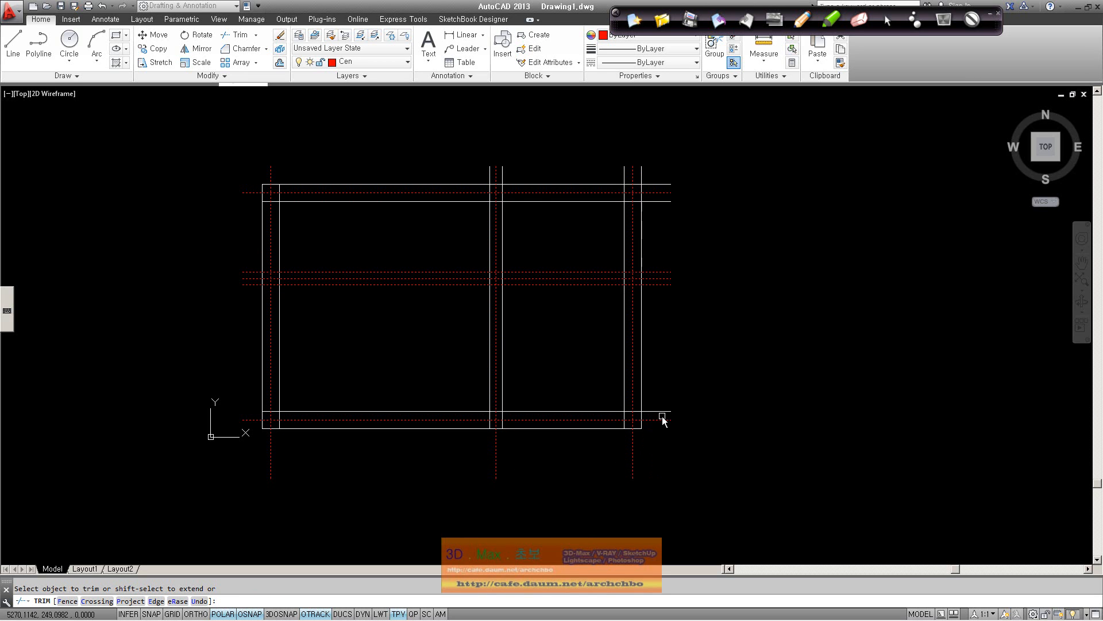
click(666, 411)
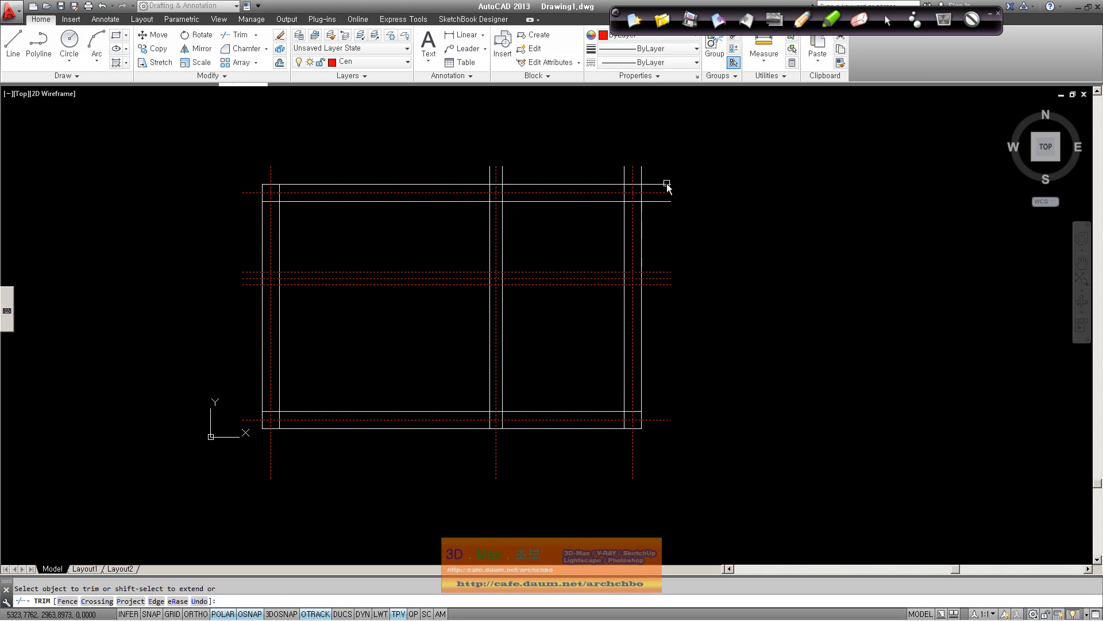
- Trim away the right wall's lines above the inner horizontal wall and the line ends projecting at the upper-right corner
click(643, 228)
click(652, 184)
click(658, 202)
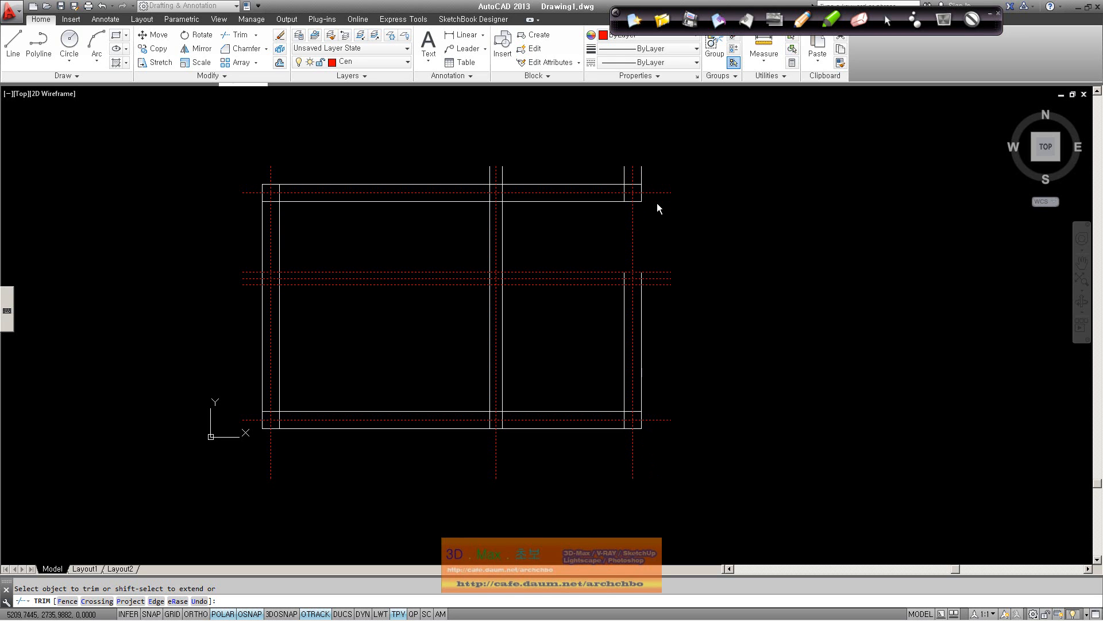
click(626, 175)
- Trim away the top wall's two lines between the inner vertical wall and the right wall
click(680, 233)
click(770, 227)
click(618, 202)
click(597, 184)
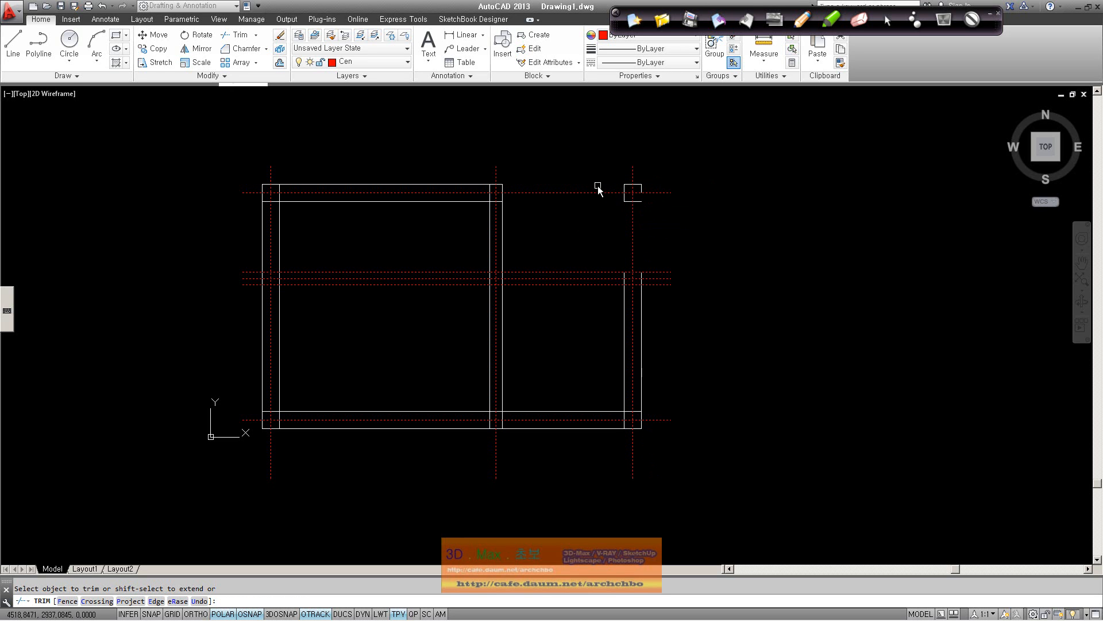
- Trim the overlapping inner wall lines at the large room's two upper corners and its lower-left corner
scroll(484, 199, up, 6)
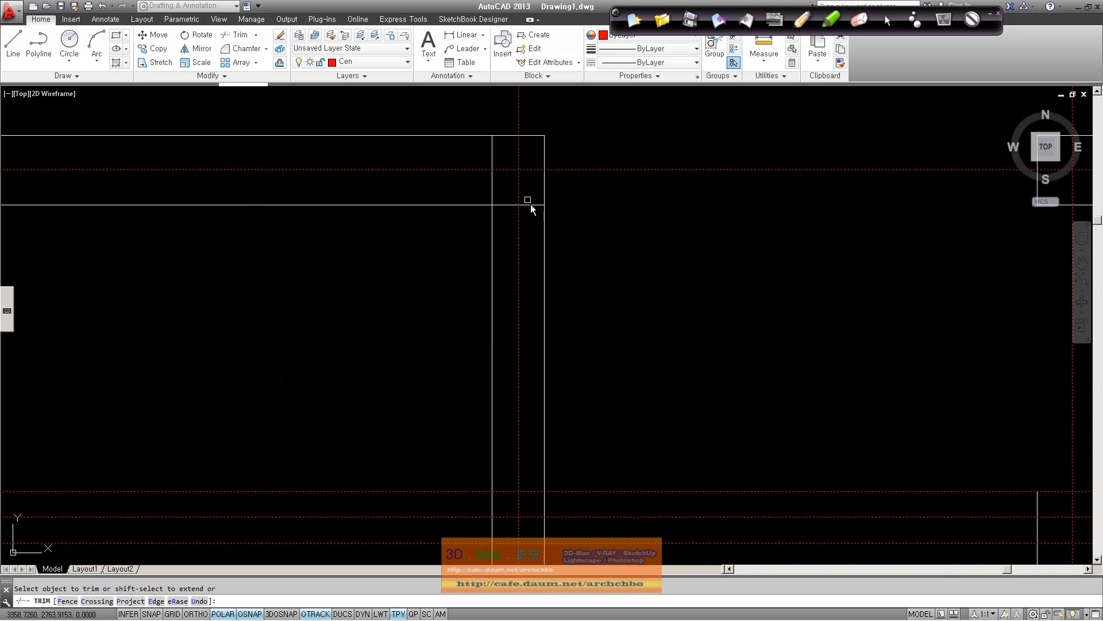
click(505, 205)
scroll(416, 229, down, 4)
scroll(239, 239, up, 3)
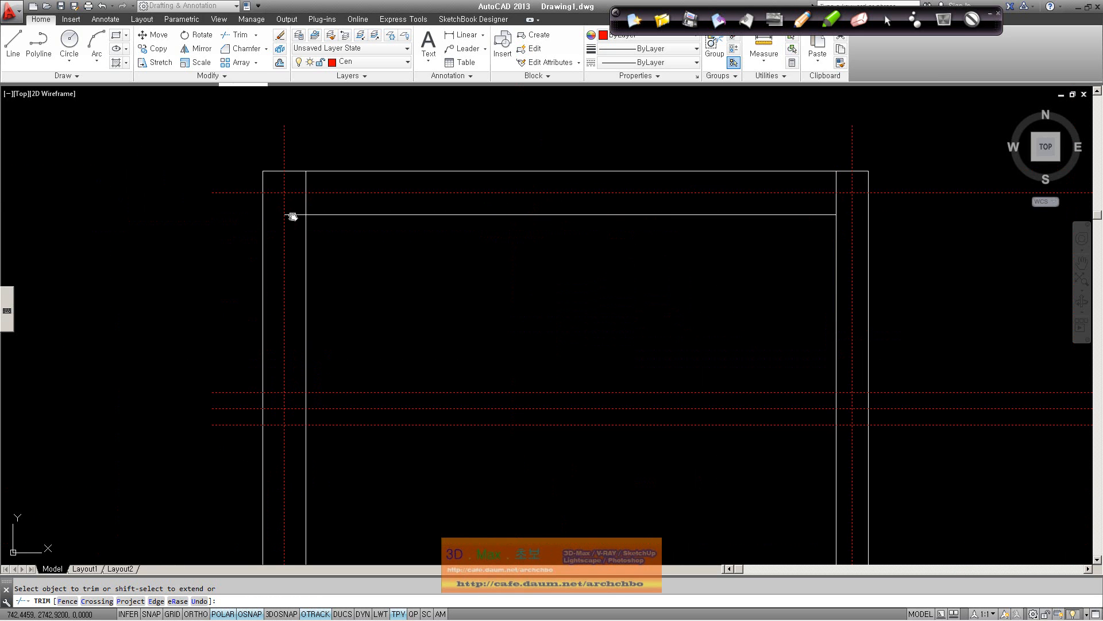
scroll(340, 362, down, 2)
middle_drag(348, 317, 357, 243)
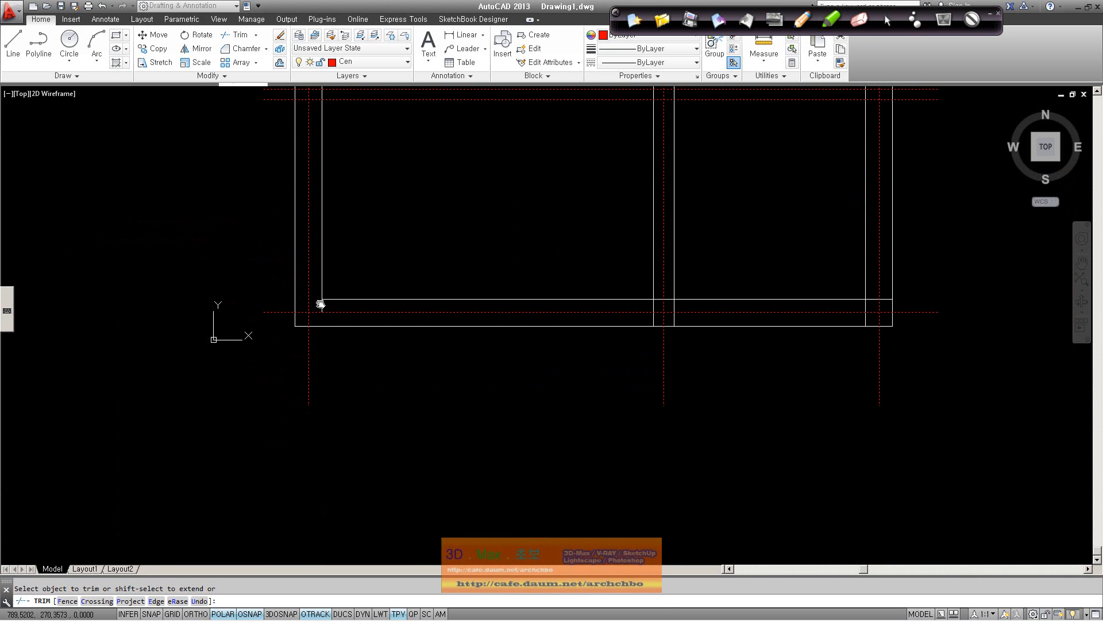
scroll(401, 387, down, 3)
scroll(513, 393, up, 3)
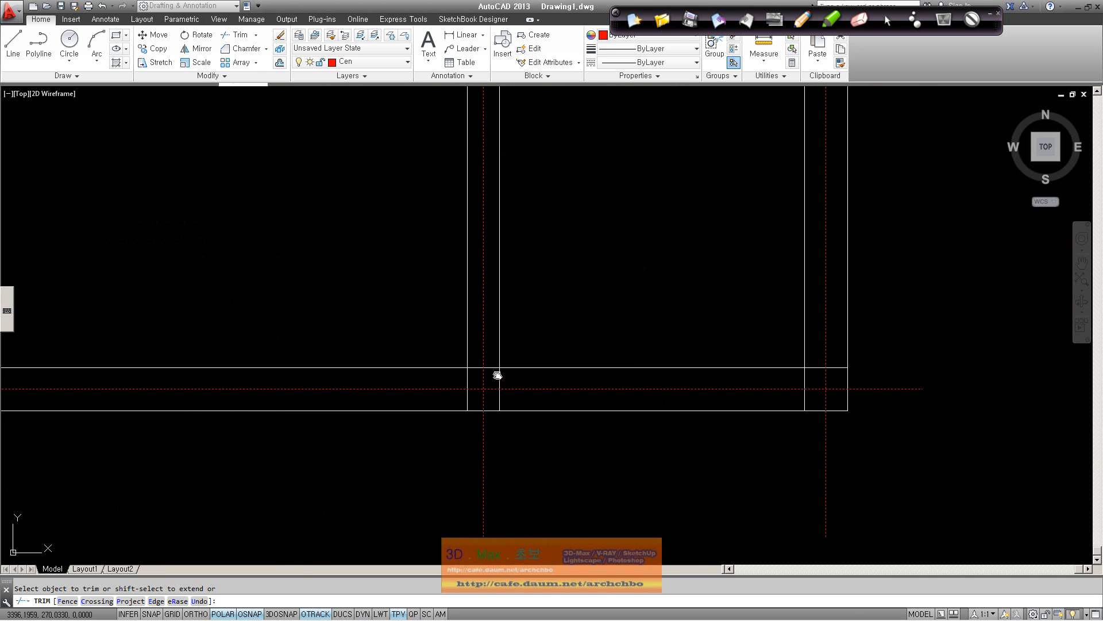
- Trim the wall lines where the inner vertical wall meets the bottom wall to open the junction
click(500, 404)
click(468, 381)
click(479, 368)
- Trim the overlapping inner wall lines at the lower-right corner and erase the leftover stub
mouse_move(555, 314)
middle_down()
mouse_move(451, 330)
mouse_move(382, 316)
middle_up()
click(666, 370)
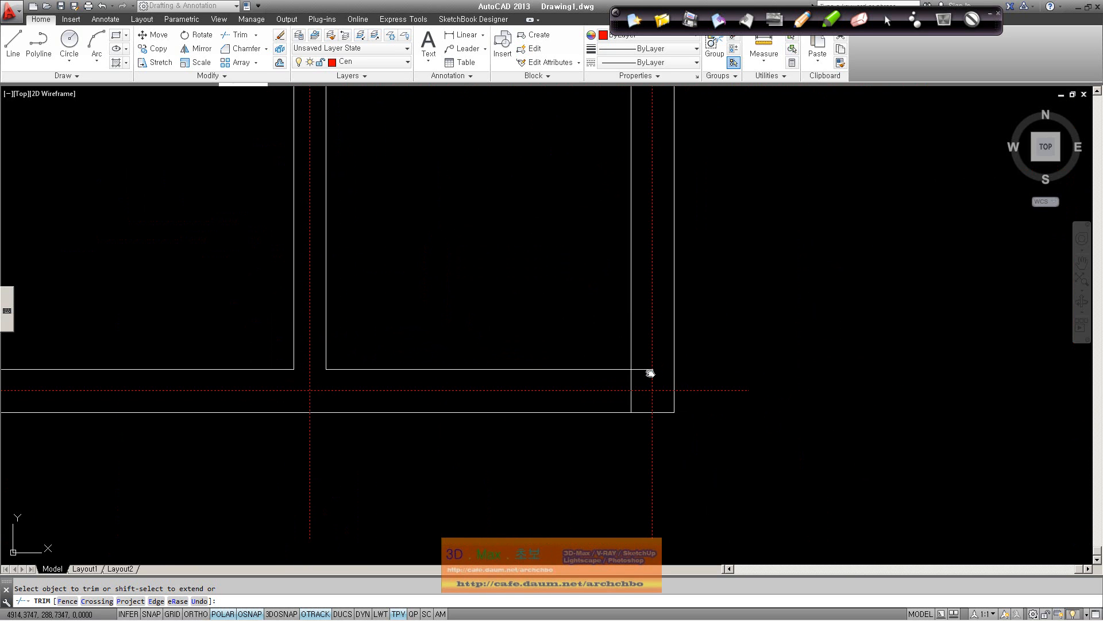
click(632, 380)
scroll(592, 345, down, 3)
scroll(539, 288, up, 3)
key(Escape)
click(661, 450)
key(Delete)
- Move the two offset lines of the inner horizontal centre line to layer 0
mouse_move(406, 236)
middle_down()
mouse_move(442, 365)
mouse_move(419, 342)
middle_up()
middle_drag(278, 245, 315, 276)
click(315, 269)
click(326, 236)
click(408, 60)
click(363, 73)
click(362, 73)
scroll(439, 266, down, 5)
scroll(436, 253, up, 3)
middle_drag(438, 247, 523, 259)
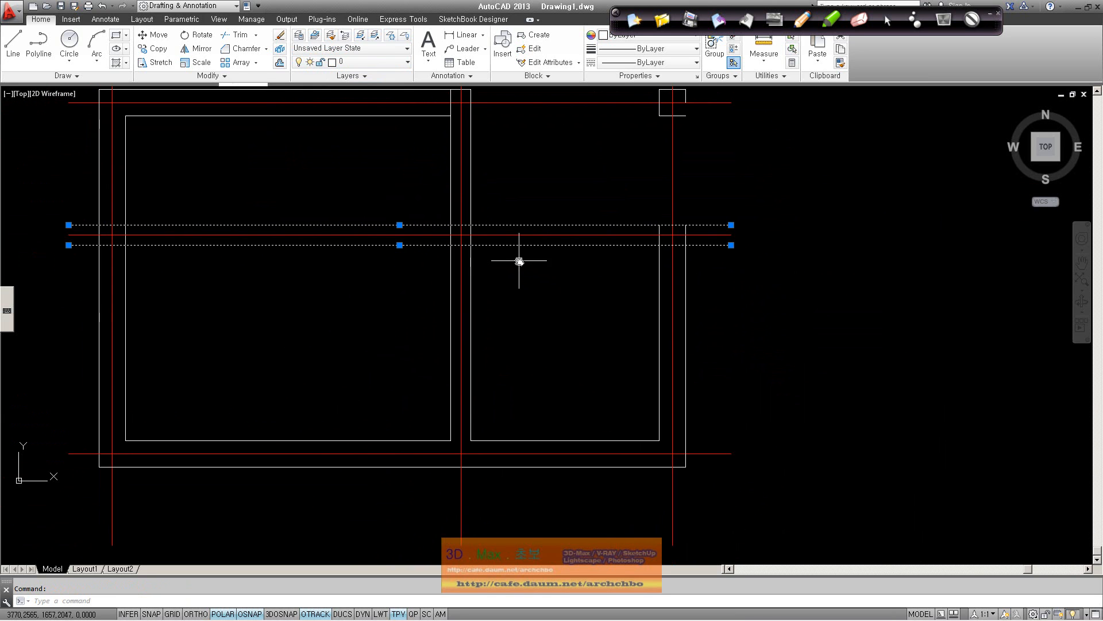
- Trim the vertical centre lines below the inner horizontal wall, using that wall's two lines as cutting edges
text(tr)
key(Return)
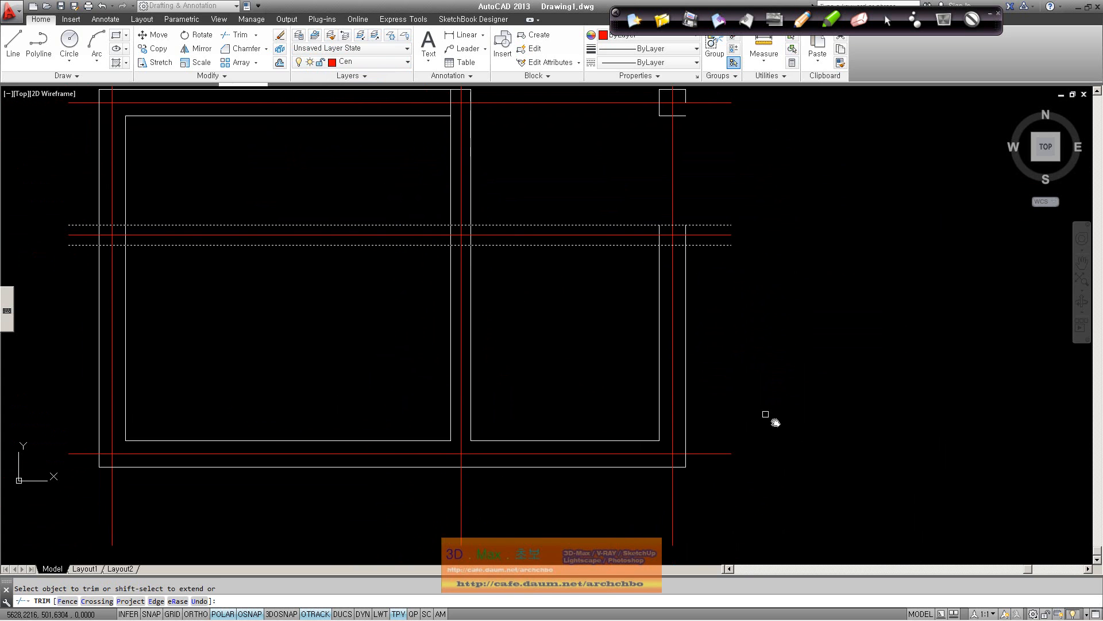
scroll(806, 472, down, 3)
middle_drag(437, 339, 292, 279)
key(Escape)
- Trim the inner horizontal wall's lines outside the left wall and across the large room, using all lines as cutting edges
click(223, 264)
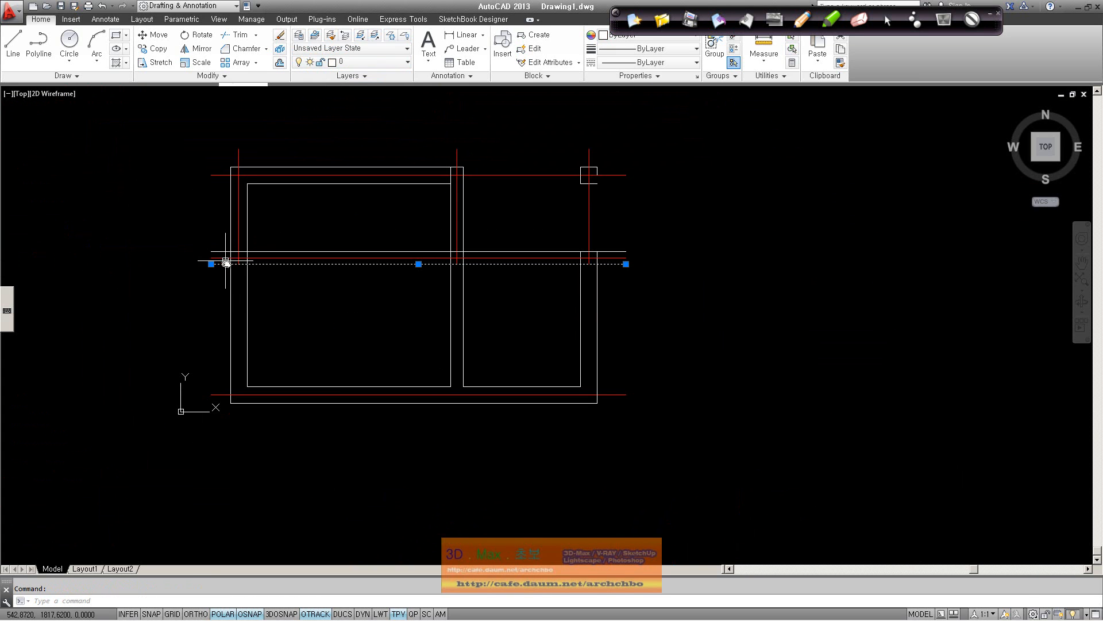
text(tr)
key(Return)
click(684, 441)
click(144, 134)
key(Return)
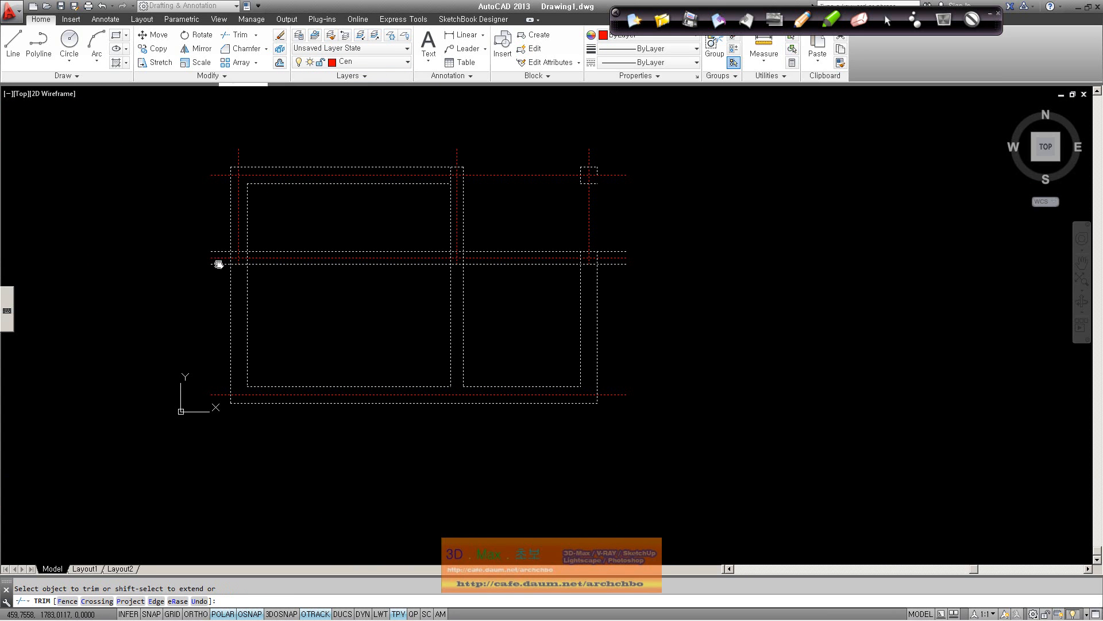
scroll(258, 274, up, 4)
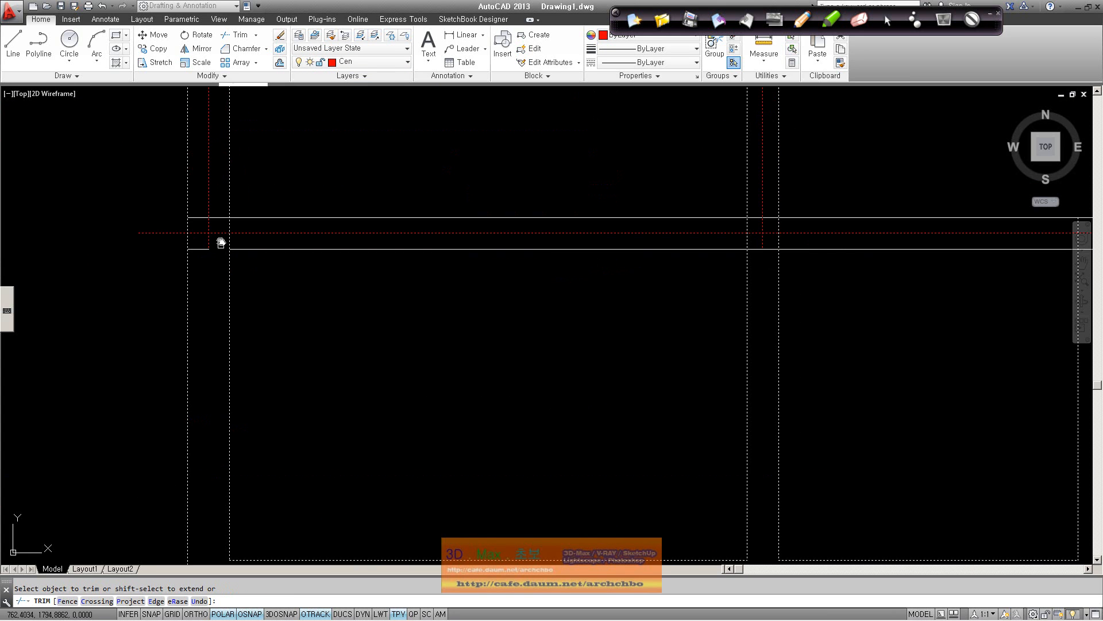
click(203, 218)
click(262, 251)
click(414, 218)
- Trim the inner horizontal wall's lines inside the inner vertical wall and beyond the right wall, plus the right wall's upper ends
middle_drag(876, 273, 574, 242)
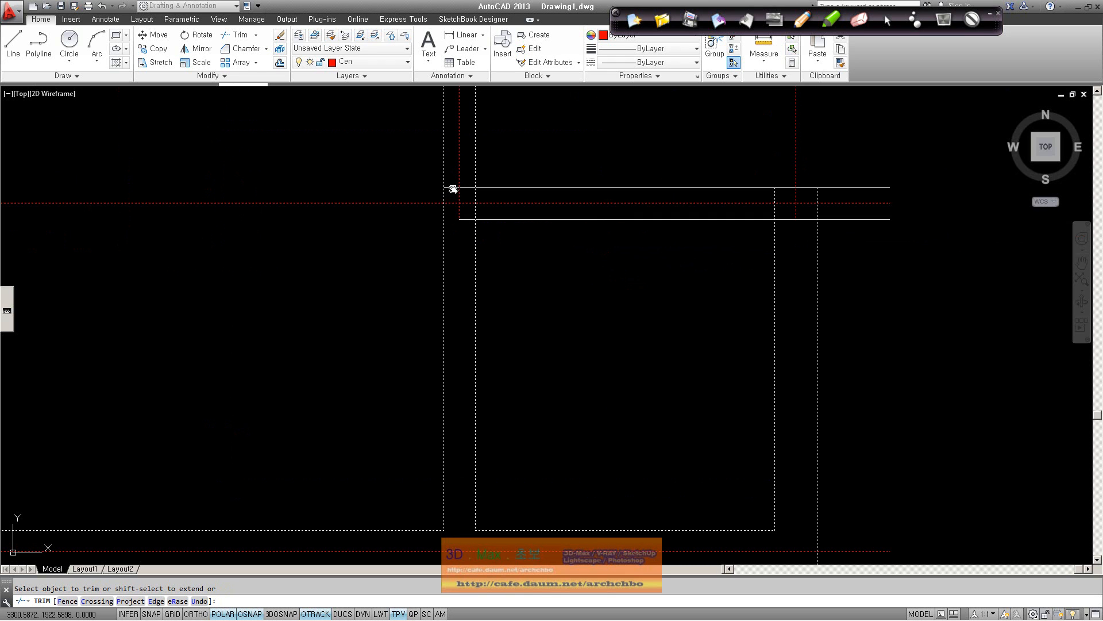
click(465, 218)
click(816, 197)
click(774, 201)
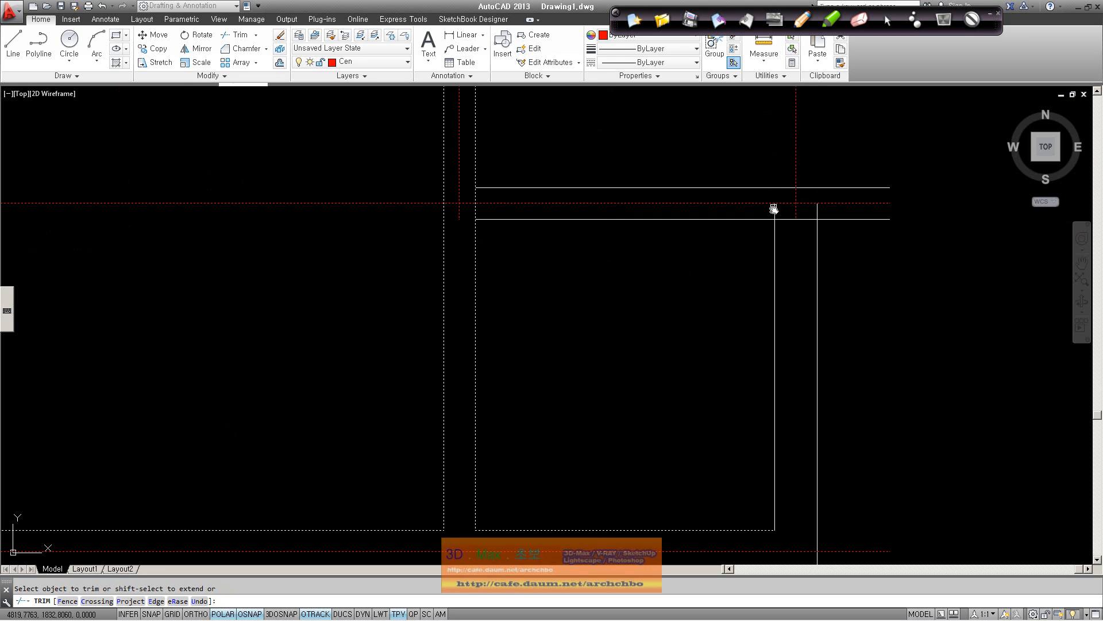
click(855, 219)
key(Return)
- Erase the leftover wall fragments at the plan's former upper-right corner
scroll(856, 230, down, 4)
scroll(726, 294, up, 2)
scroll(687, 264, down, 1)
click(745, 155)
key(Delete)
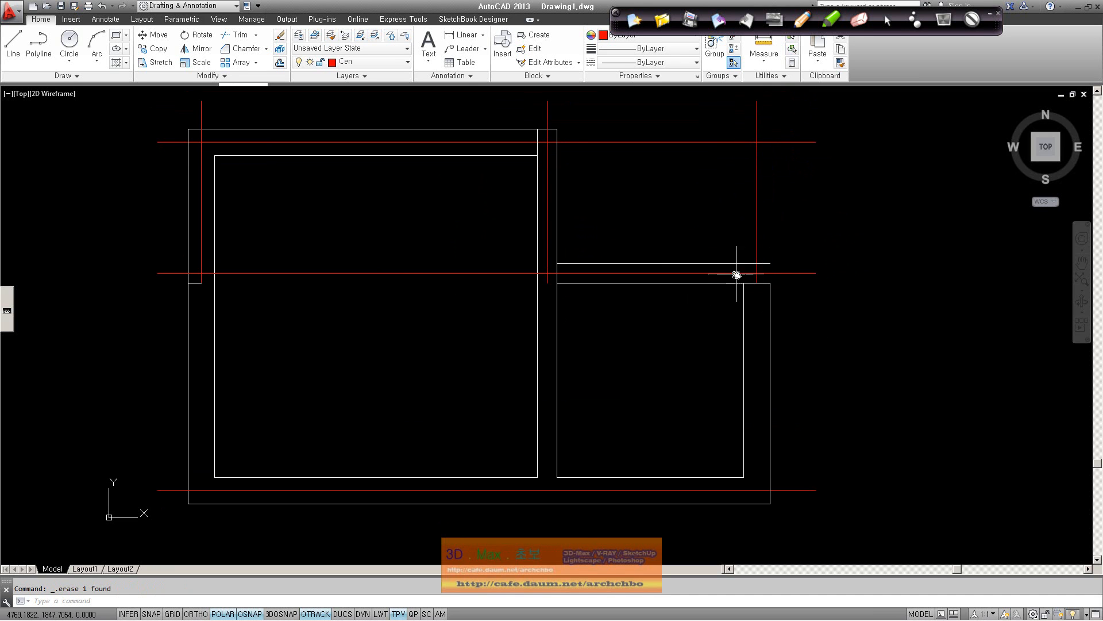
- Trim the stub of the inner vertical wall's left line that crosses the top wall
click(537, 136)
key(Escape)
text(tr)
key(Return)
click(670, 224)
click(423, 91)
key(Return)
click(538, 136)
key(Return)
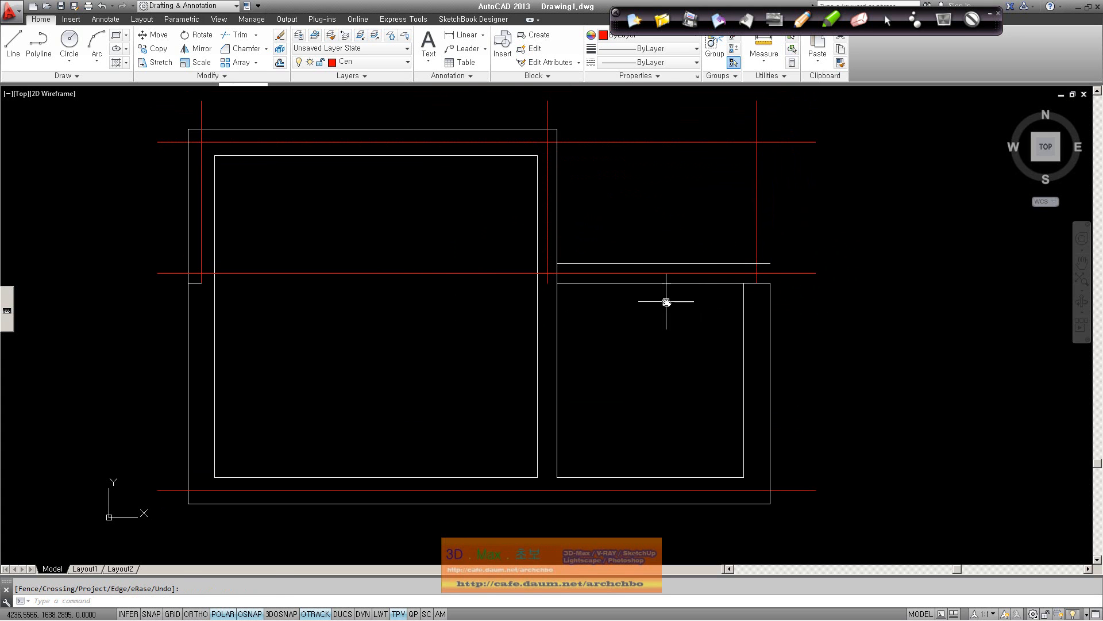
- Trim the inner vertical wall's right line between the two horizontal wall lines to open the junction
key(Return)
key(Return)
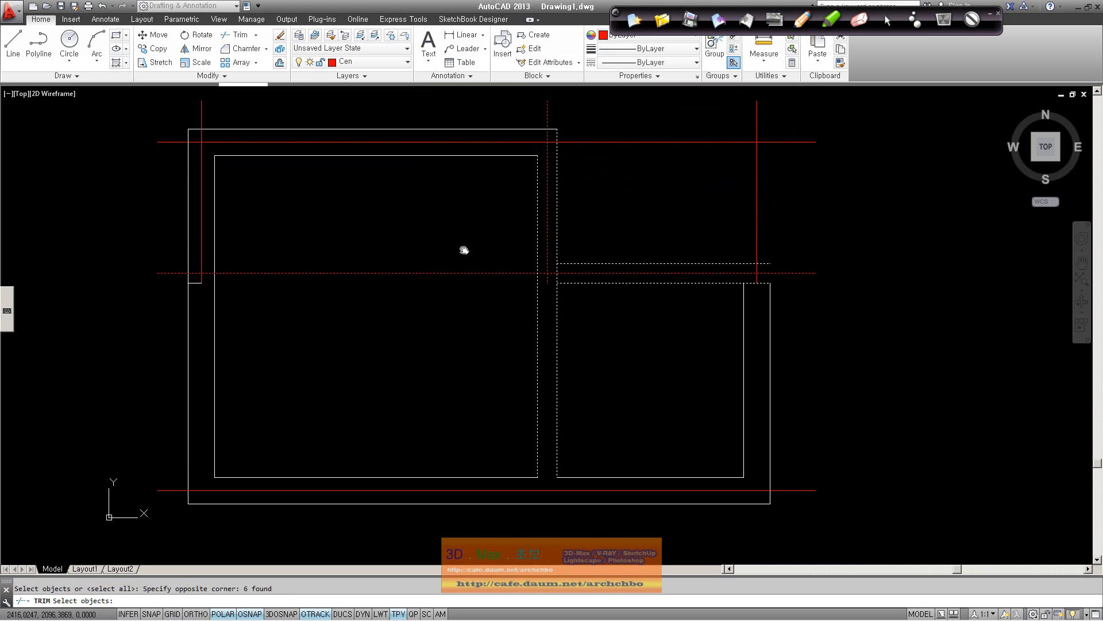
scroll(573, 283, up, 2)
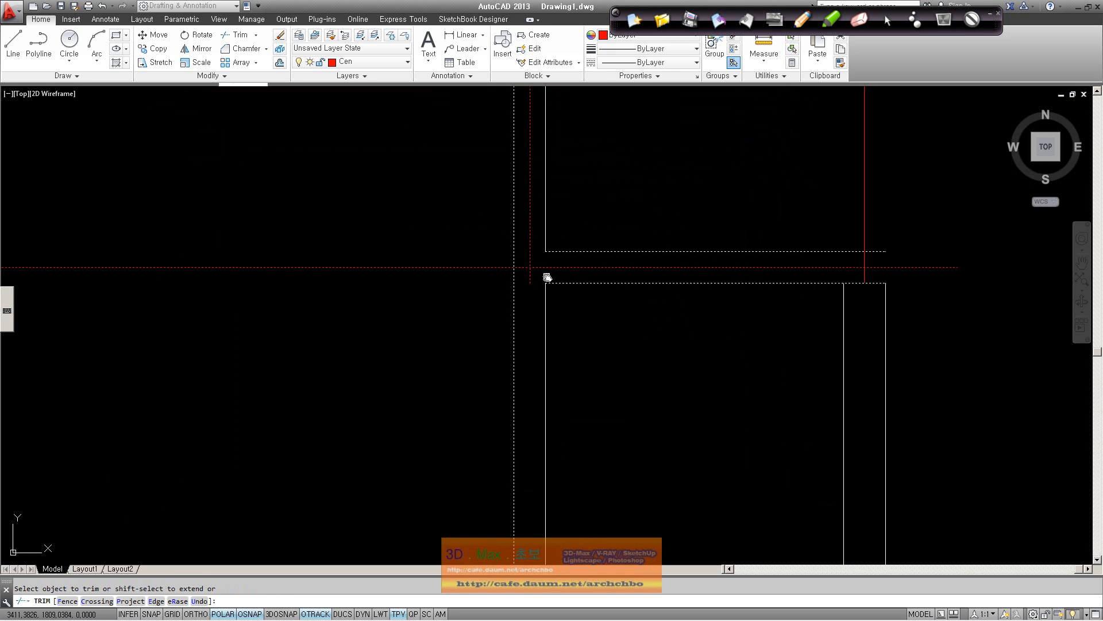
key(Return)
scroll(707, 286, down, 2)
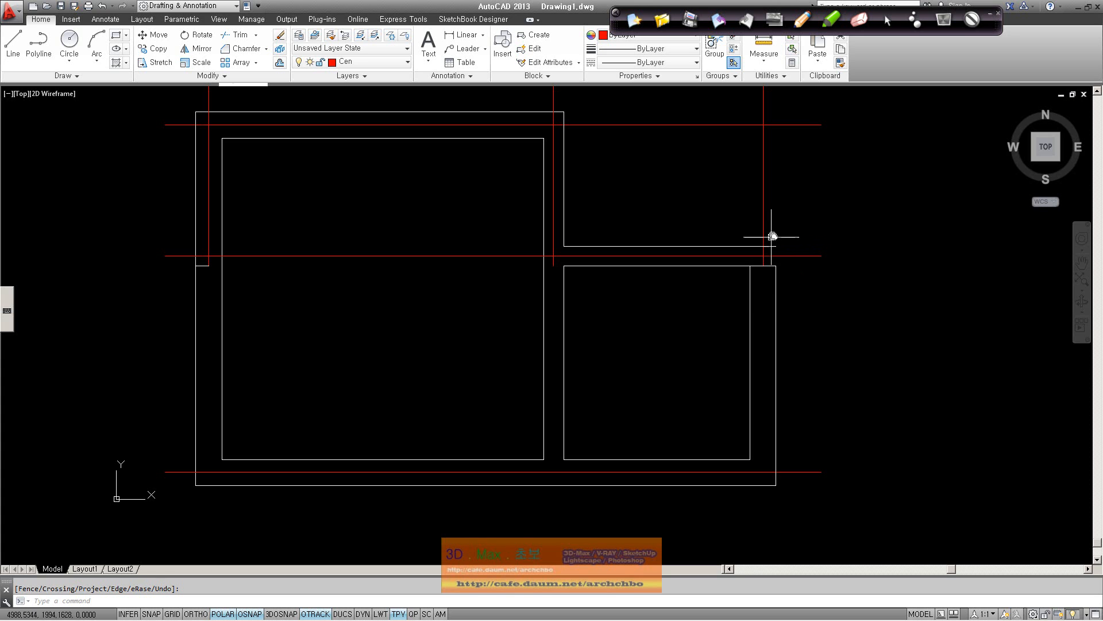
- Extend the right wall's outer line up to the inner horizontal wall's upper line
click(256, 36)
click(244, 76)
click(875, 370)
click(634, 196)
key(Return)
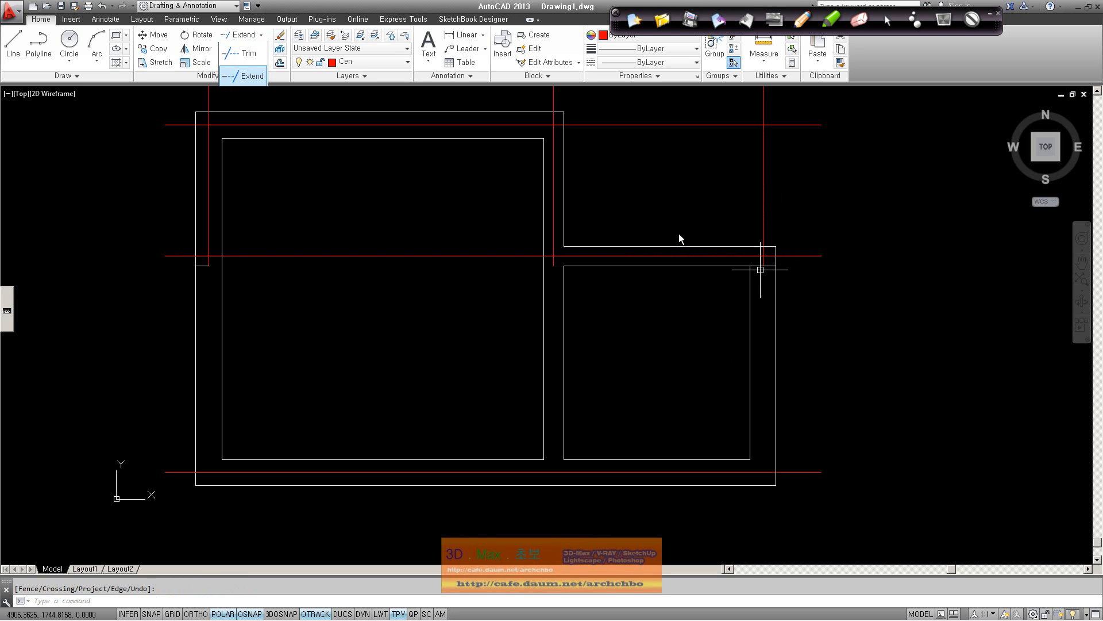
- Trim the small room's upper inner line back to the right wall's inner line and erase the stub inside the left wall
click(261, 35)
click(256, 57)
click(830, 350)
click(677, 197)
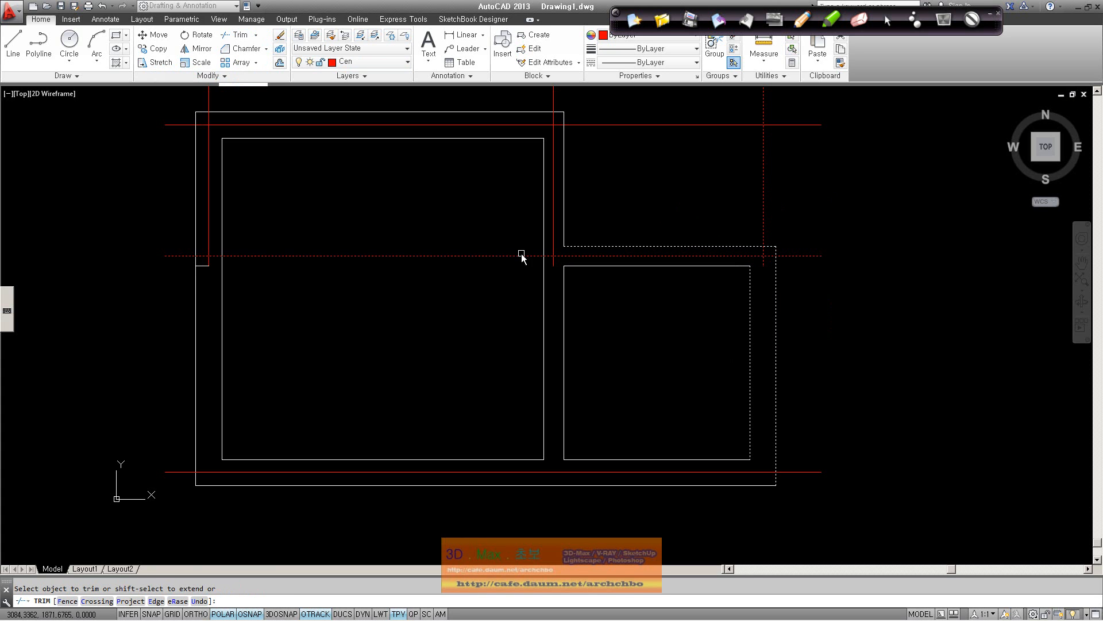
key(Escape)
click(201, 266)
key(Delete)
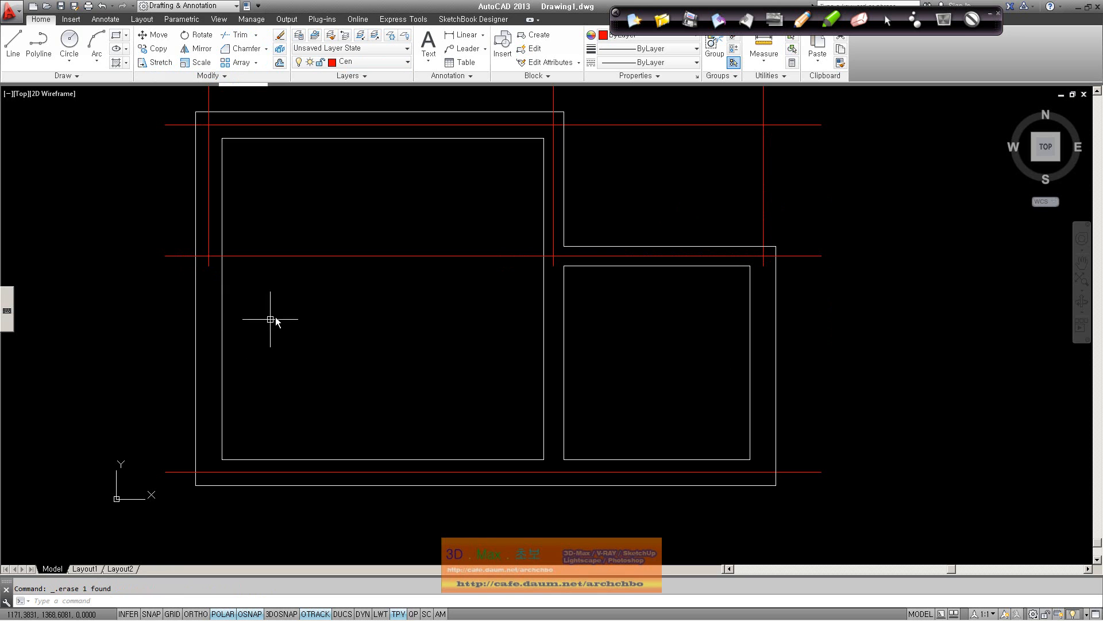
- Draw a vertical line about 1805 long down from the left centre line's lower end, past the bottom wall
scroll(256, 357, down, 3)
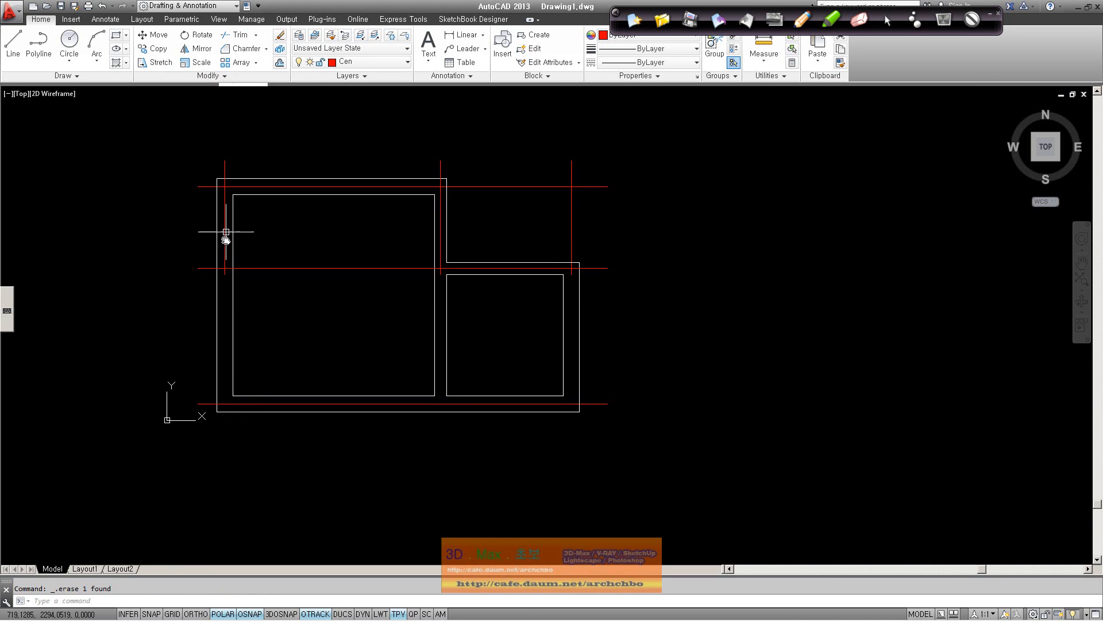
click(12, 43)
click(225, 274)
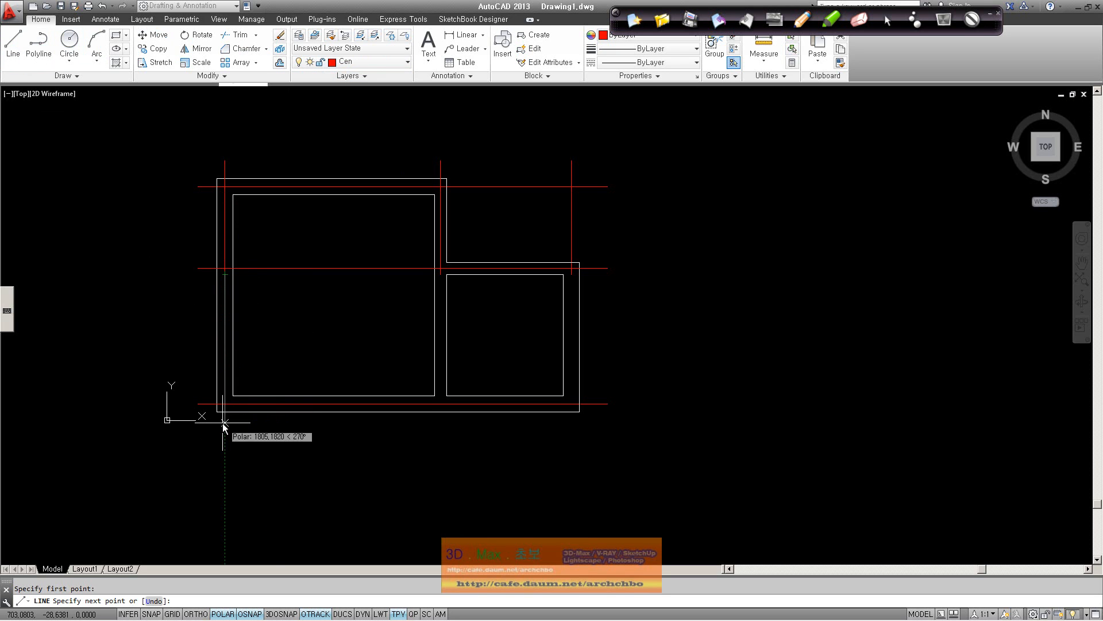
right_click(271, 424)
click(281, 433)
- Draw a vertical line down from the middle centre line's lower end, past the bottom wall
right_click(481, 438)
click(547, 247)
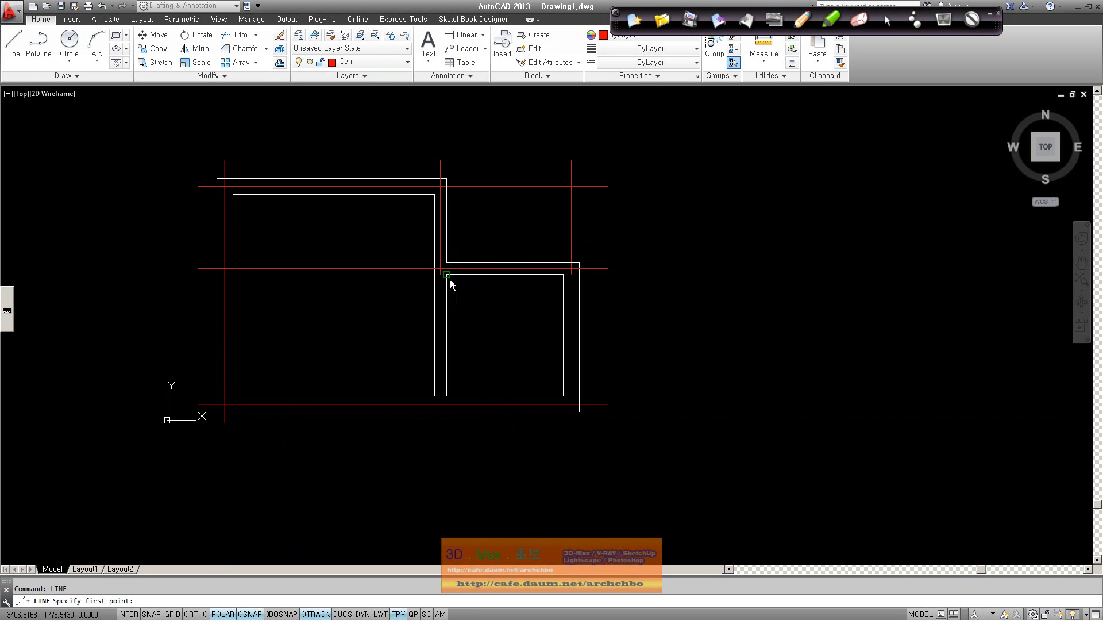
click(441, 275)
right_click(441, 419)
click(469, 427)
- Draw a vertical line down from the right centre line's lower end, past the bottom wall
right_click(660, 335)
click(669, 339)
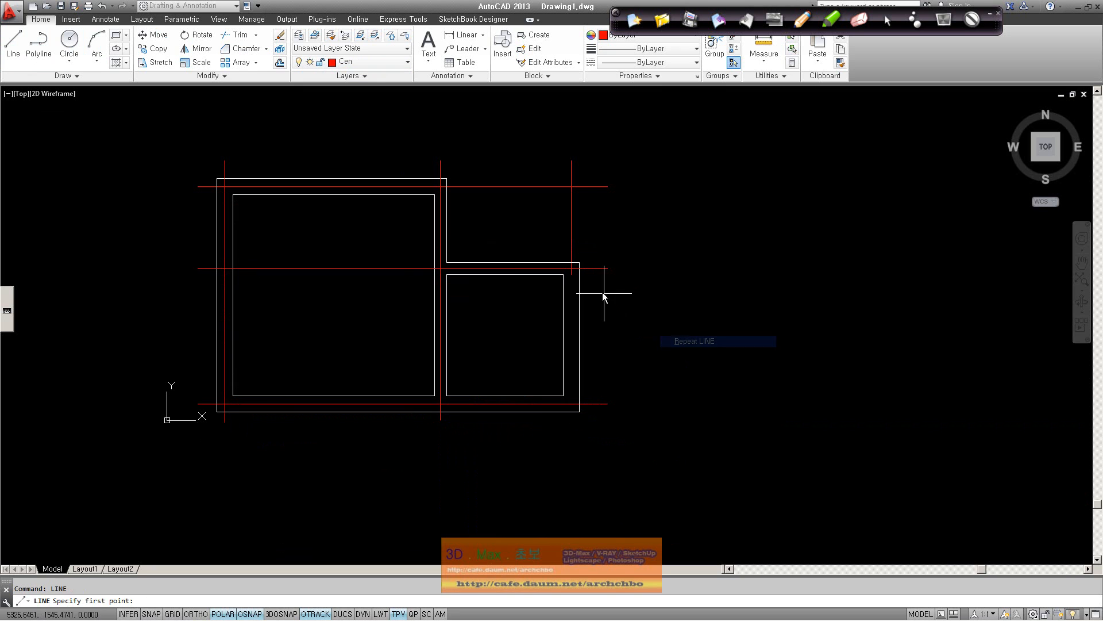
click(577, 277)
right_click(619, 415)
click(641, 422)
mouse_move(646, 424)
middle_down()
mouse_move(730, 402)
mouse_move(694, 377)
mouse_move(795, 455)
middle_up()
scroll(665, 374, up, 2)
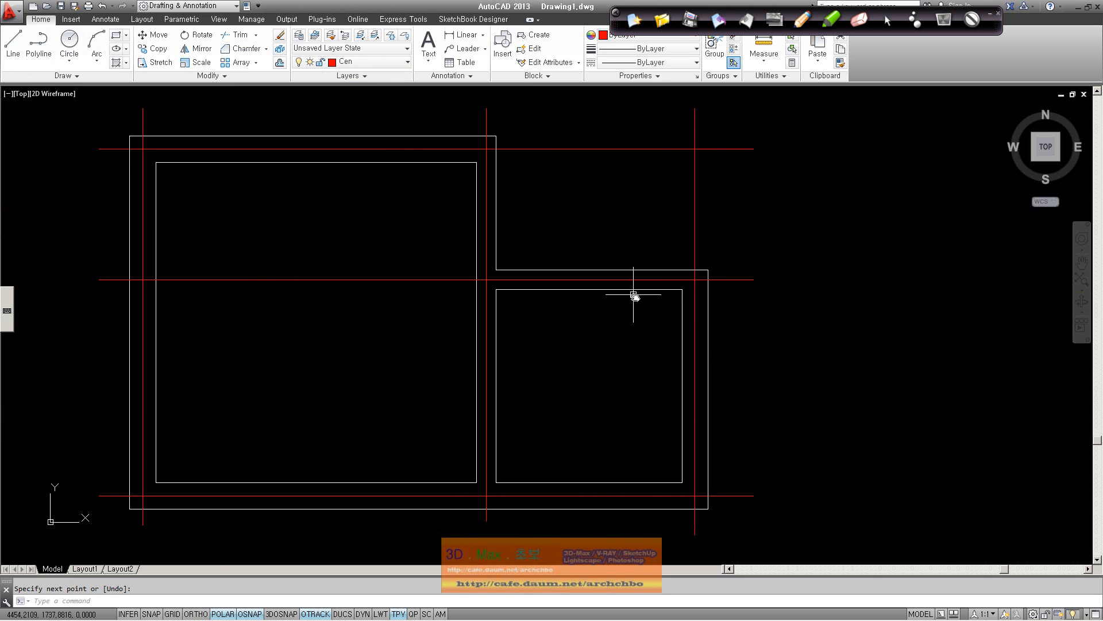
scroll(646, 248, down, 2)
middle_drag(643, 239, 601, 308)
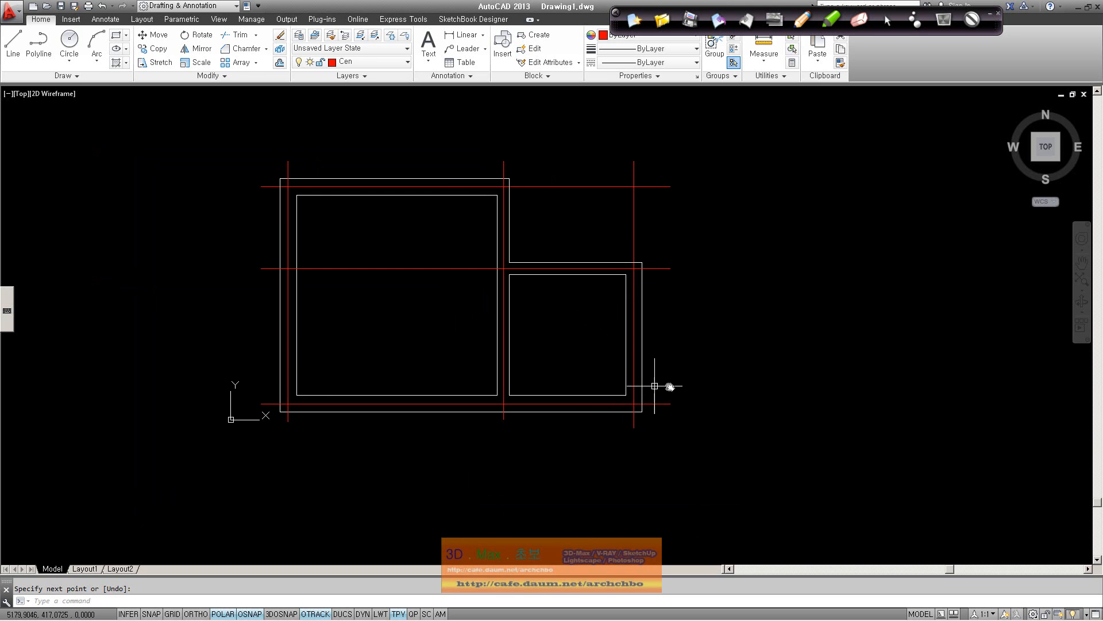
- Draw a short horizontal line across the right wall near the small room's lower corner
click(12, 41)
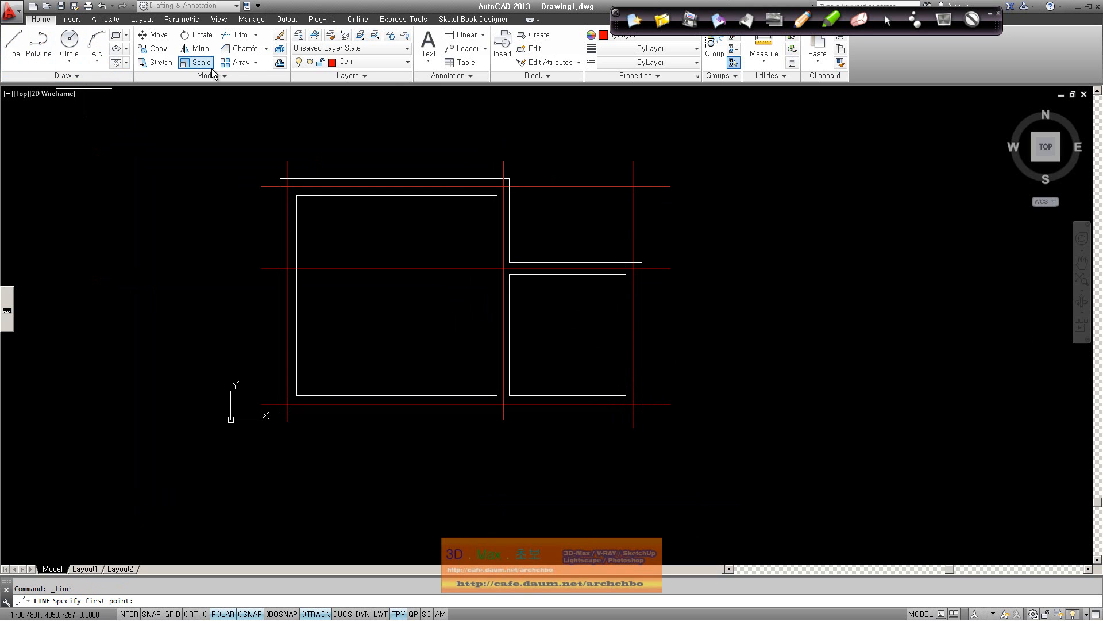
click(600, 382)
click(678, 381)
right_click(677, 381)
click(713, 390)
- Move the short horizontal line crossing the right wall to the Wall layer
scroll(689, 415, up, 2)
middle_drag(690, 415, 676, 470)
click(643, 418)
click(394, 61)
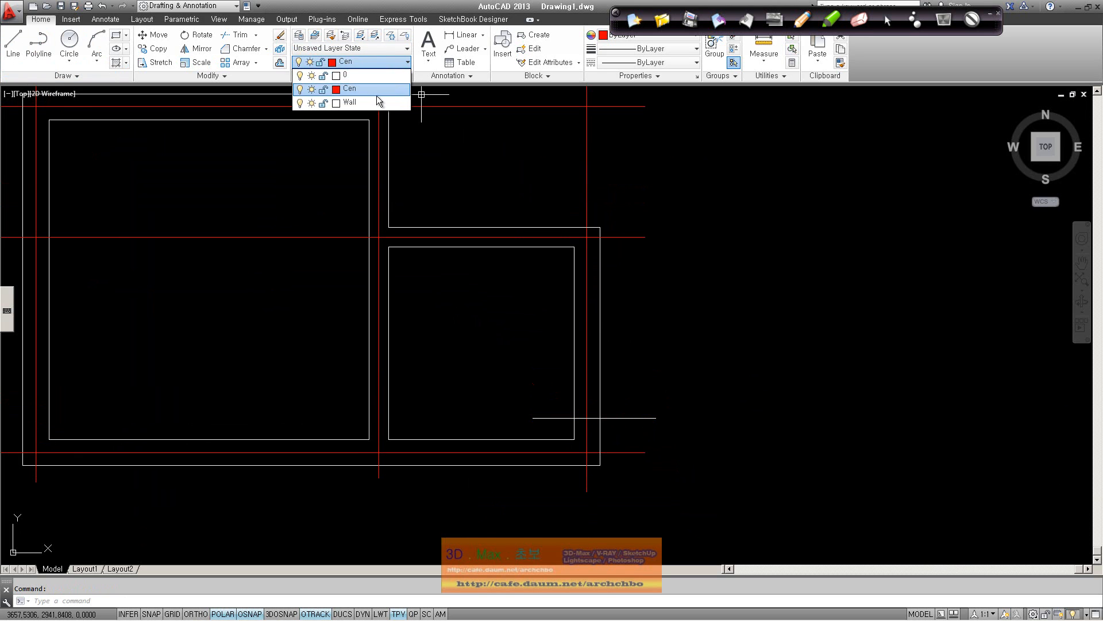
click(377, 102)
key(Escape)
- Copy the short horizontal line 800 straight up along the right wall
click(155, 48)
key(Return)
click(533, 418)
text(800)
key(Return)
key(Return)
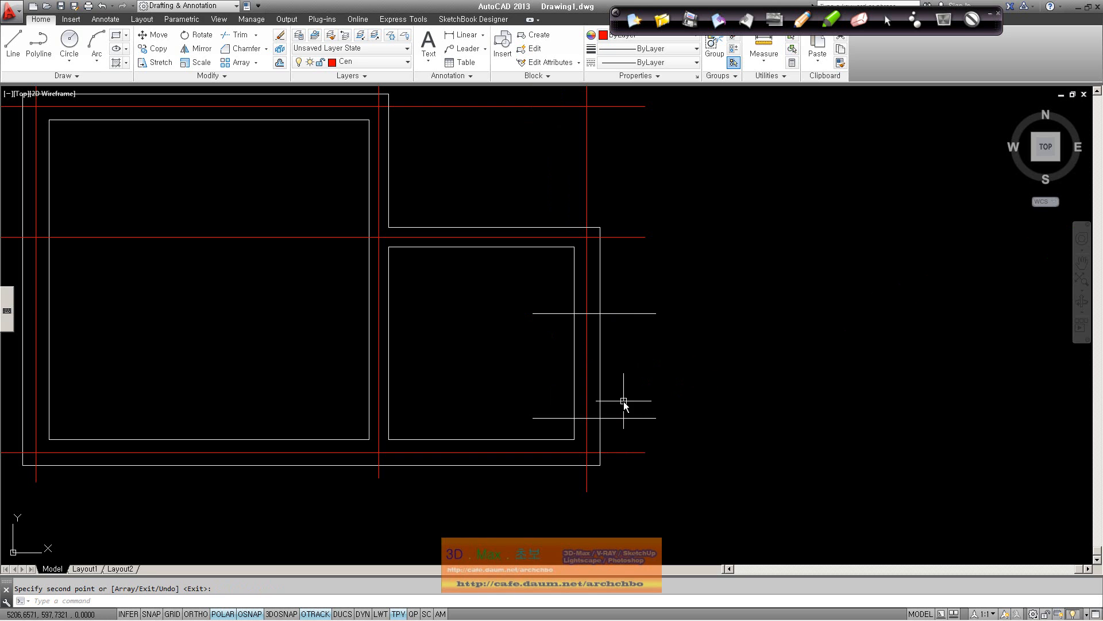
- Trim the small room's right wall between the two short horizontal lines to open a gap, including the lines' overhanging ends
text(tr)
key(Return)
click(479, 276)
key(Return)
click(585, 313)
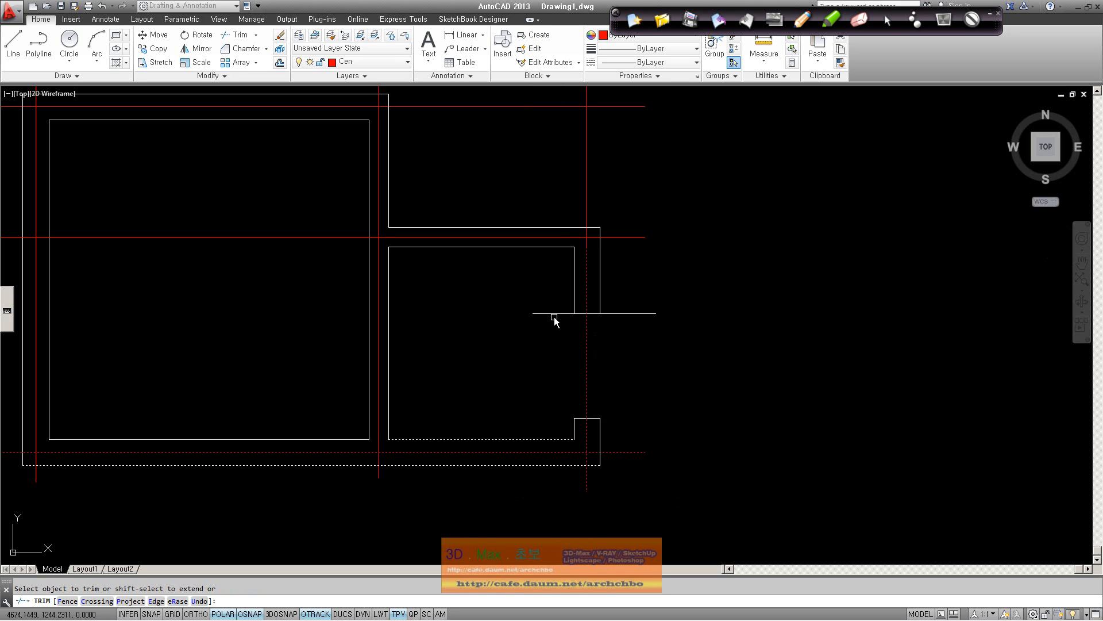
key(Return)
scroll(701, 418, down, 2)
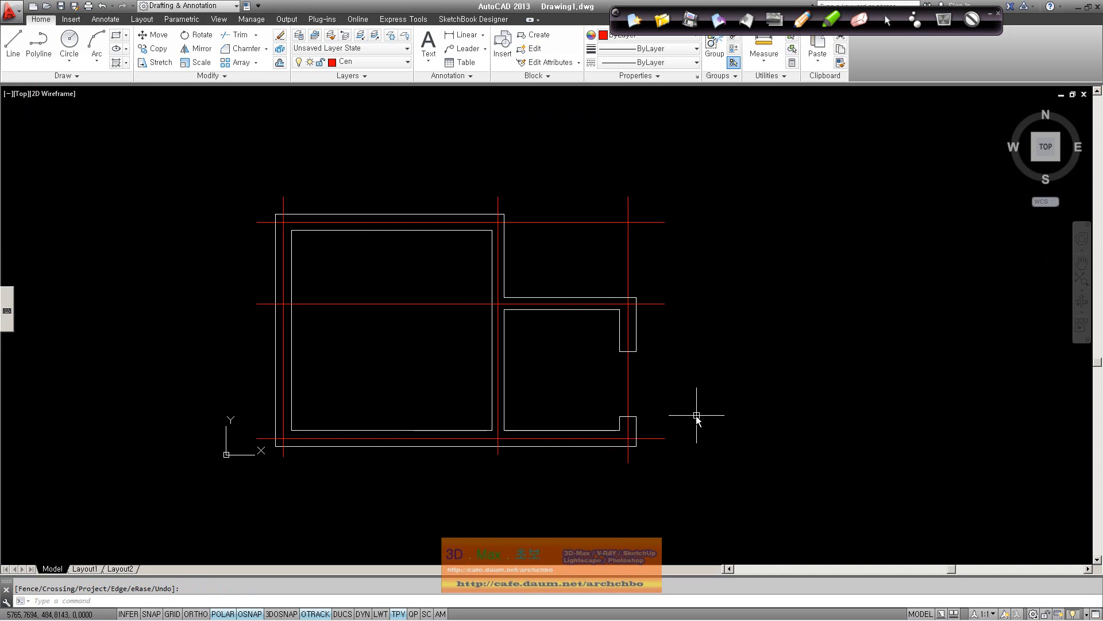
- Draw a short vertical line across the top wall near the large room's upper-left corner
click(13, 43)
click(311, 197)
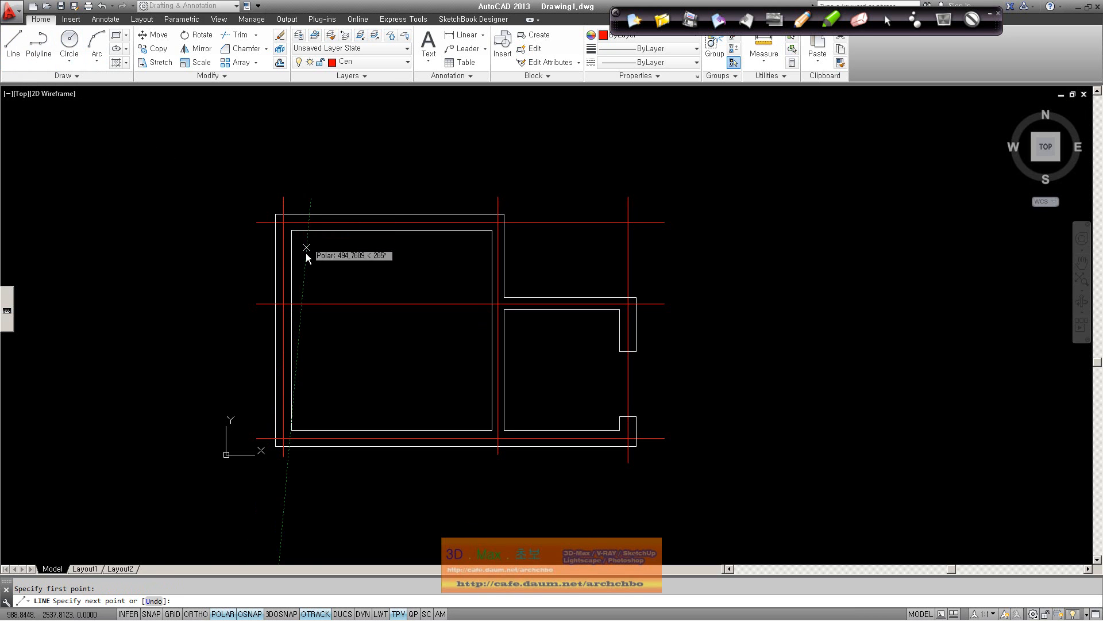
right_click(311, 251)
click(316, 255)
- Move the short vertical line crossing the top wall to the Wall layer
click(311, 238)
click(388, 63)
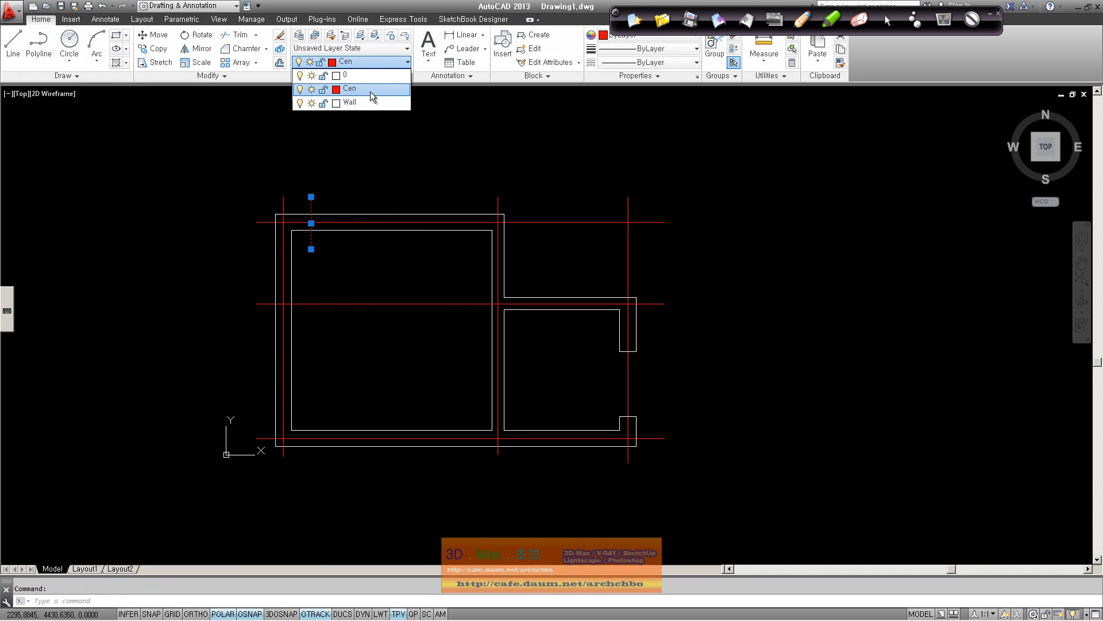
click(356, 103)
- Copy the short vertical line 1500 to the right along the top wall
click(164, 51)
key(Return)
click(310, 199)
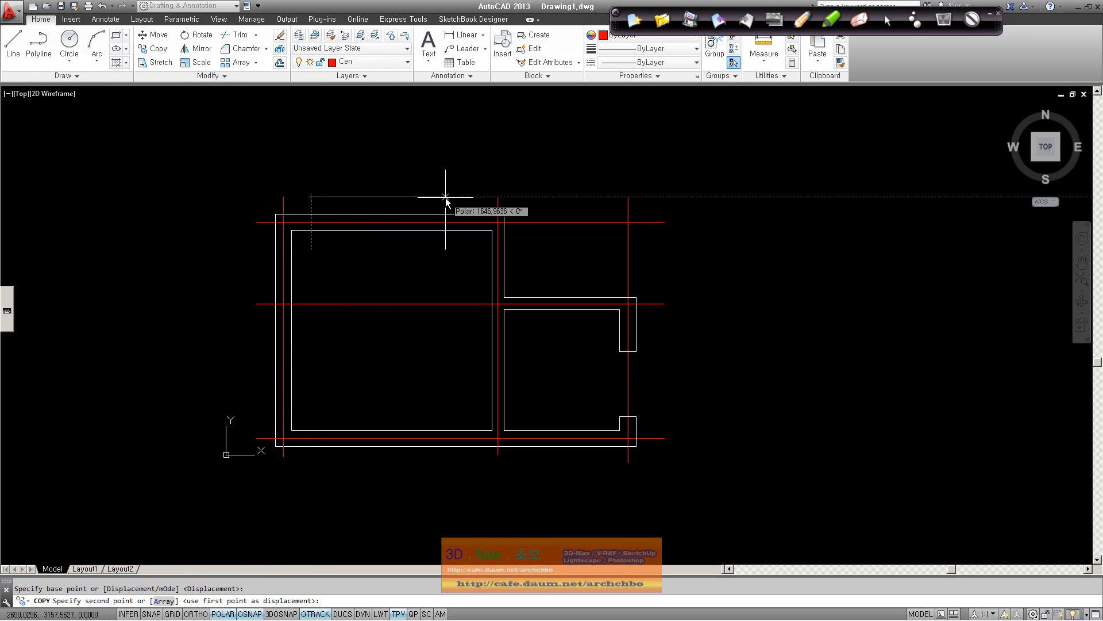
text(1500)
key(Return)
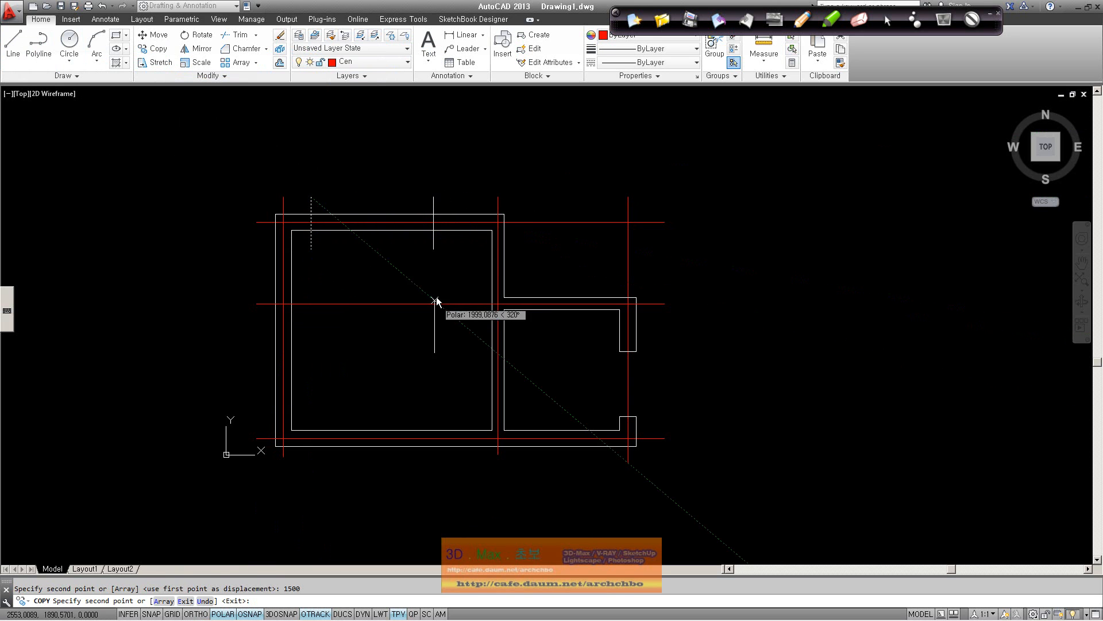
key(Escape)
- Move both short vertical lines a small distance to the right along the top wall
click(433, 202)
click(311, 203)
click(153, 35)
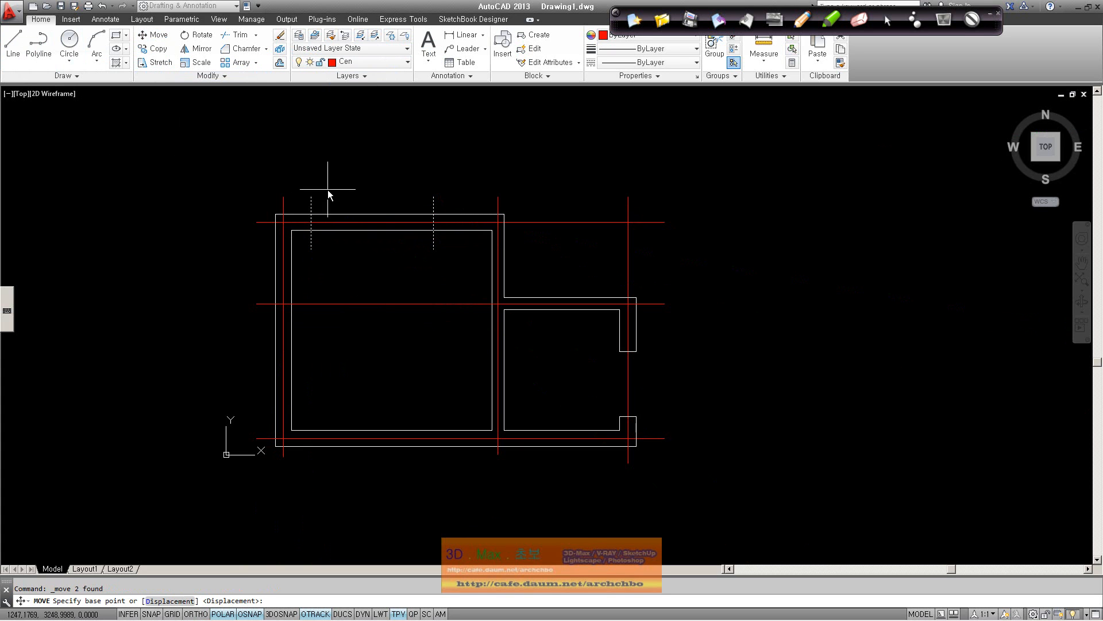
click(311, 197)
click(331, 197)
key(Escape)
- Trim the large room's top wall between the two short vertical lines, along with the lines' overhanging ends
text(tr)
key(Return)
click(579, 341)
click(167, 140)
key(Return)
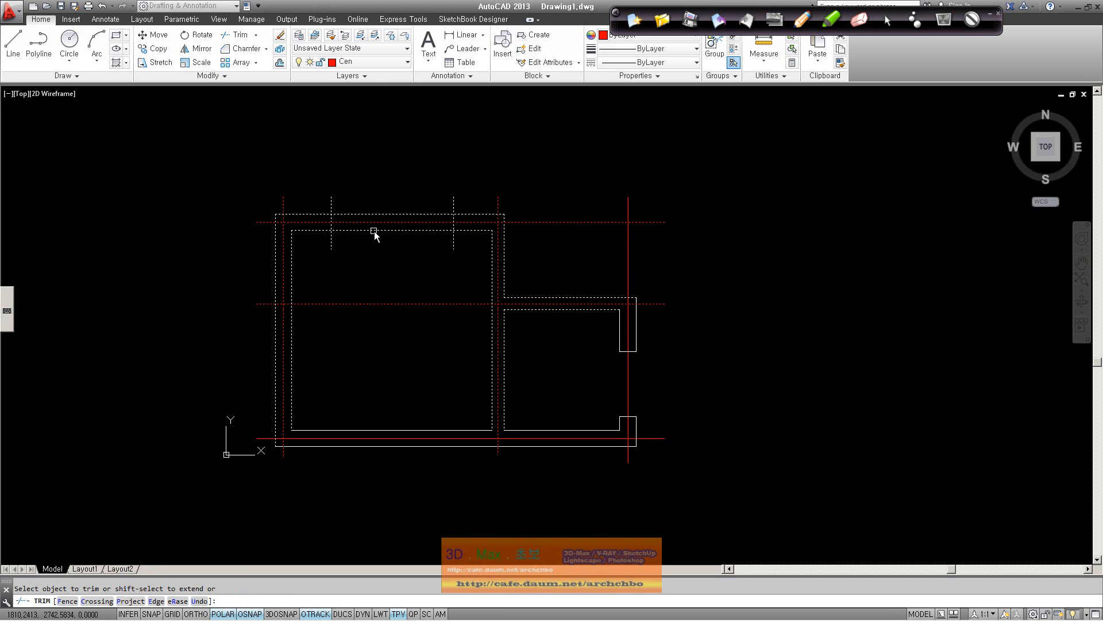
click(448, 245)
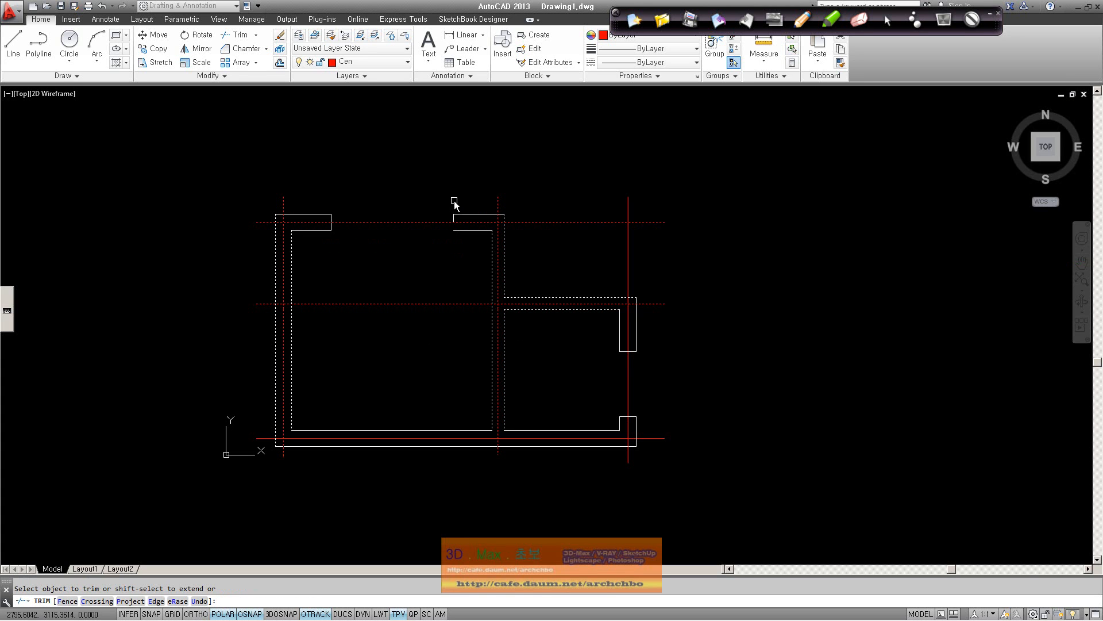
key(Return)
- Extend the short end line on the right side of the top opening down to the inner wall line
scroll(501, 241, up, 6)
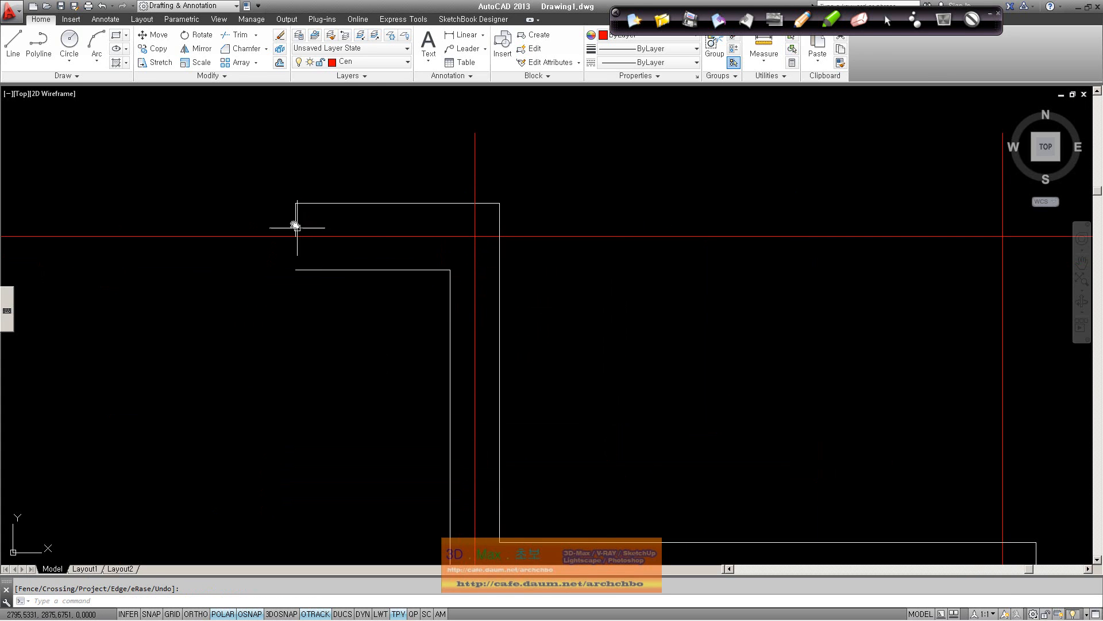
click(255, 35)
click(246, 76)
click(385, 336)
click(242, 182)
key(Return)
scroll(316, 362, down, 6)
middle_drag(354, 424, 368, 298)
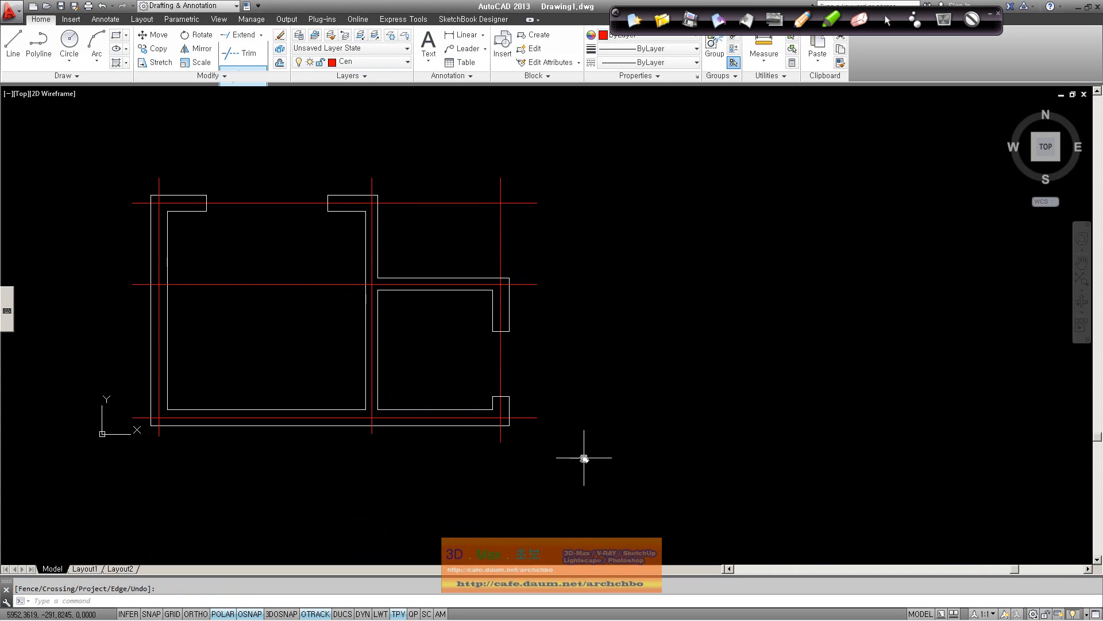
middle_drag(495, 411, 547, 394)
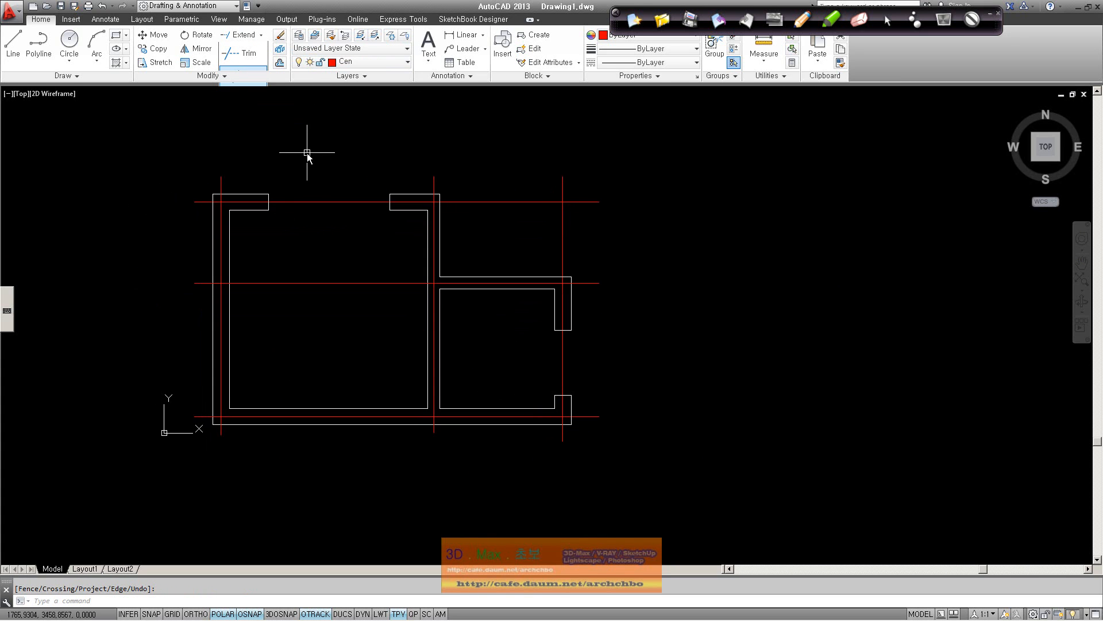
click(223, 77)
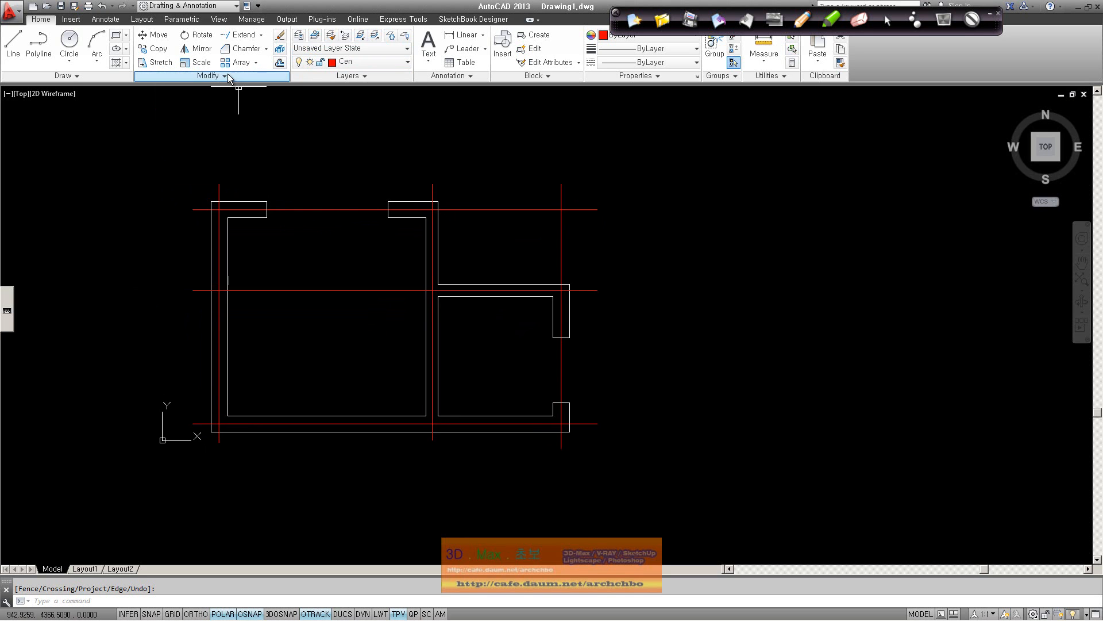
click(227, 74)
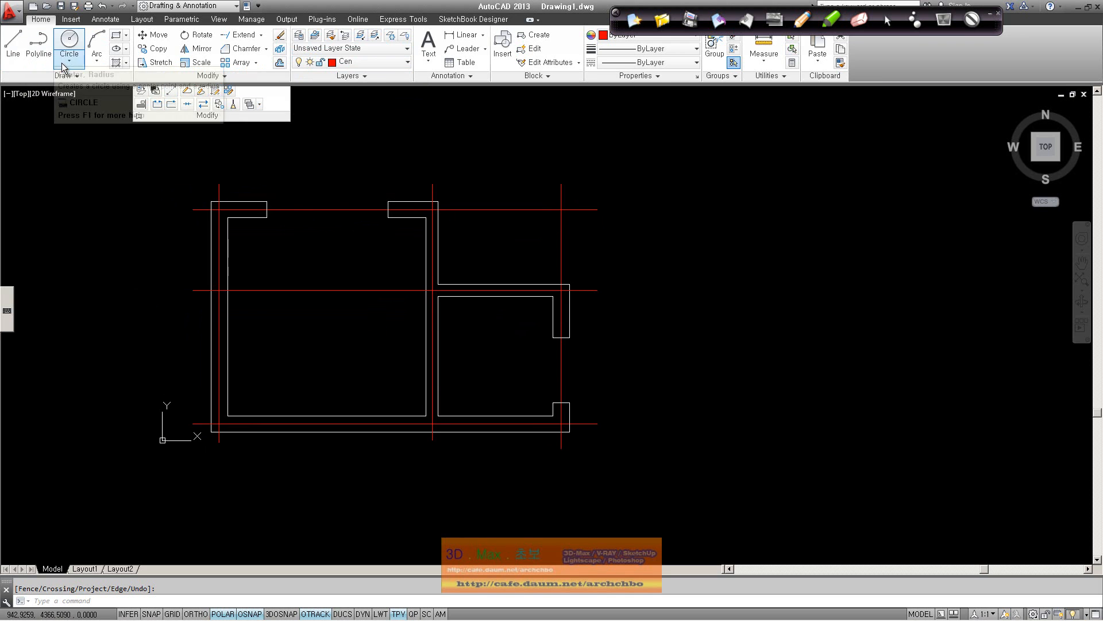
click(226, 76)
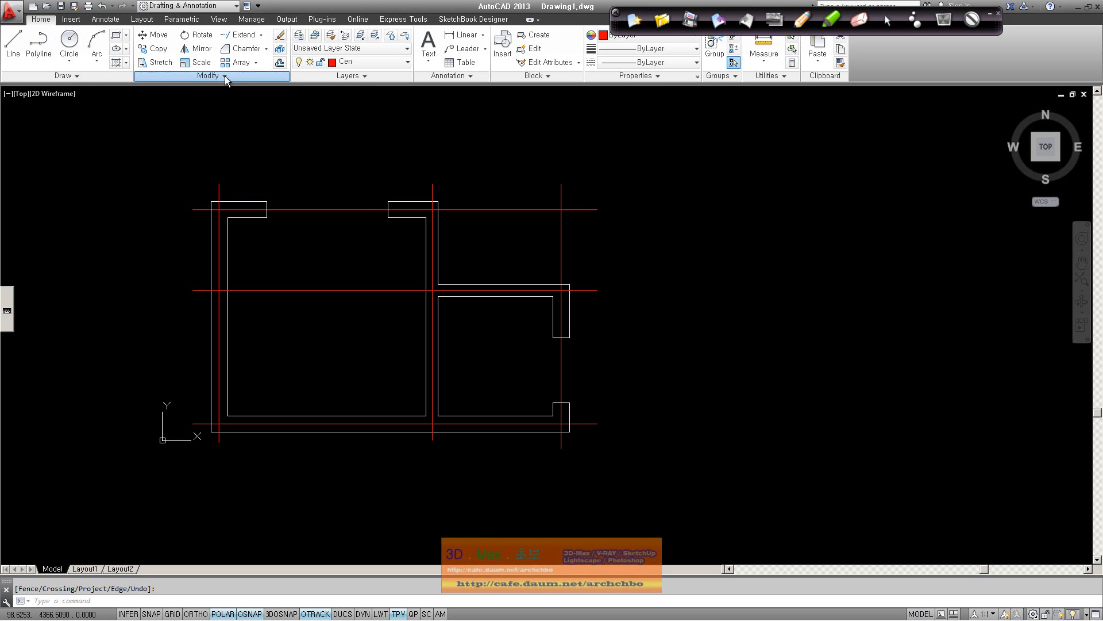
click(224, 77)
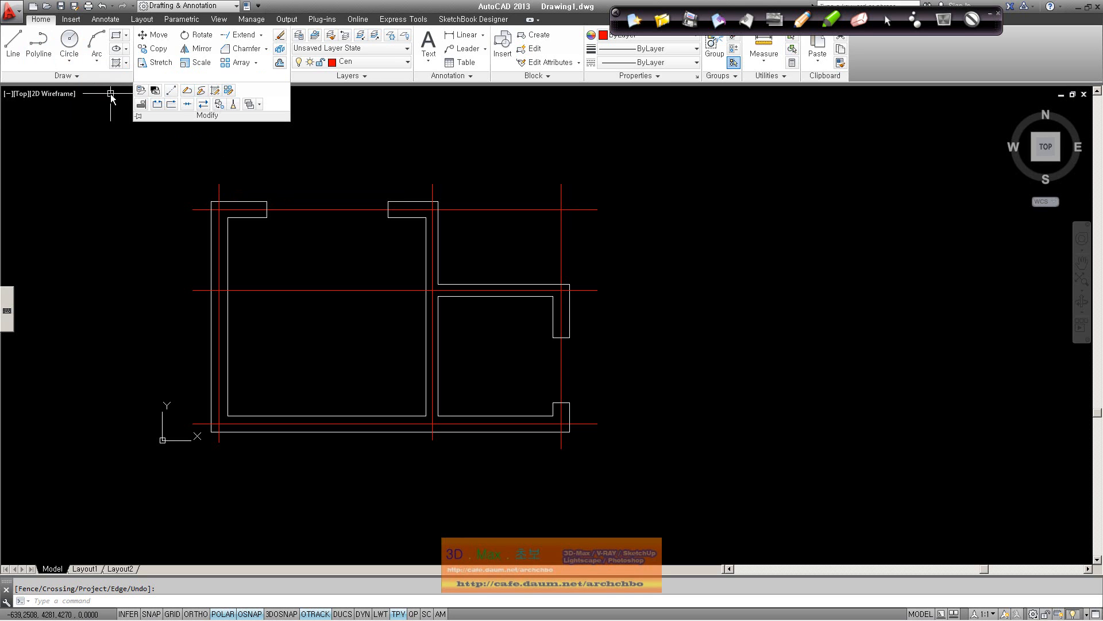
click(76, 76)
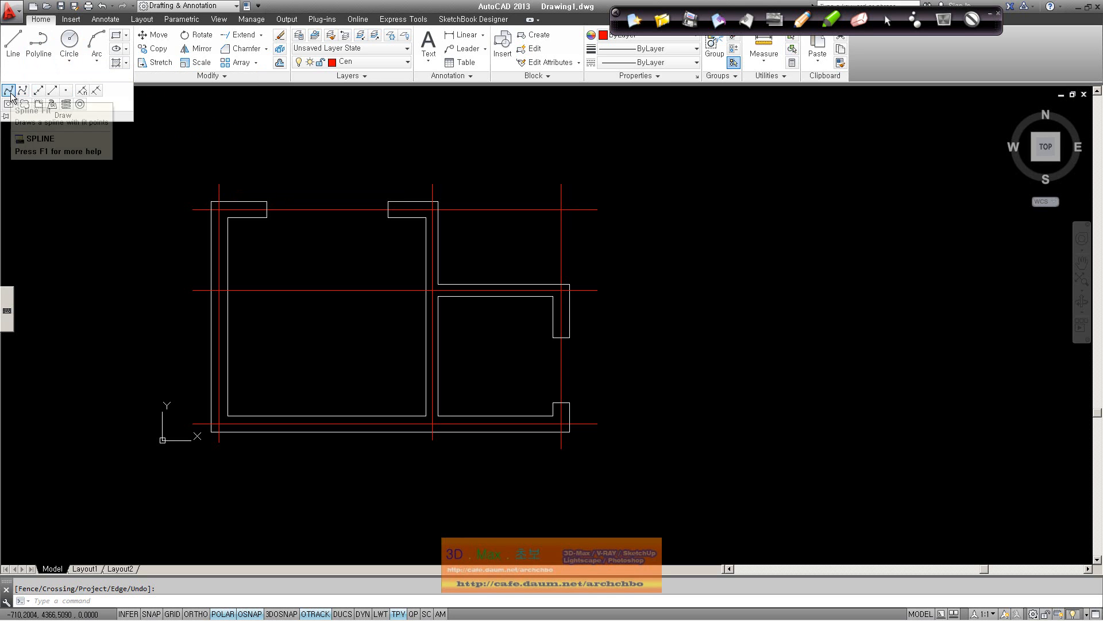
click(226, 77)
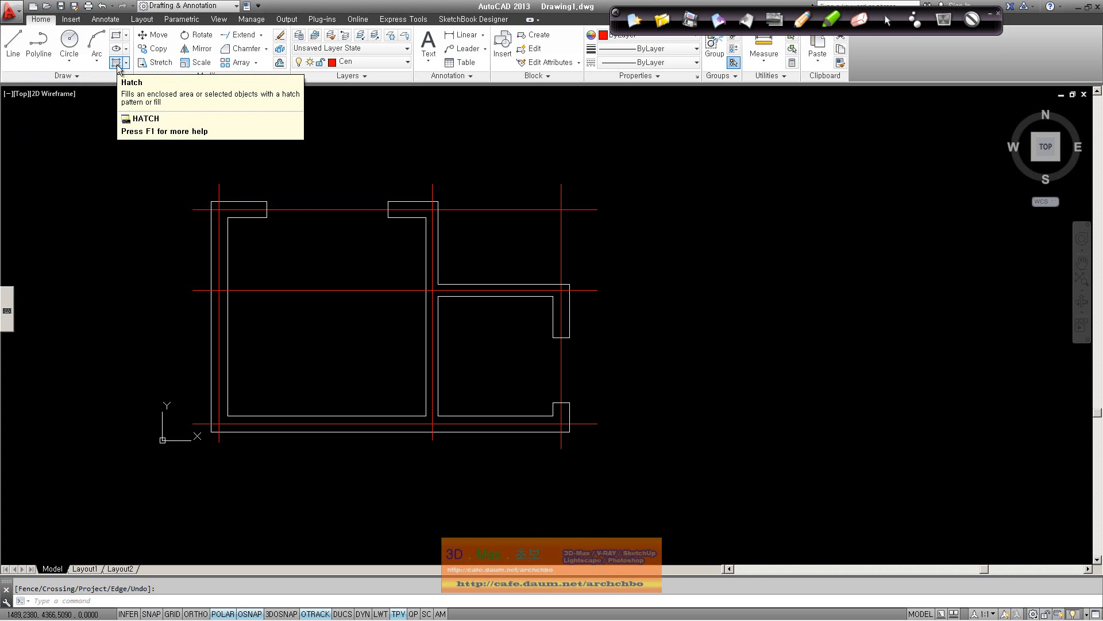
click(226, 78)
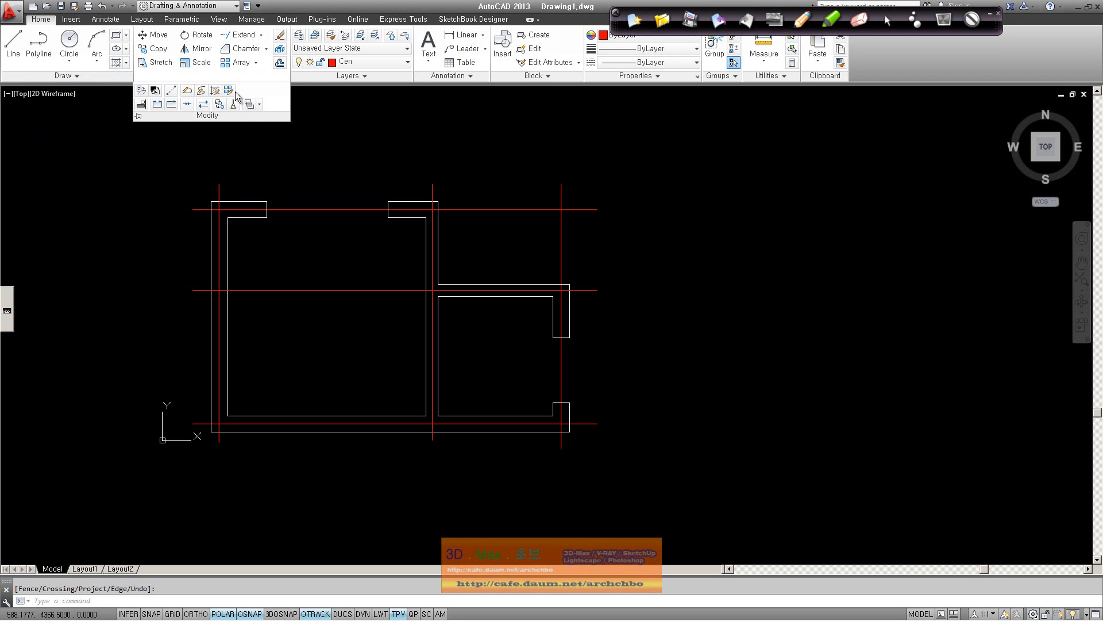